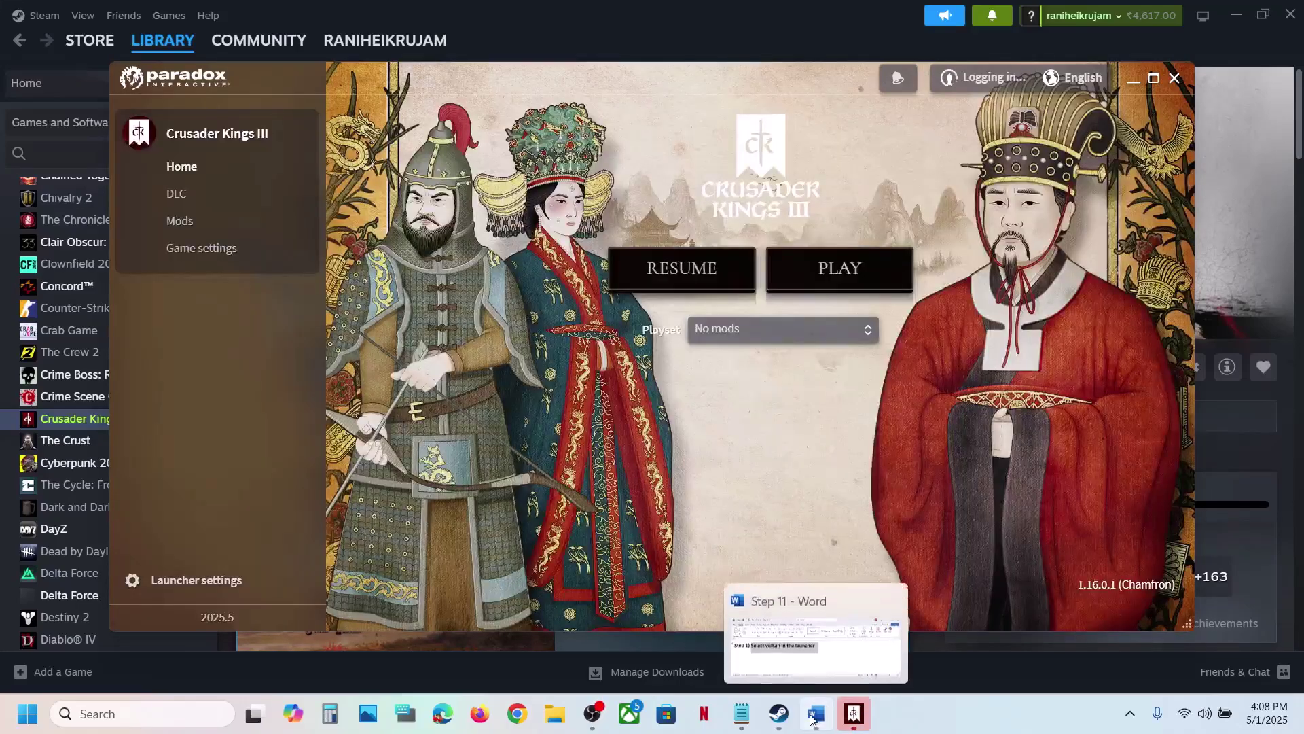
- Bring up the Step 11 notes in Word and highlight the 'Step 1) Select vulkan in the launcher' heading
click(816, 713)
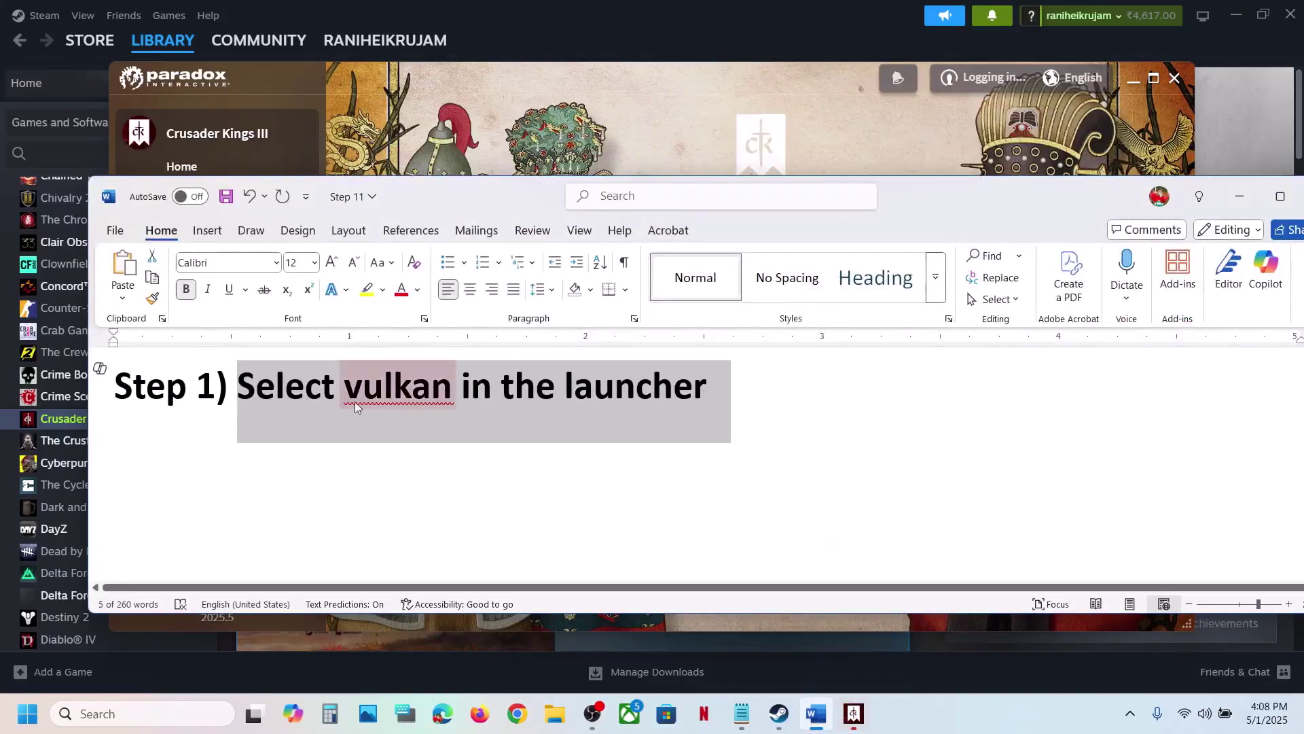
click(304, 391)
drag(254, 394, 706, 394)
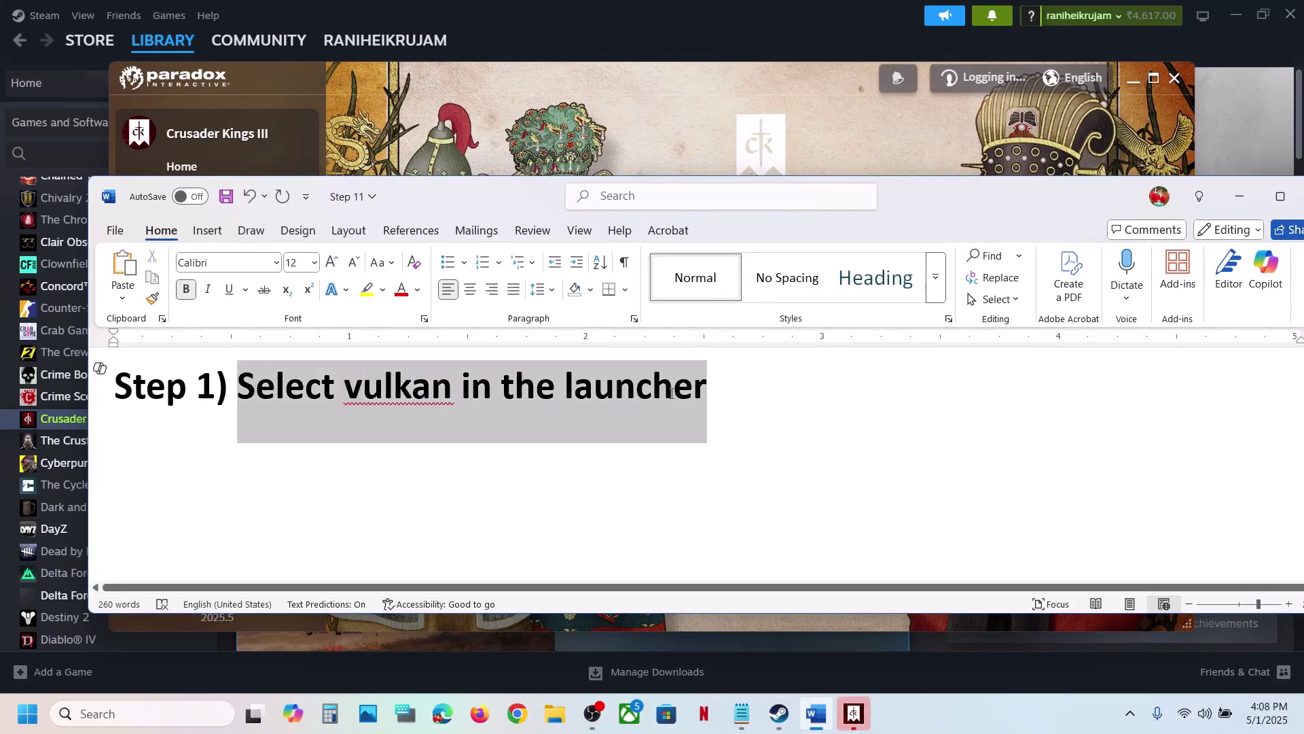
- Put the notes away, set Crusader Kings III's renderer to Vulkan in Paradox Launcher's game settings, and close the launcher
click(1238, 195)
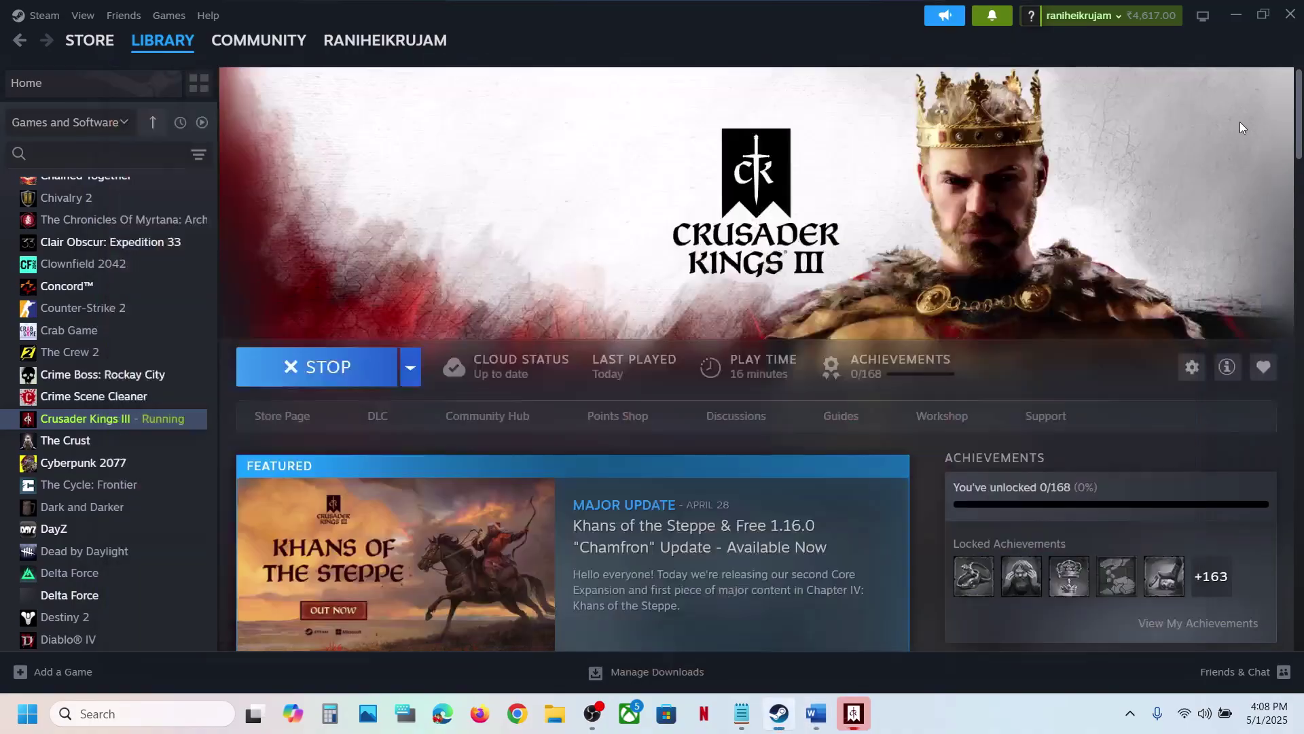
click(854, 712)
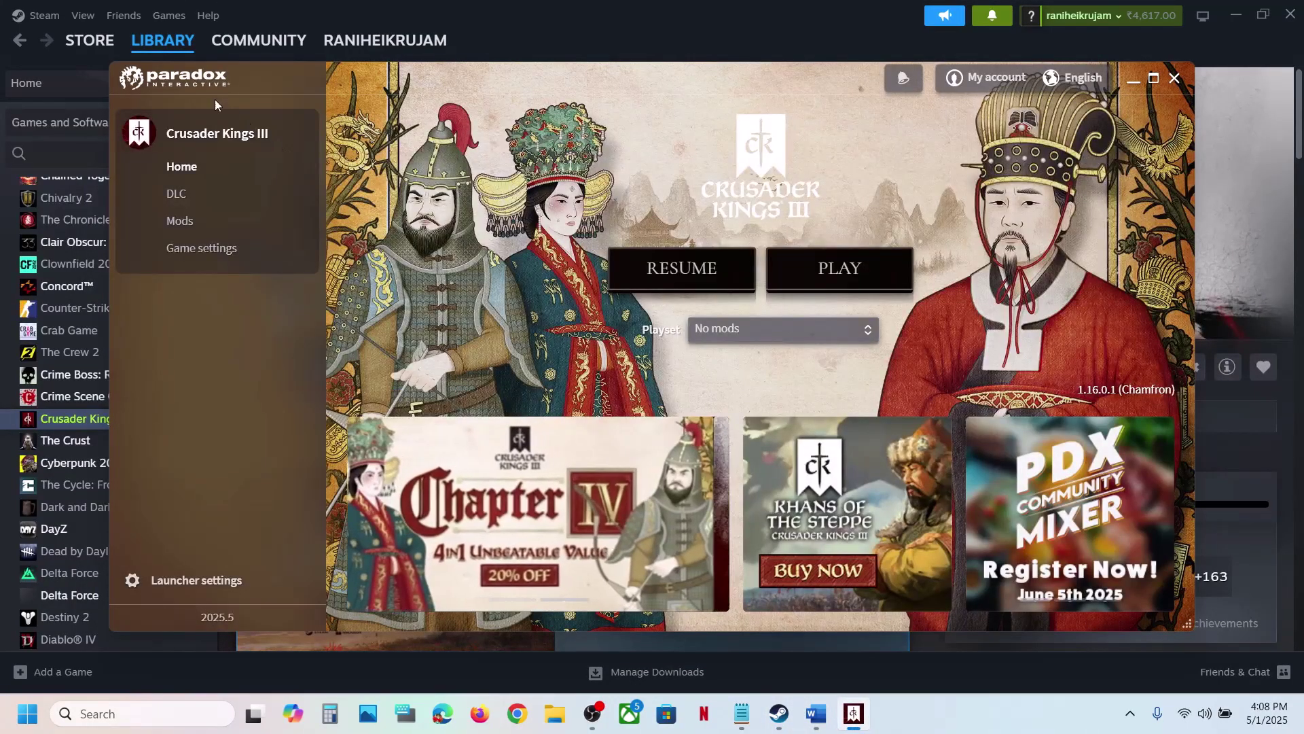
click(214, 256)
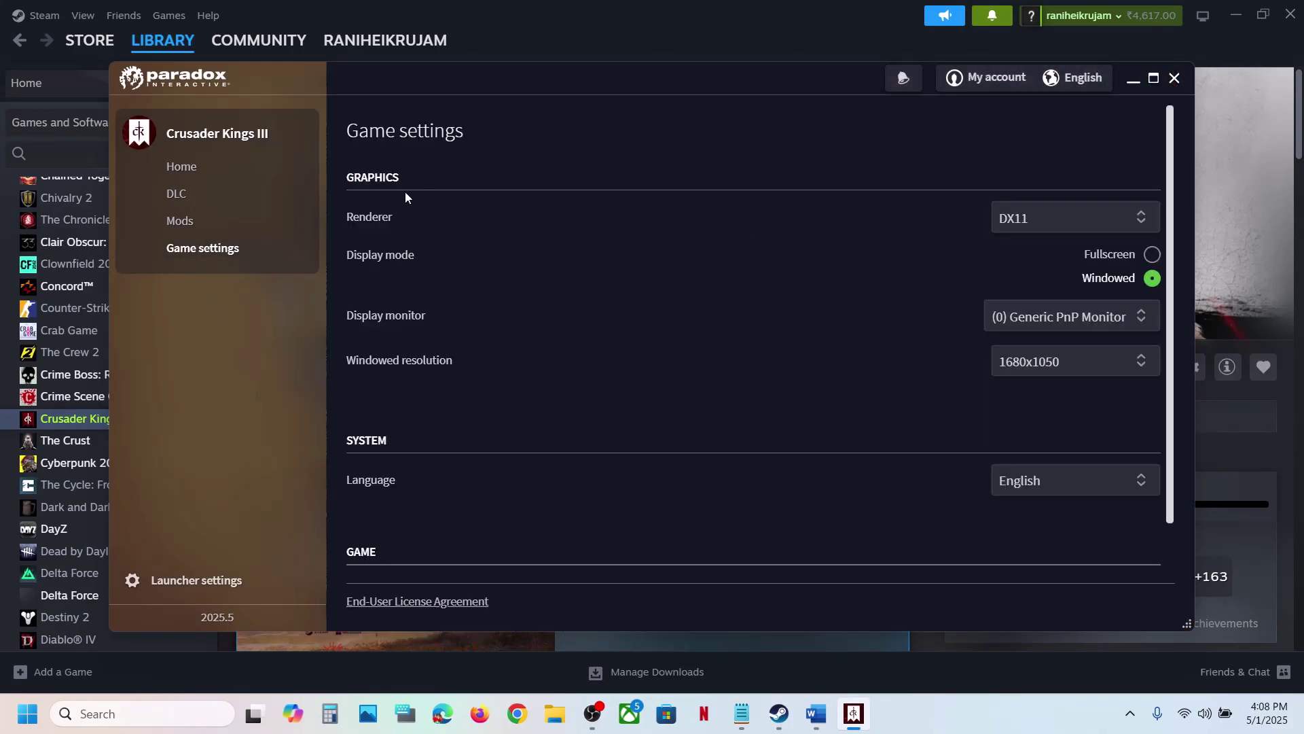
click(1061, 220)
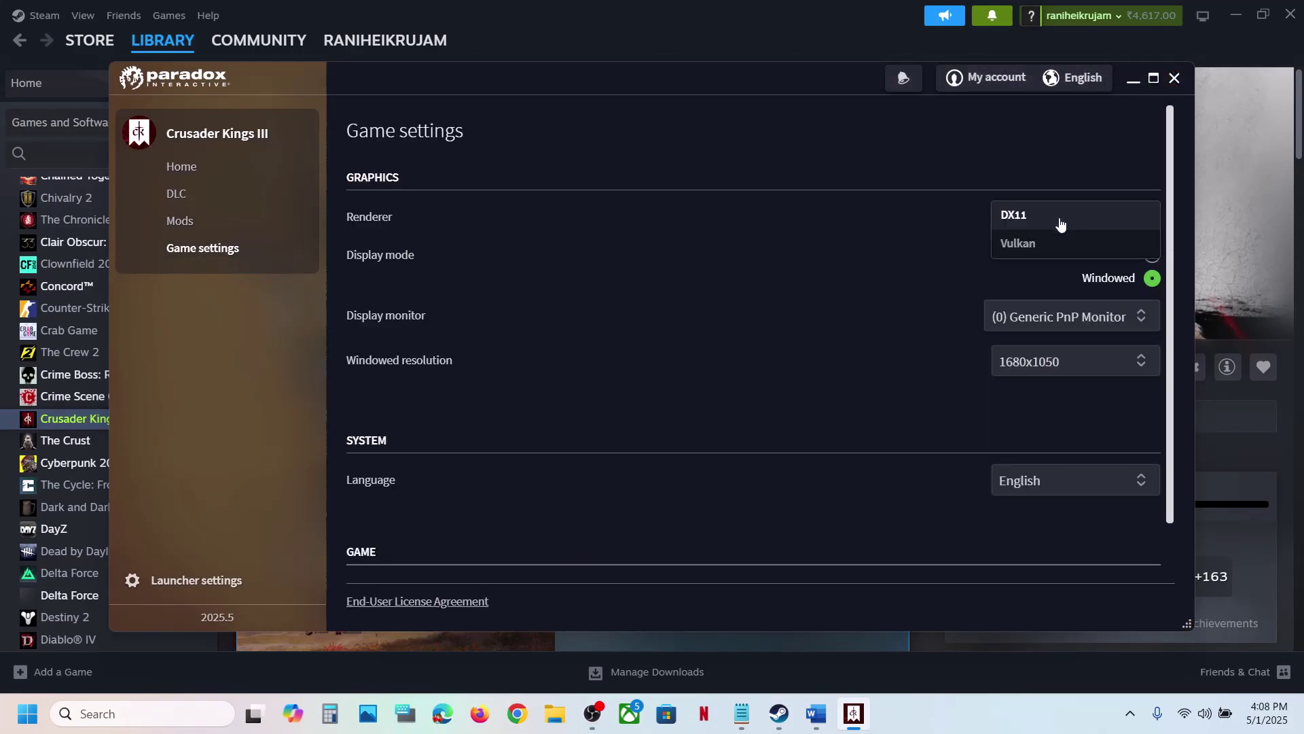
click(1038, 248)
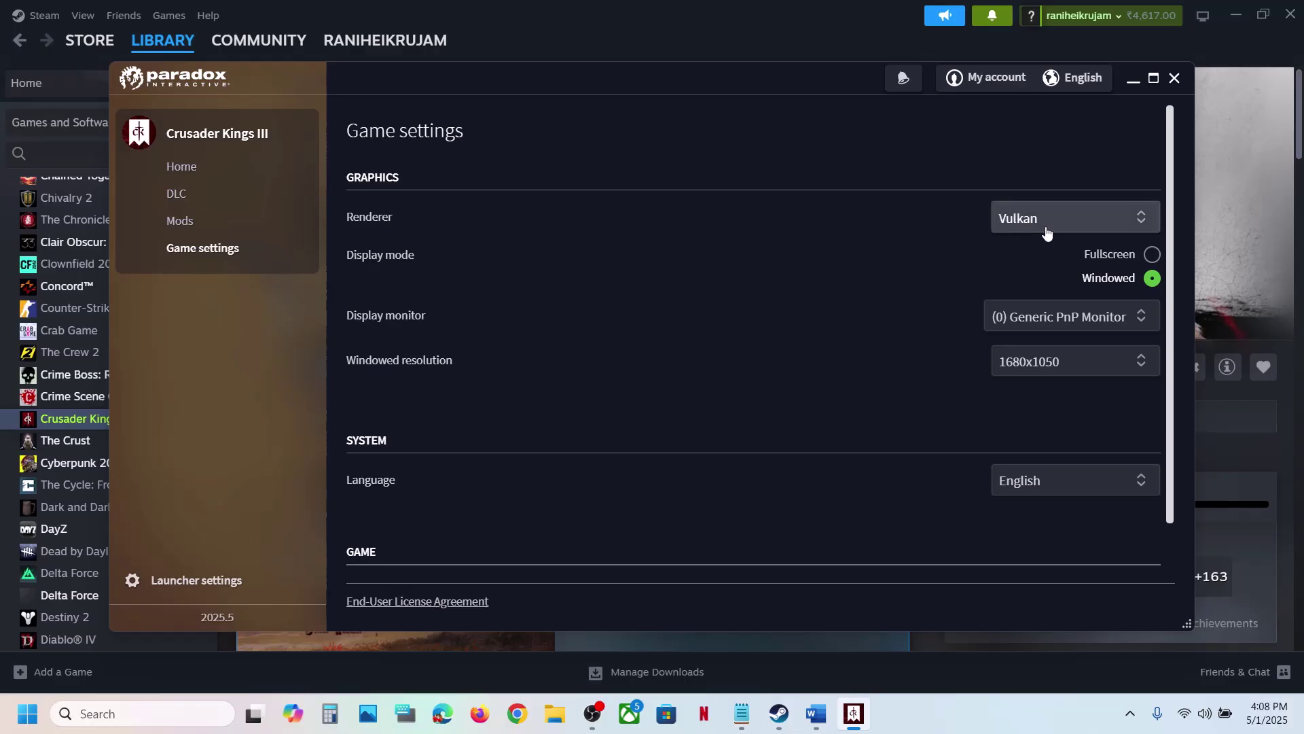
click(1047, 233)
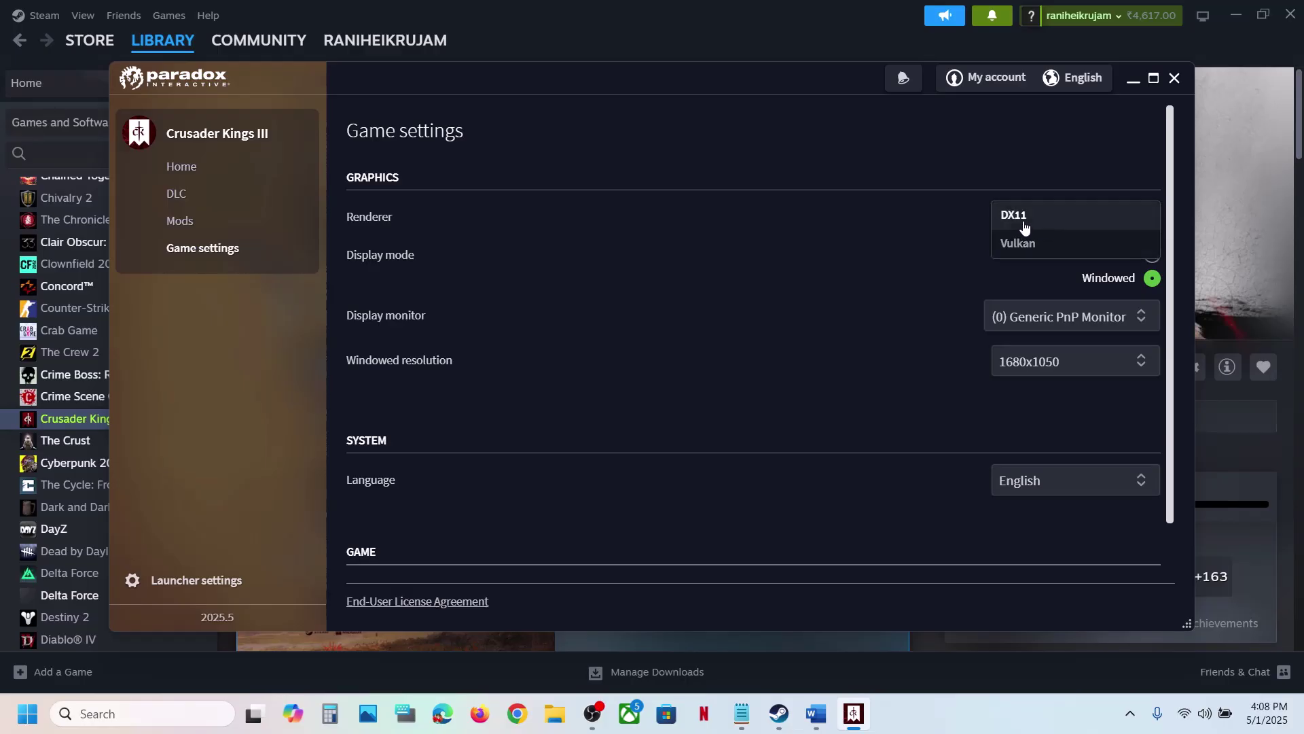
click(851, 143)
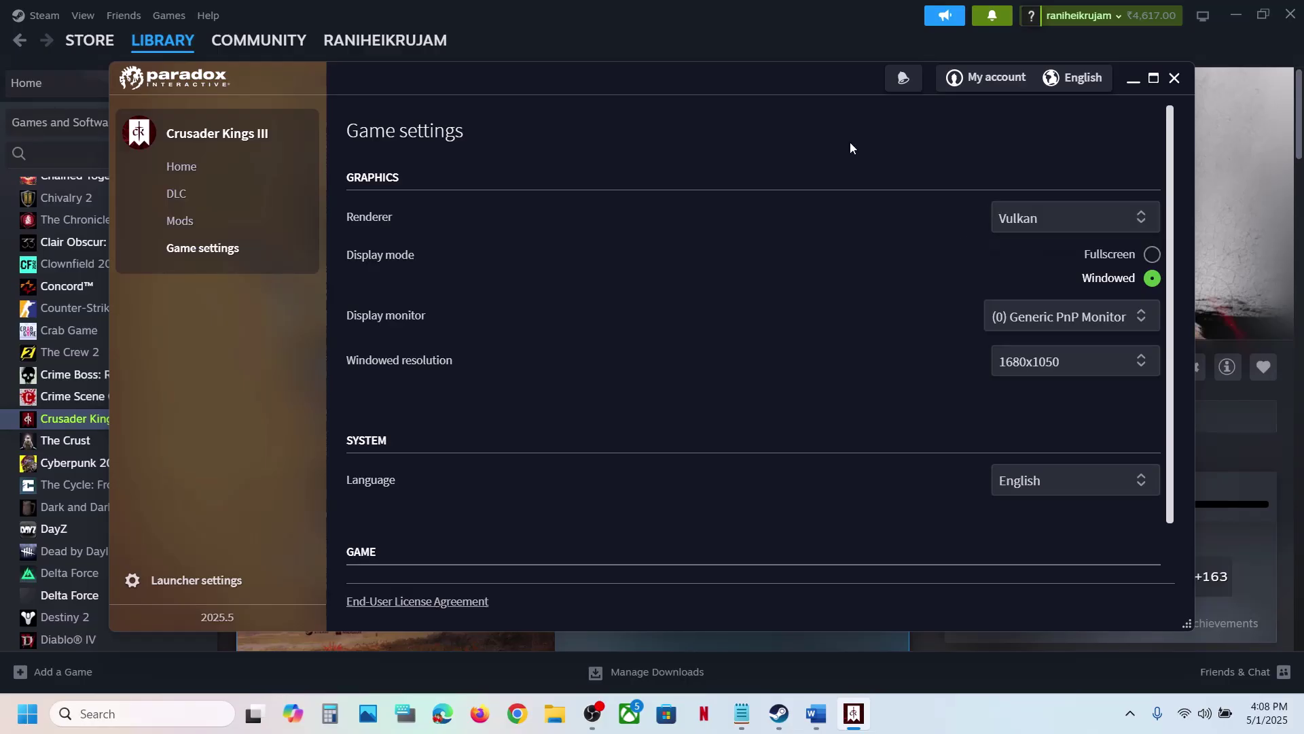
click(1178, 80)
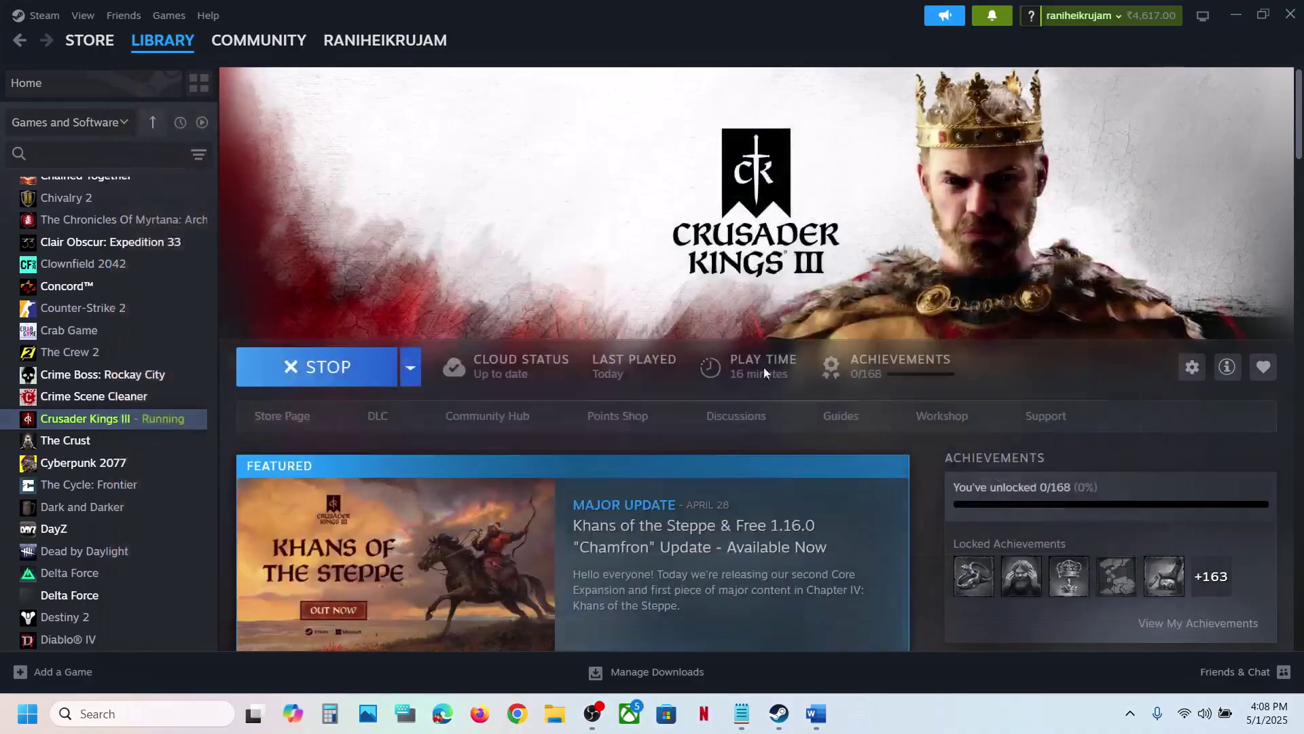
- In the Word notes, check the spelling of 'vulkan' and highlight the Step 2 -vulkan/-dx11/-dx12 text
click(816, 713)
right_click(356, 417)
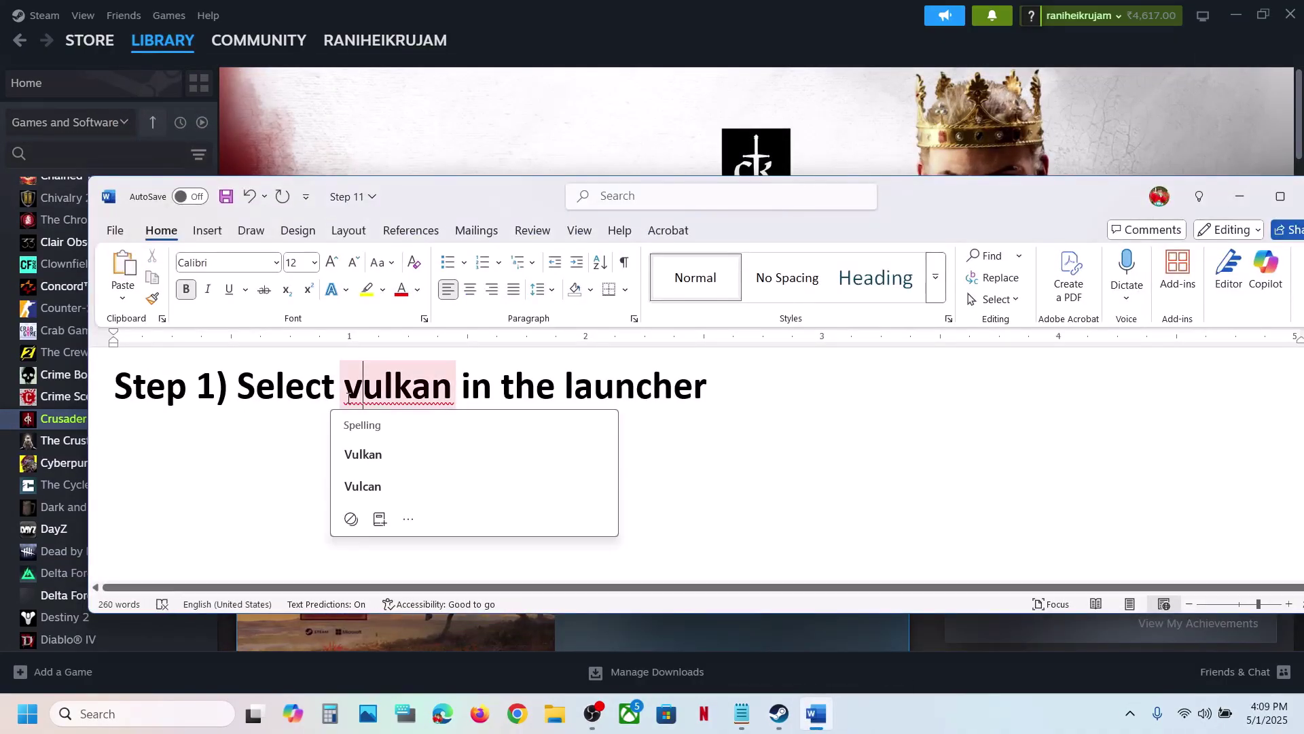
key(Escape)
click(244, 453)
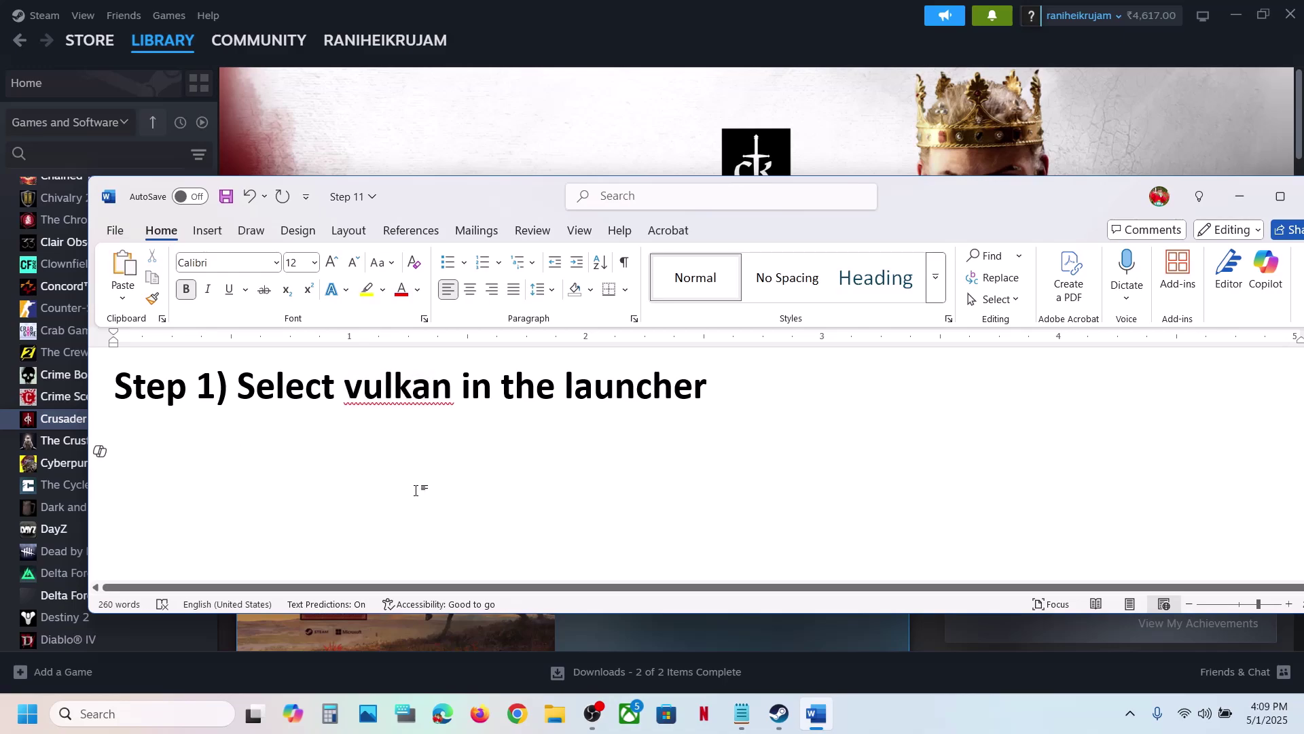
scroll(416, 489, down, 5)
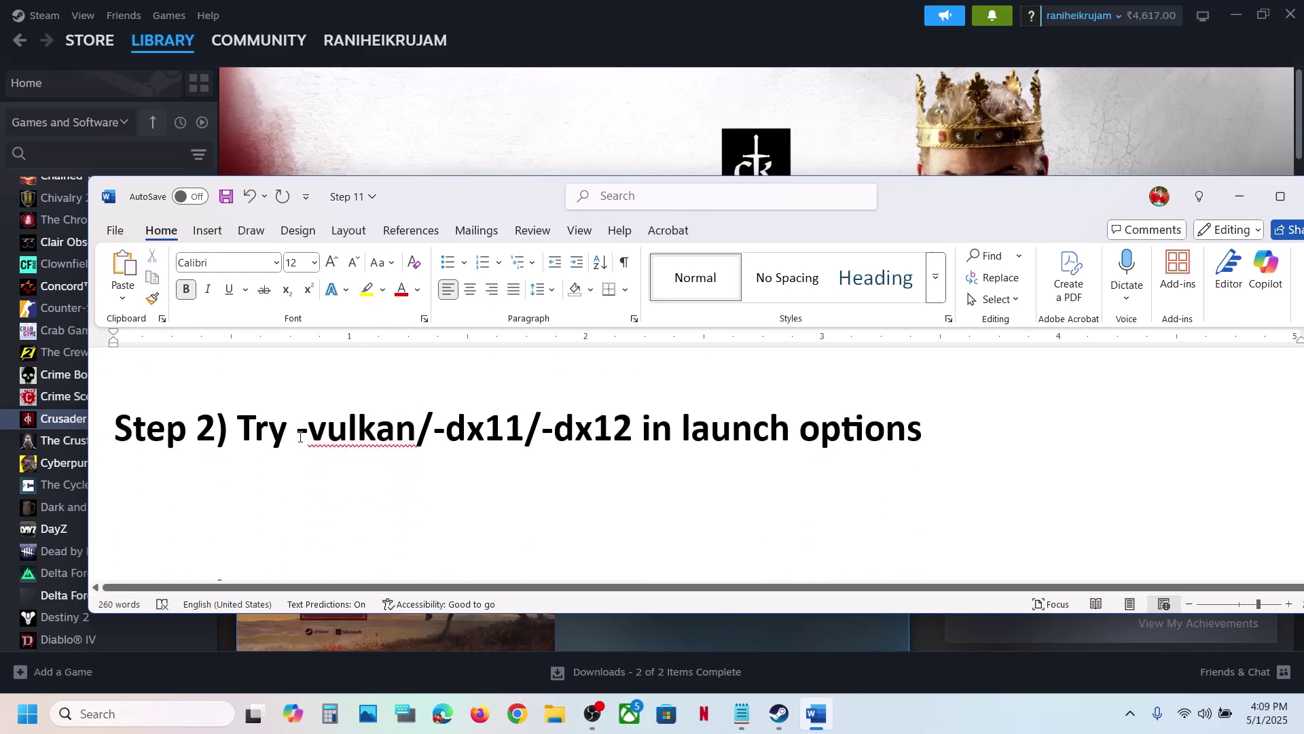
drag(299, 437, 678, 438)
- Set Crusader Kings III's Steam launch options to -vulkan and close its properties
click(789, 141)
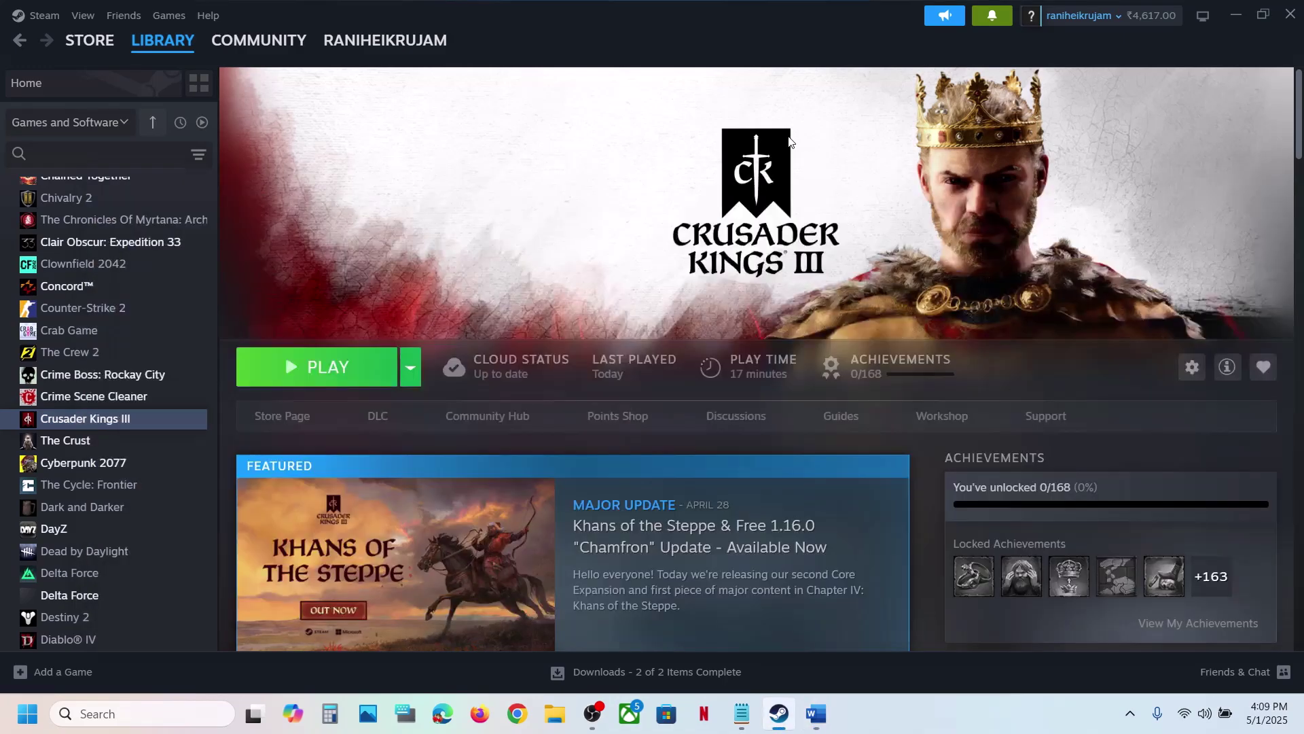
right_click(76, 422)
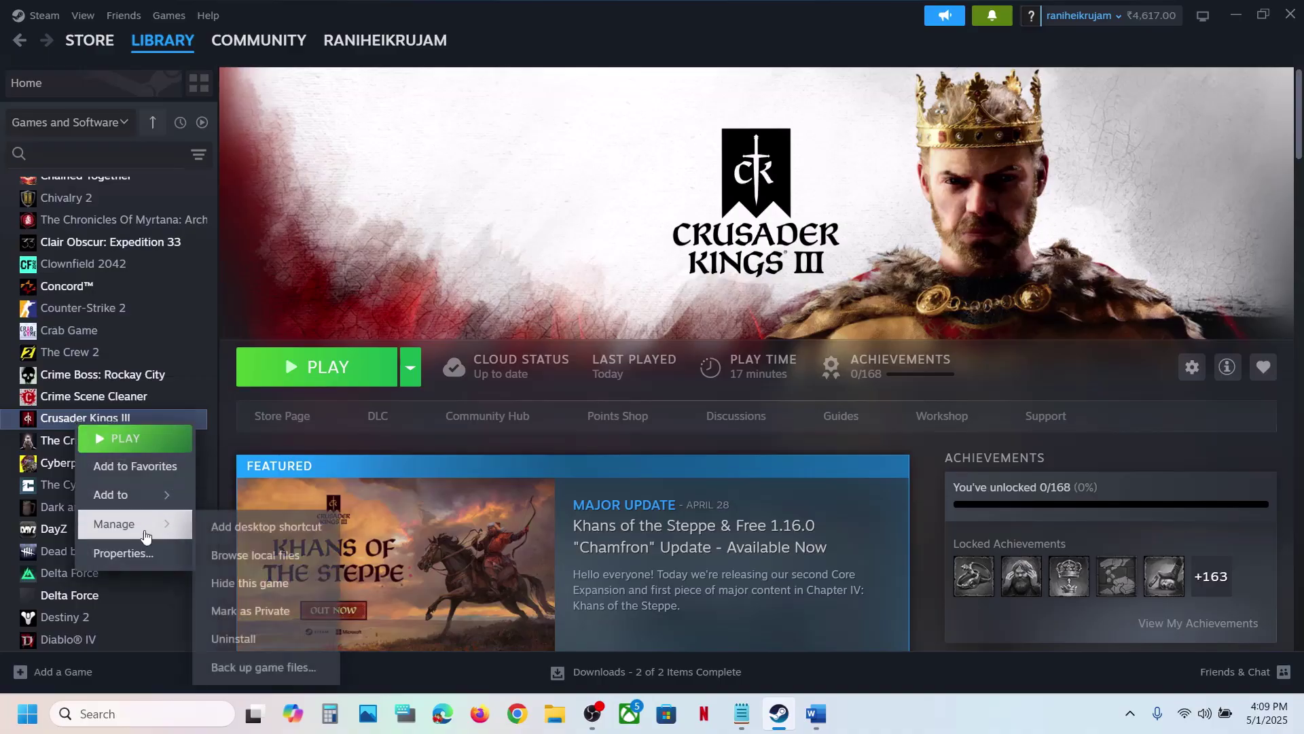
click(123, 552)
click(592, 407)
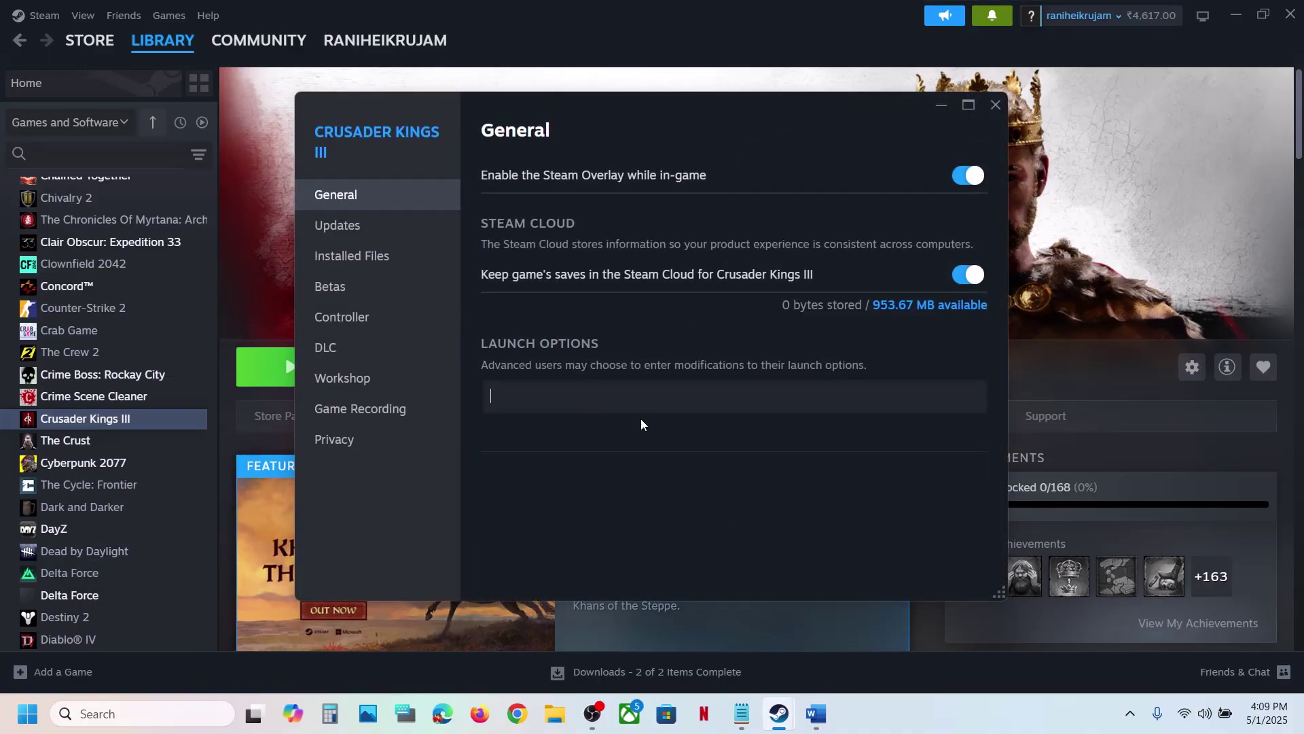
text(-vulkan)
click(704, 482)
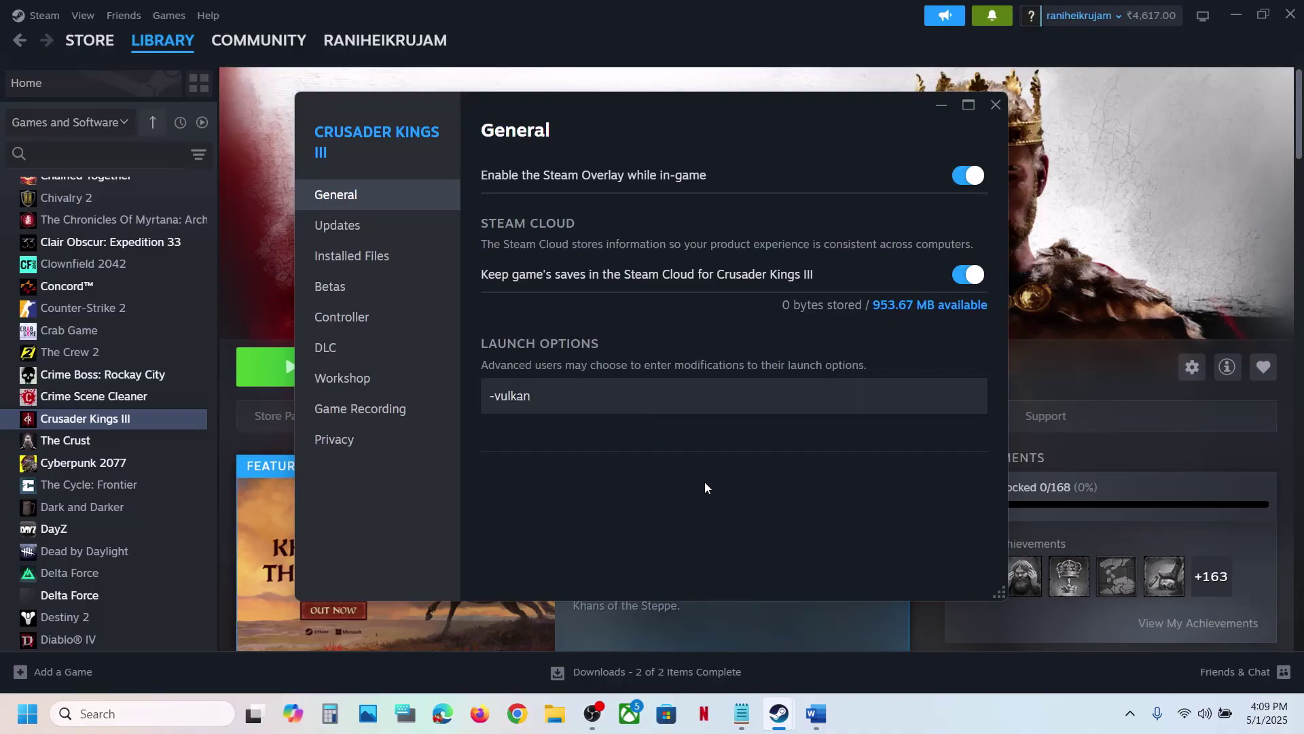
click(995, 105)
- Reopen the properties and replace the launch option with -dx11
right_click(130, 433)
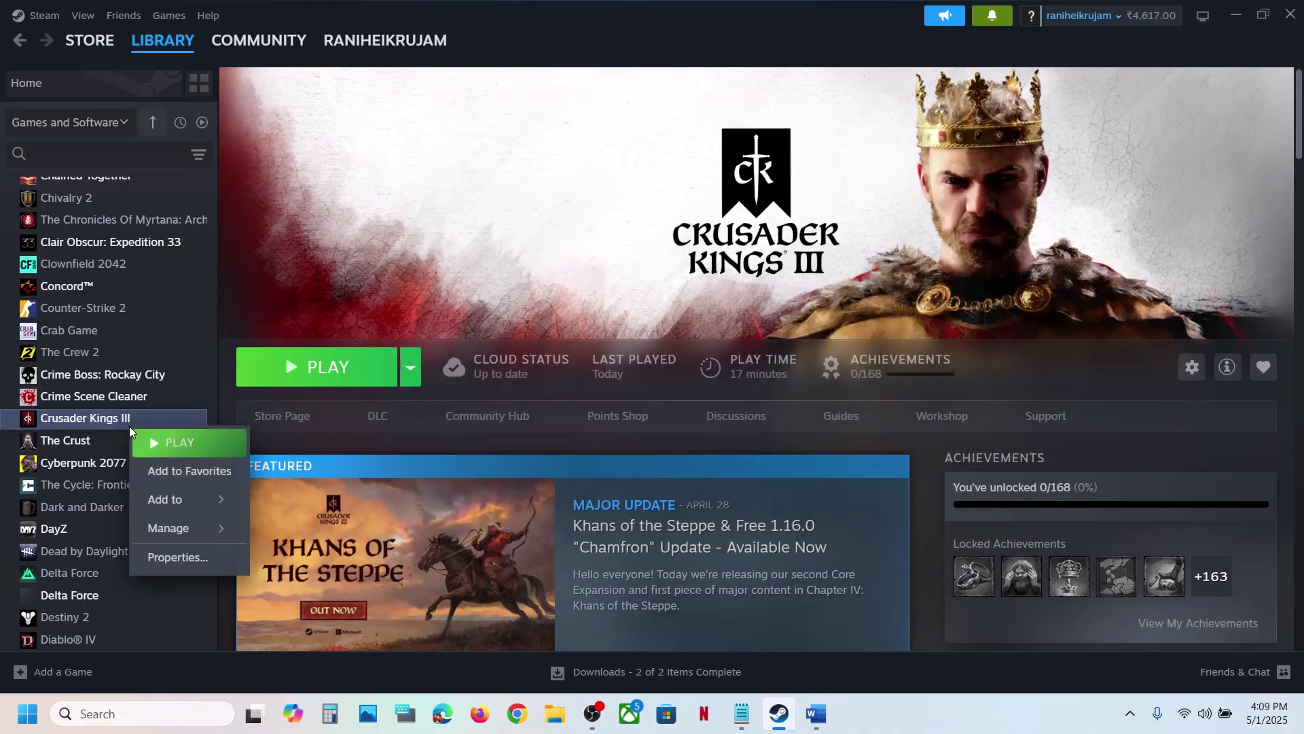
click(189, 558)
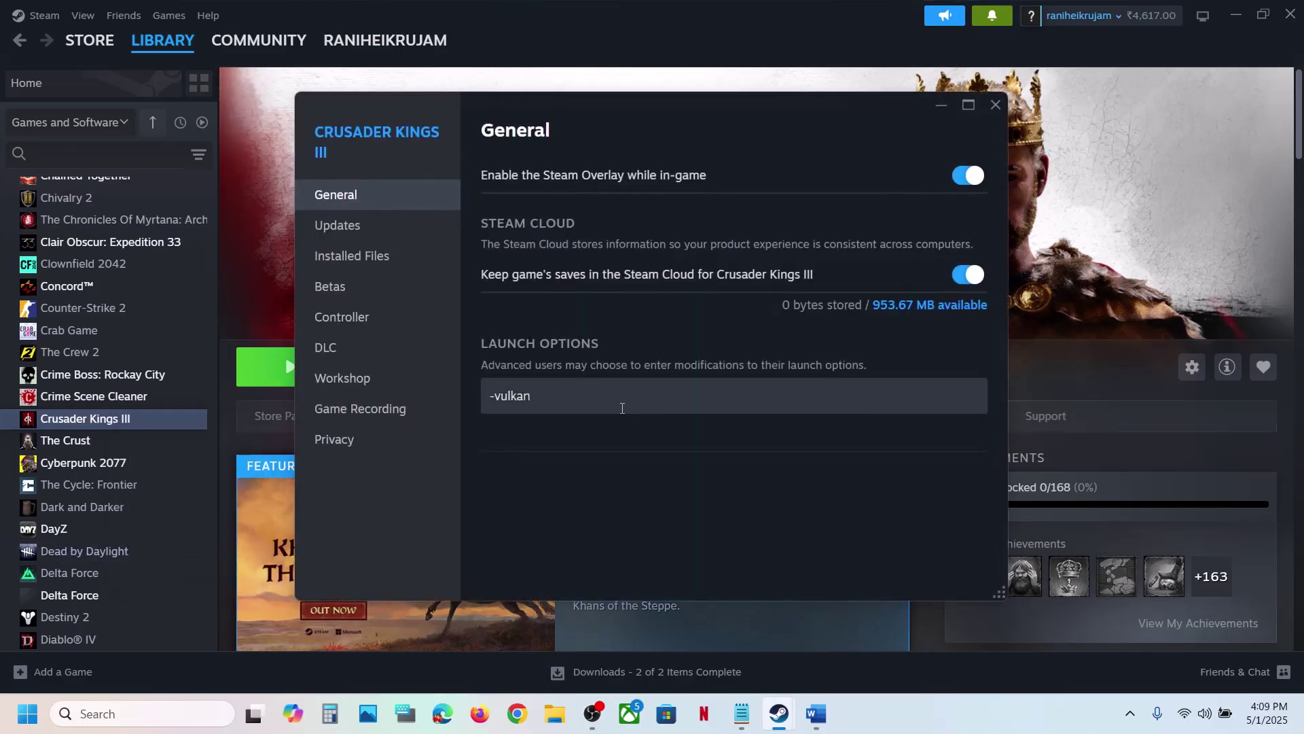
click(585, 399)
key(ctrl+a)
text(-dx)
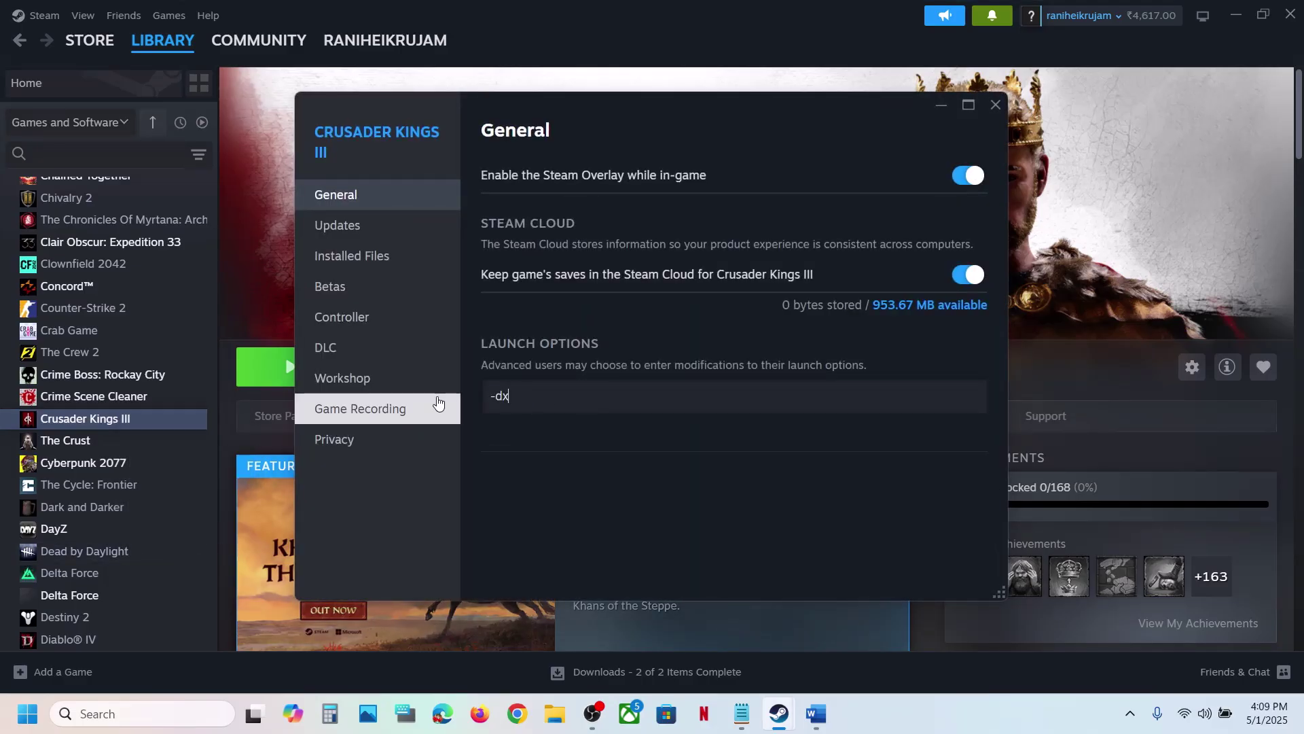
text(11)
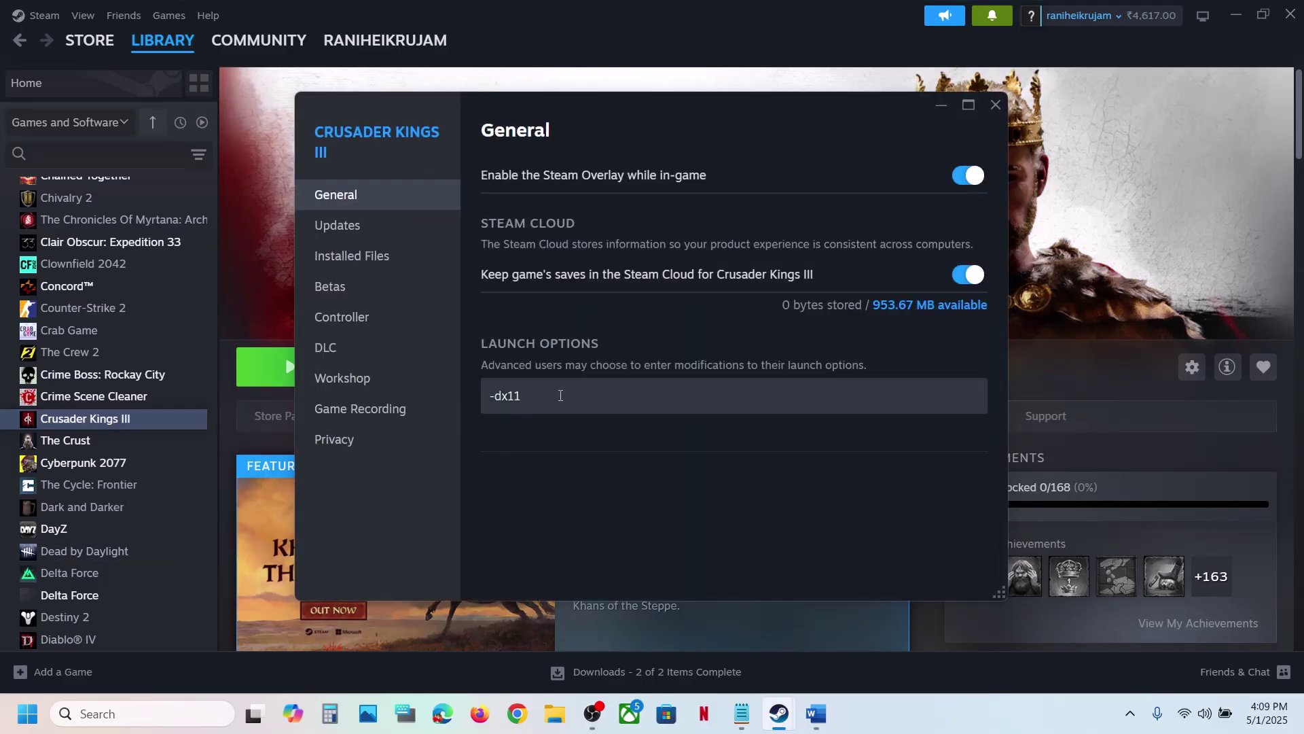
- Try -dx12, then clear the launch options field entirely and close the properties
click(561, 395)
key(ctrl+a)
text(-)
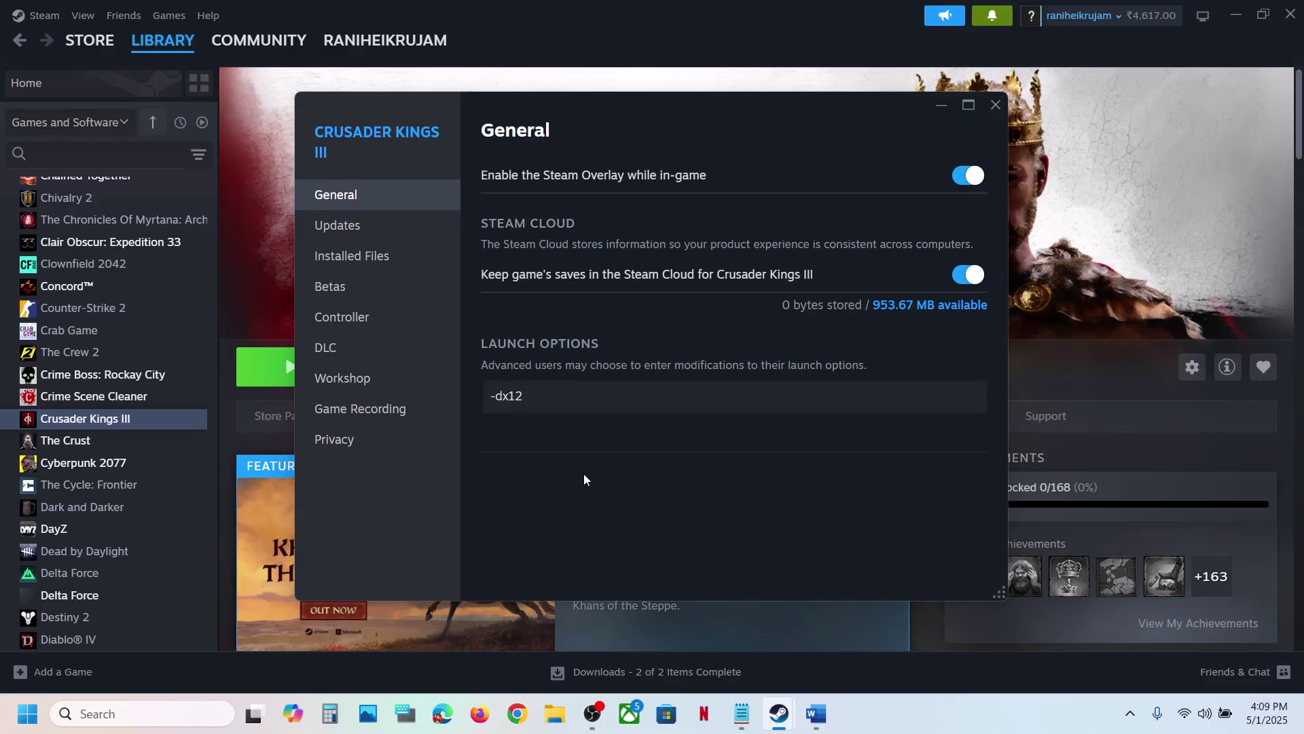
drag(537, 396, 476, 397)
key(BackSpace)
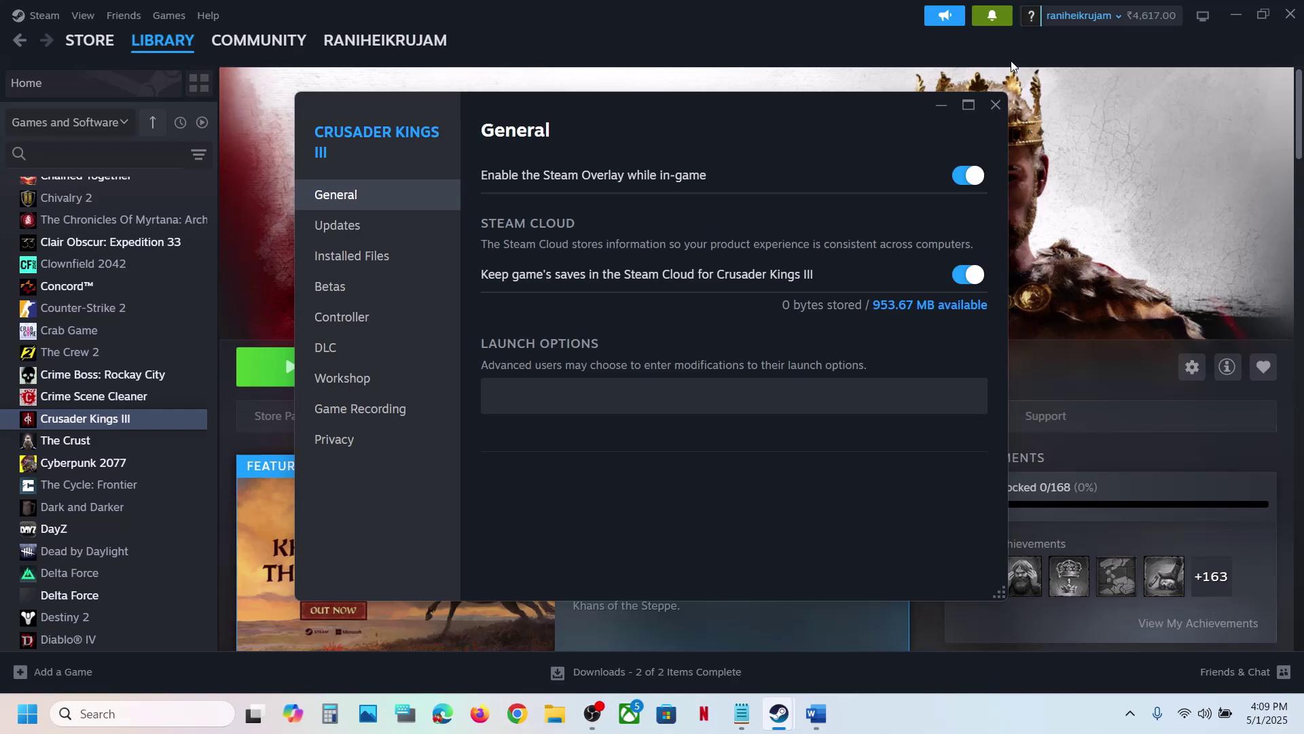
click(995, 107)
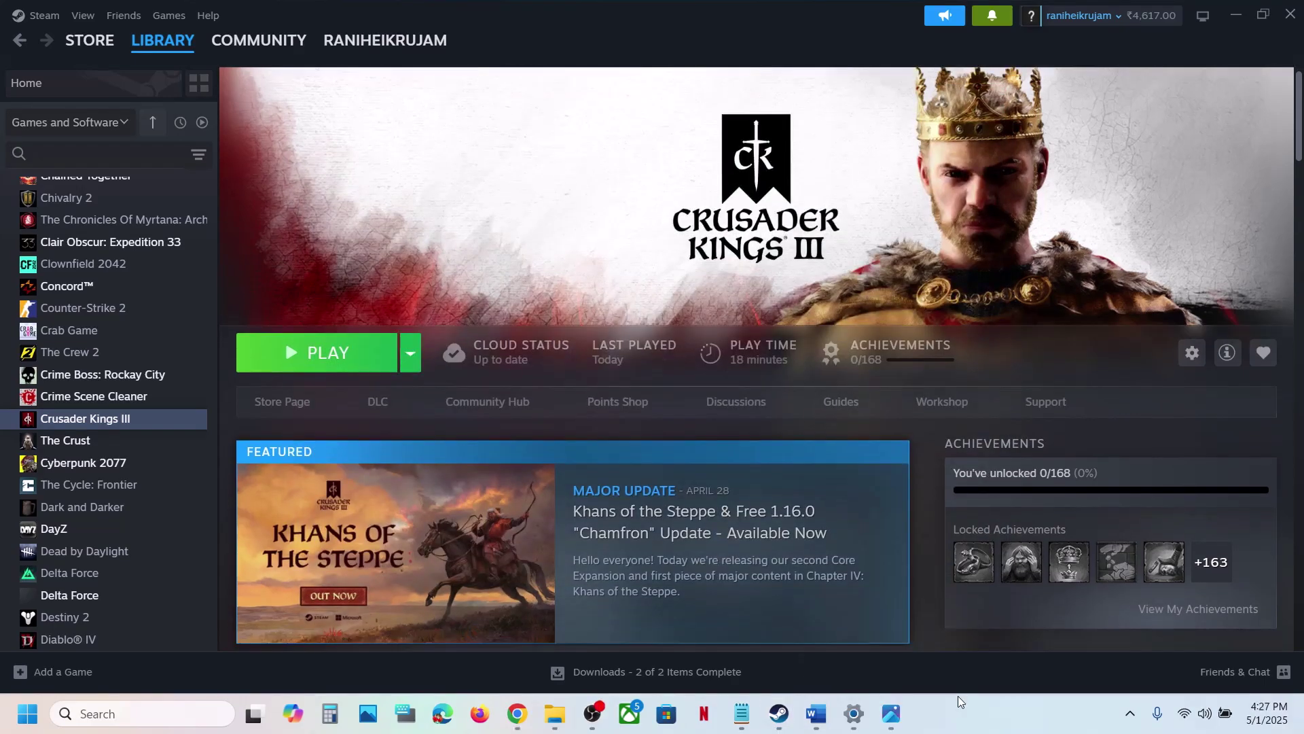
- Glance at the Step 3 note, then browse Crusader Kings III's local files from Steam
click(816, 713)
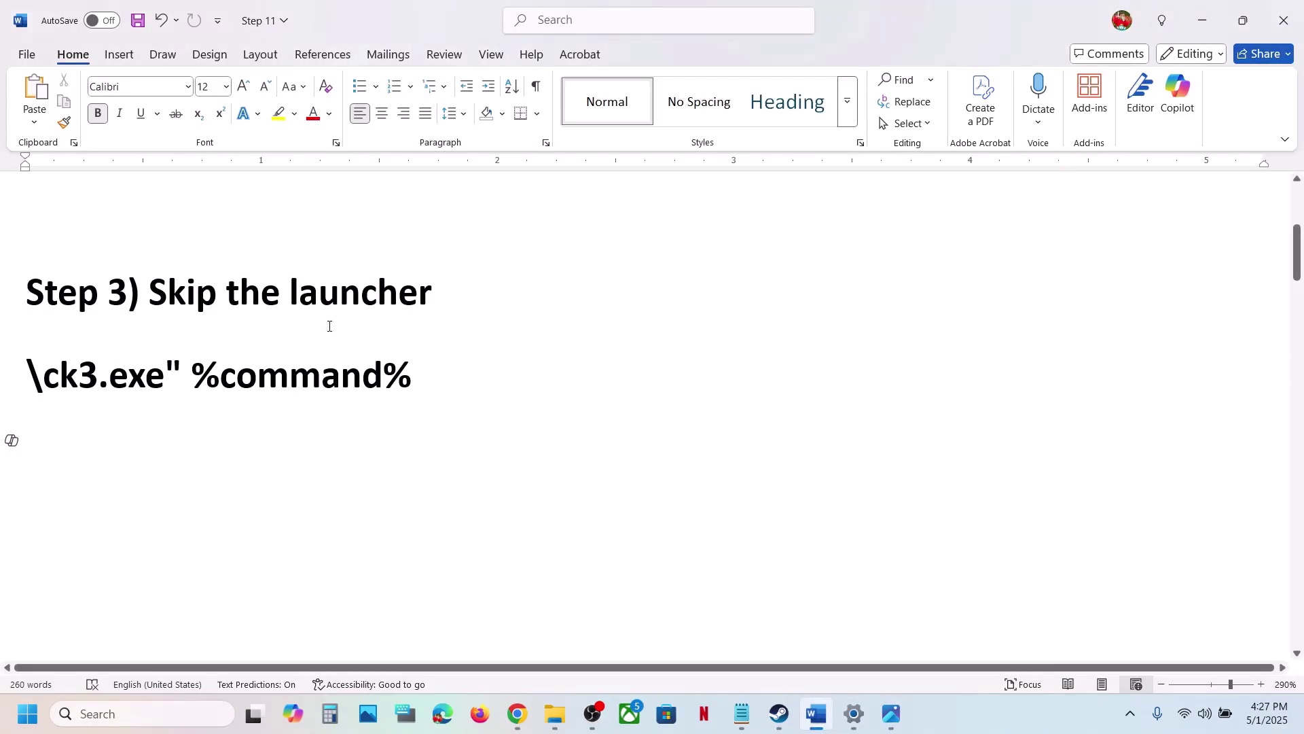
click(779, 713)
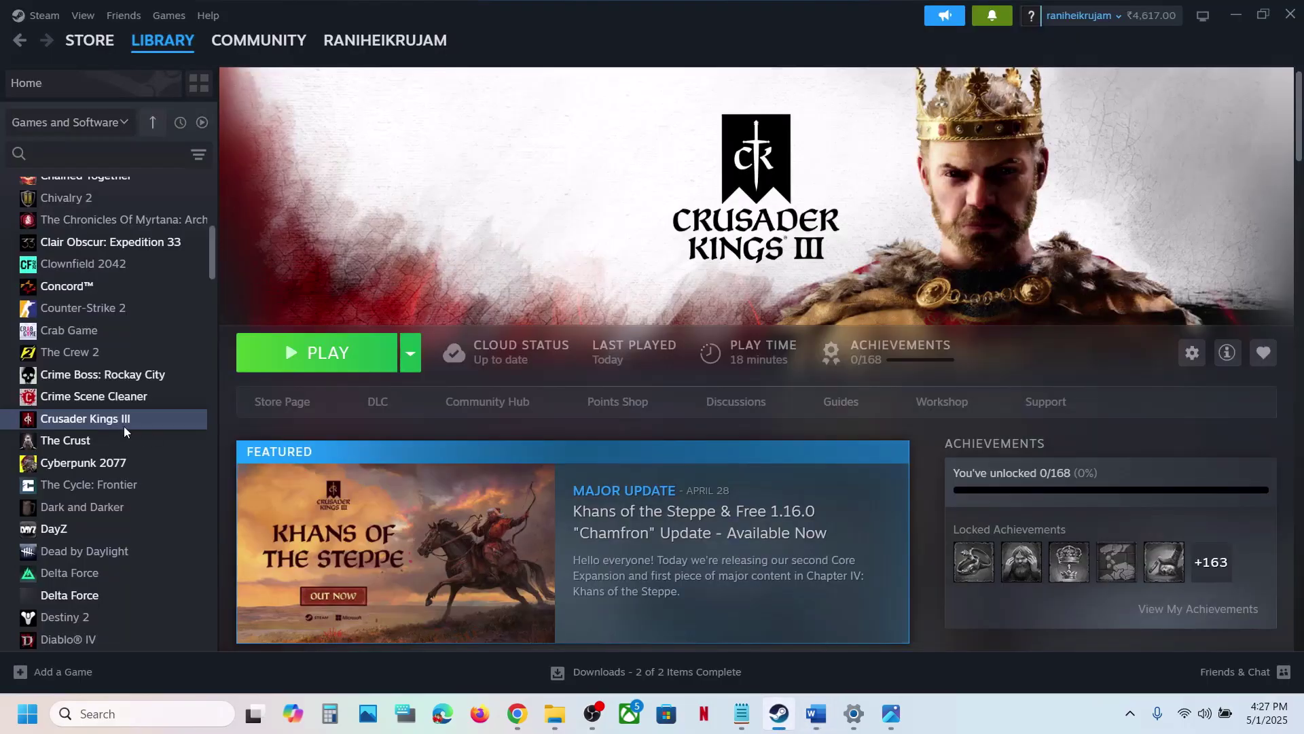
right_click(69, 423)
mouse_move(148, 518)
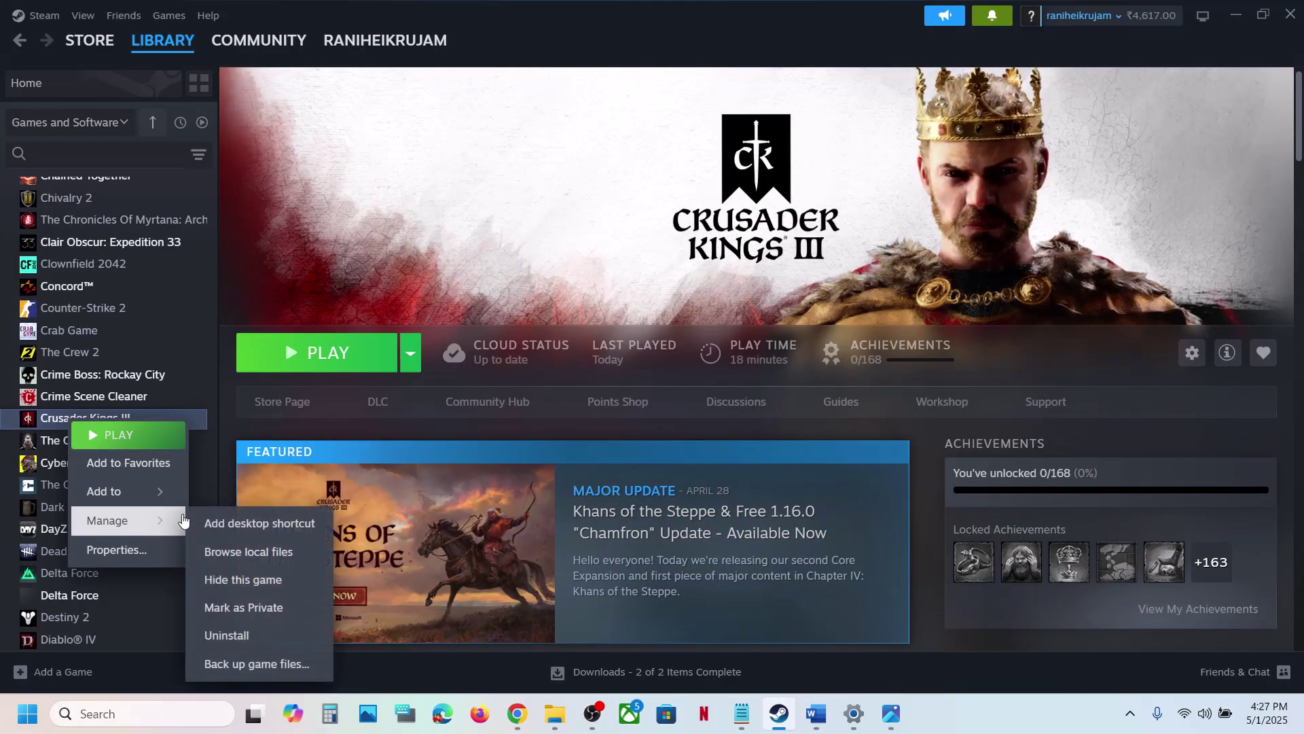
click(282, 553)
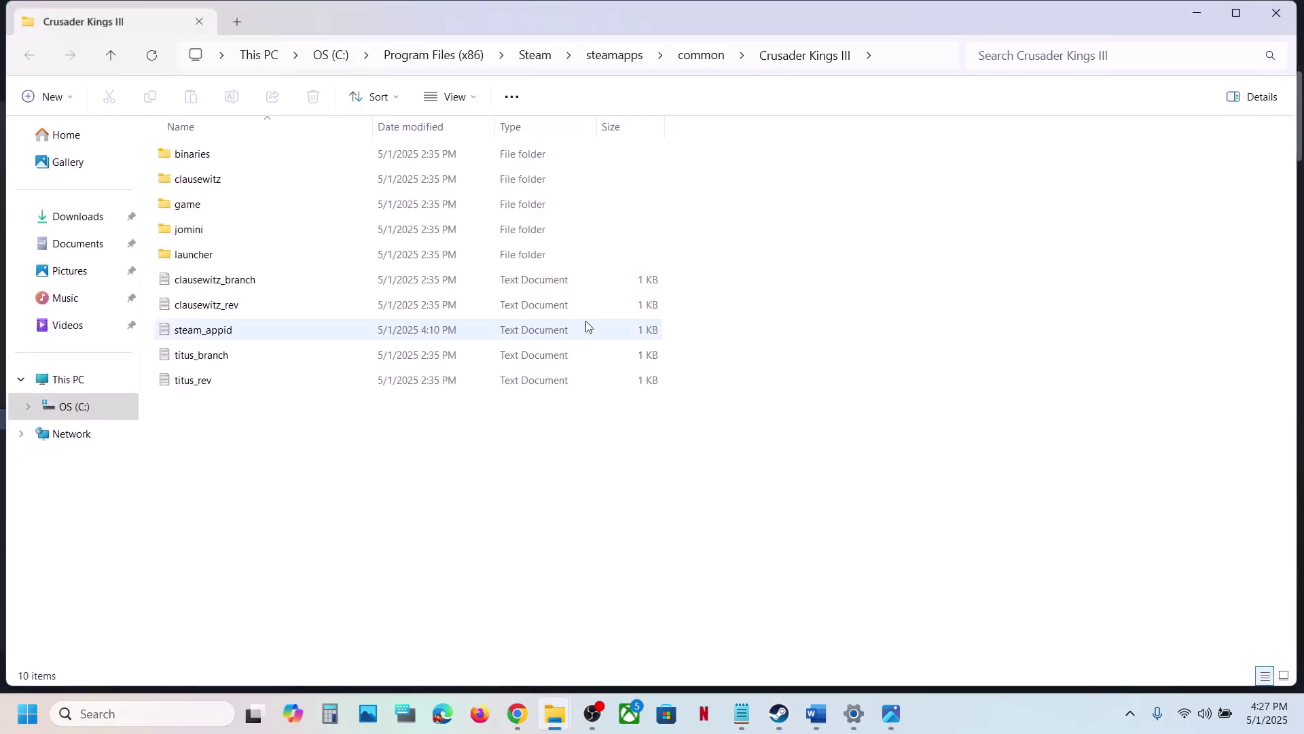
- Copy the binaries folder path containing ck3 from the address bar and return to Word
double_click(199, 154)
click(222, 205)
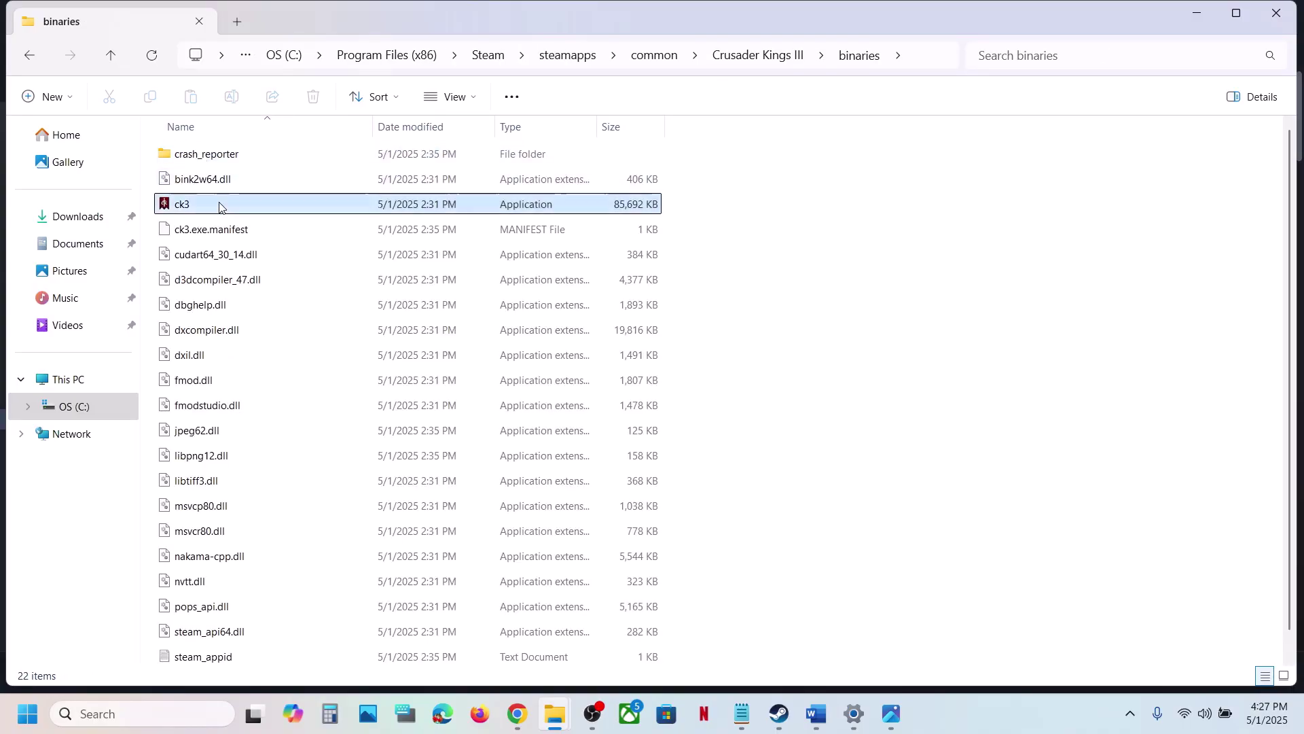
click(915, 53)
key(ctrl+c)
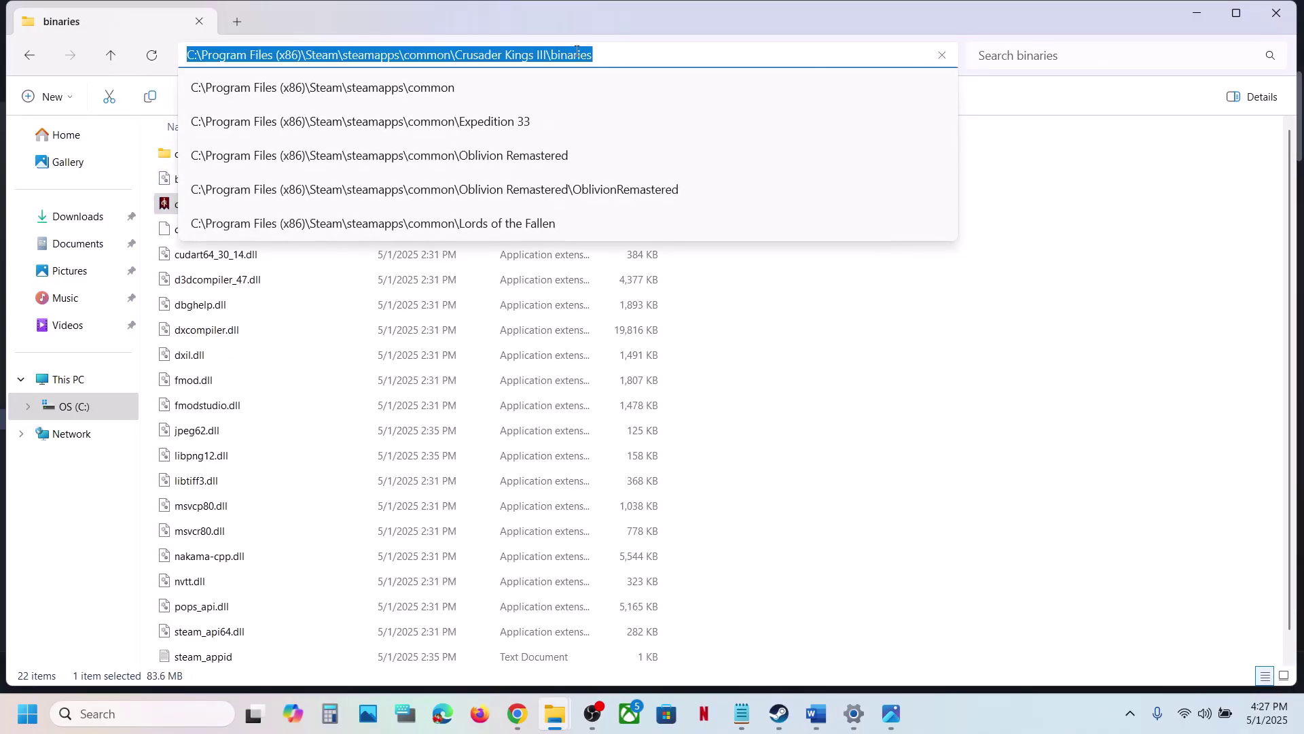
right_click(575, 52)
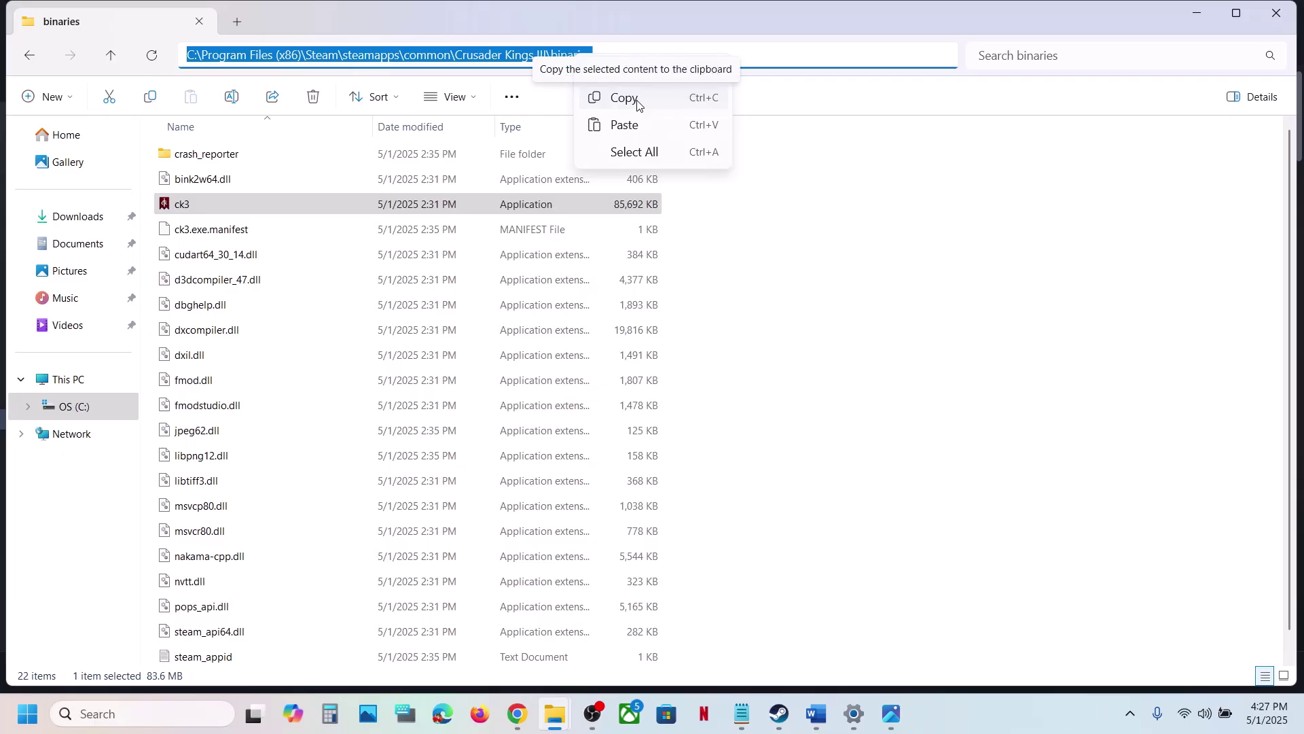
click(624, 98)
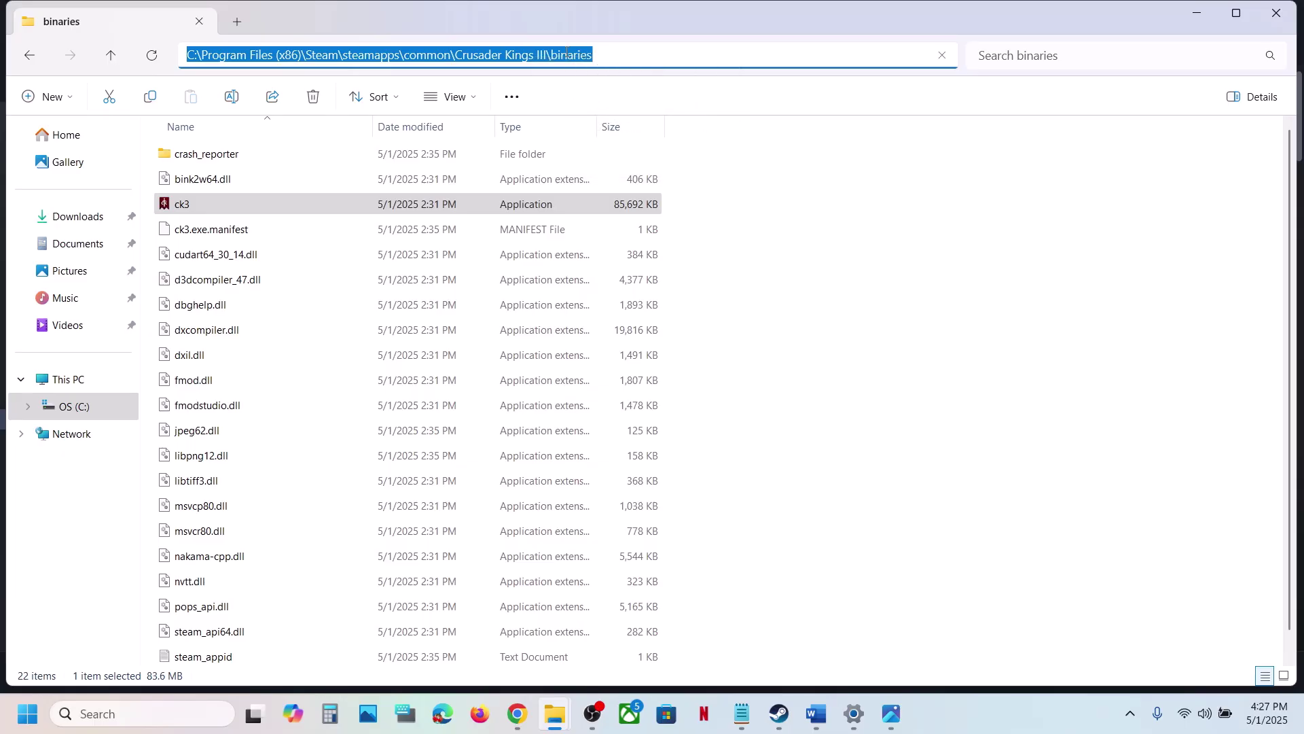
click(816, 713)
- Paste the binaries path and append \ck3.exe" %command% after it
key(ctrl+v)
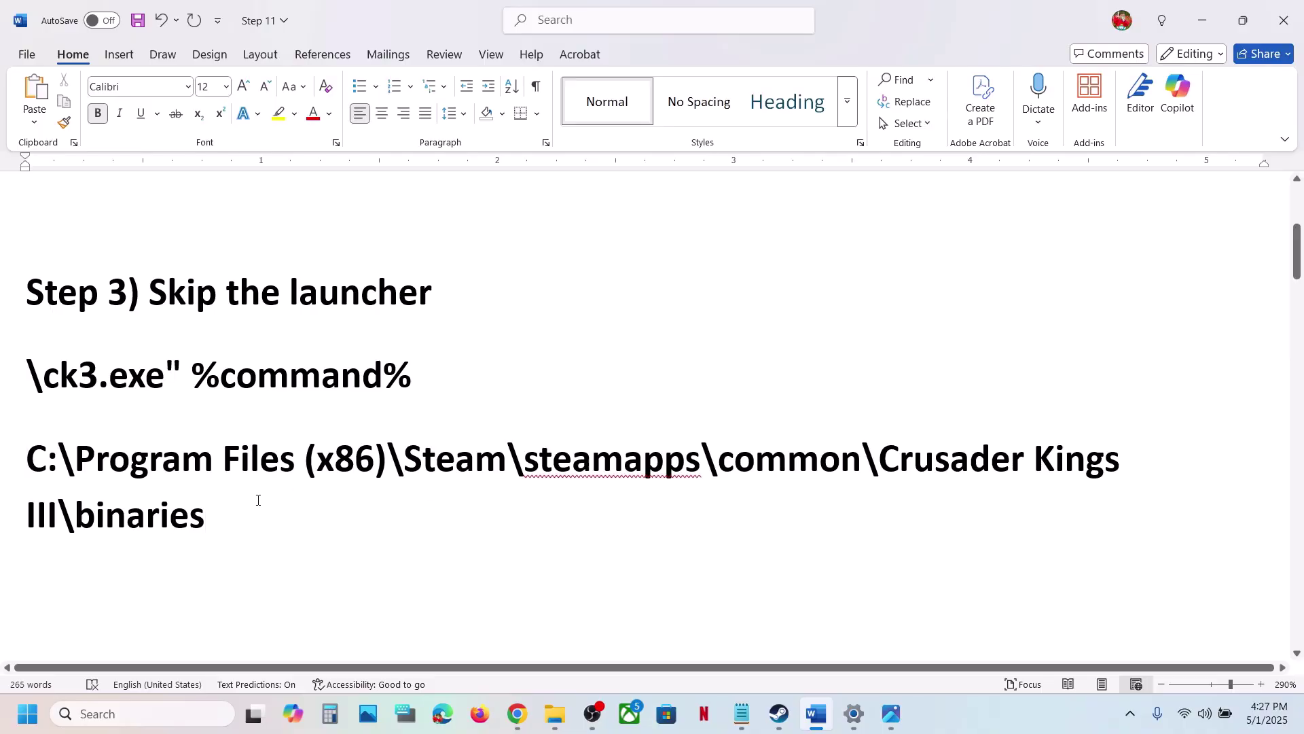
drag(428, 373, 27, 379)
key(ctrl+c)
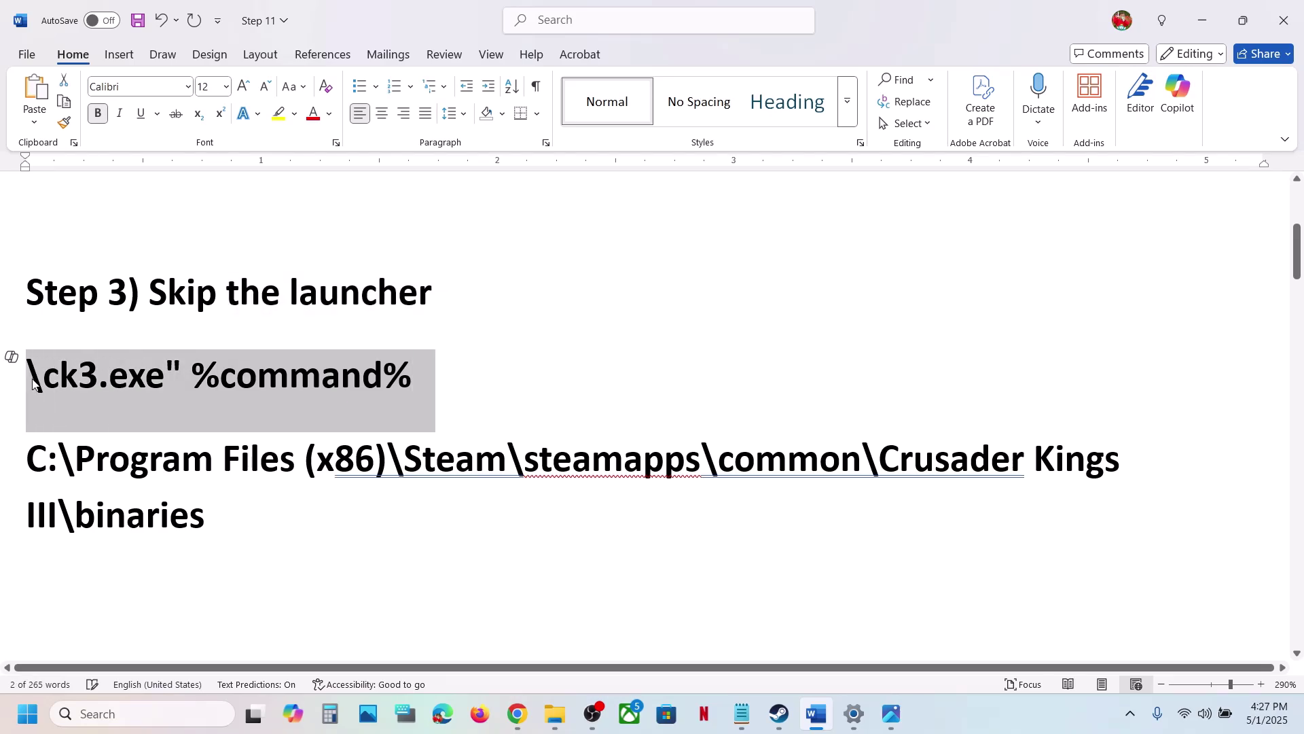
click(231, 513)
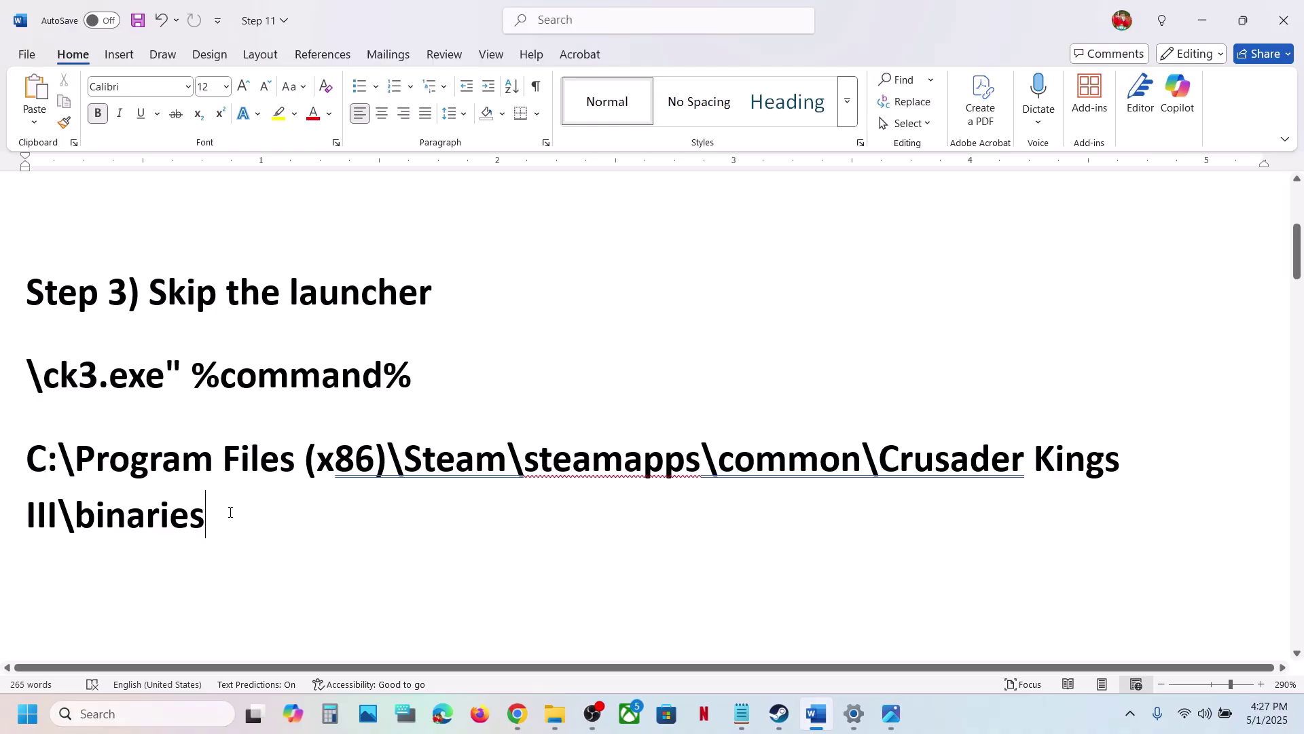
key(ctrl+v)
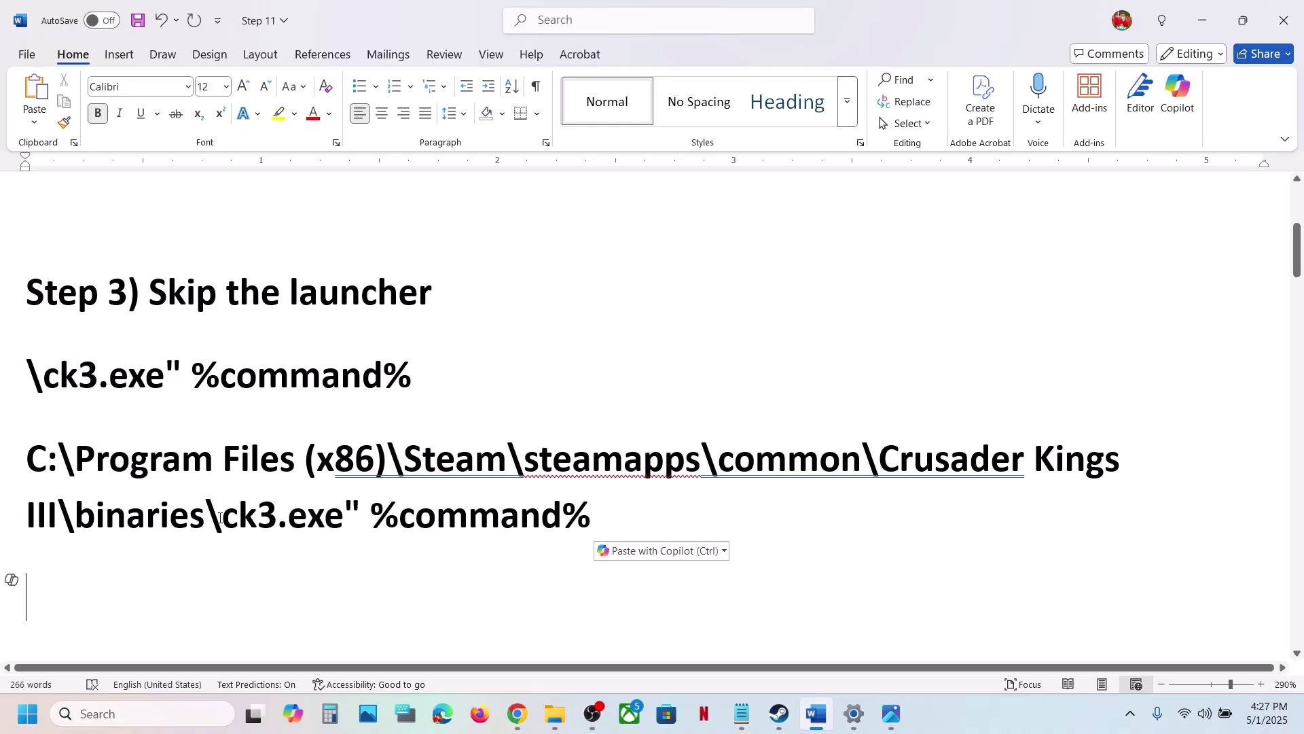
- Copy the closing quote and paste it as an opening quote before C:\Program Files
click(371, 514)
drag(359, 504, 355, 515)
right_click(355, 515)
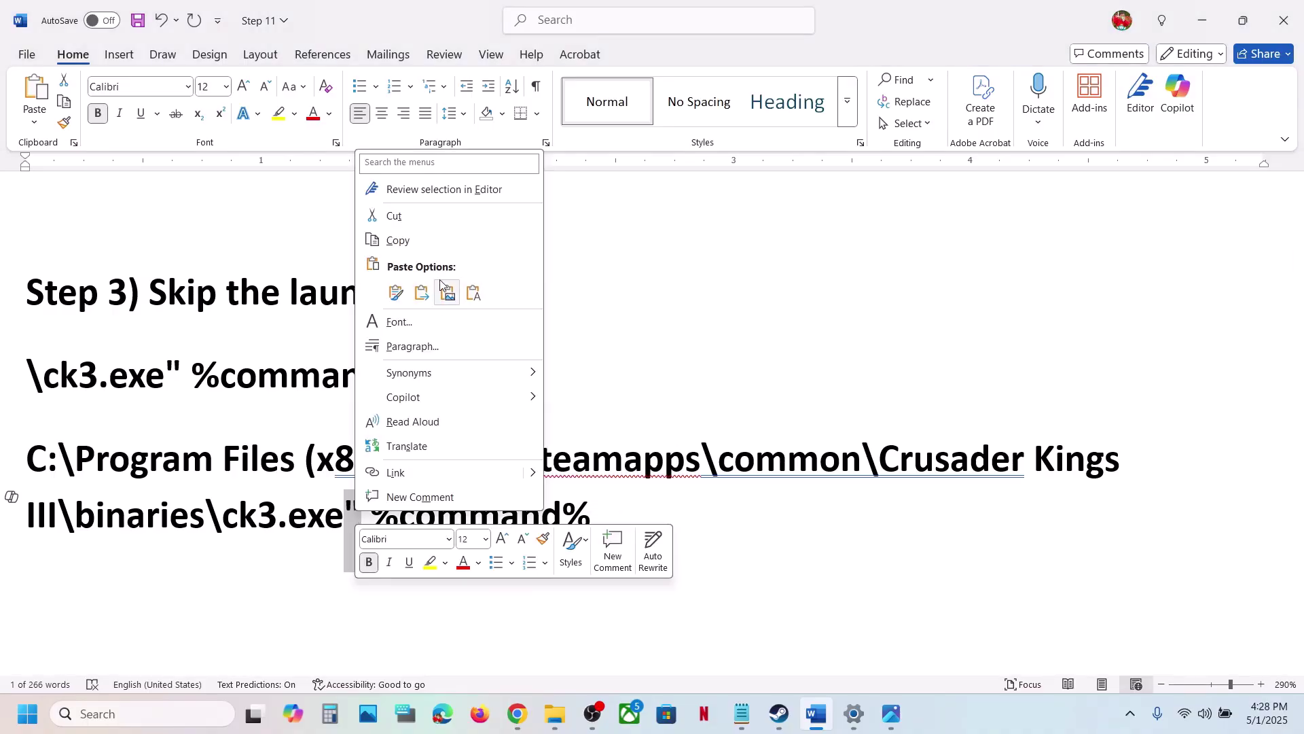
click(411, 239)
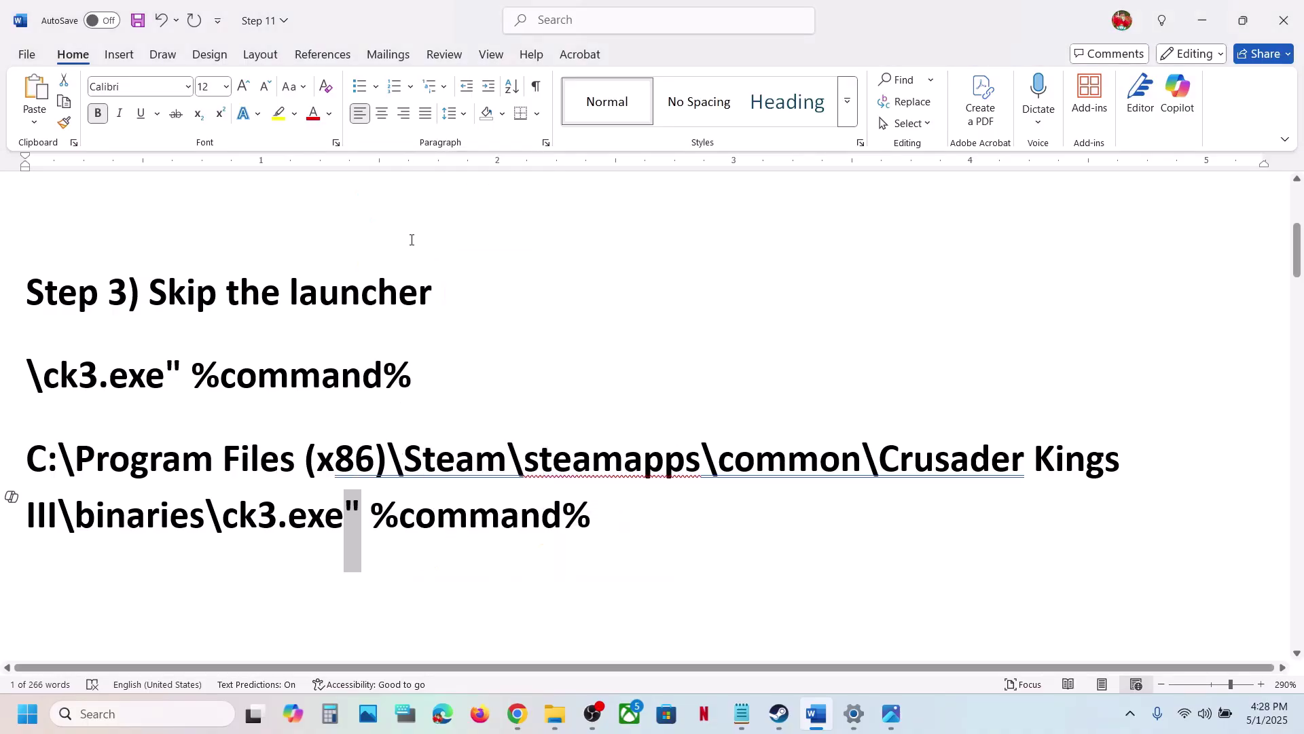
click(30, 457)
right_click(30, 456)
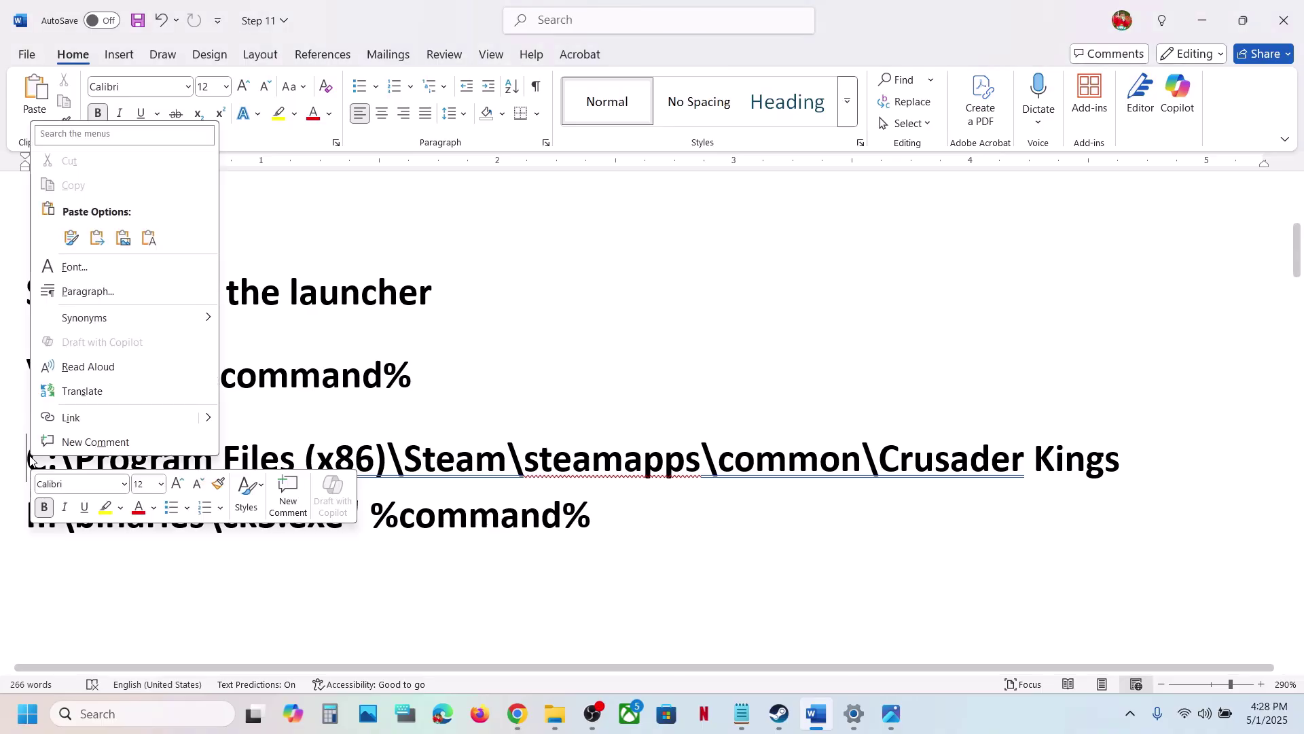
click(70, 234)
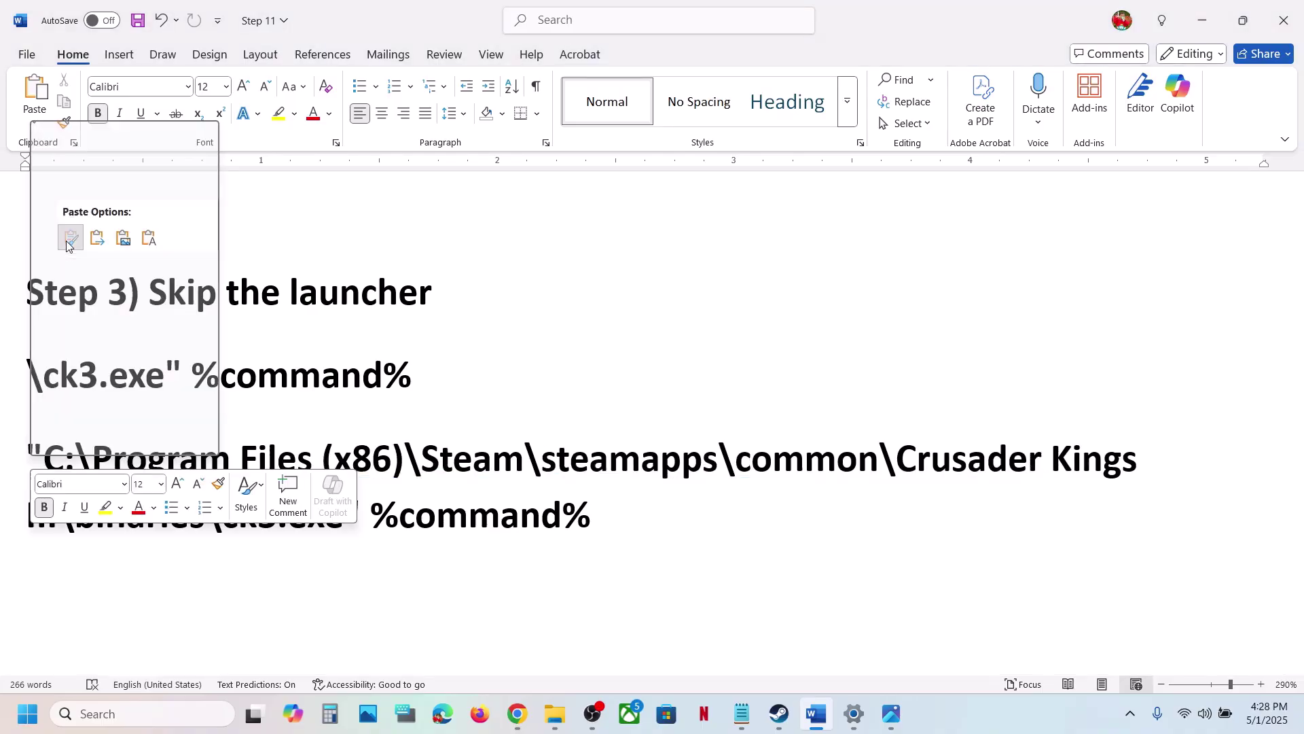
double_click(37, 450)
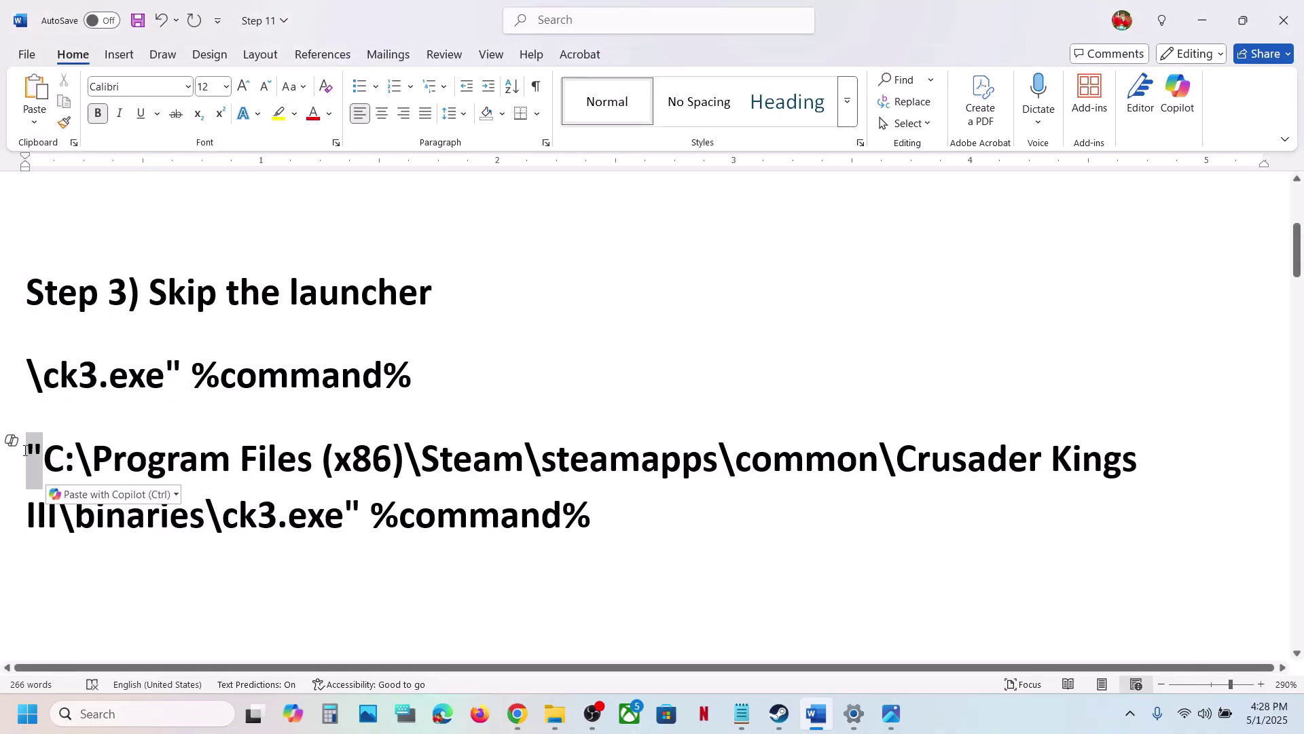
double_click(349, 508)
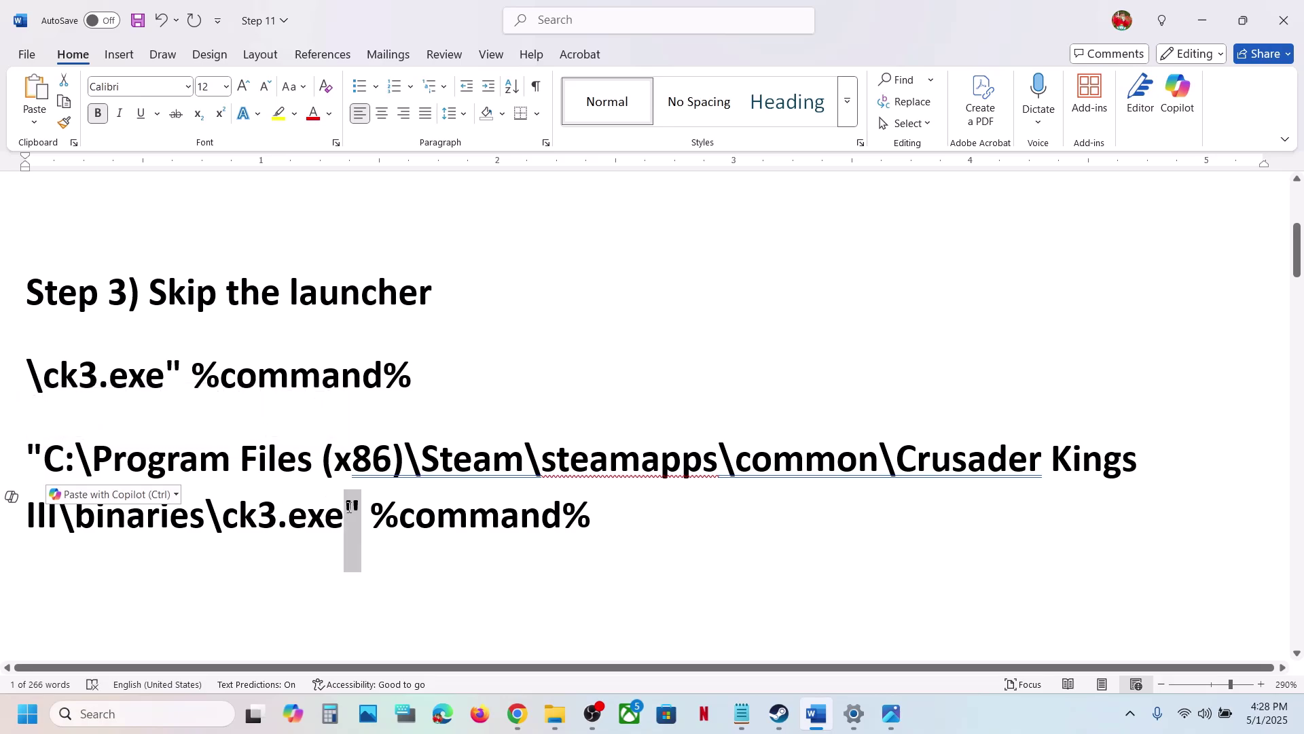
- Select the complete quoted ck3.exe %command% launch line for copying
click(605, 516)
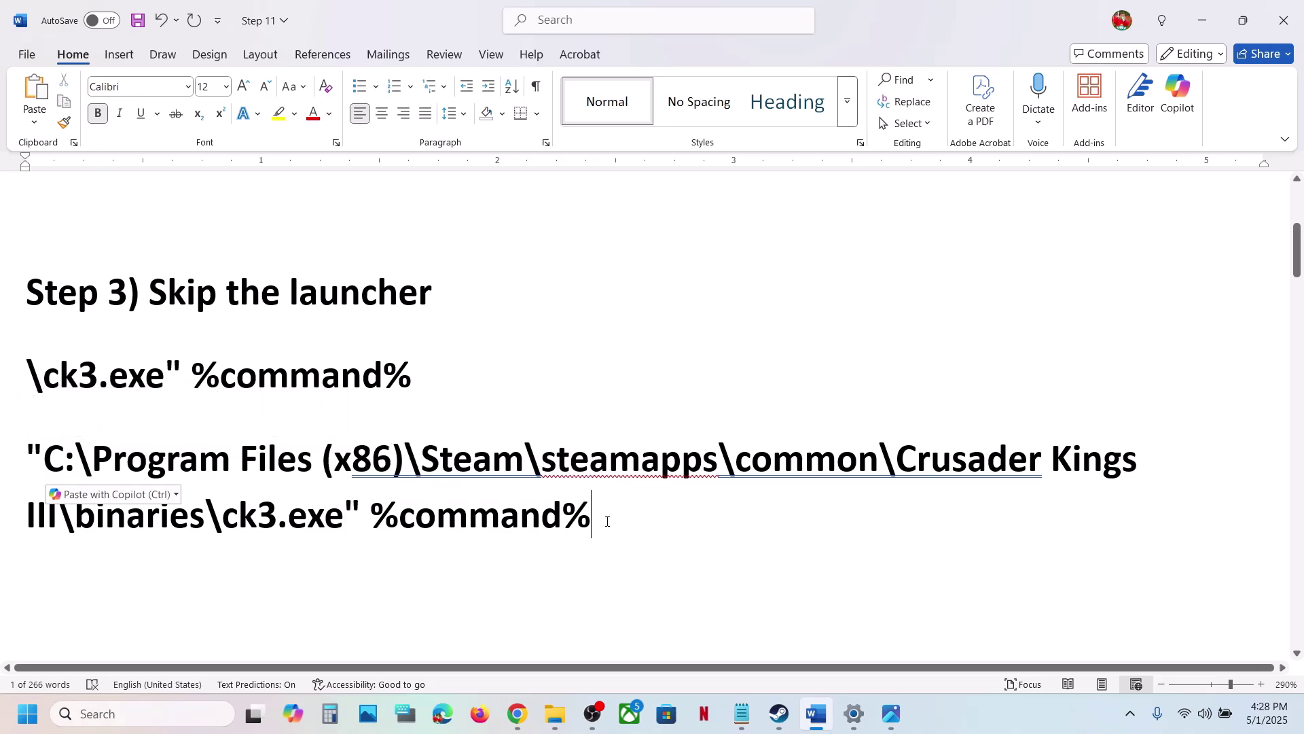
drag(619, 518, 27, 459)
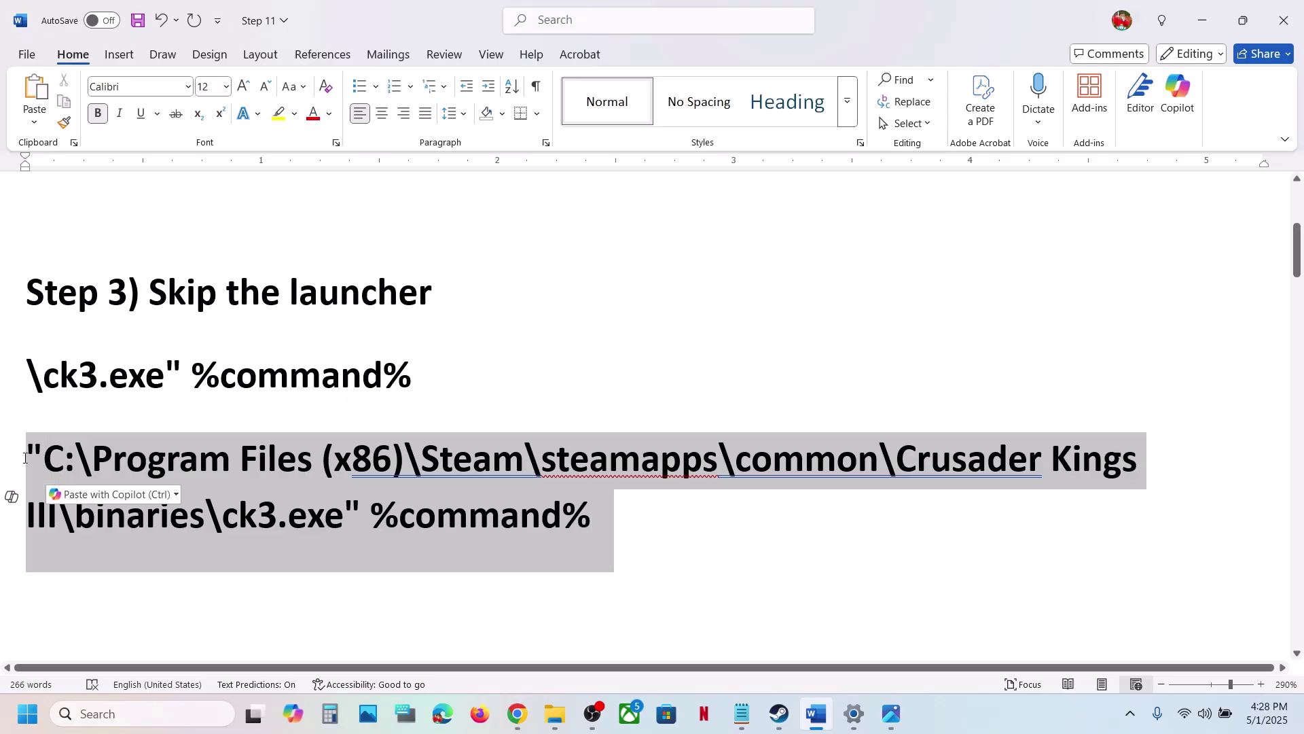
click(127, 489)
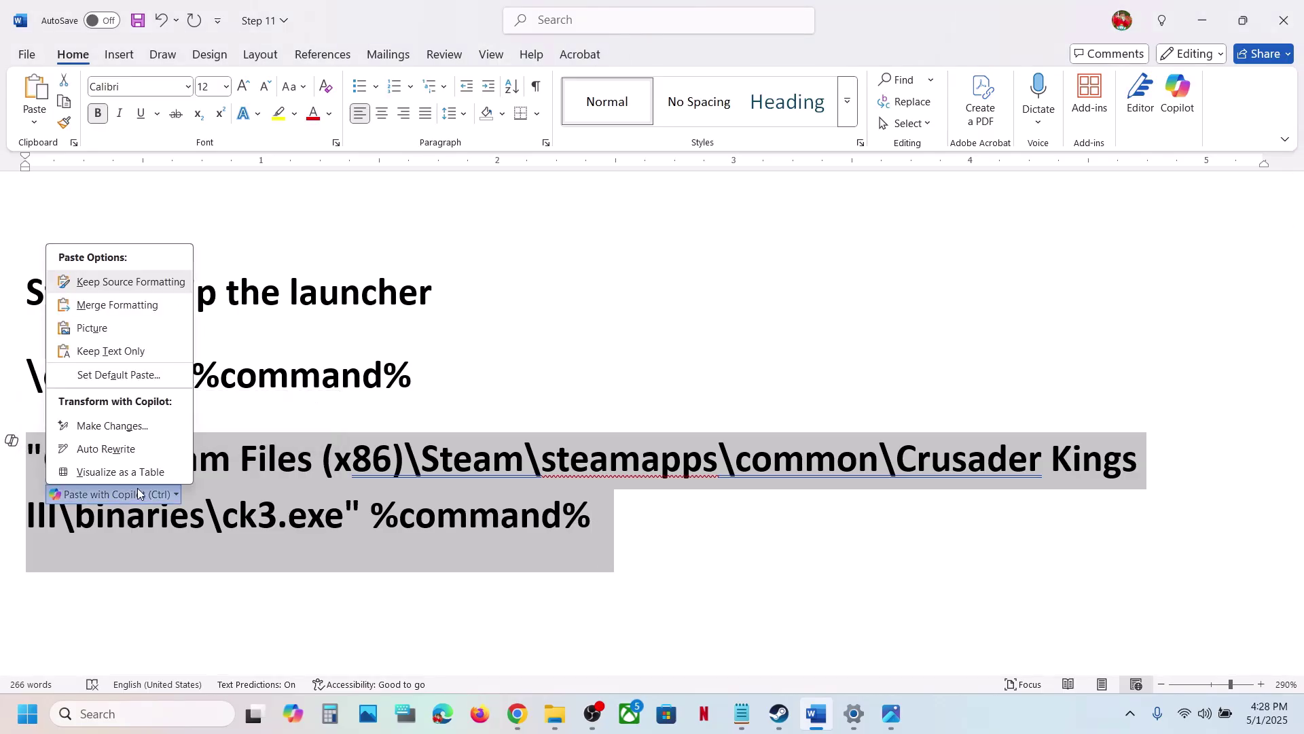
right_click(292, 481)
- Paste the quoted ck3.exe %command% line into Crusader Kings III's launch options, then launch the game
click(336, 211)
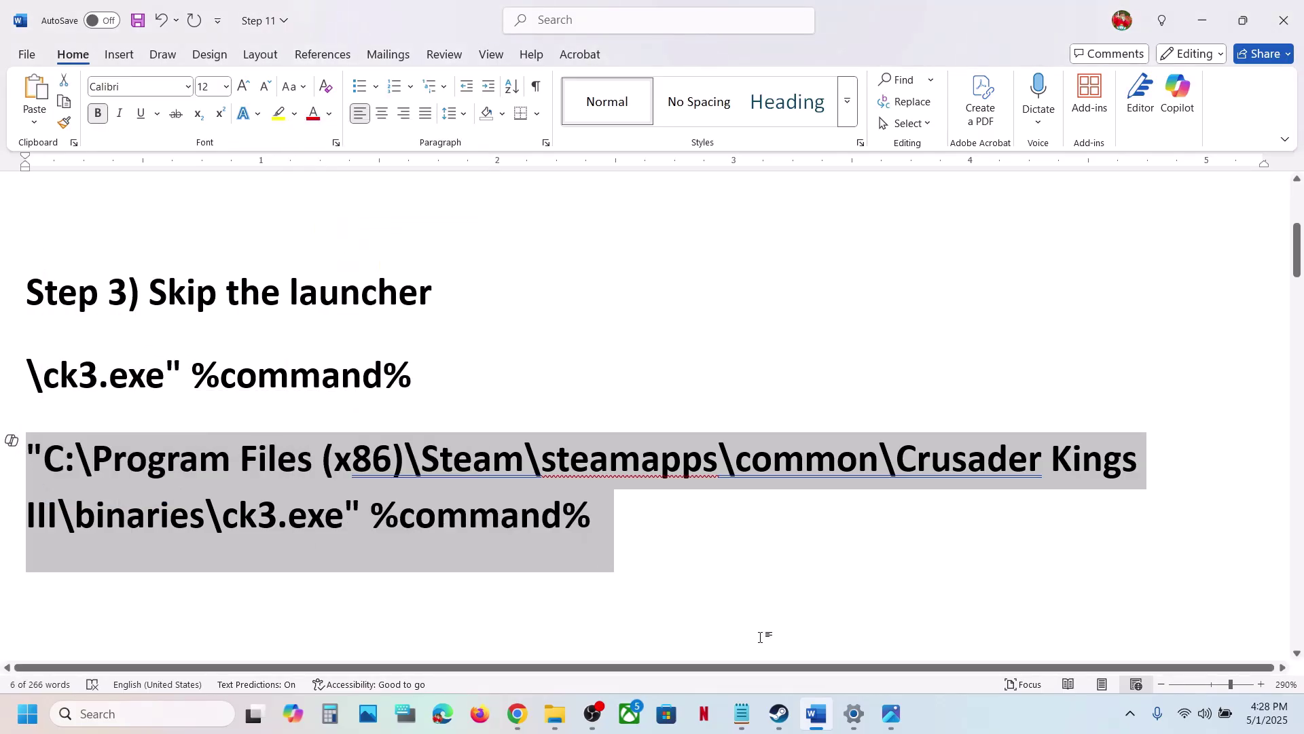
click(785, 722)
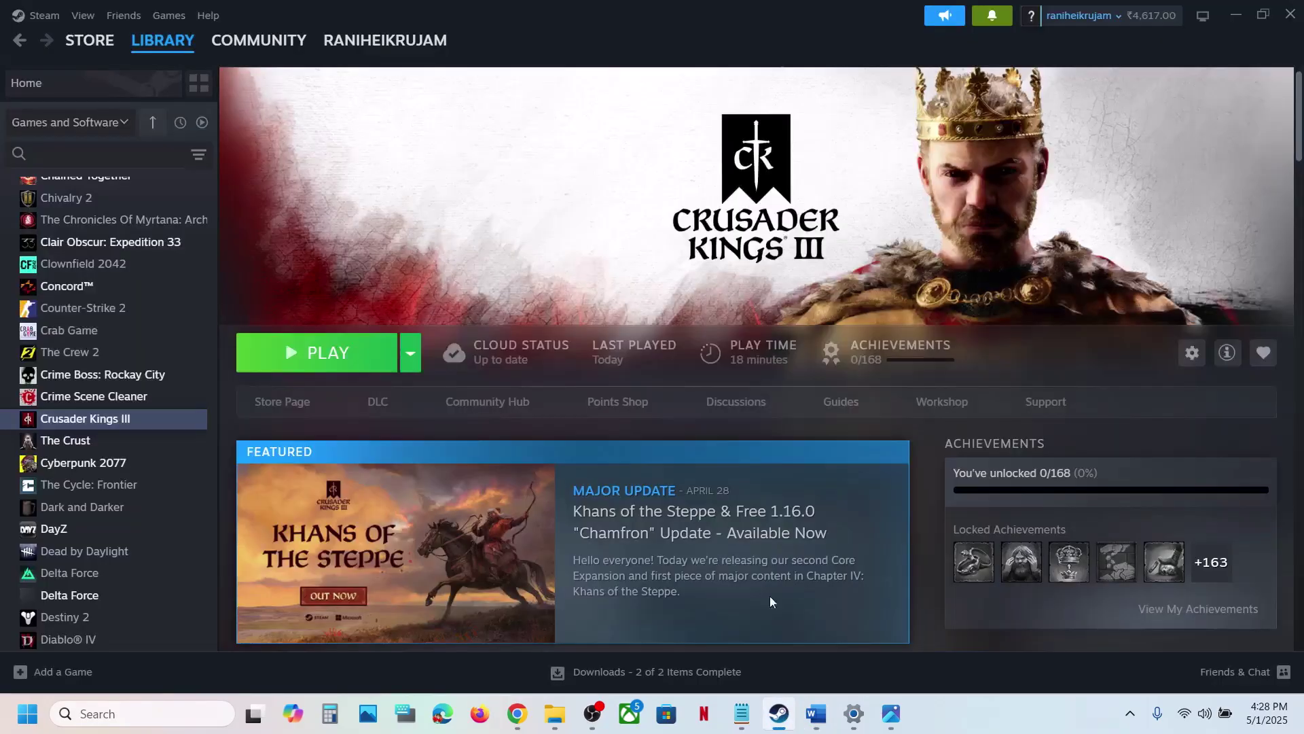
right_click(117, 432)
click(183, 556)
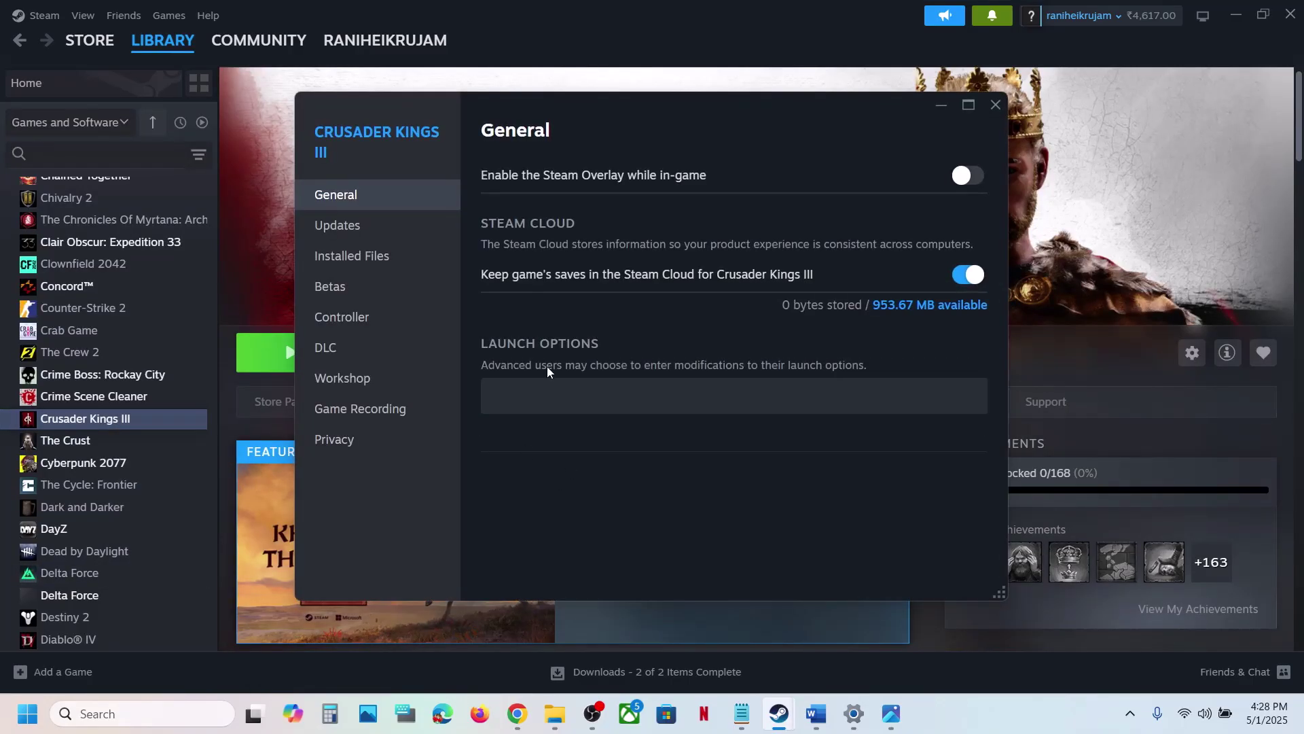
click(530, 397)
key(ctrl+v)
click(629, 481)
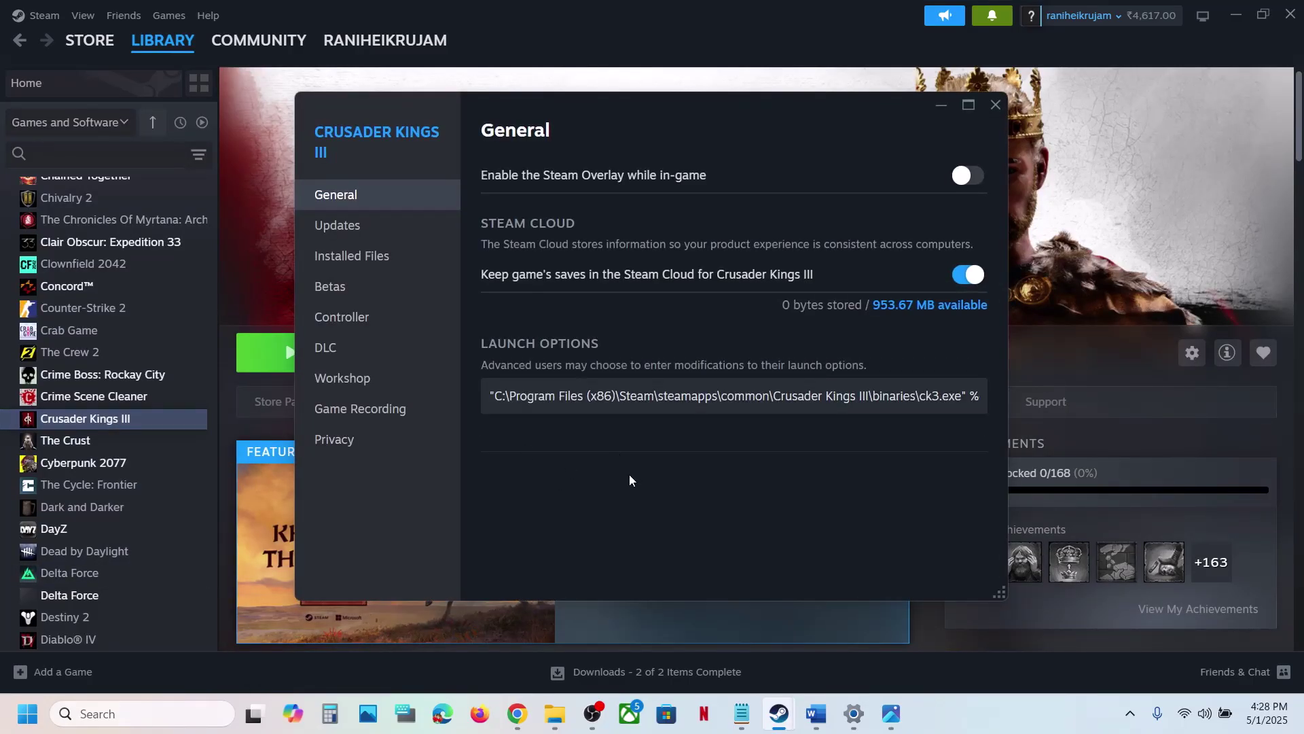
click(996, 104)
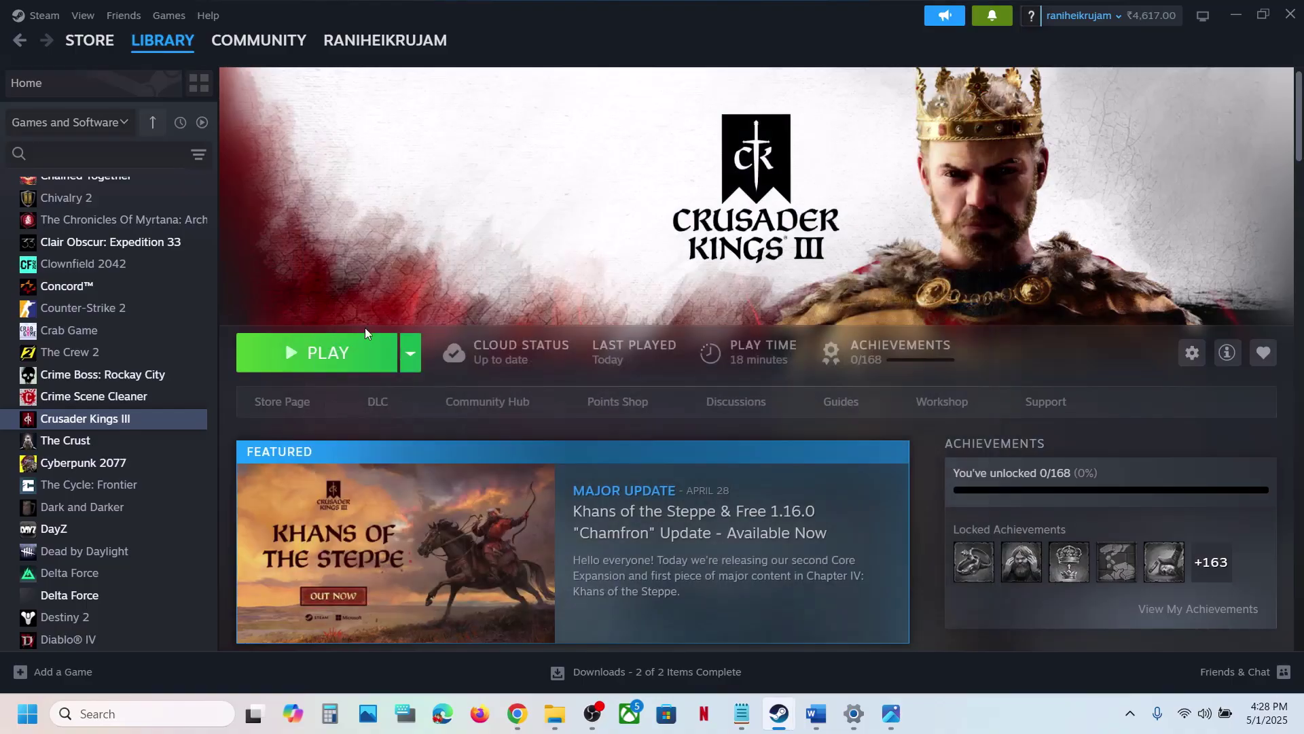
click(340, 364)
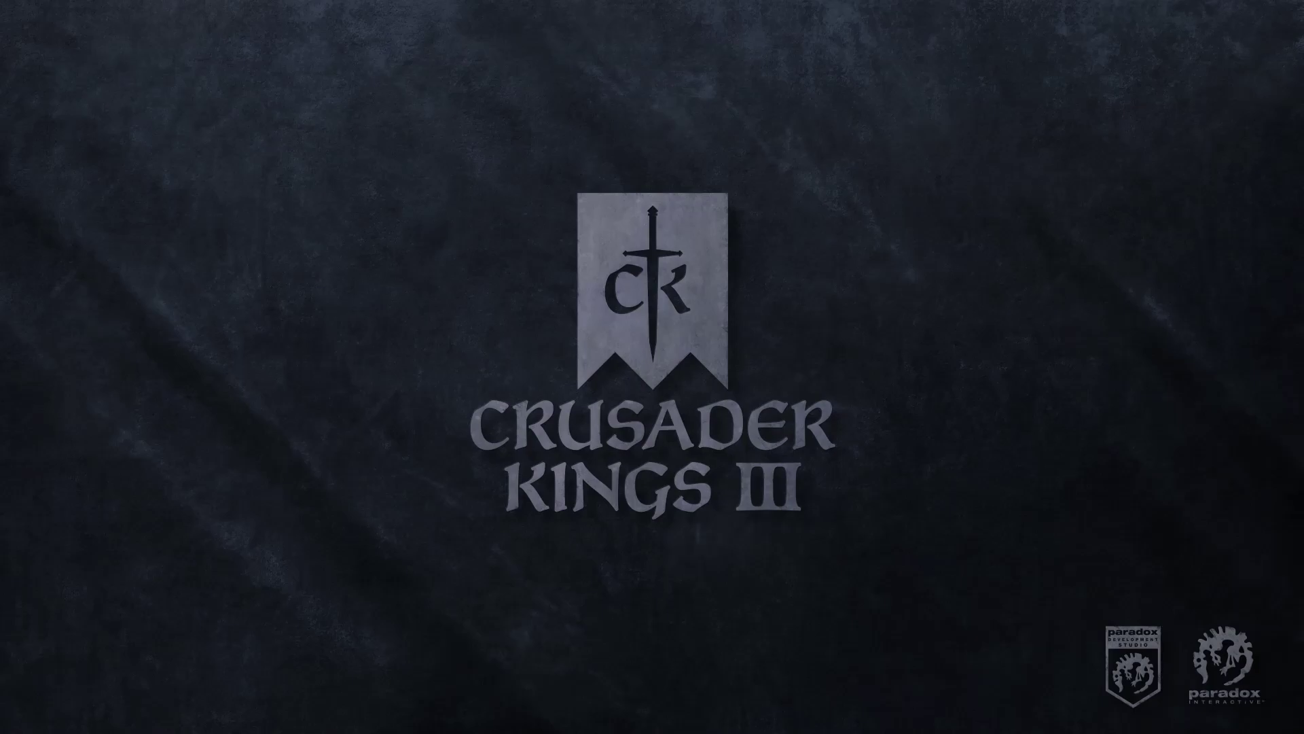
- Return to Steam, stop Crusader Kings III and confirm the exit, then scroll the notes to Step 4
key(alt+Tab)
click(312, 353)
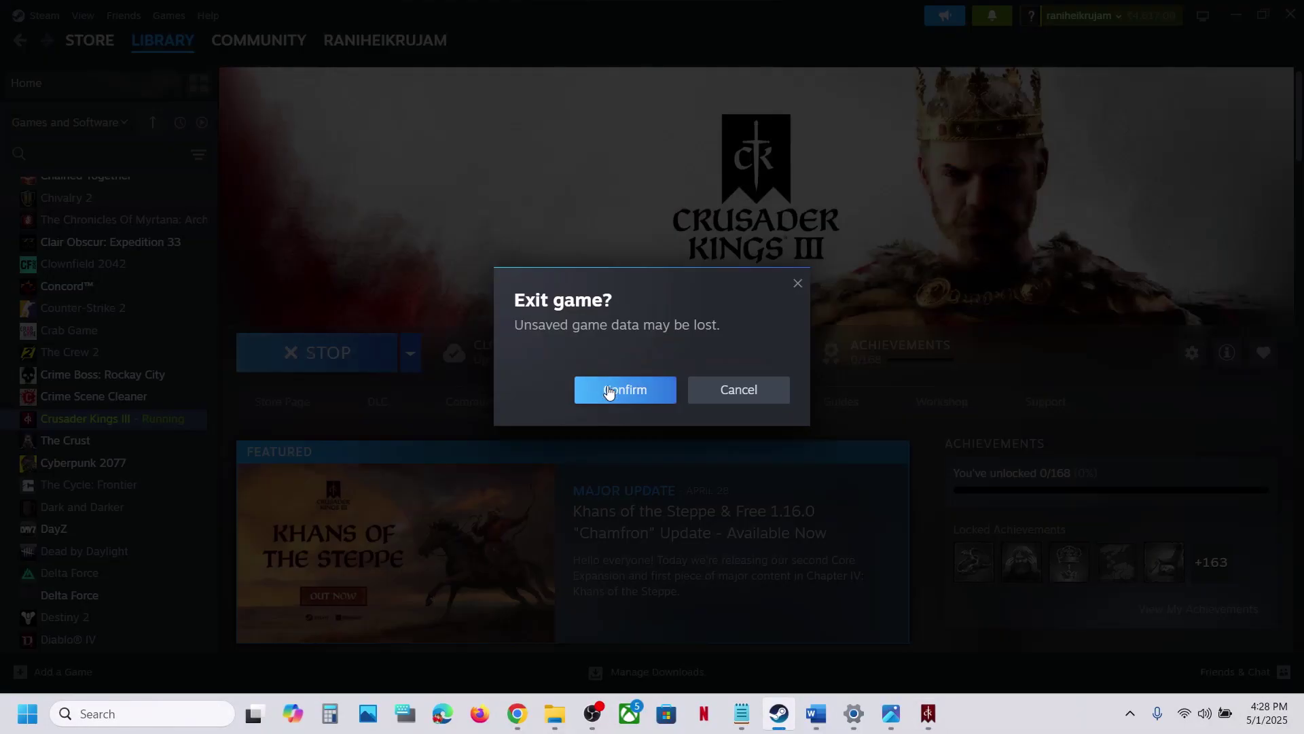
click(609, 386)
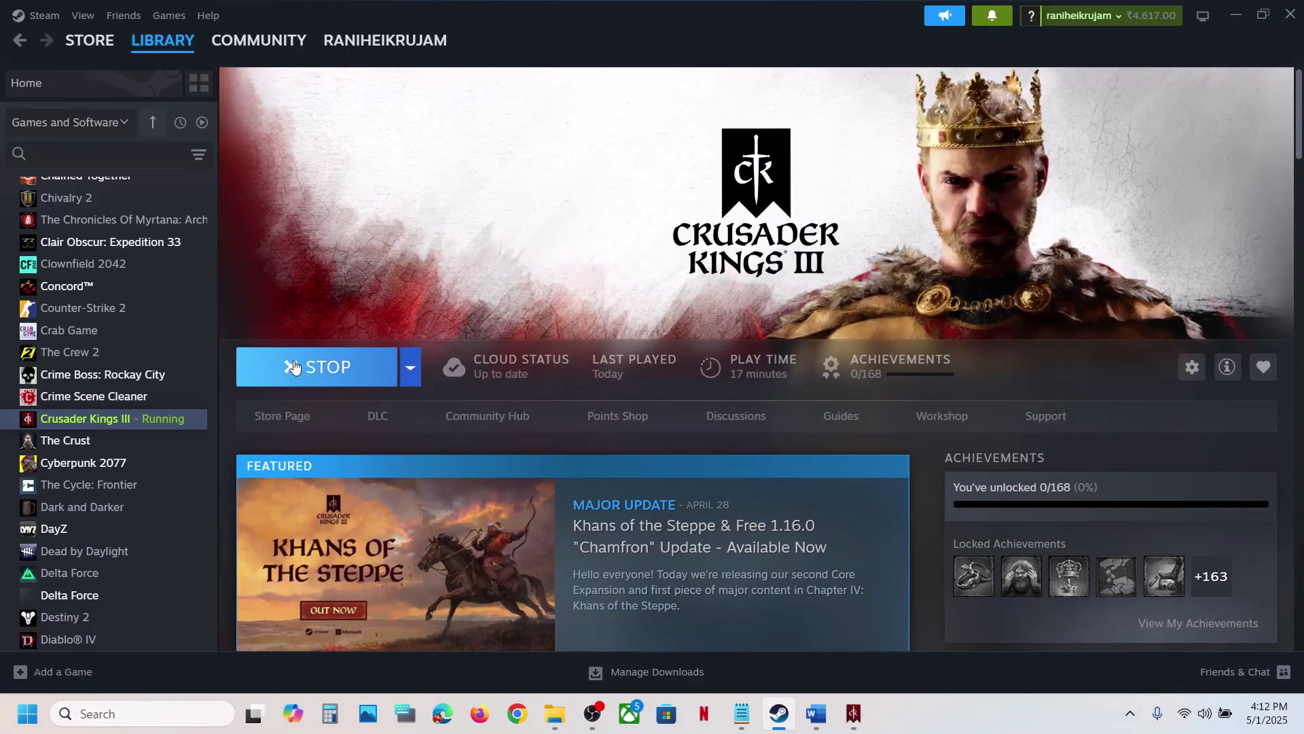
click(319, 367)
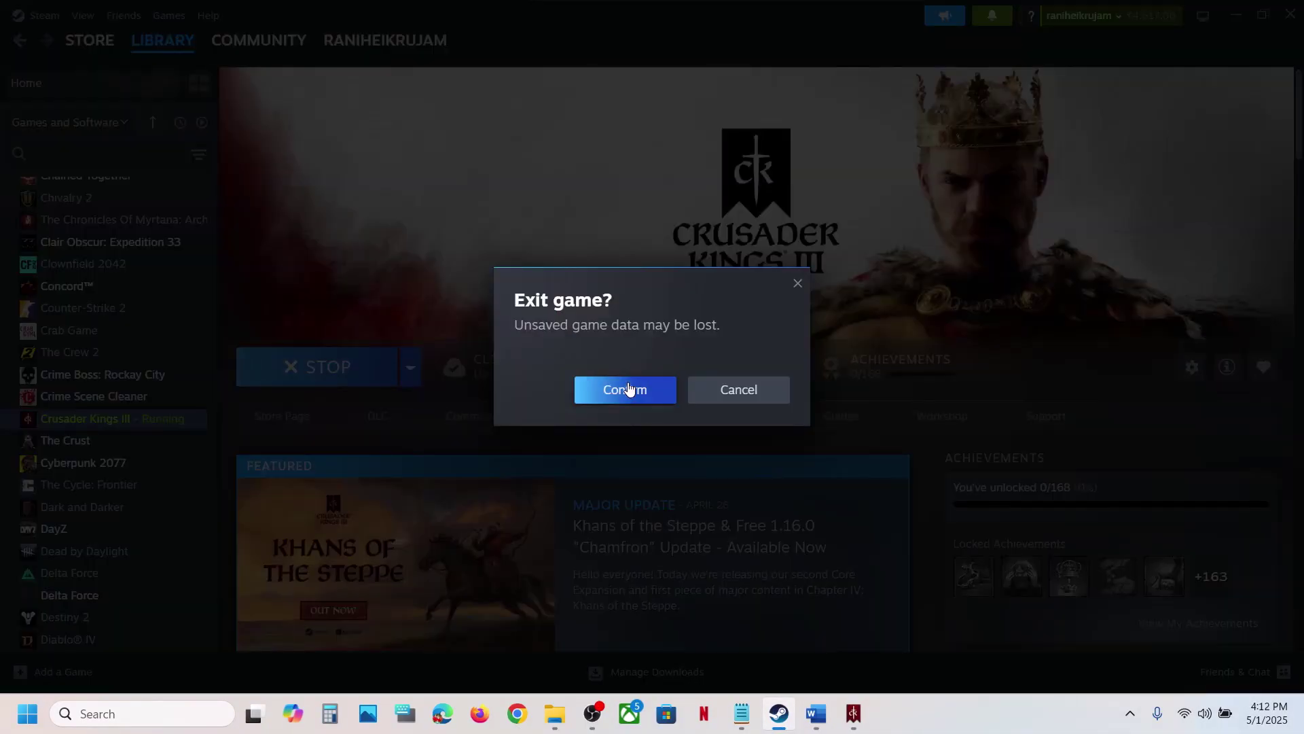
click(625, 389)
click(816, 713)
scroll(486, 457, down, 10)
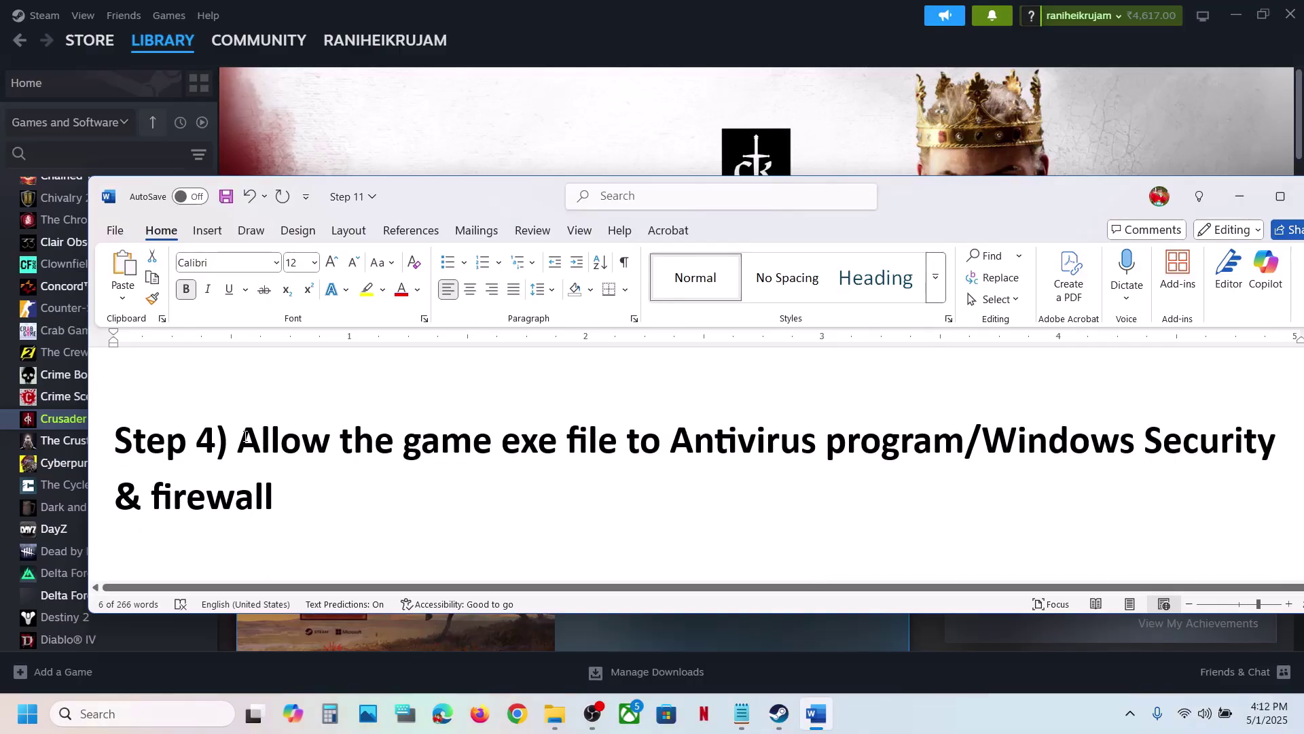
- Highlight the Step 4 heading about allowing the game exe through antivirus & firewall, then return to Steam
drag(245, 435, 858, 470)
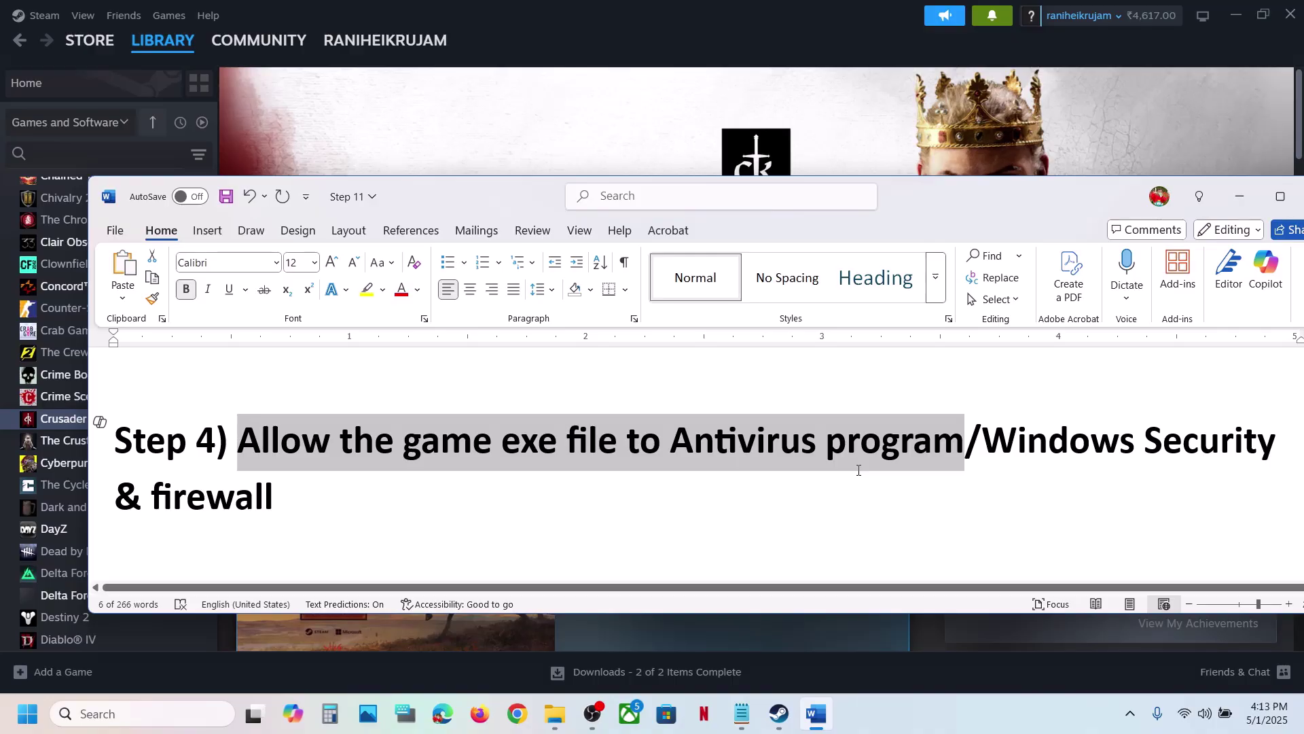
click(595, 458)
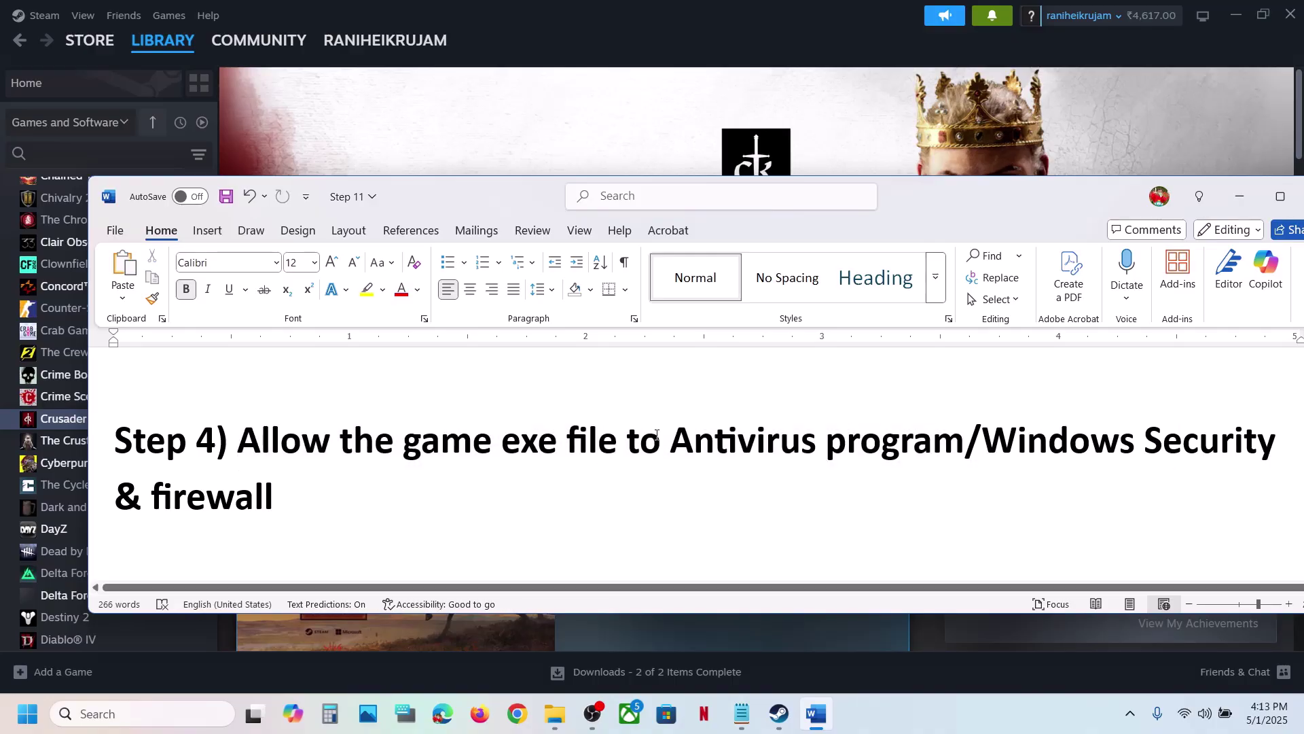
drag(982, 442, 298, 506)
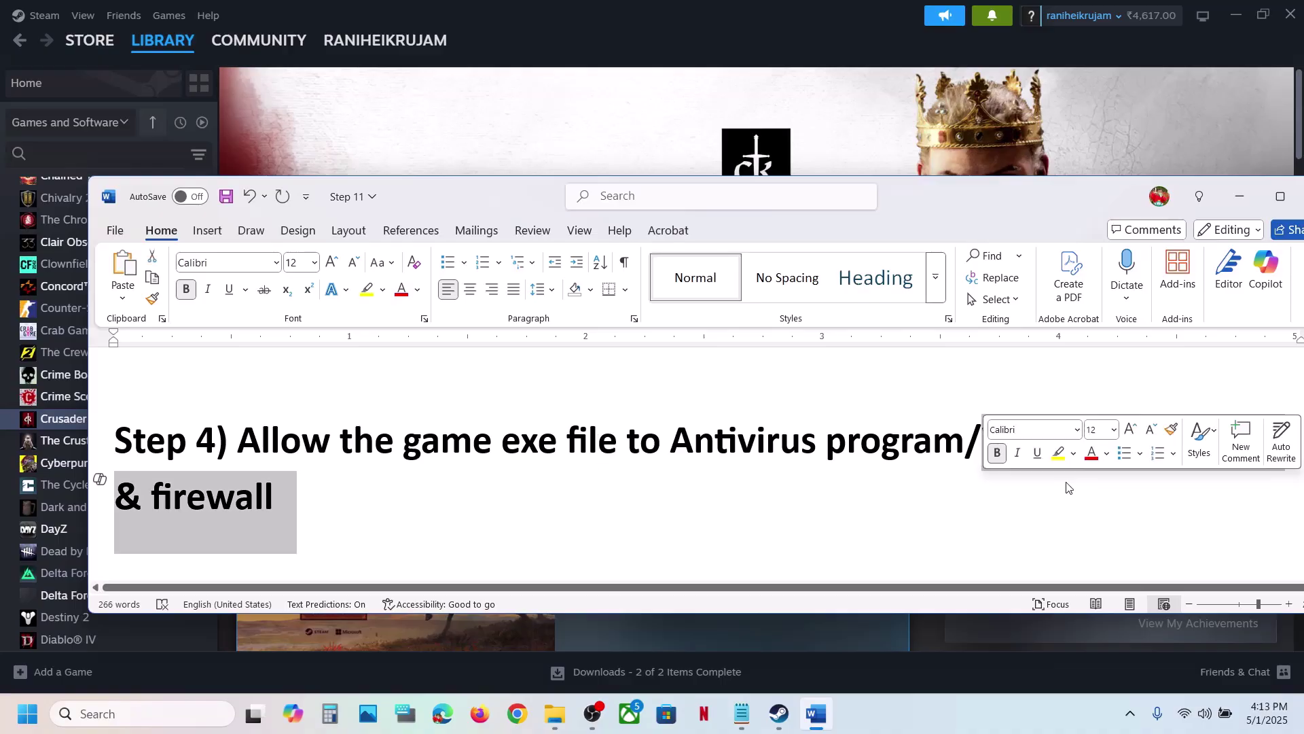
click(602, 118)
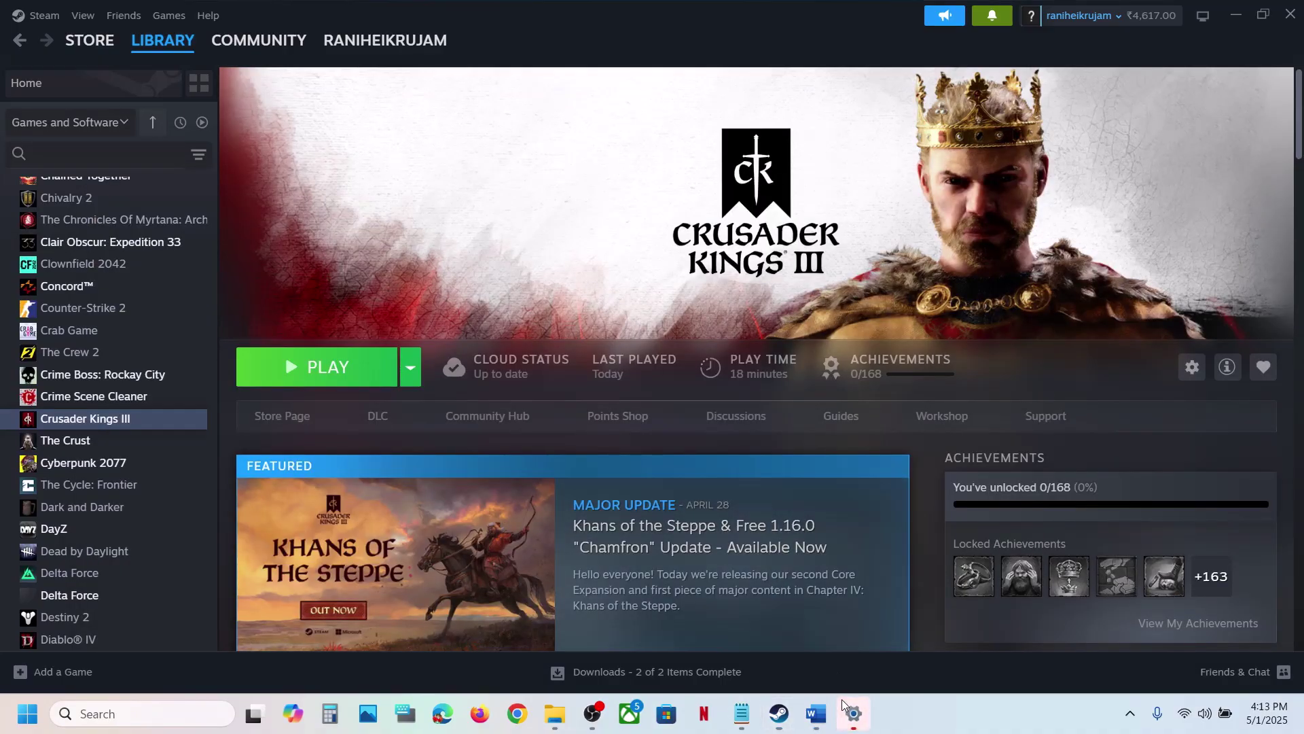
- Open the Controlled folder access allowed-apps list under Windows Security's ransomware protection
click(842, 699)
click(66, 534)
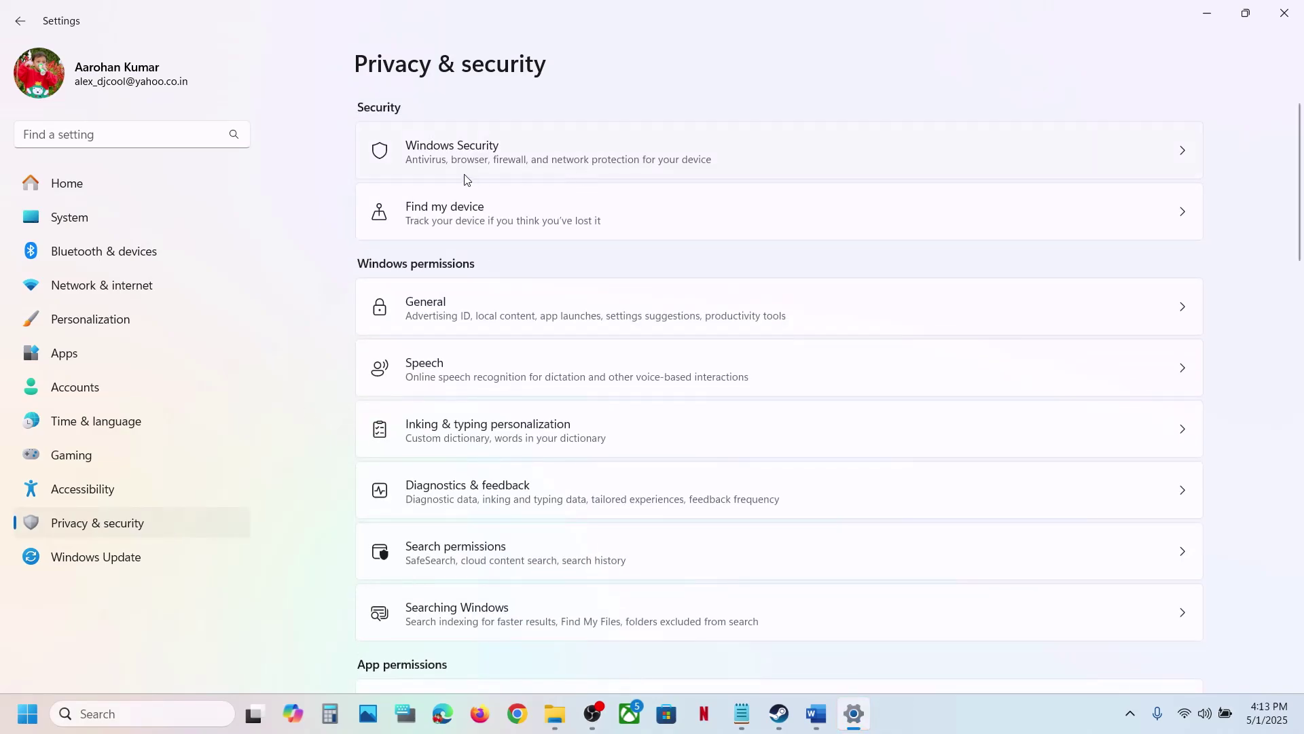
click(523, 163)
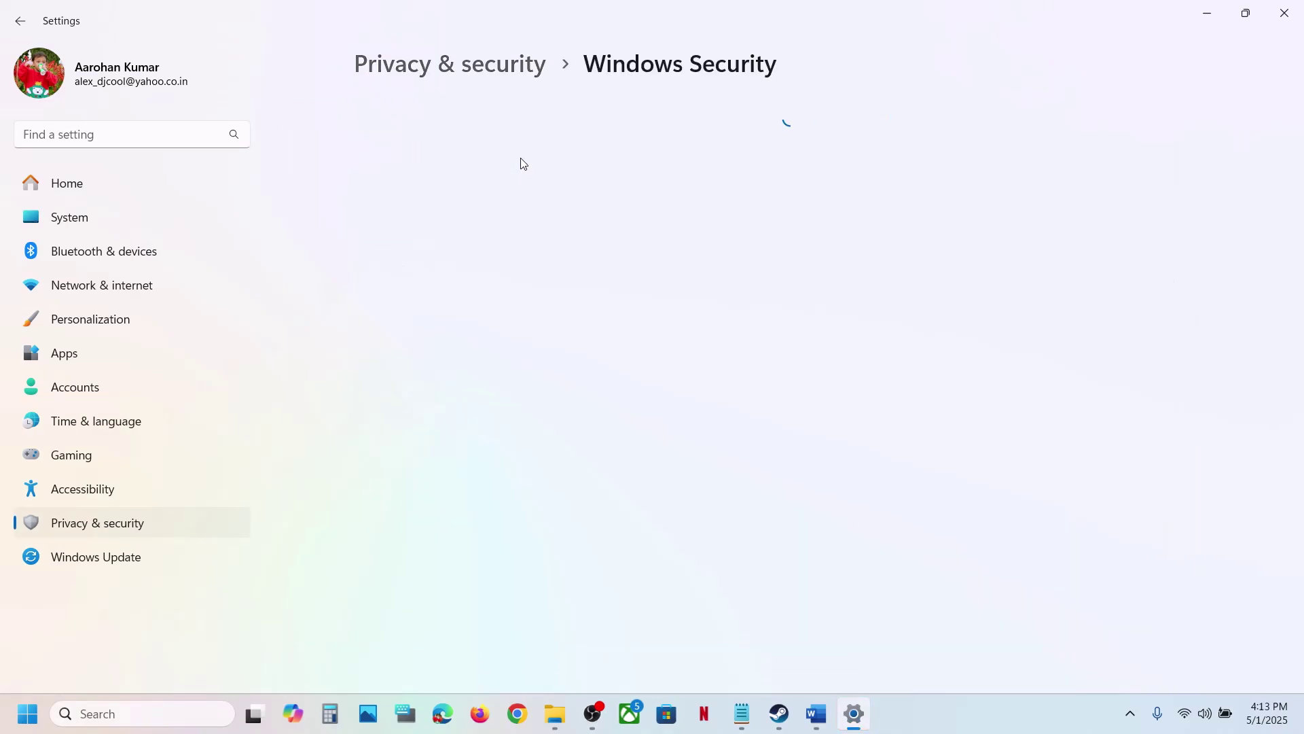
click(503, 255)
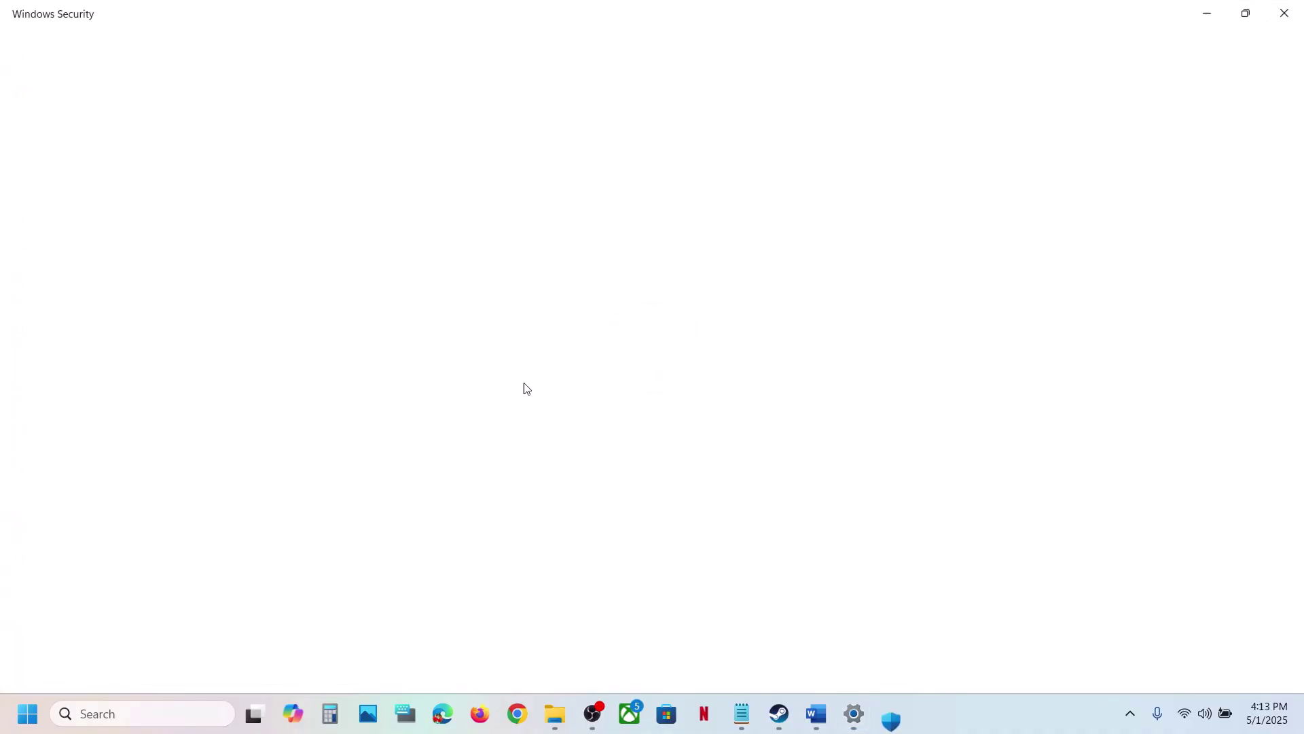
scroll(554, 502, down, 3)
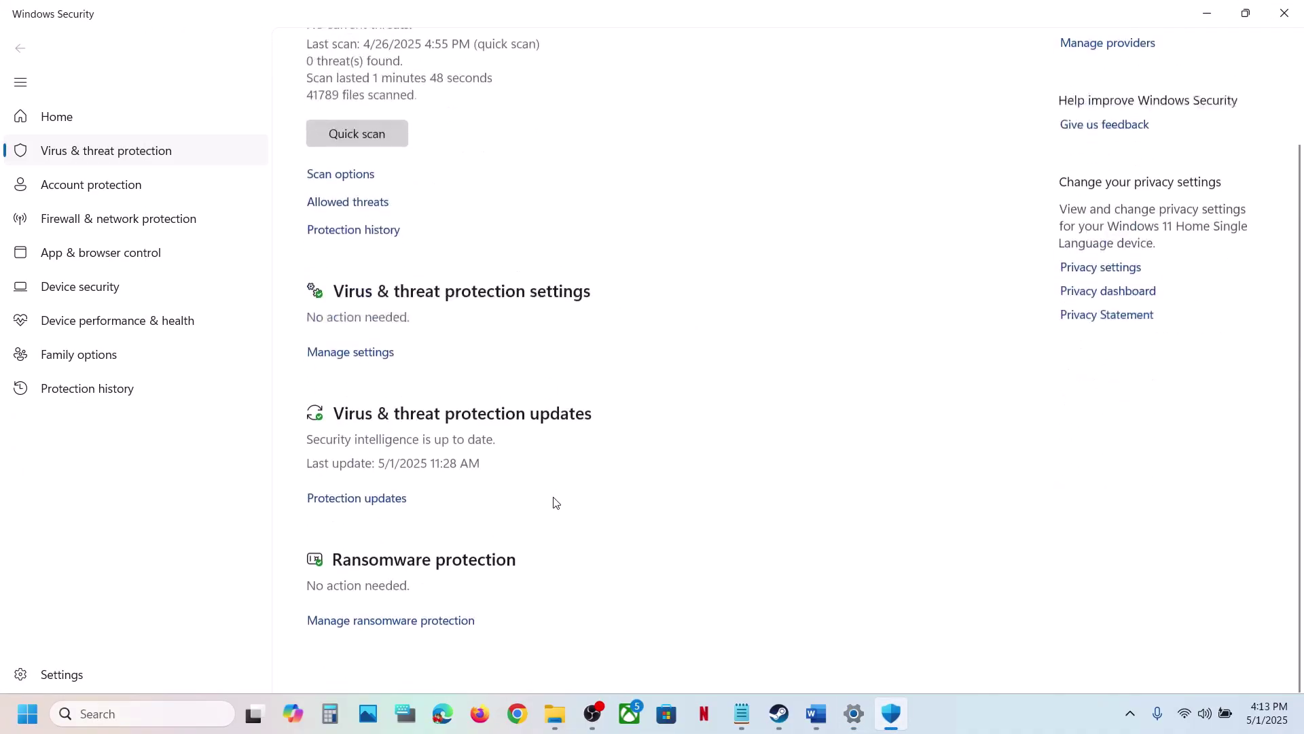
click(385, 642)
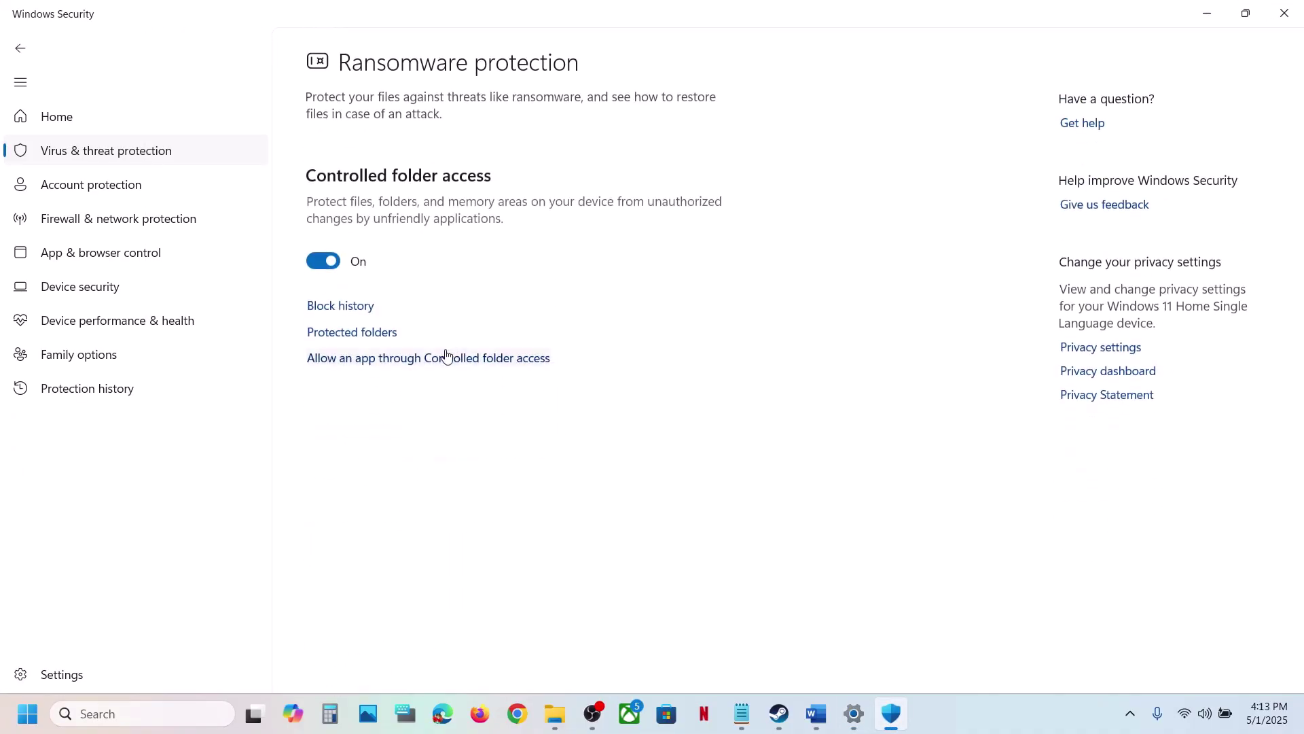
click(426, 360)
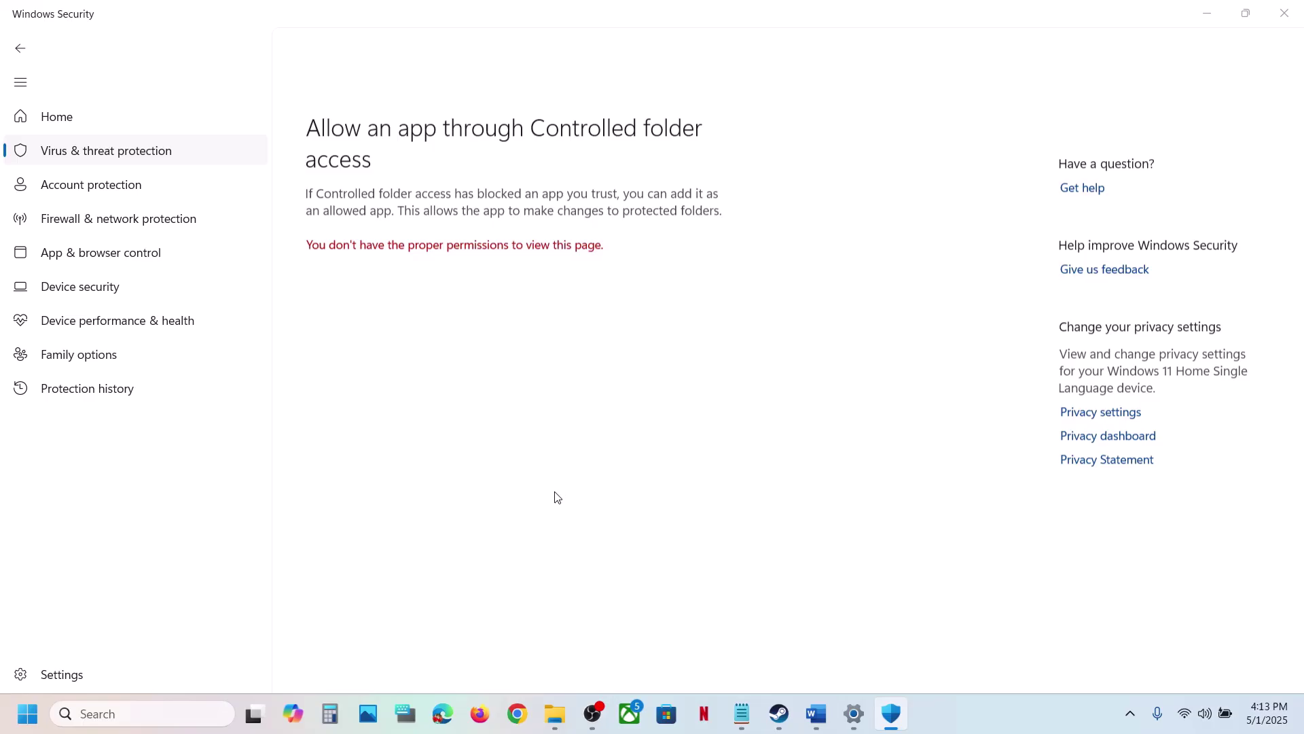
scroll(475, 272, down, 3)
- Add ck3 from the Crusader Kings III binaries folder as an allowed app
click(385, 62)
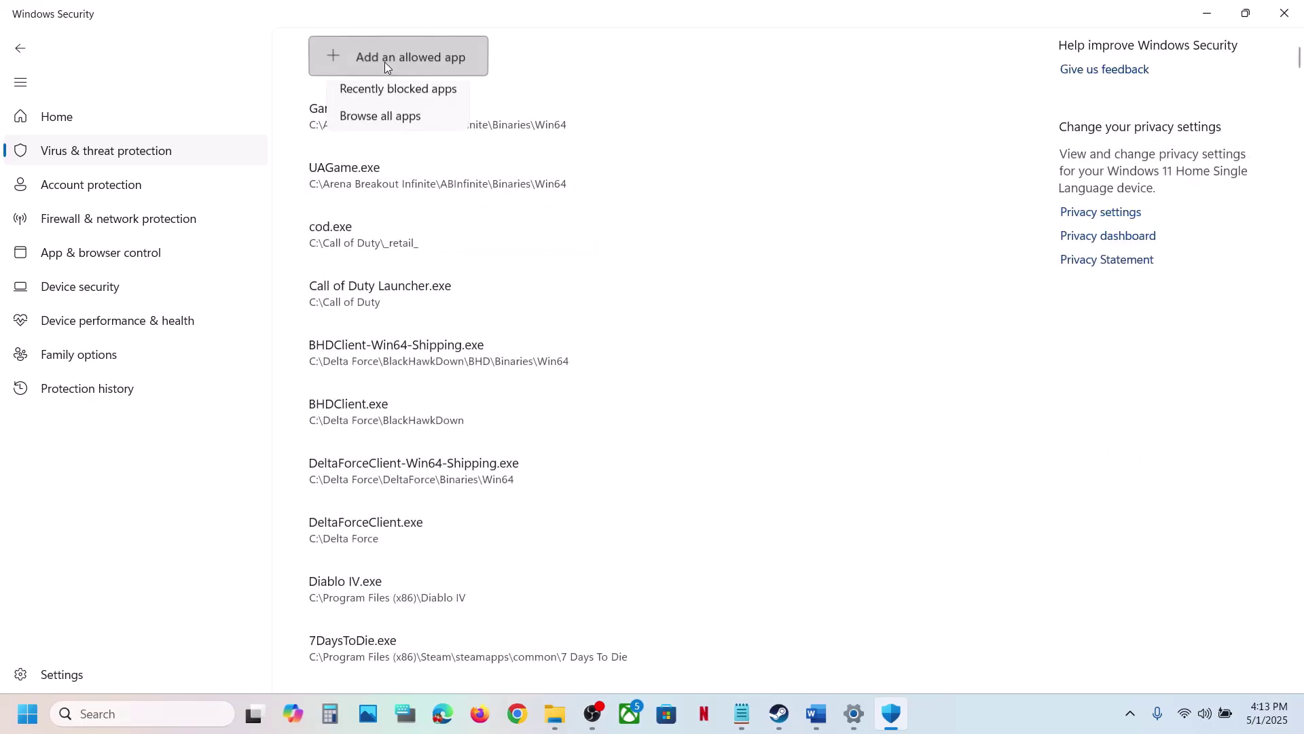
click(417, 121)
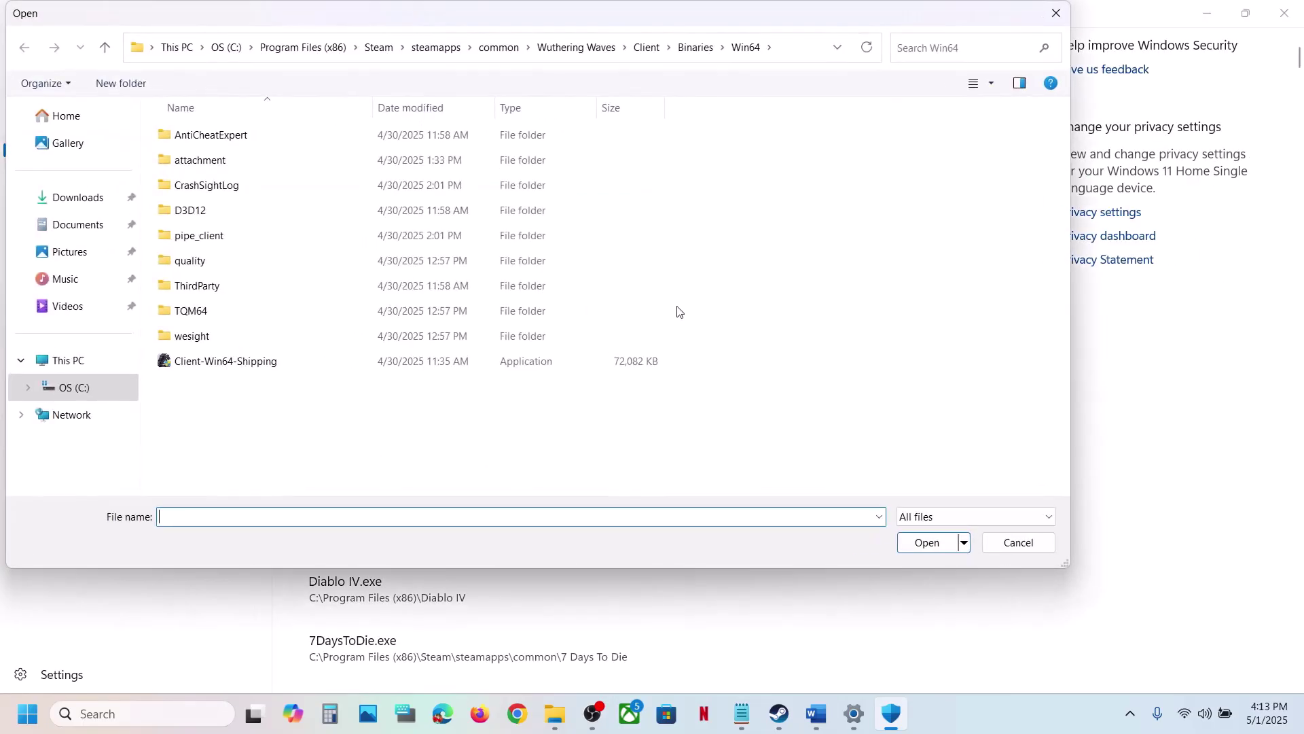
click(500, 47)
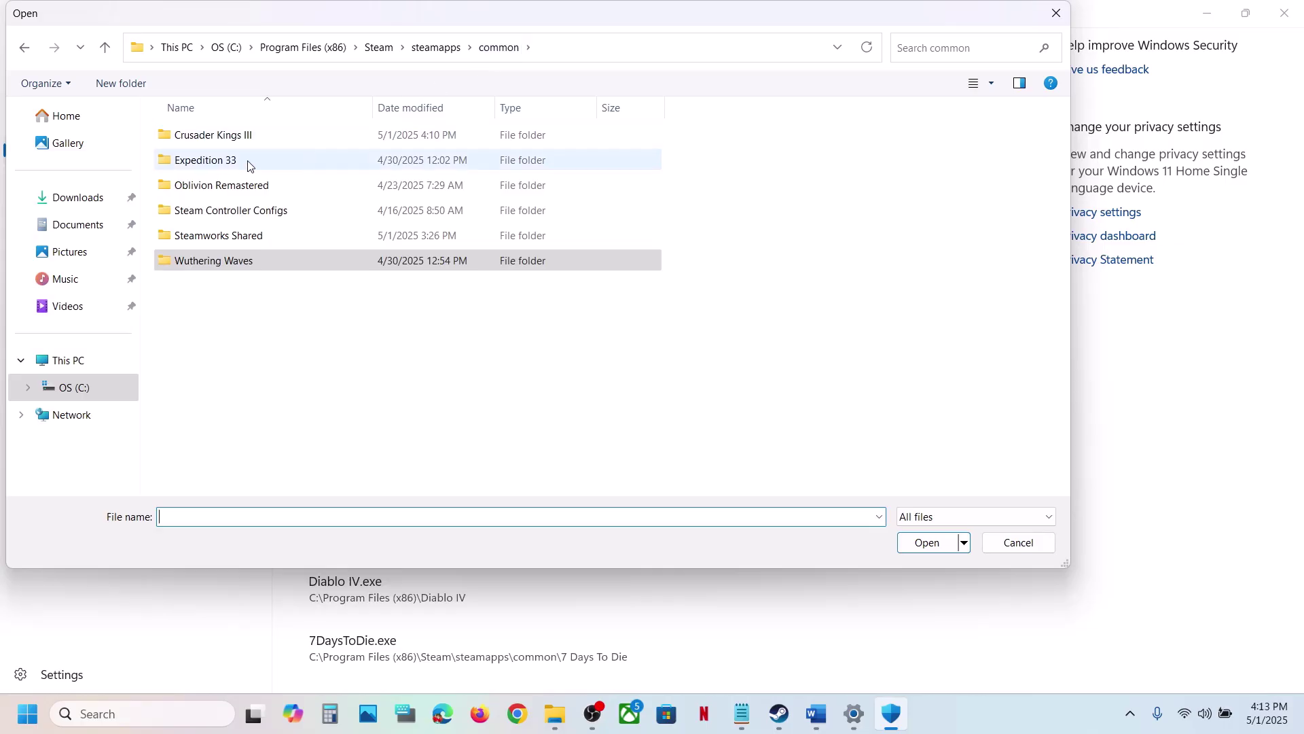
double_click(232, 135)
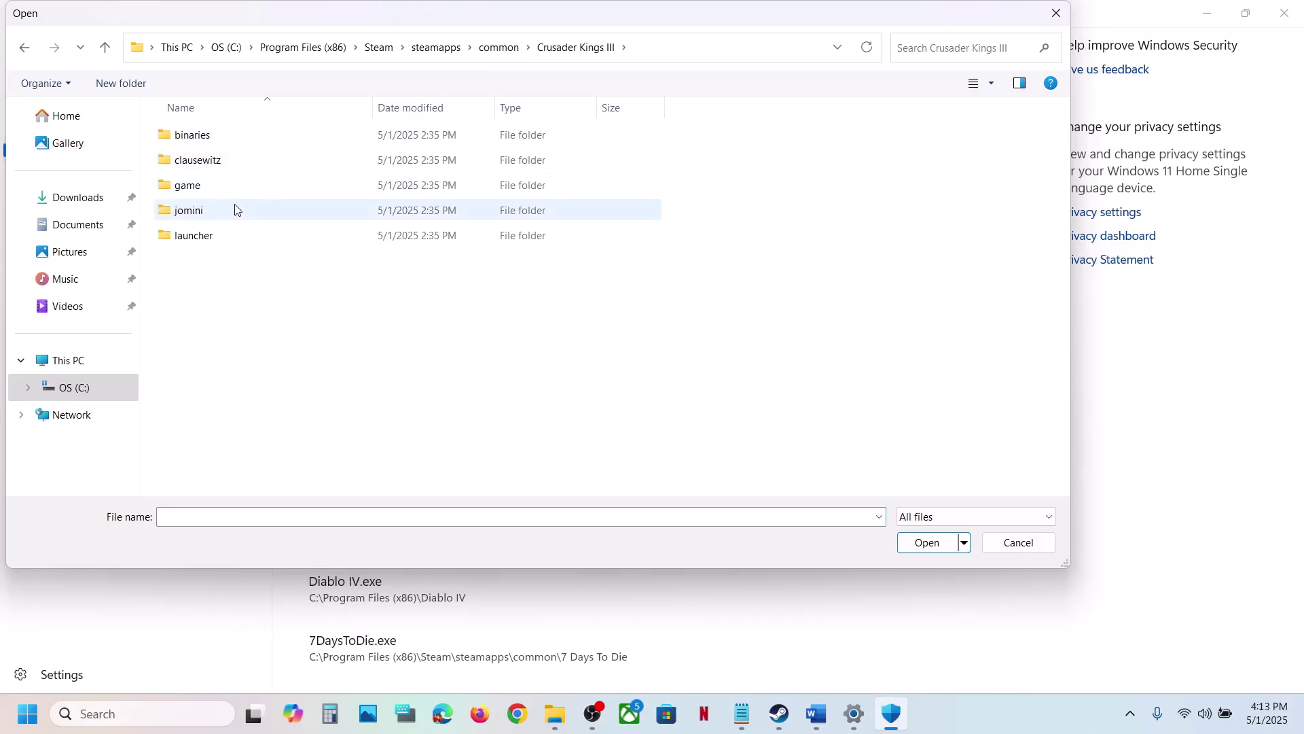
double_click(210, 136)
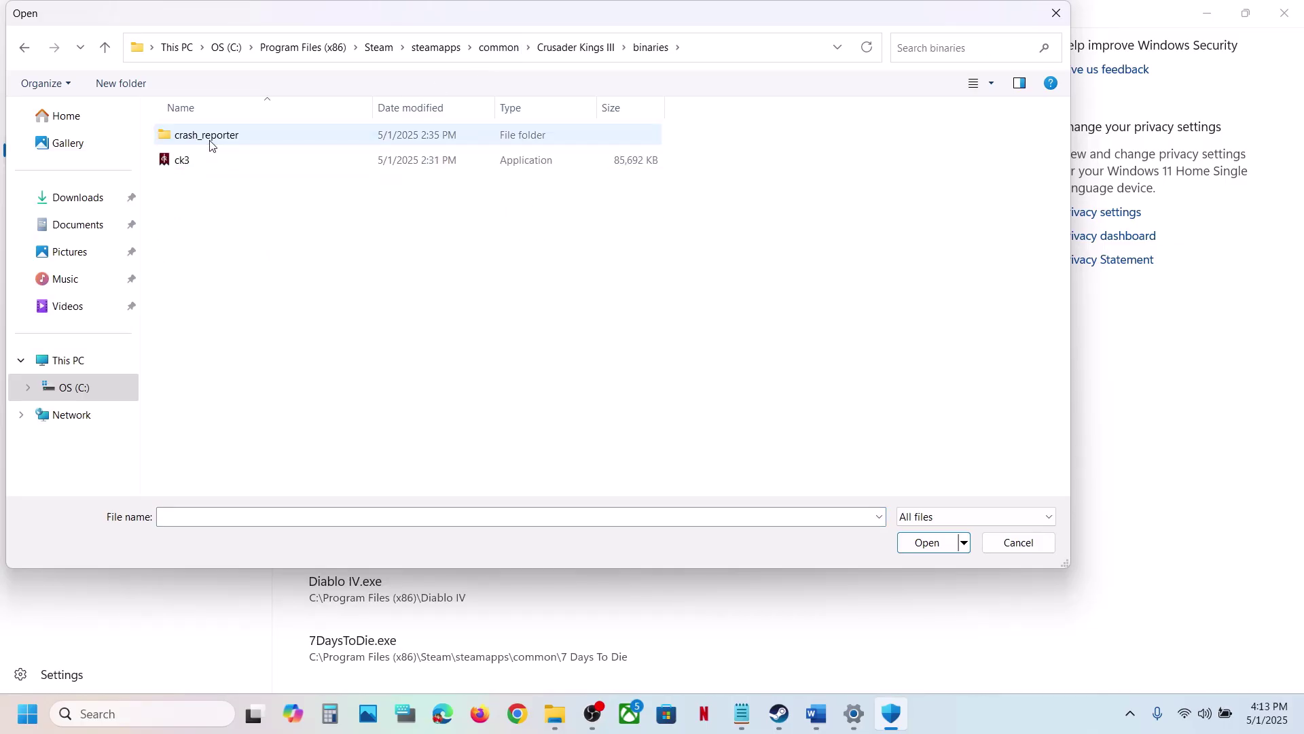
click(187, 165)
click(928, 543)
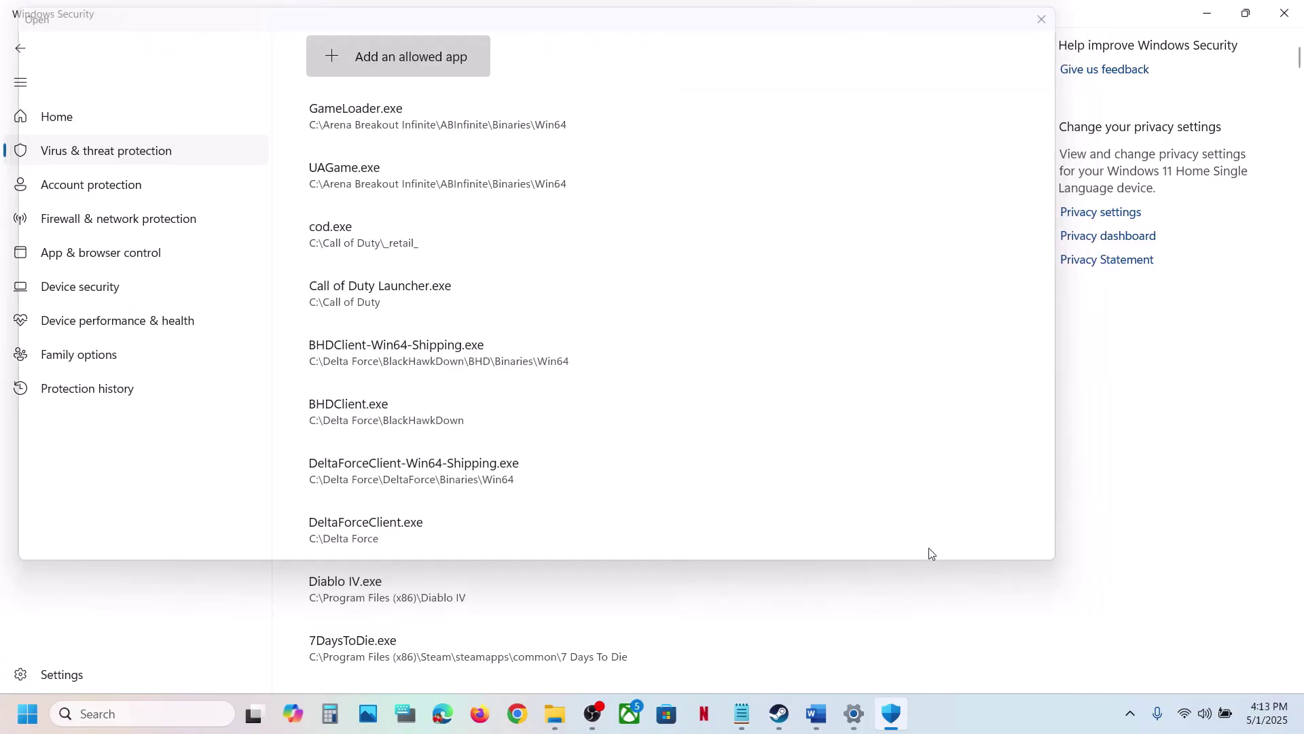
- Add launcher-installer-windows_2025.5 from the Crusader Kings III launcher folder as an allowed app
click(423, 67)
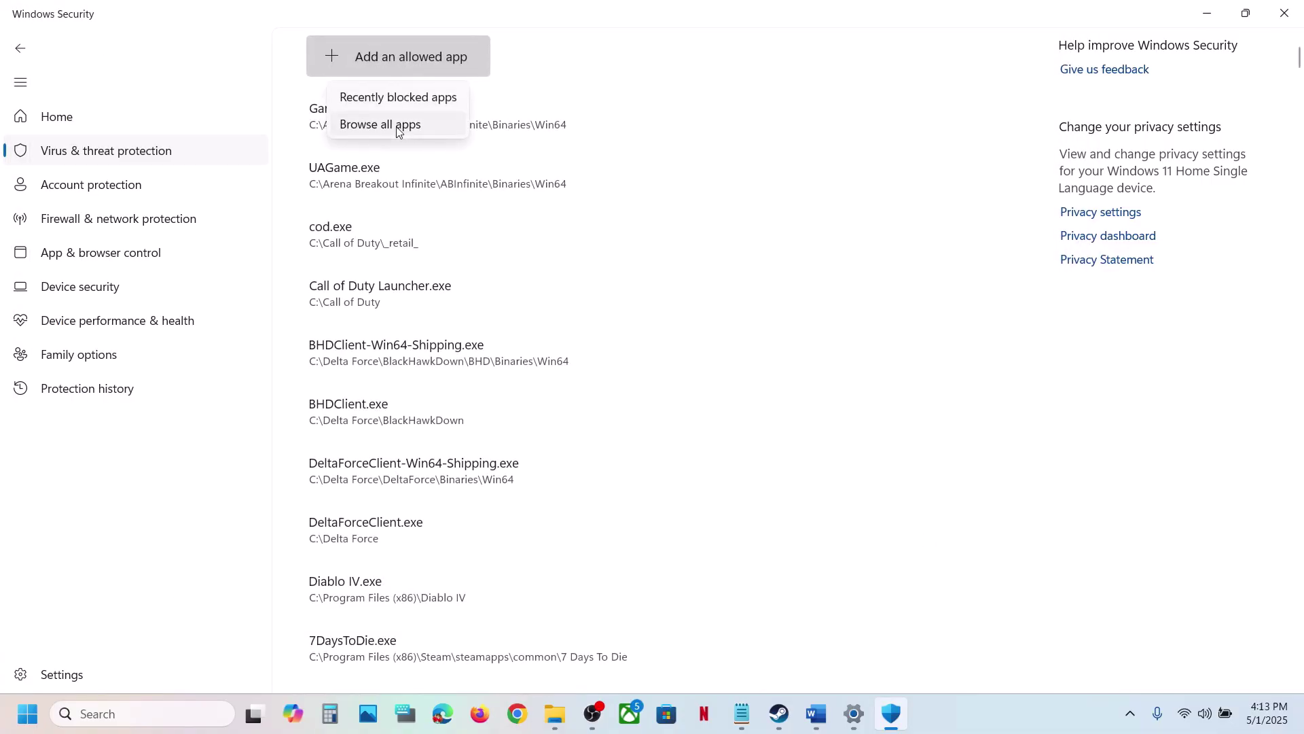
click(381, 119)
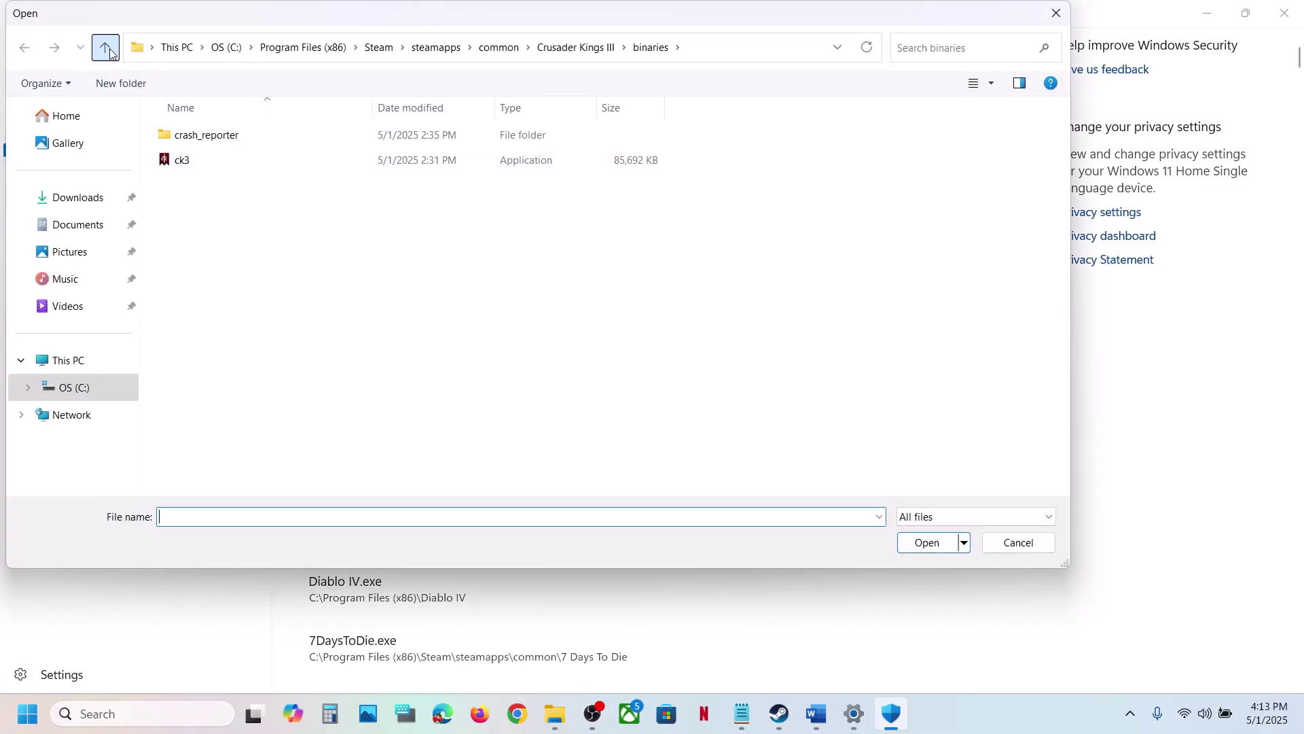
click(104, 48)
click(202, 238)
double_click(202, 238)
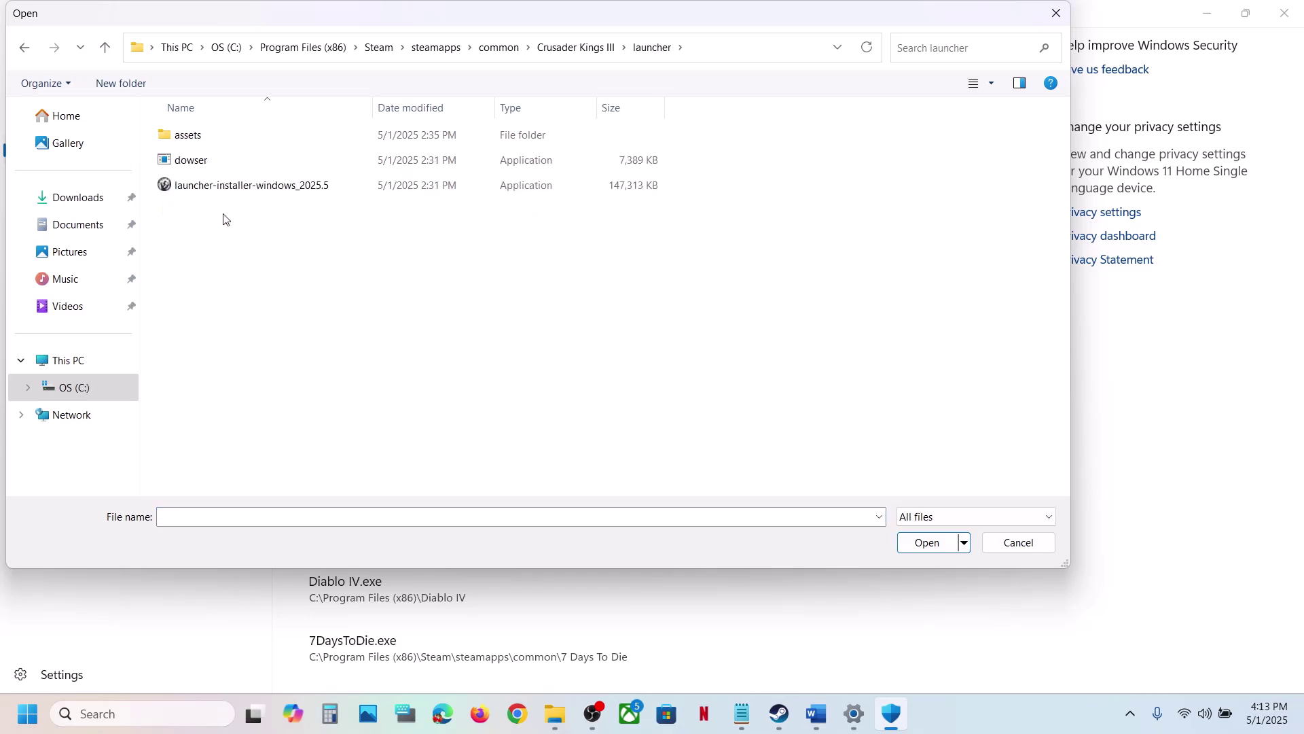
click(224, 193)
click(928, 544)
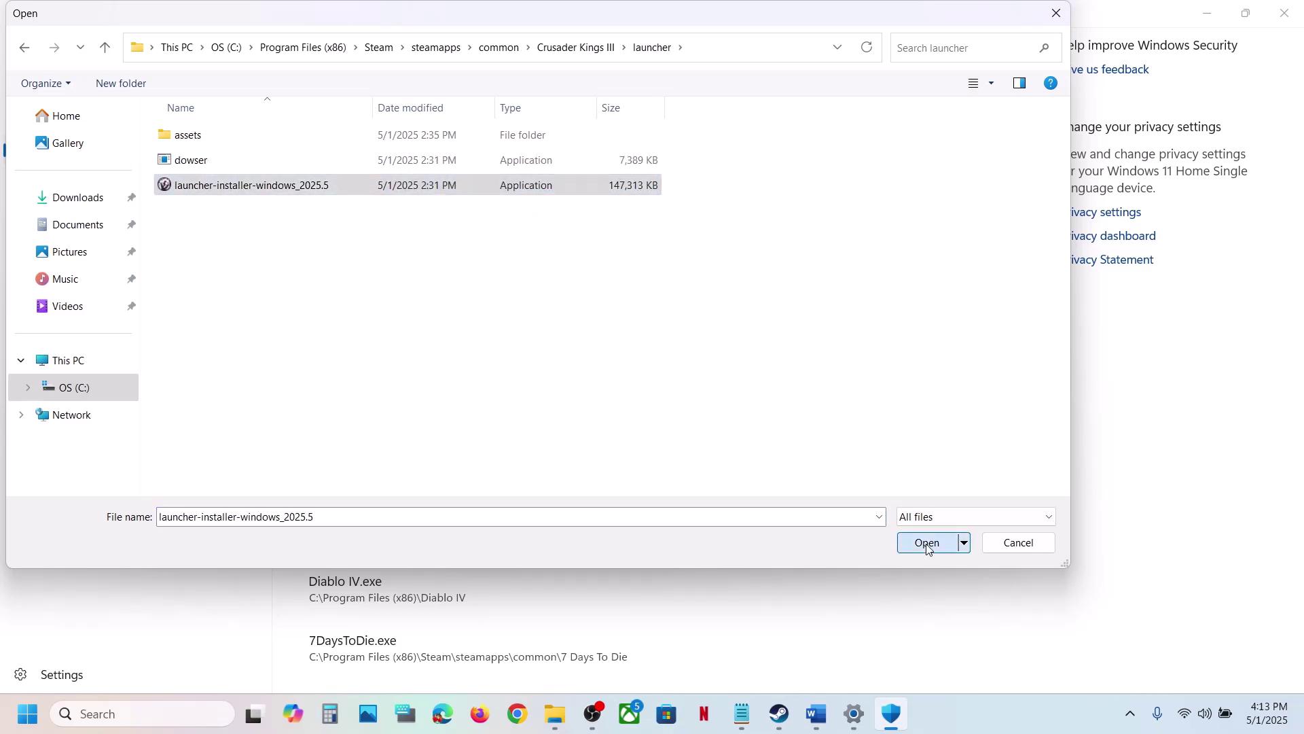
- Open Windows Defender Firewall's allowed apps list in Control Panel and unlock it for editing
click(163, 707)
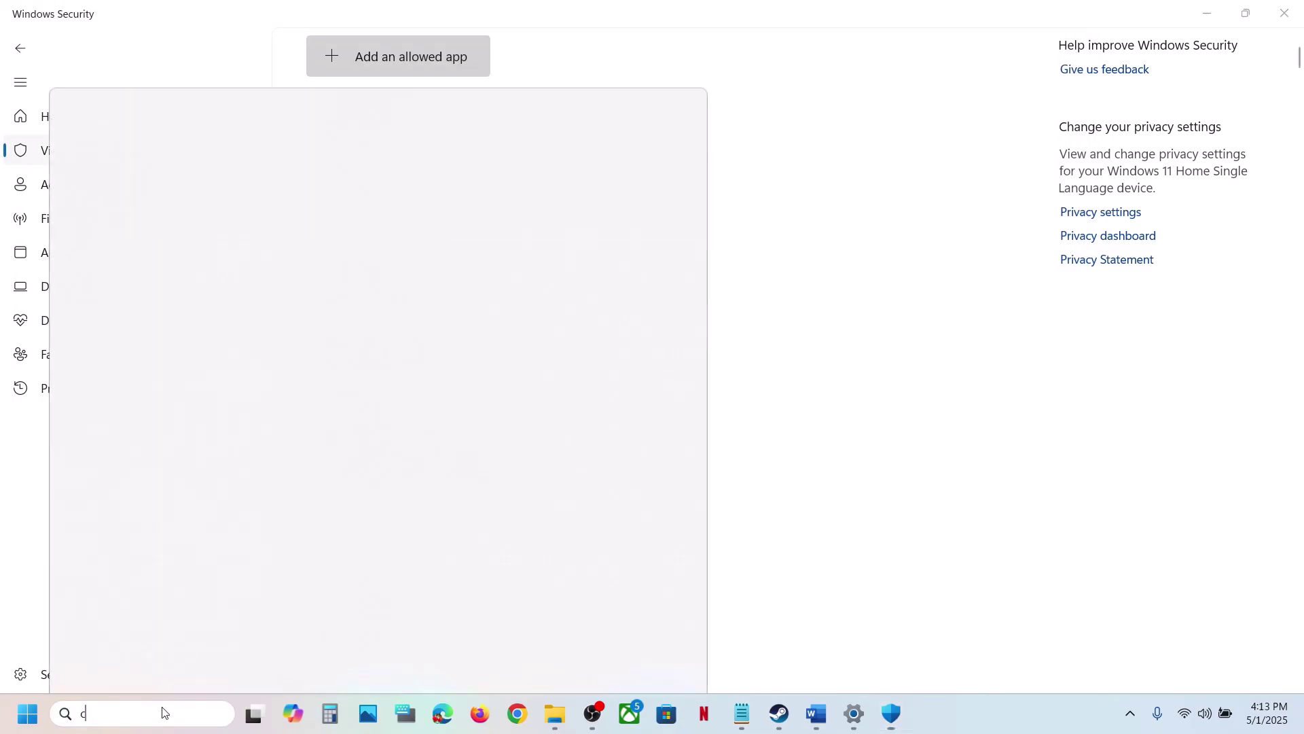
text(control)
key(Return)
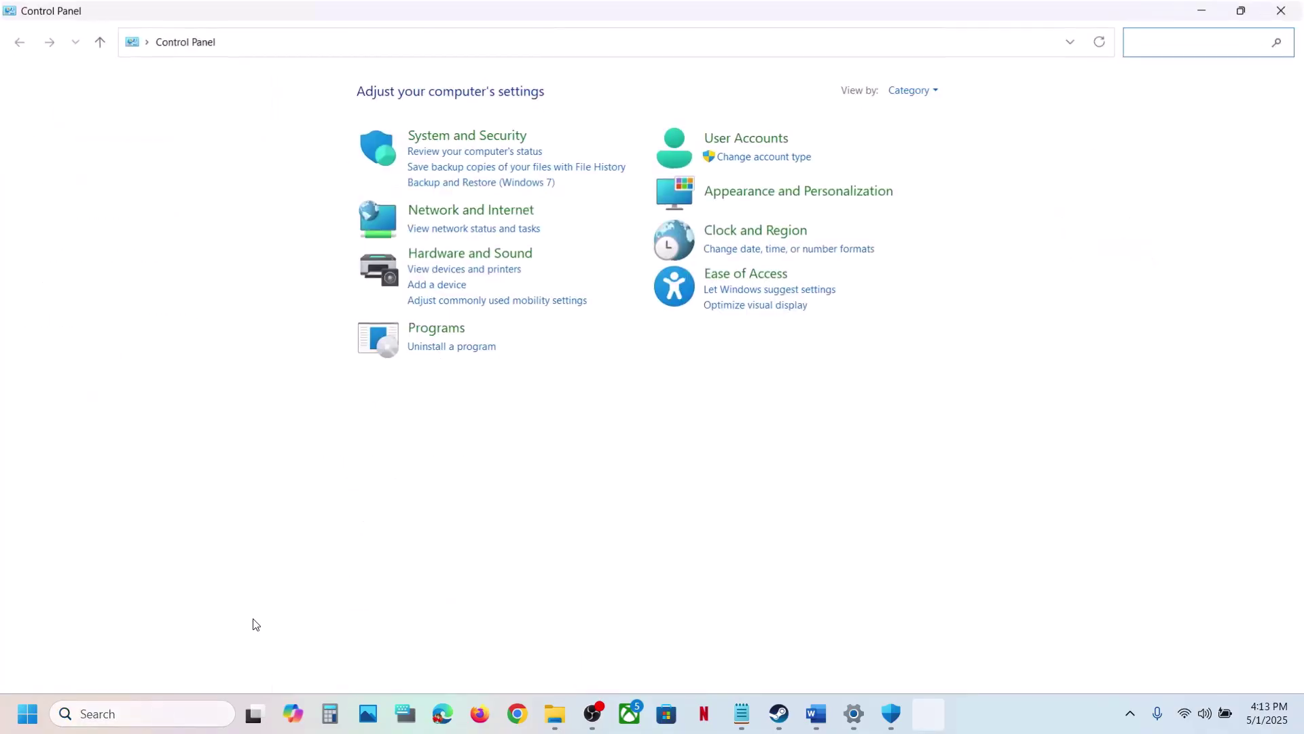
click(471, 139)
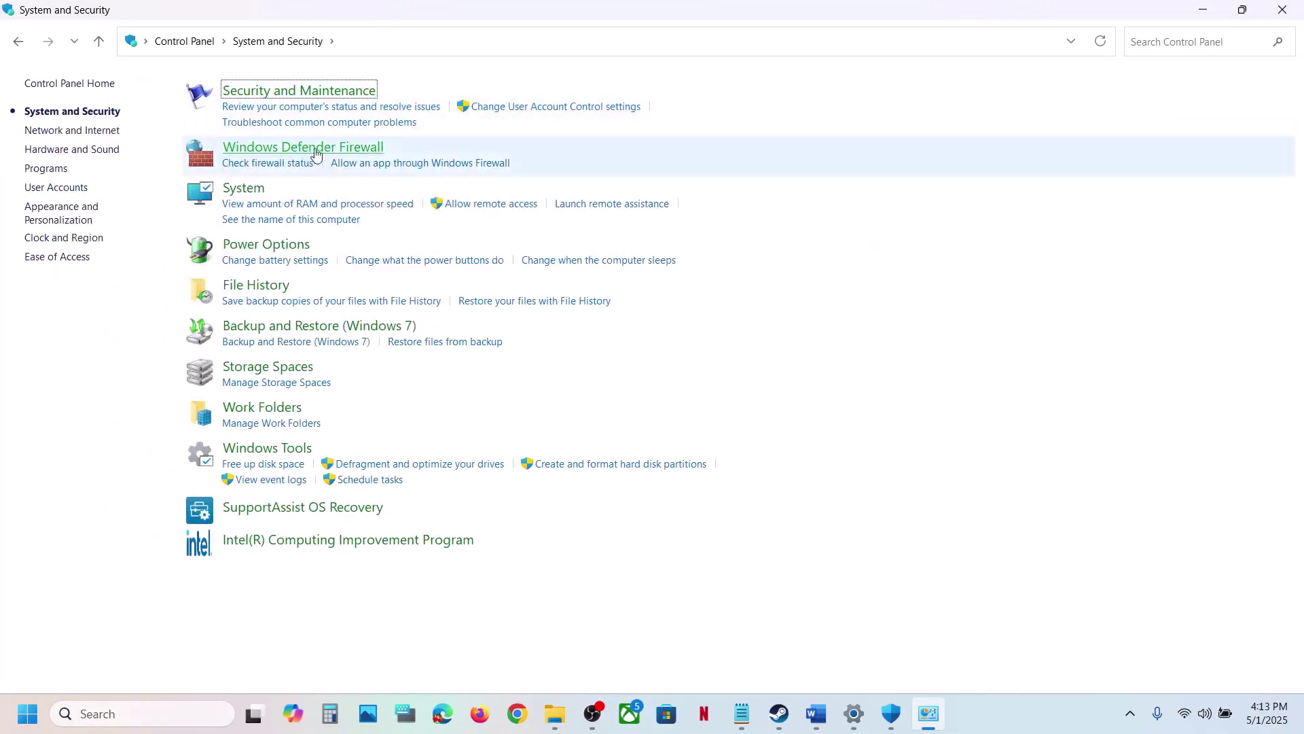
click(313, 154)
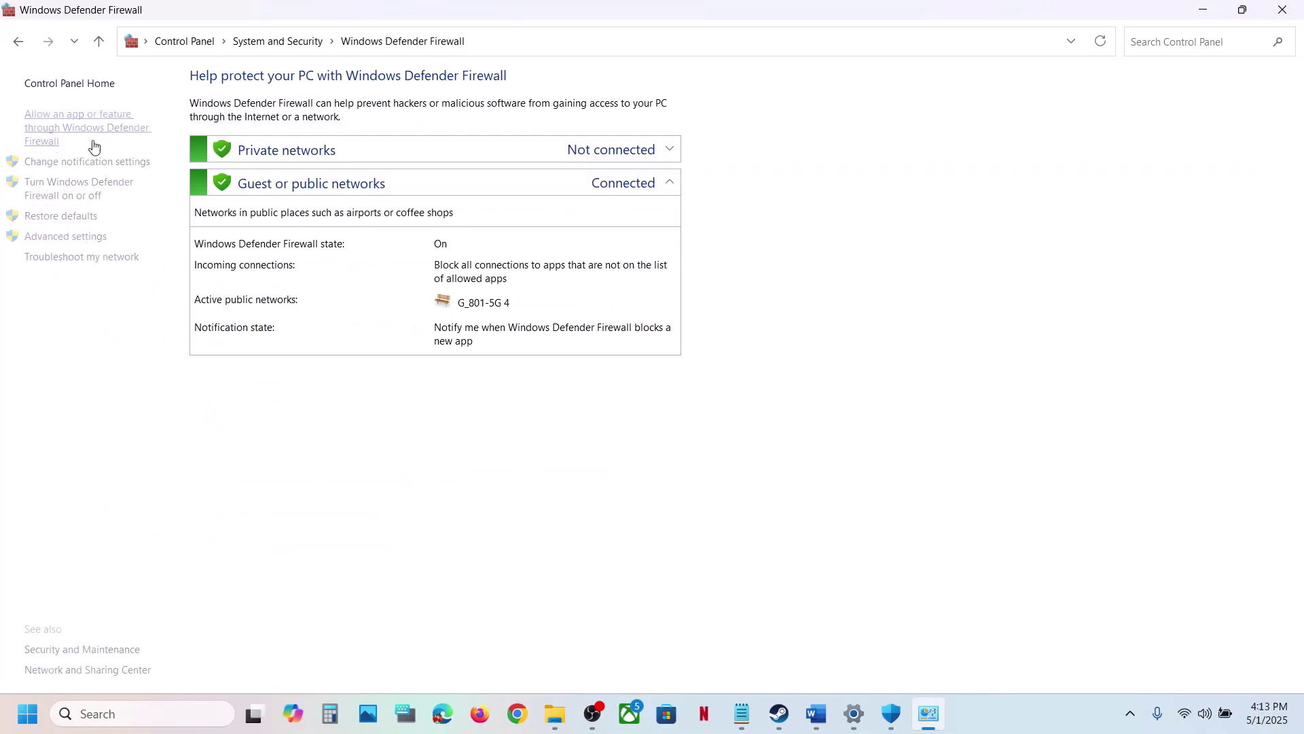
click(95, 131)
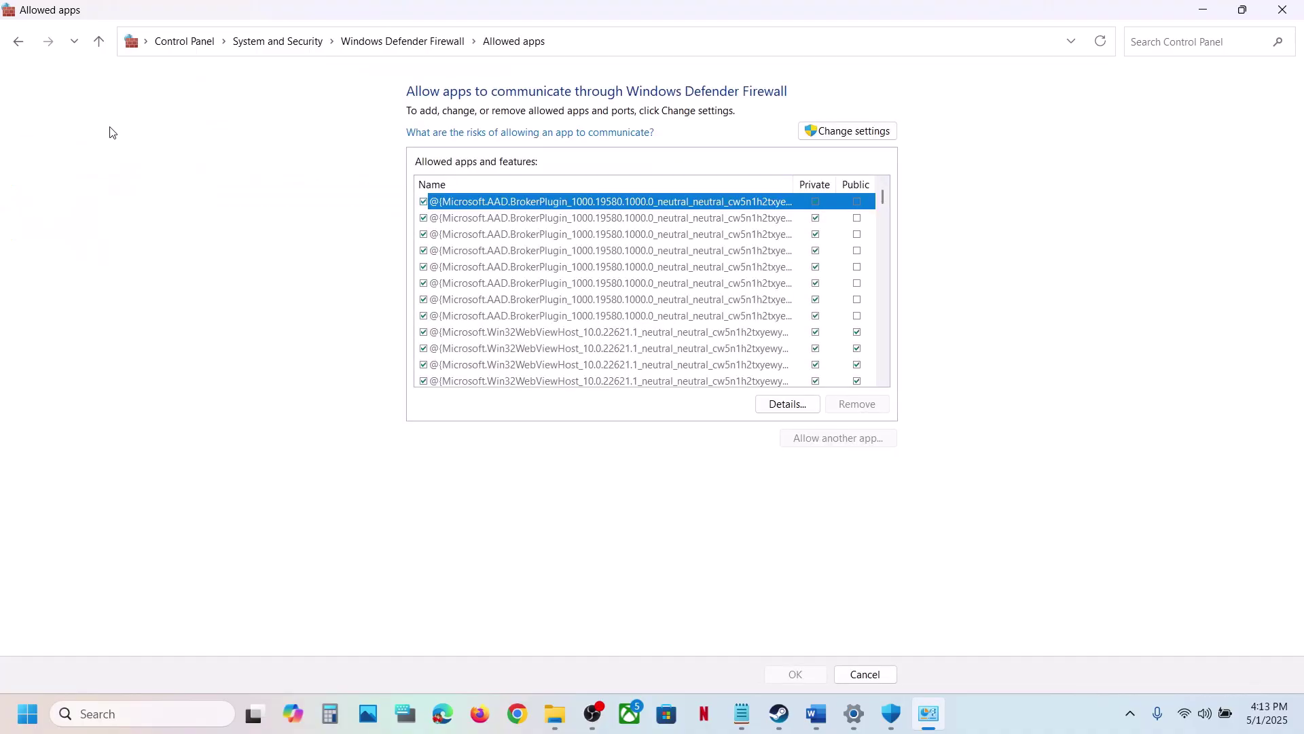
click(861, 134)
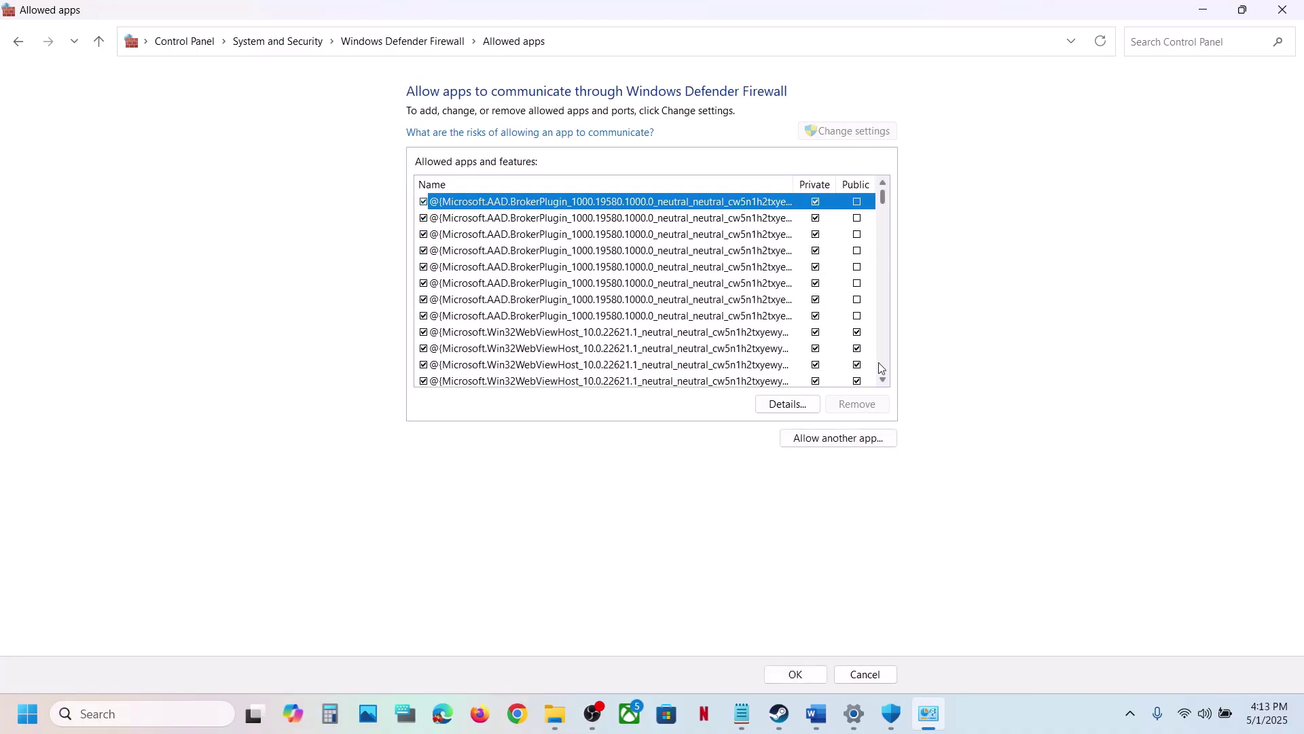
- Add ck3 from the Crusader Kings III binaries folder to the firewall's allowed apps, then close the window
click(816, 438)
click(764, 434)
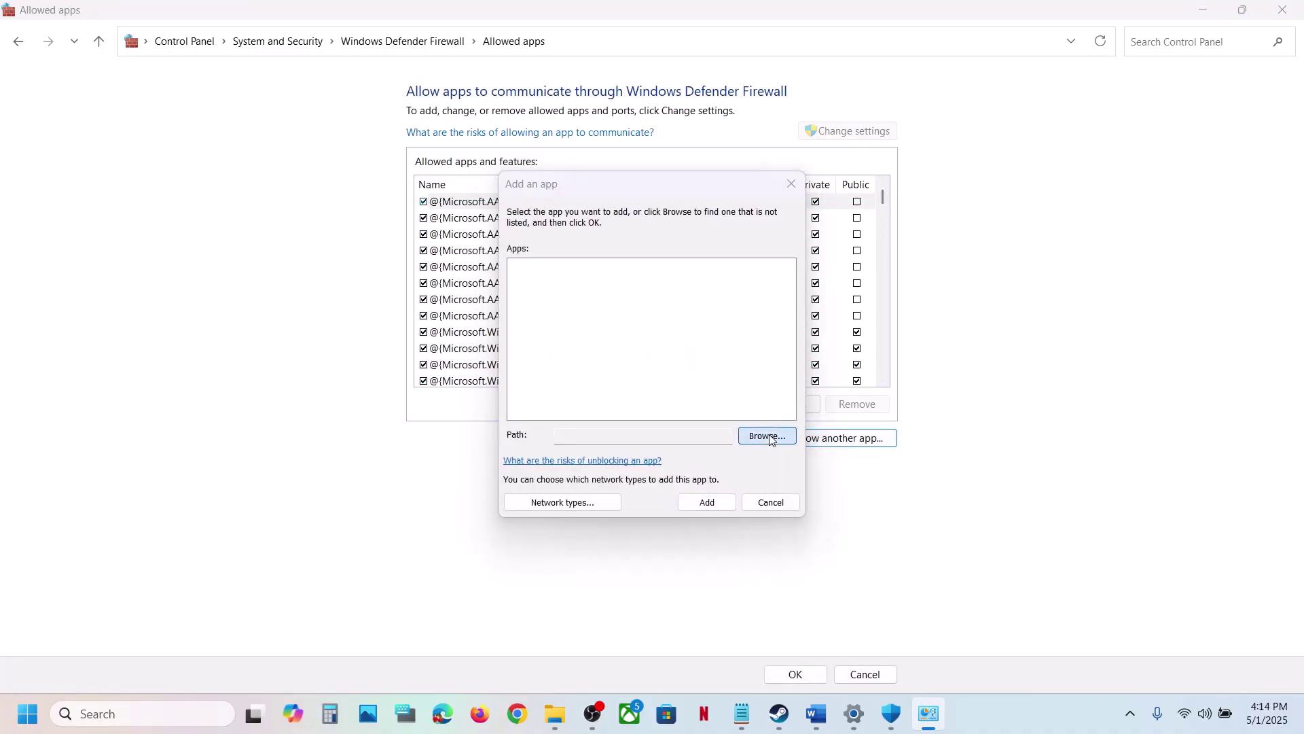
click(698, 204)
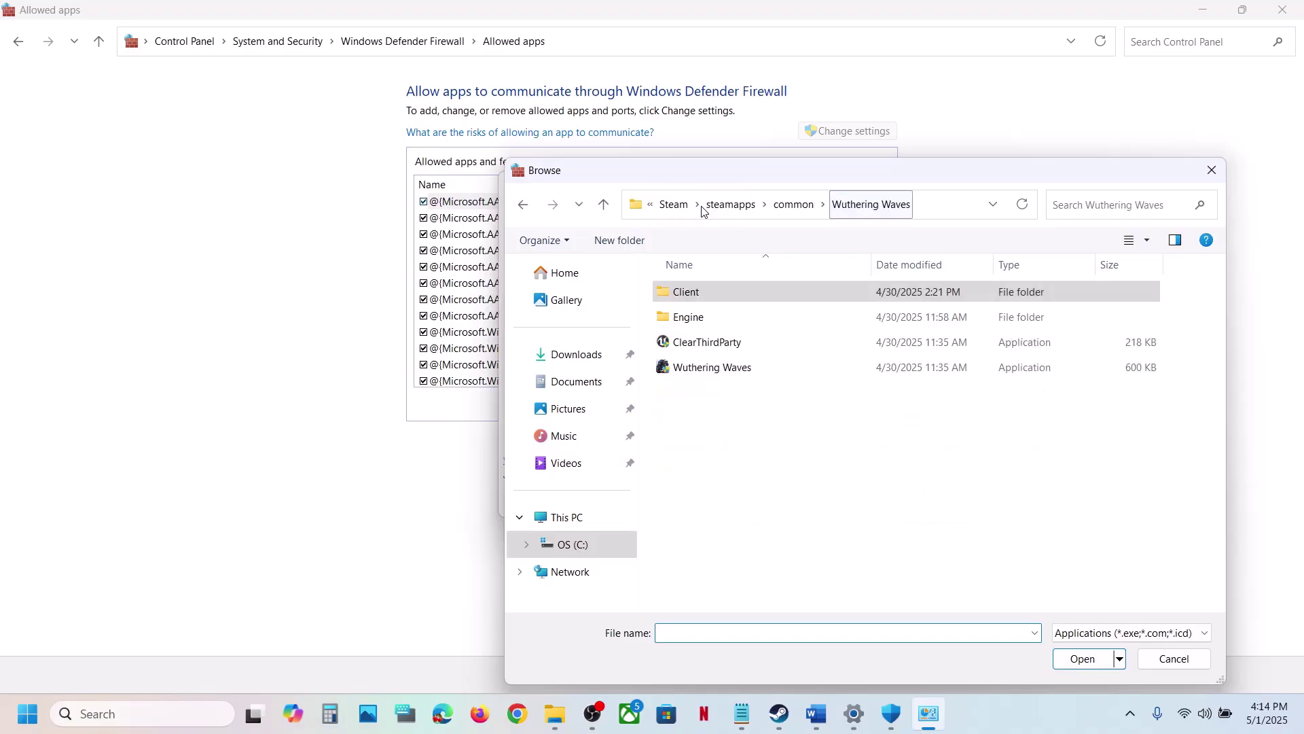
click(791, 204)
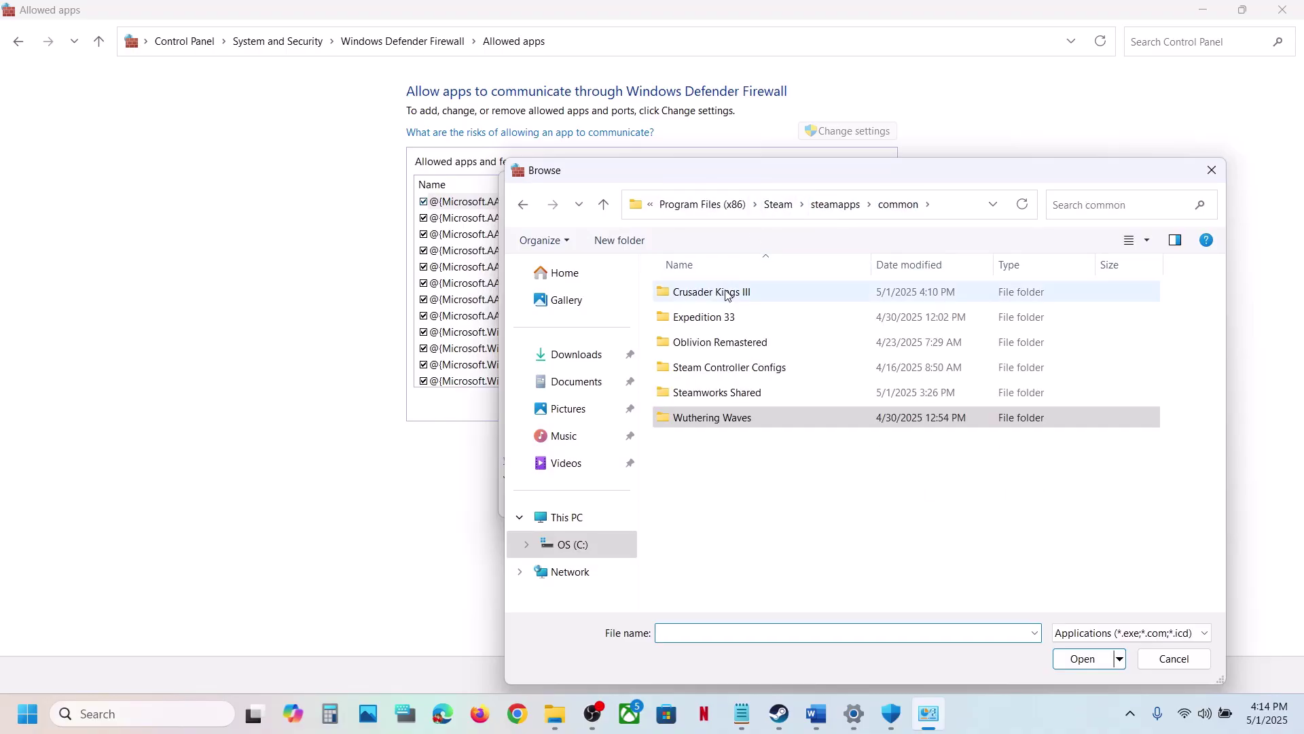
double_click(727, 293)
double_click(683, 299)
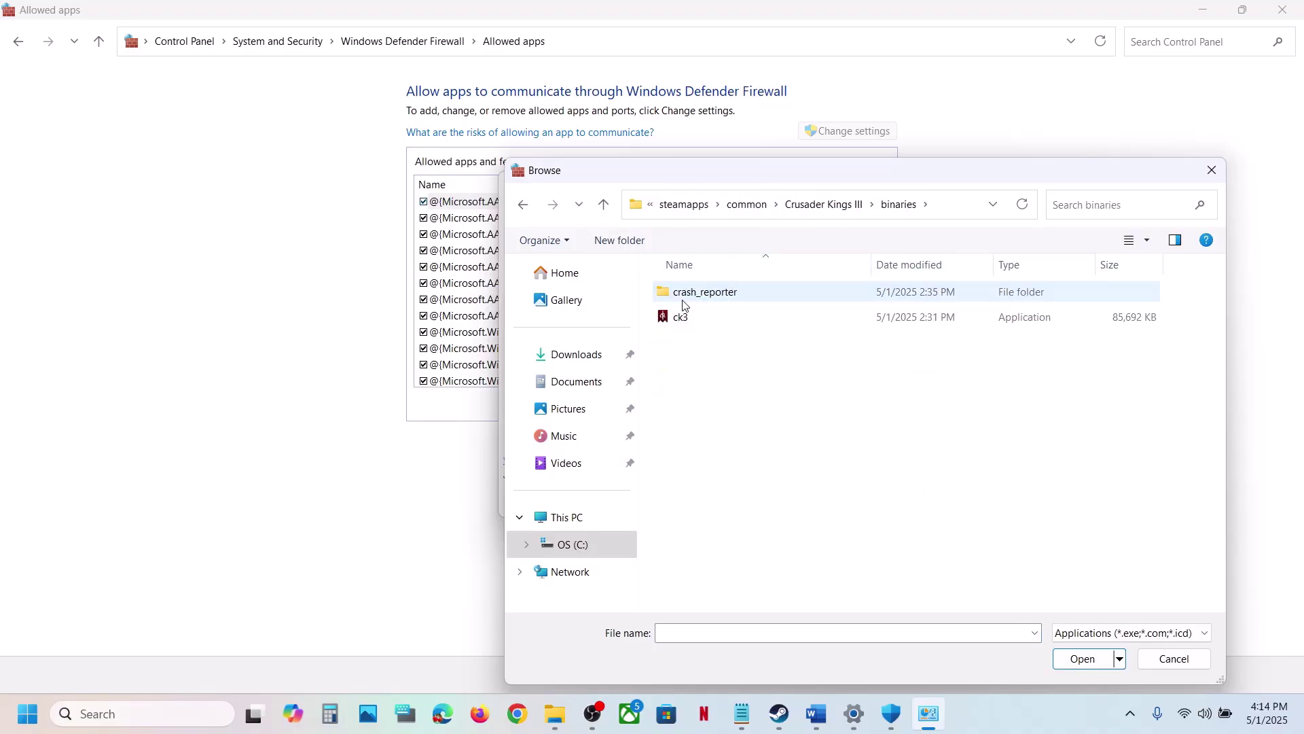
click(683, 317)
click(1080, 658)
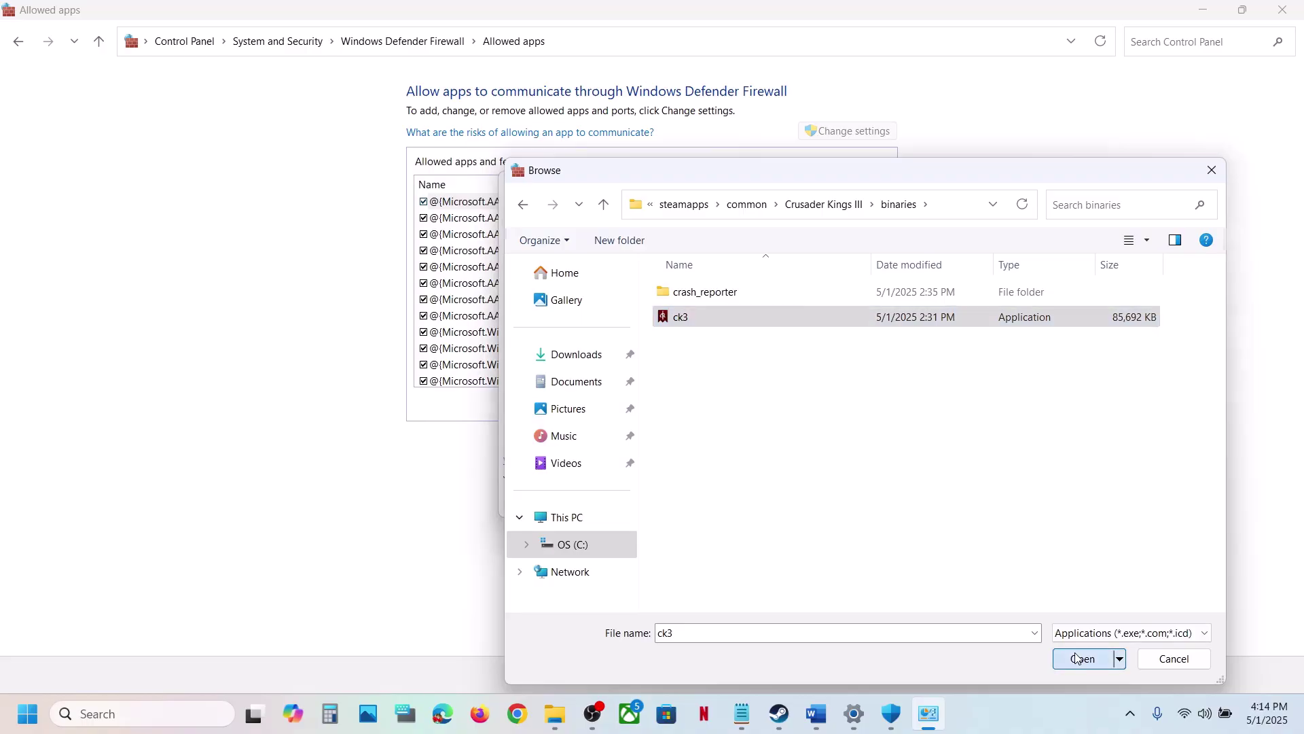
click(707, 503)
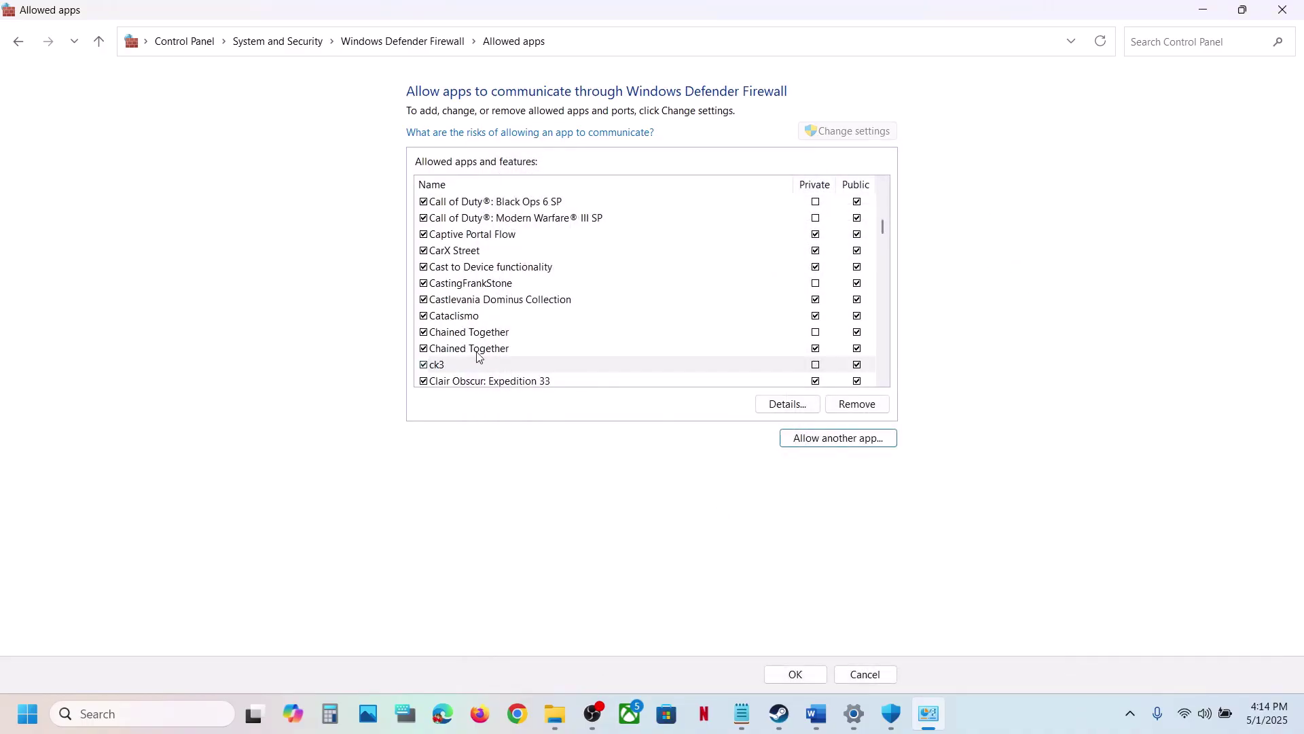
click(457, 367)
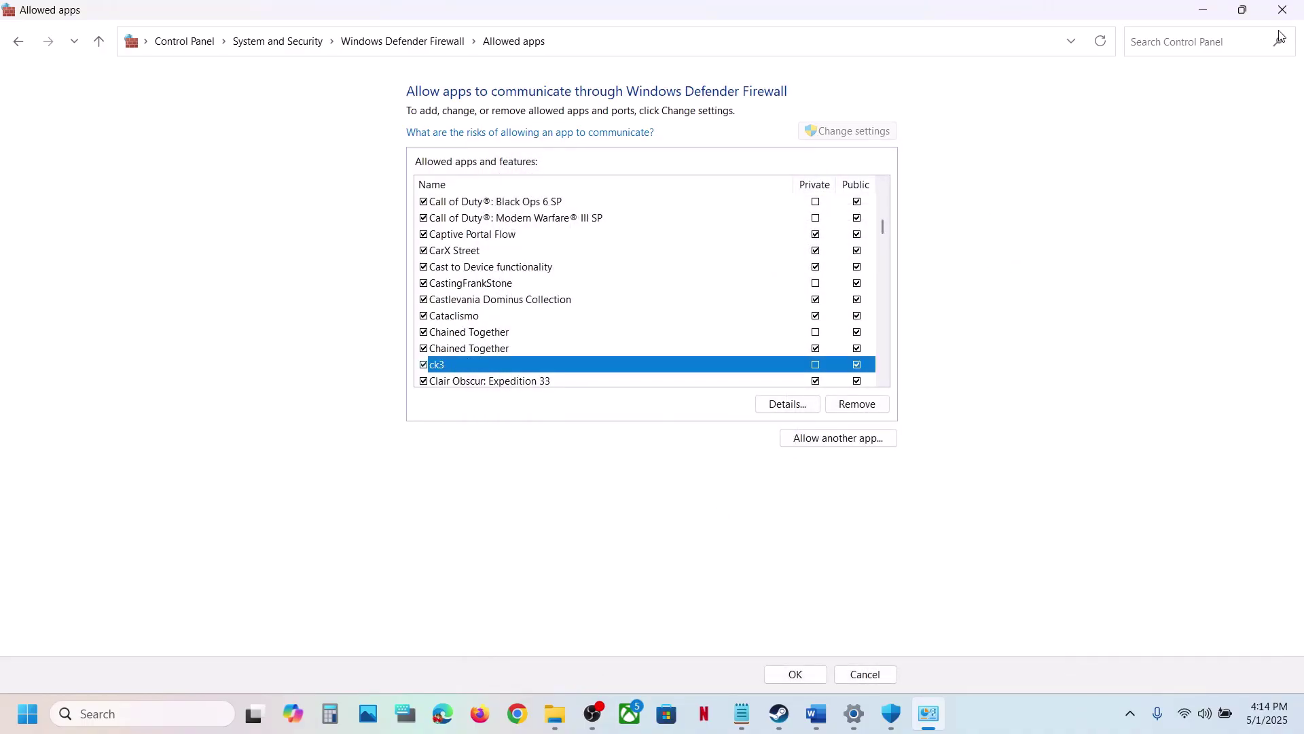
click(1287, 10)
- Close Windows Security and Settings, then review Step 5 on the installation folder in Word
click(1286, 9)
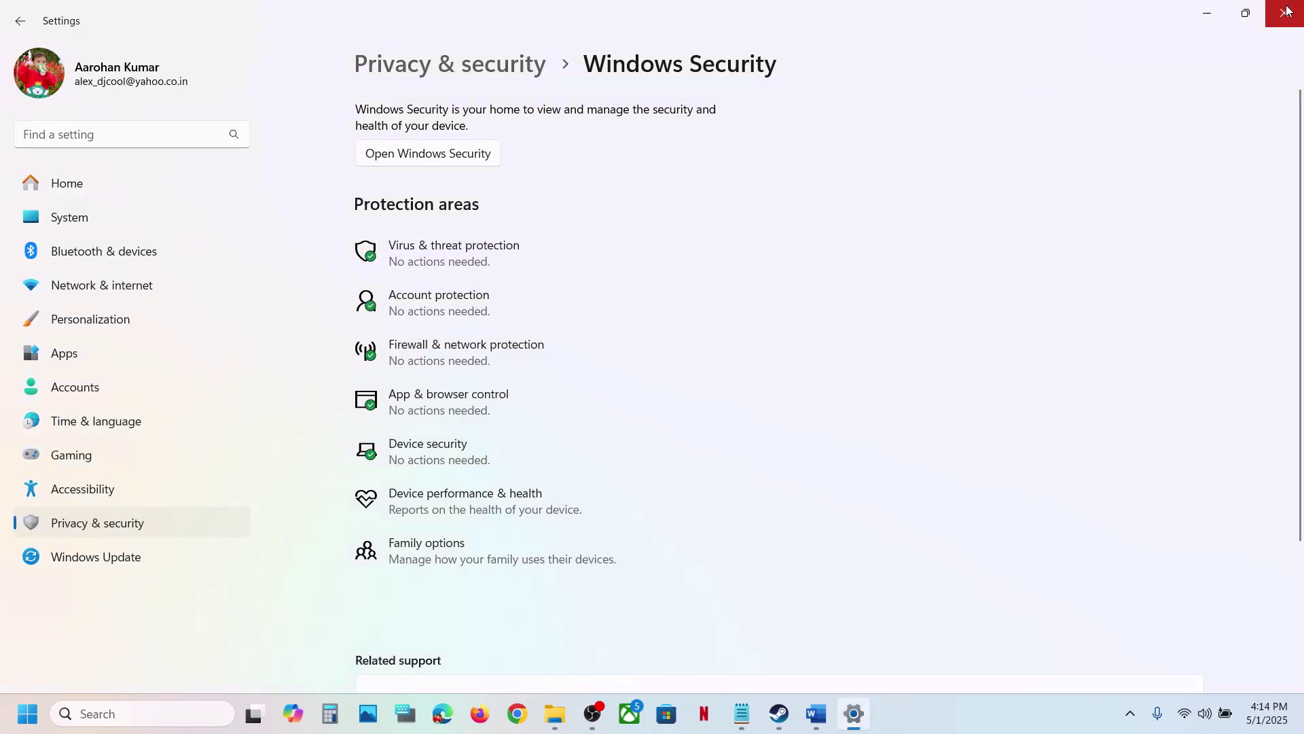
click(1284, 19)
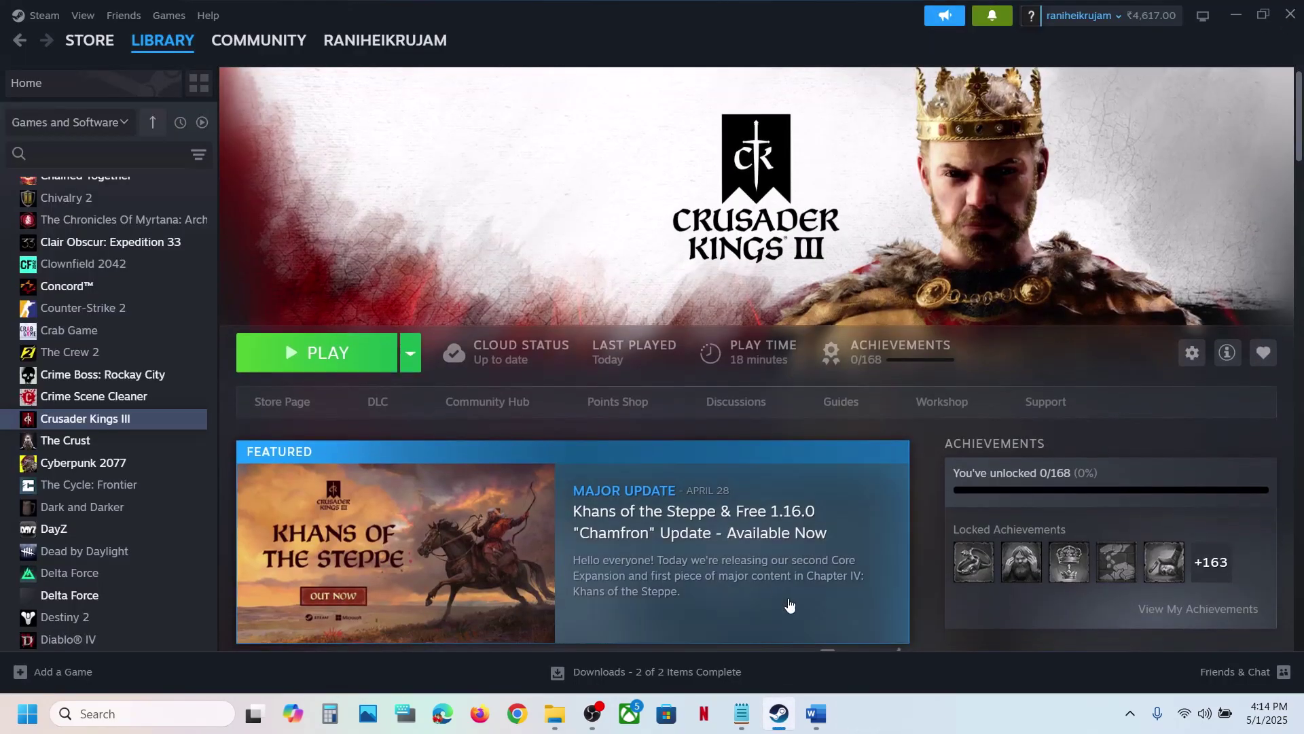
click(816, 713)
scroll(597, 428, down, 5)
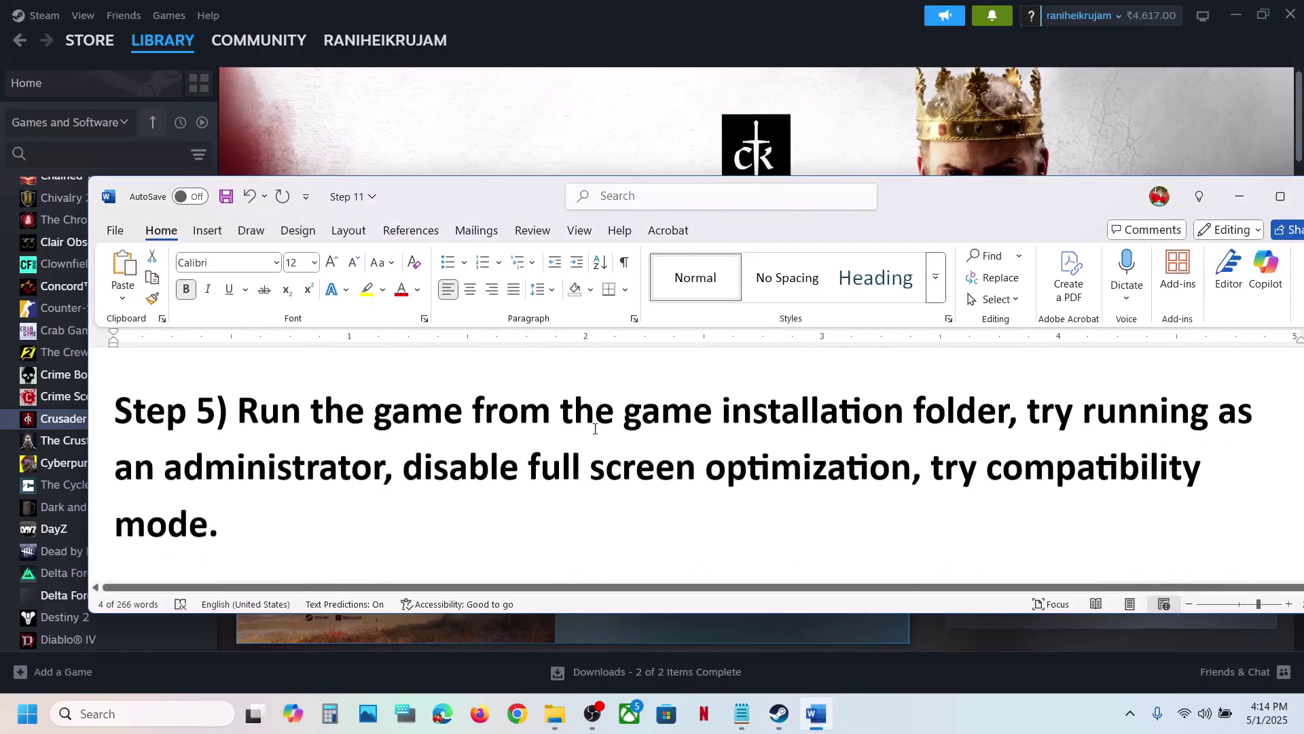
drag(251, 406, 1008, 406)
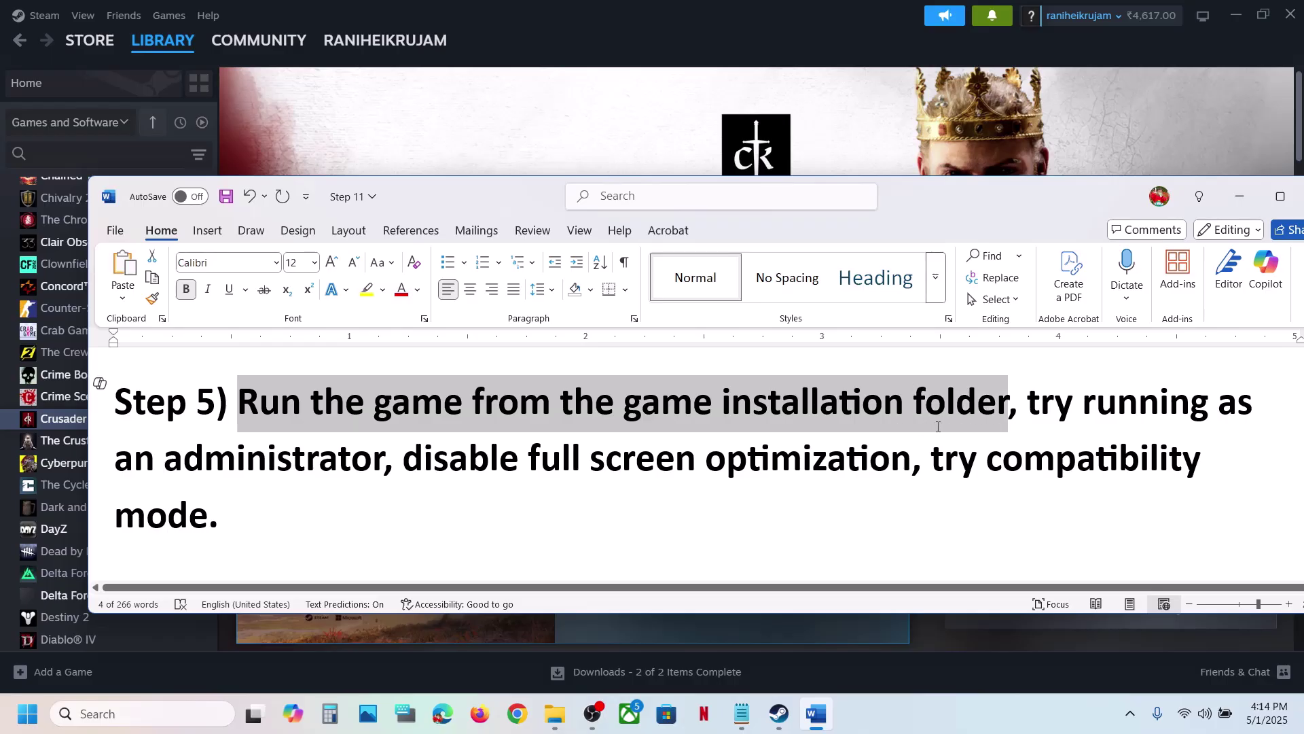
- Open Crusader Kings III's local installation folder from Steam via Manage > Browse local files
click(564, 128)
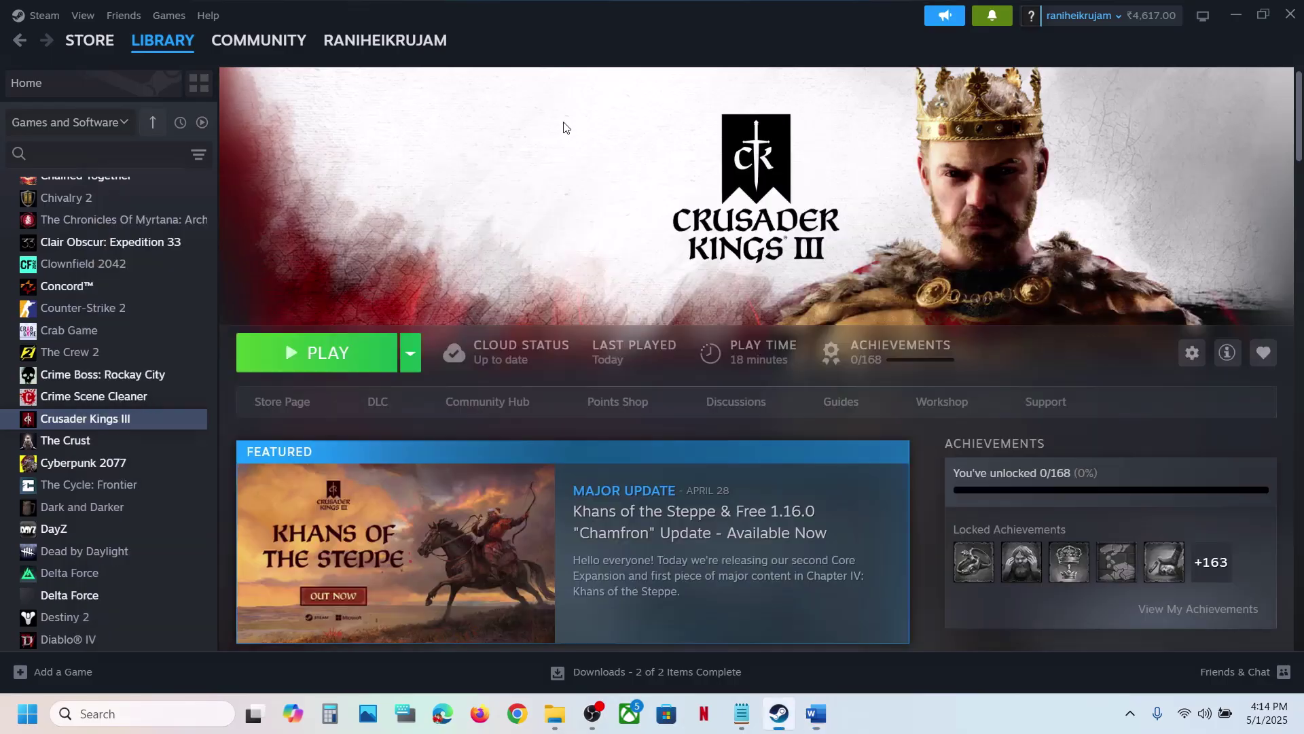
right_click(137, 417)
mouse_move(219, 532)
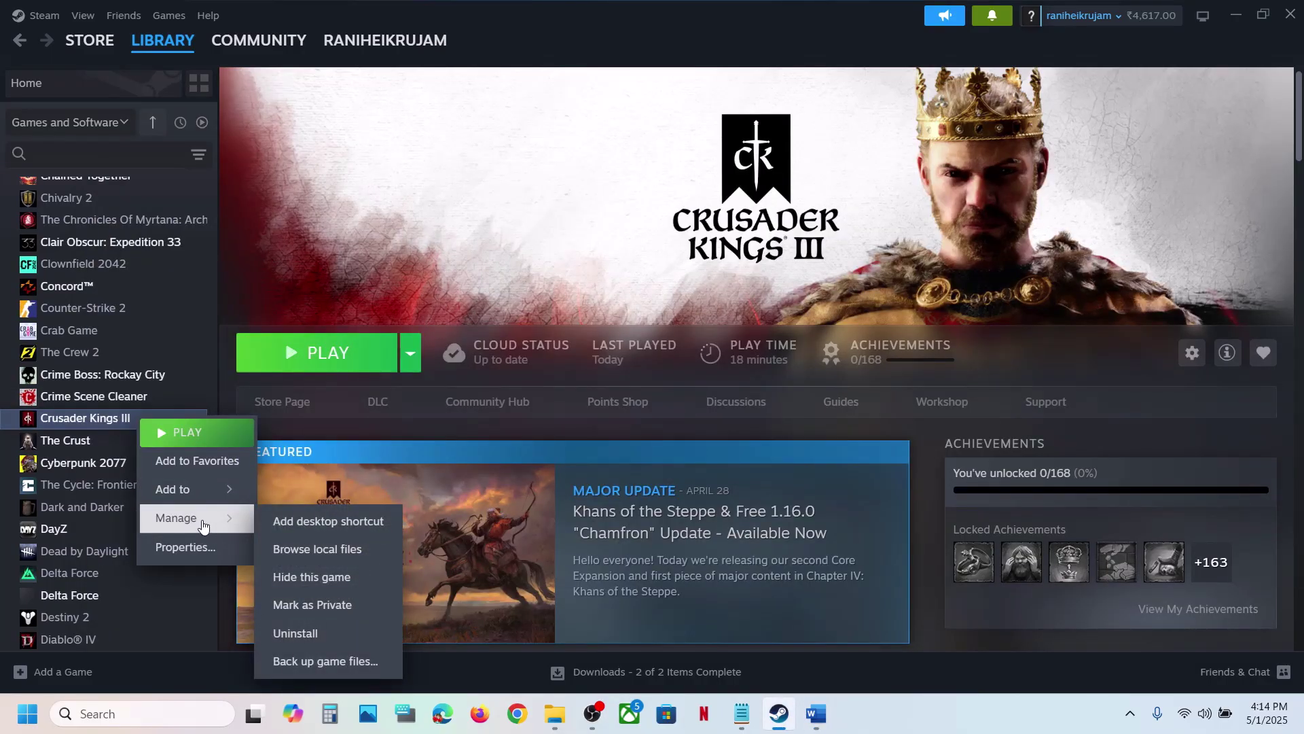
click(340, 545)
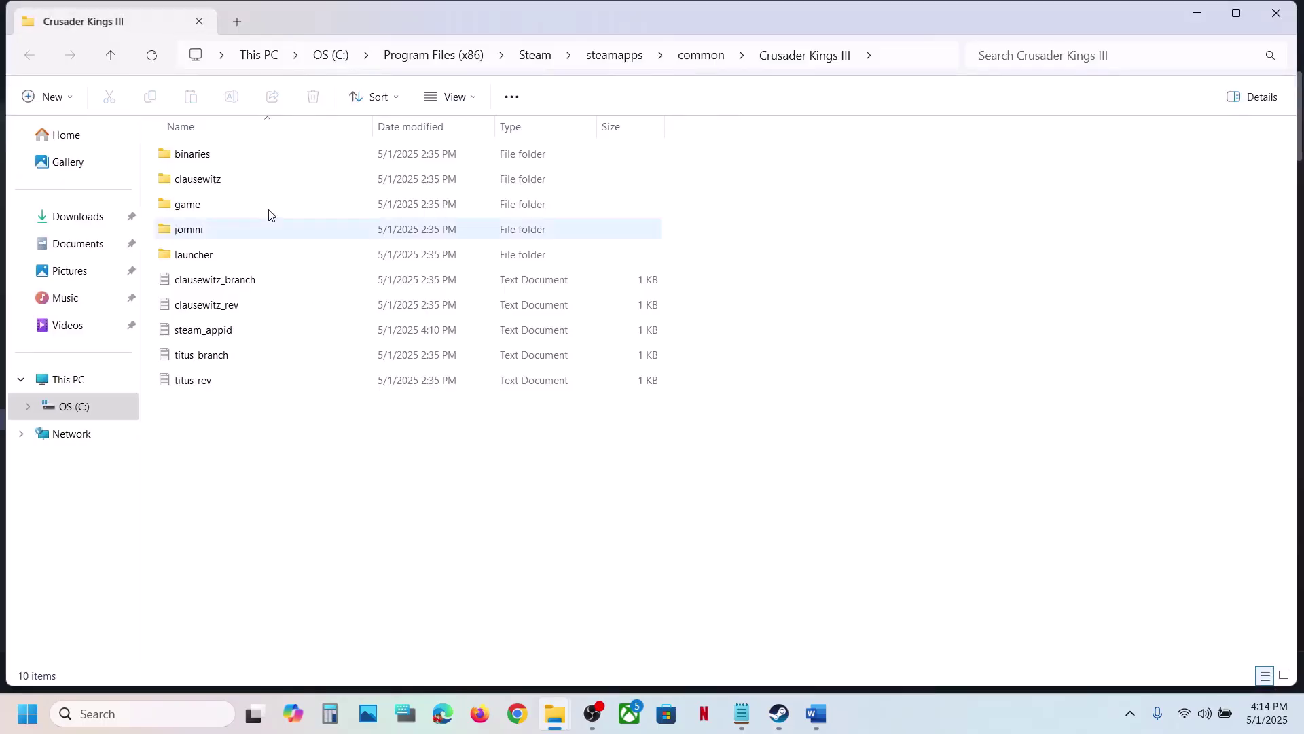
- Enable 'Run this program as an administrator' in ck3's Compatibility properties and apply it
double_click(231, 160)
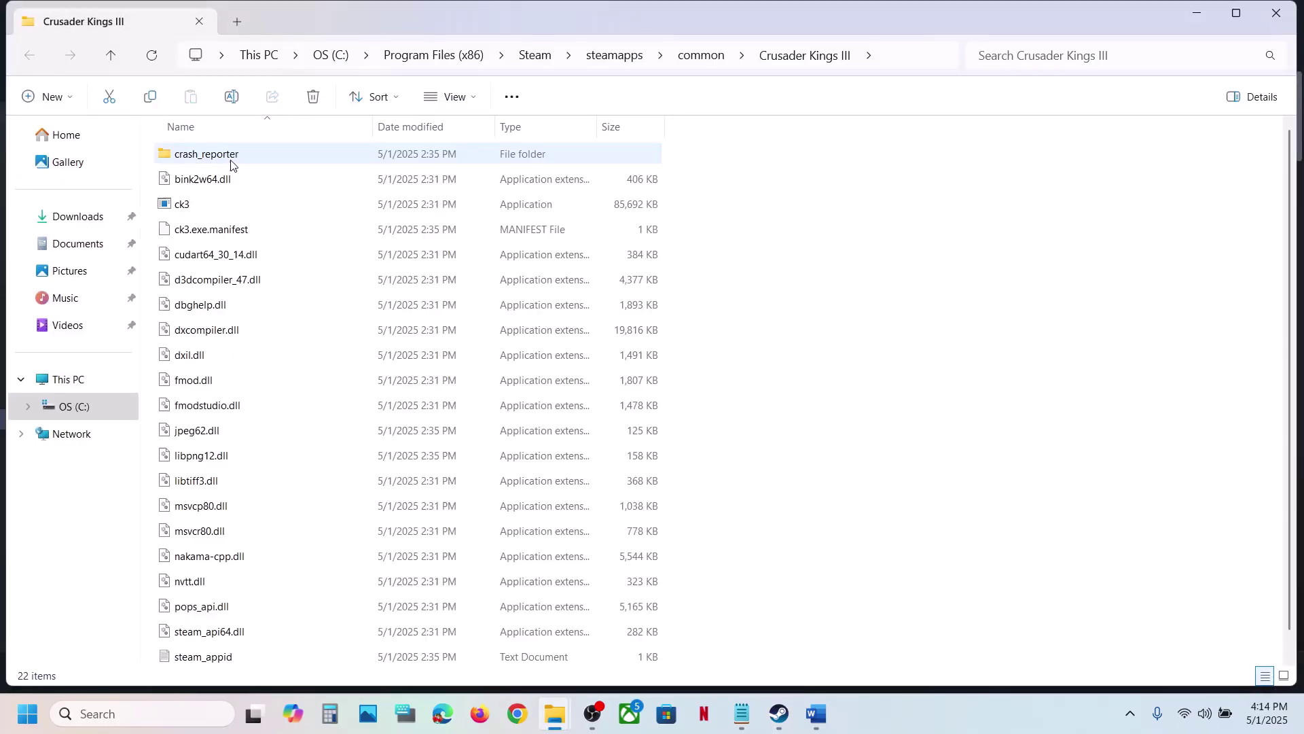
click(201, 211)
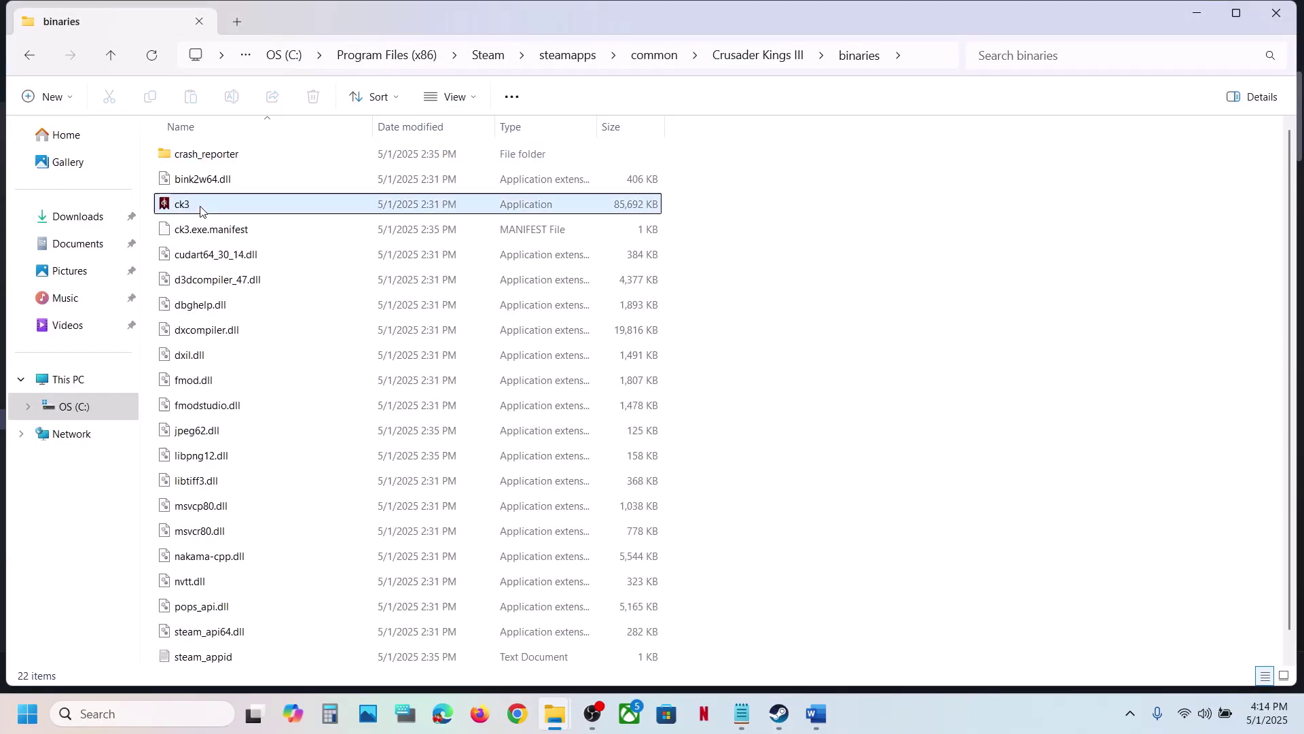
right_click(251, 209)
click(326, 445)
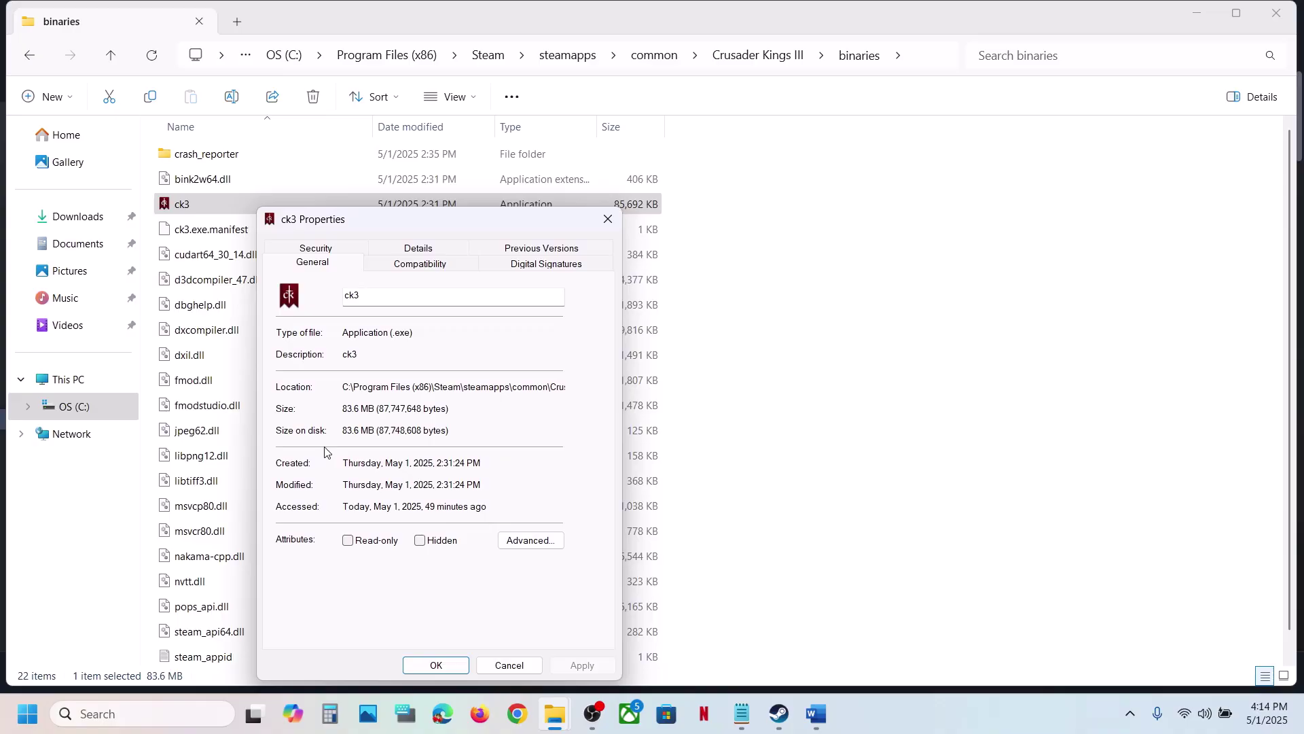
click(416, 265)
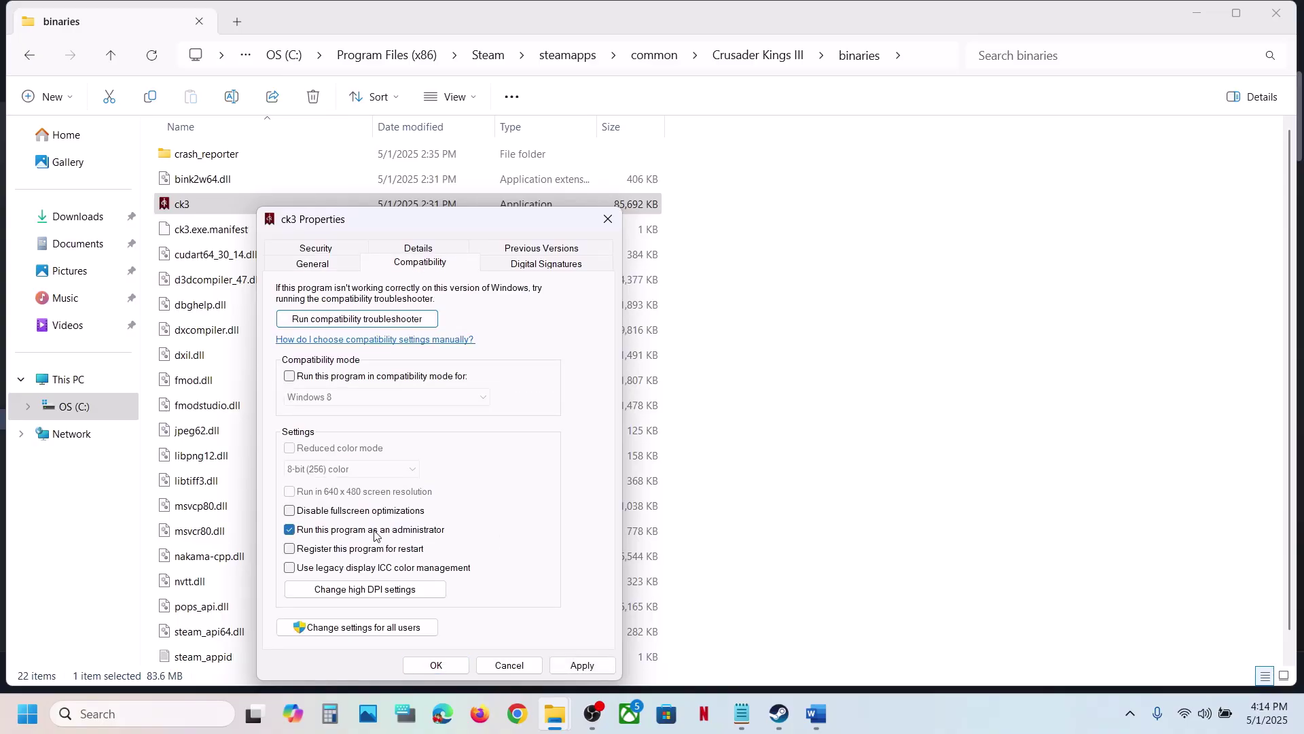
click(573, 665)
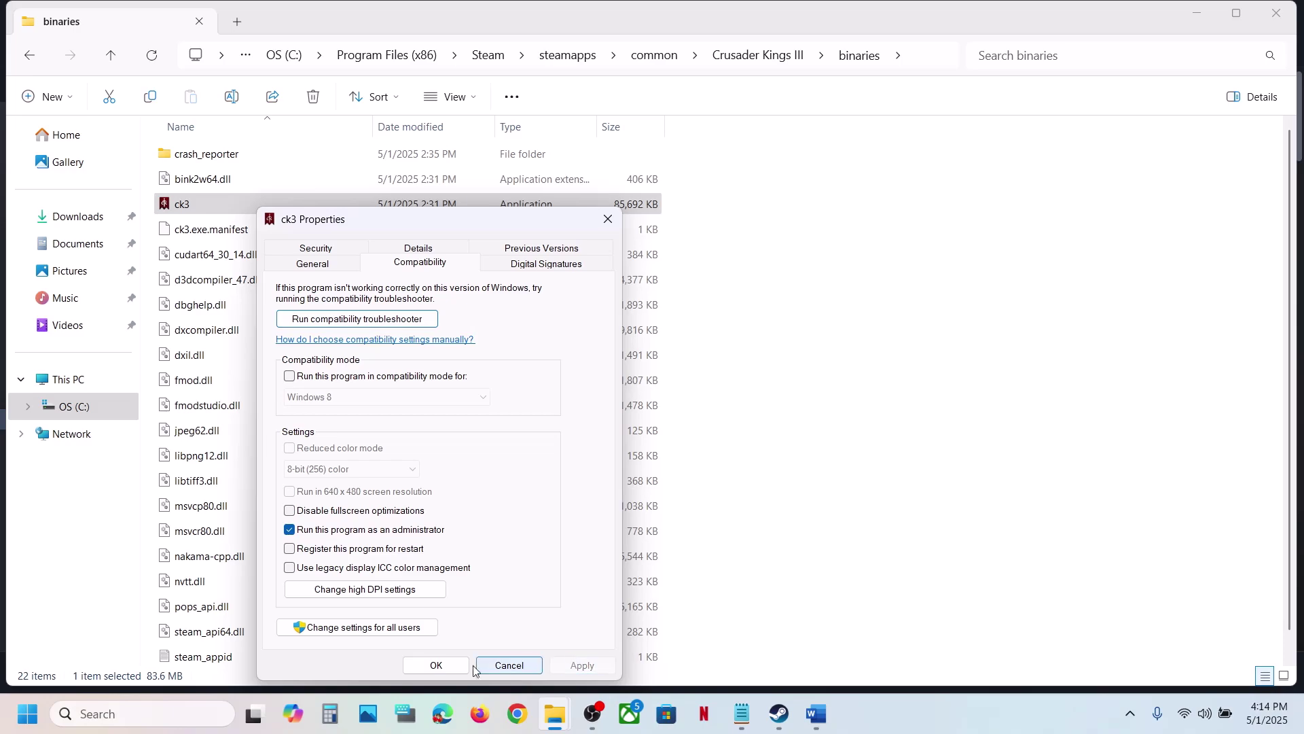
click(433, 665)
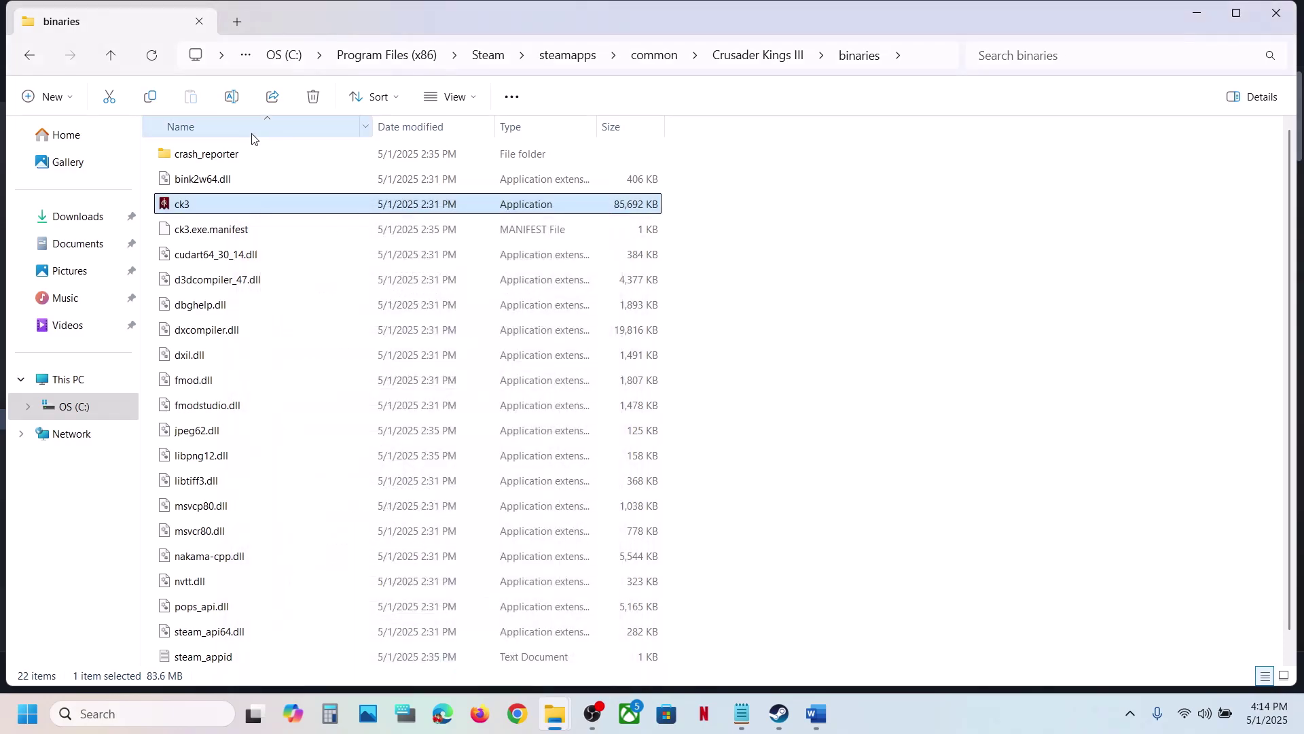
- Set ck3 to Windows 7 compatibility mode with fullscreen optimizations disabled
right_click(192, 212)
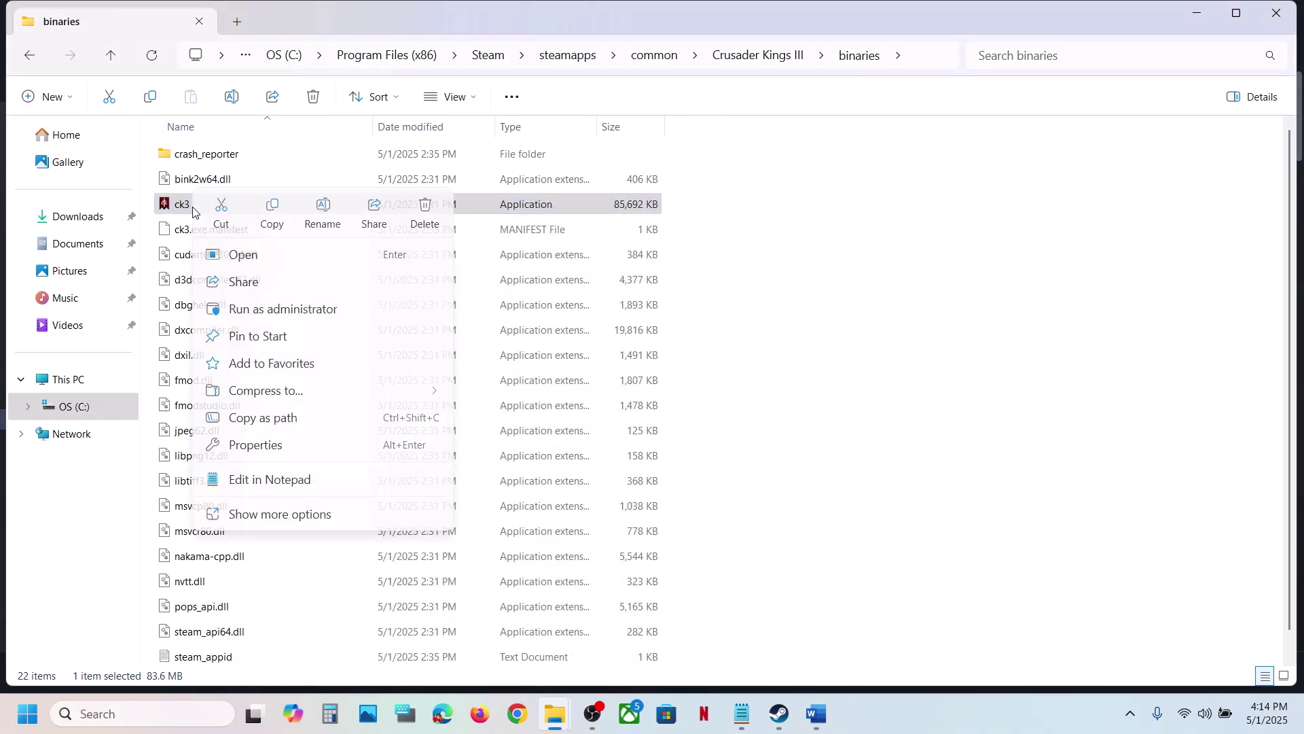
click(270, 448)
click(360, 267)
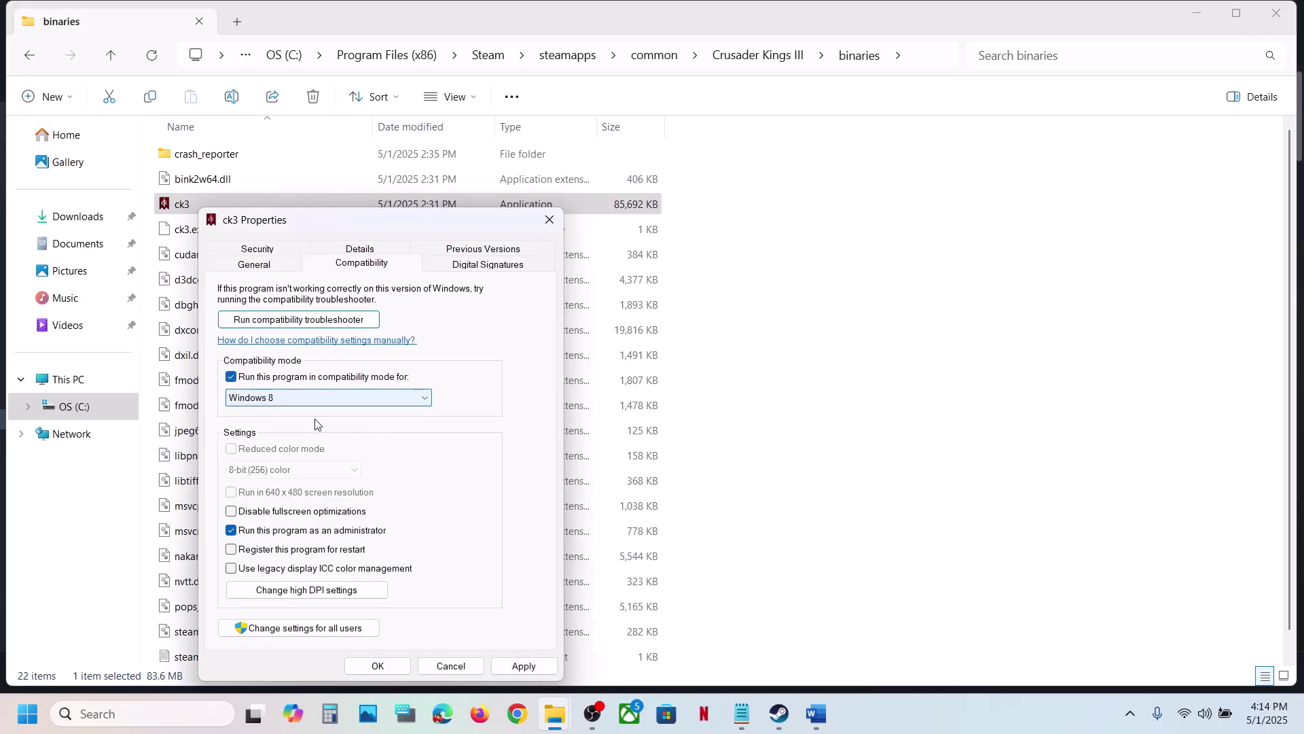
click(521, 667)
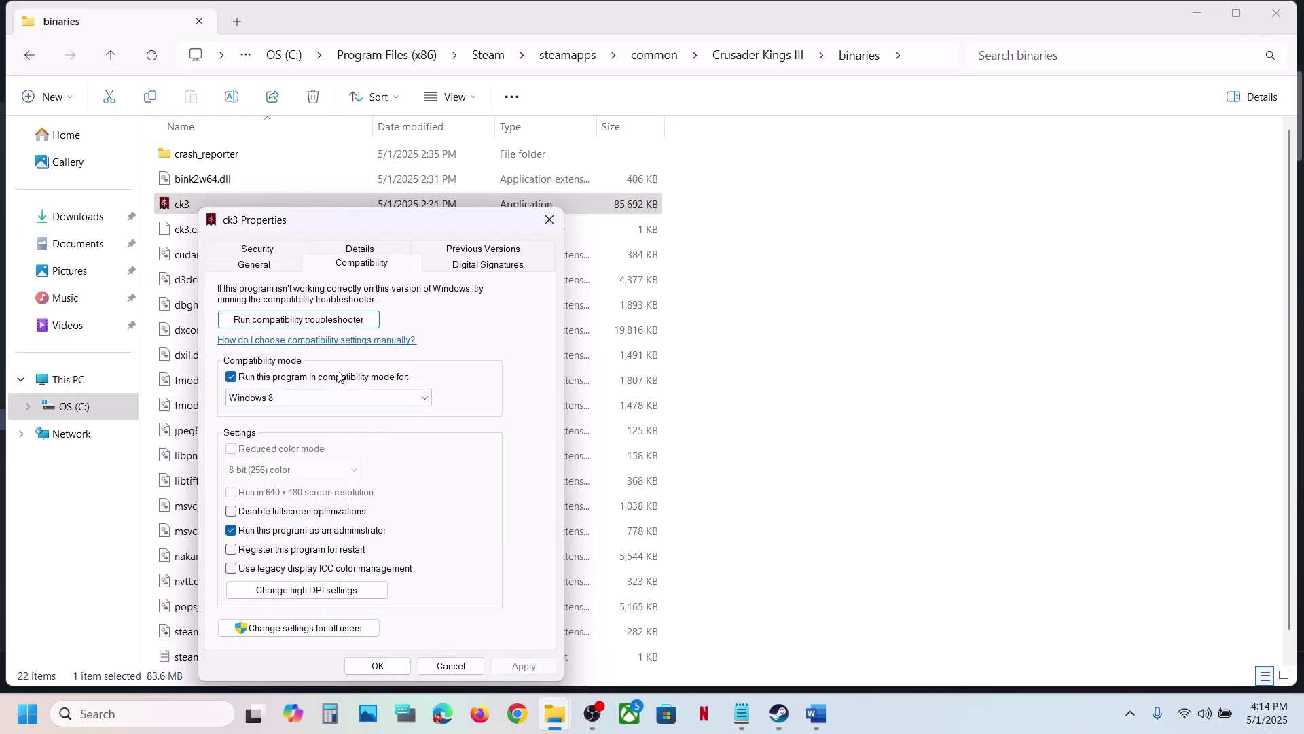
click(302, 399)
click(278, 447)
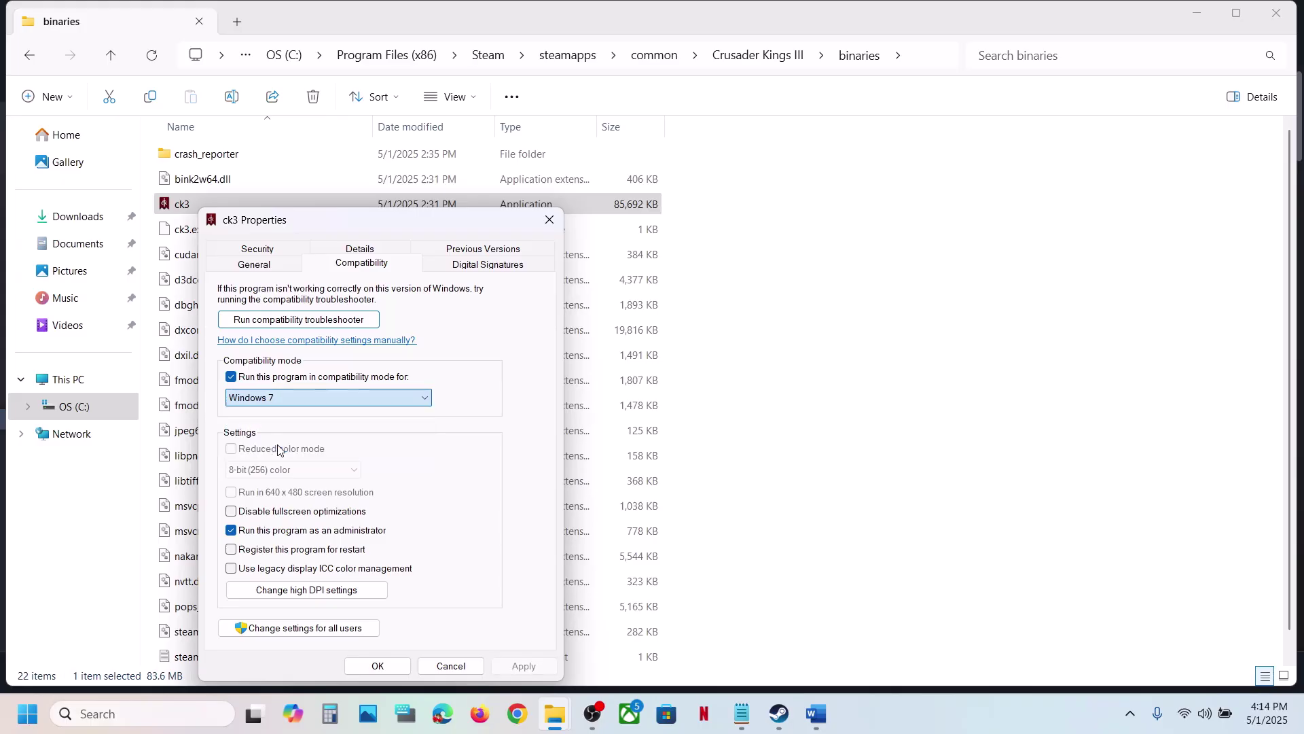
click(514, 669)
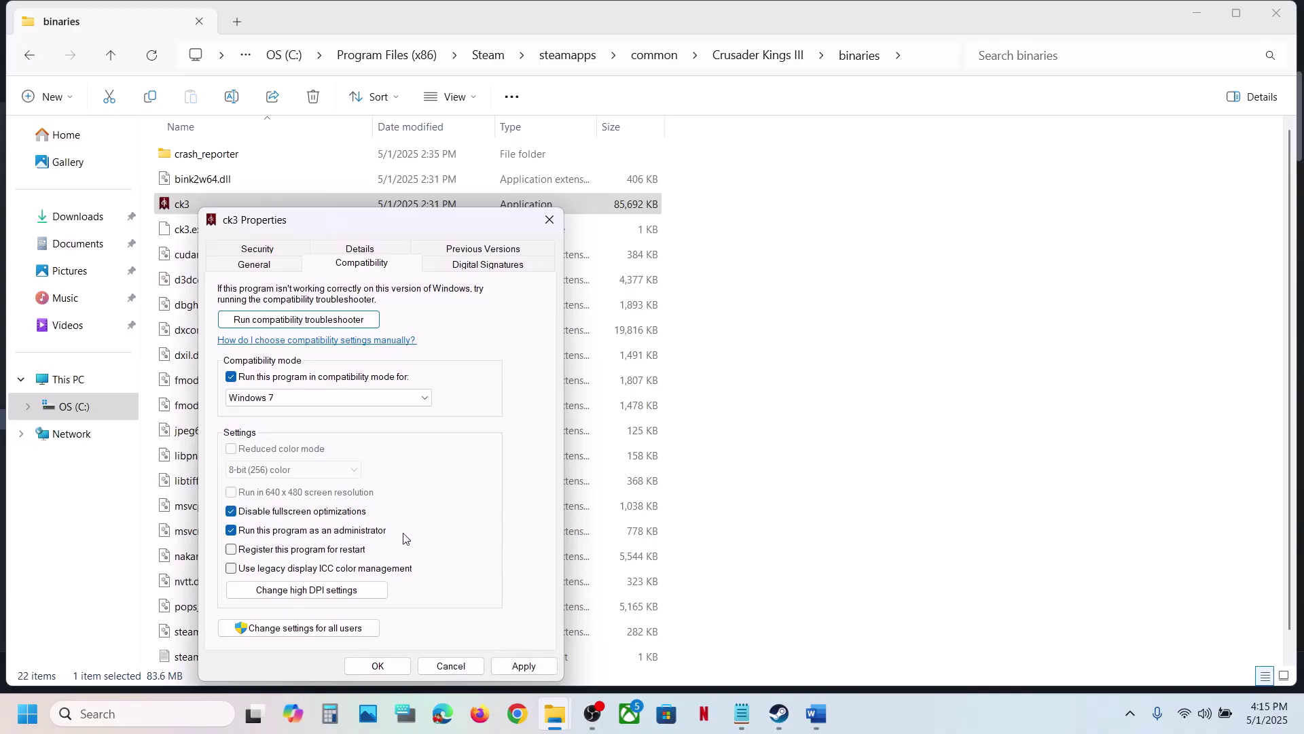
click(523, 666)
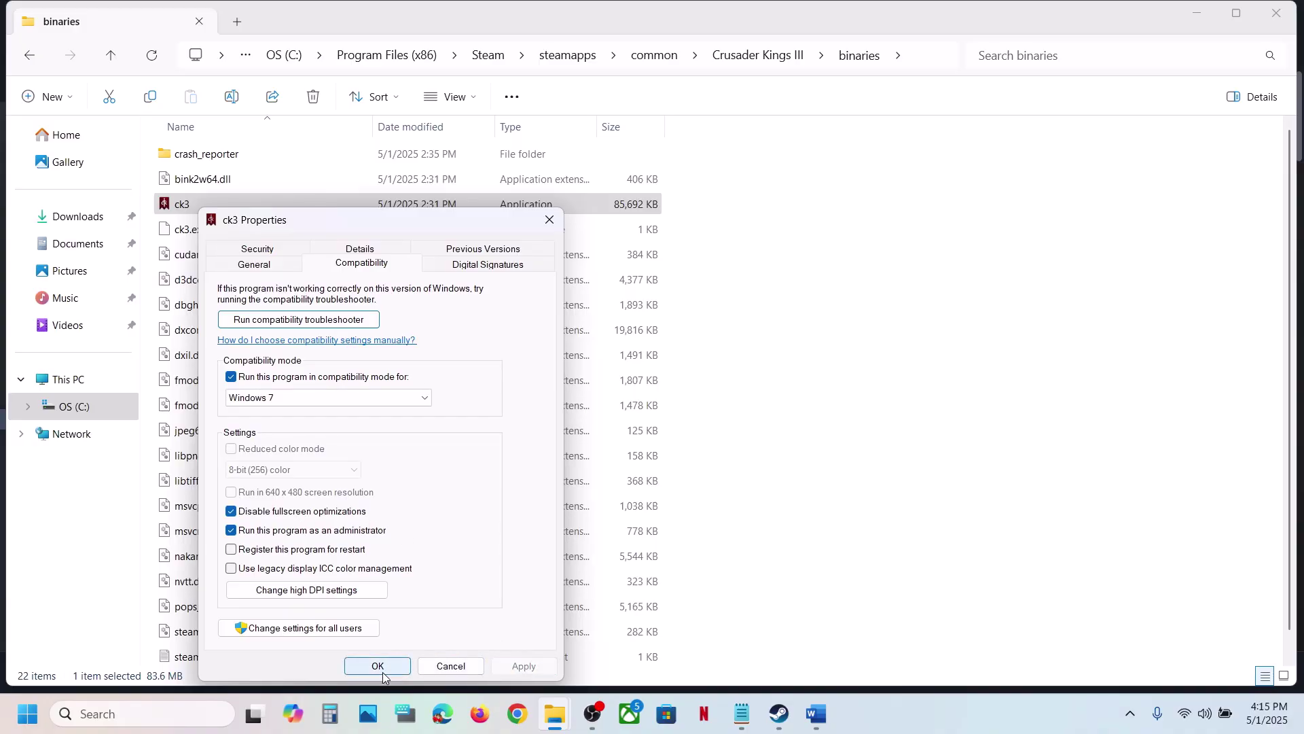
click(383, 673)
- Turn ck3's compatibility mode back off, apply it, and close the binaries folder
right_click(227, 204)
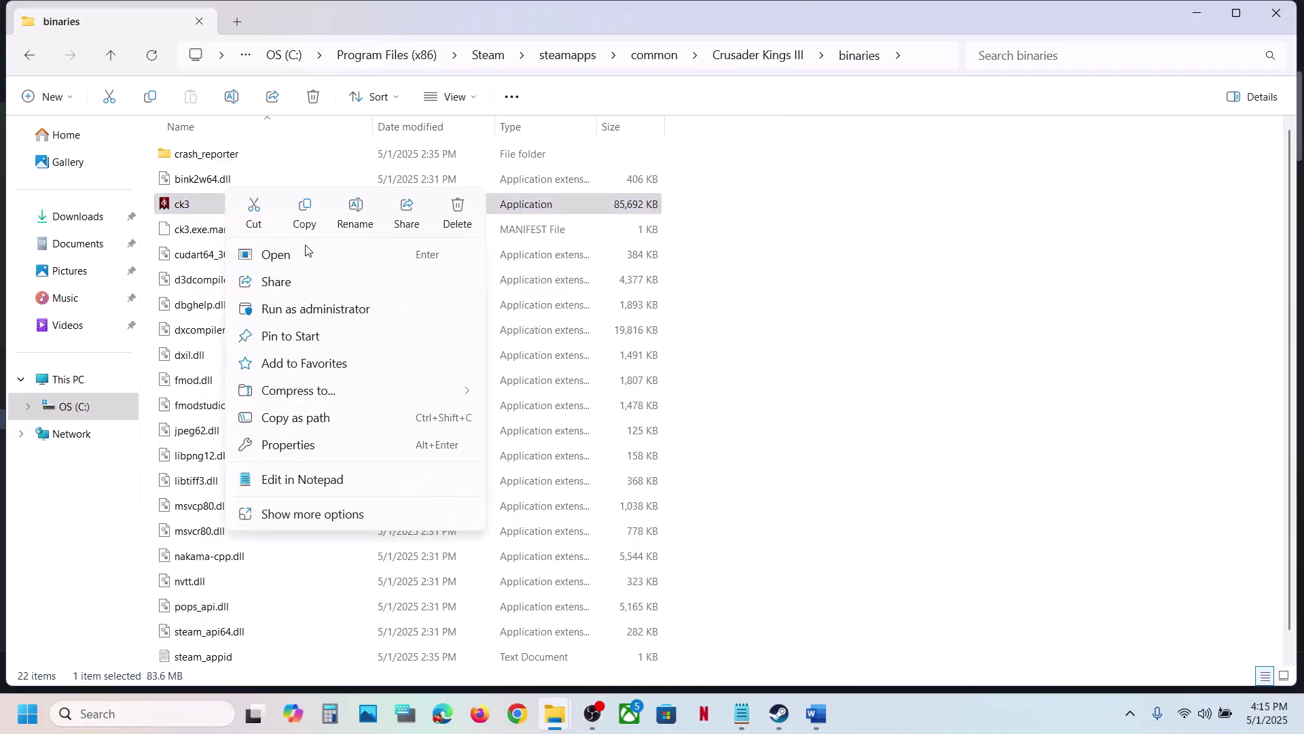
click(315, 445)
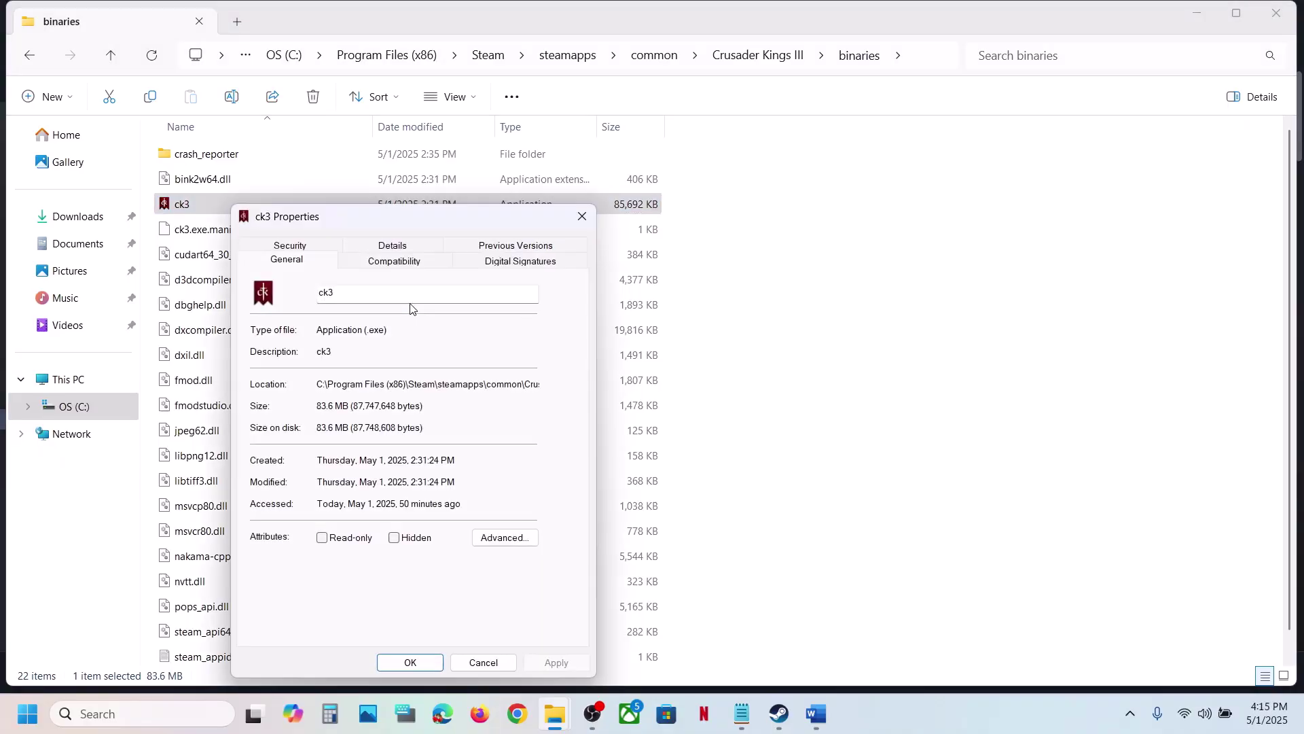
click(384, 265)
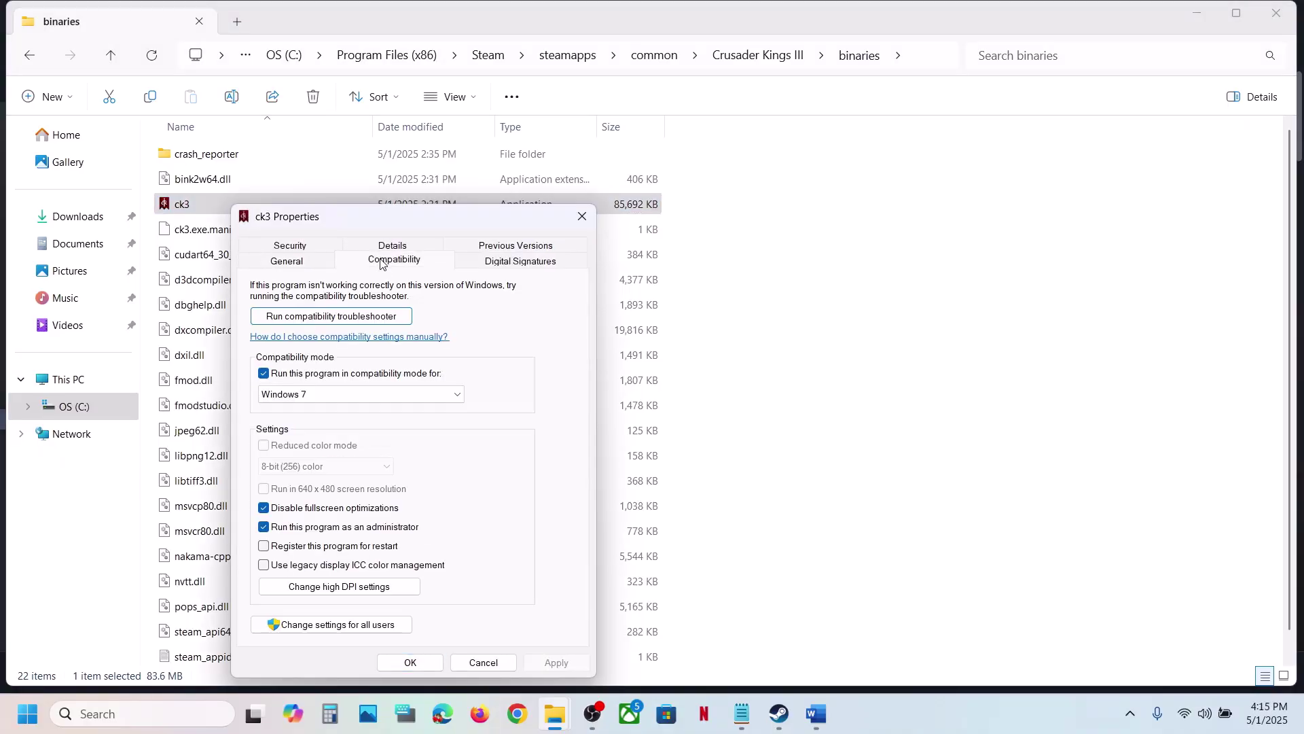
click(265, 374)
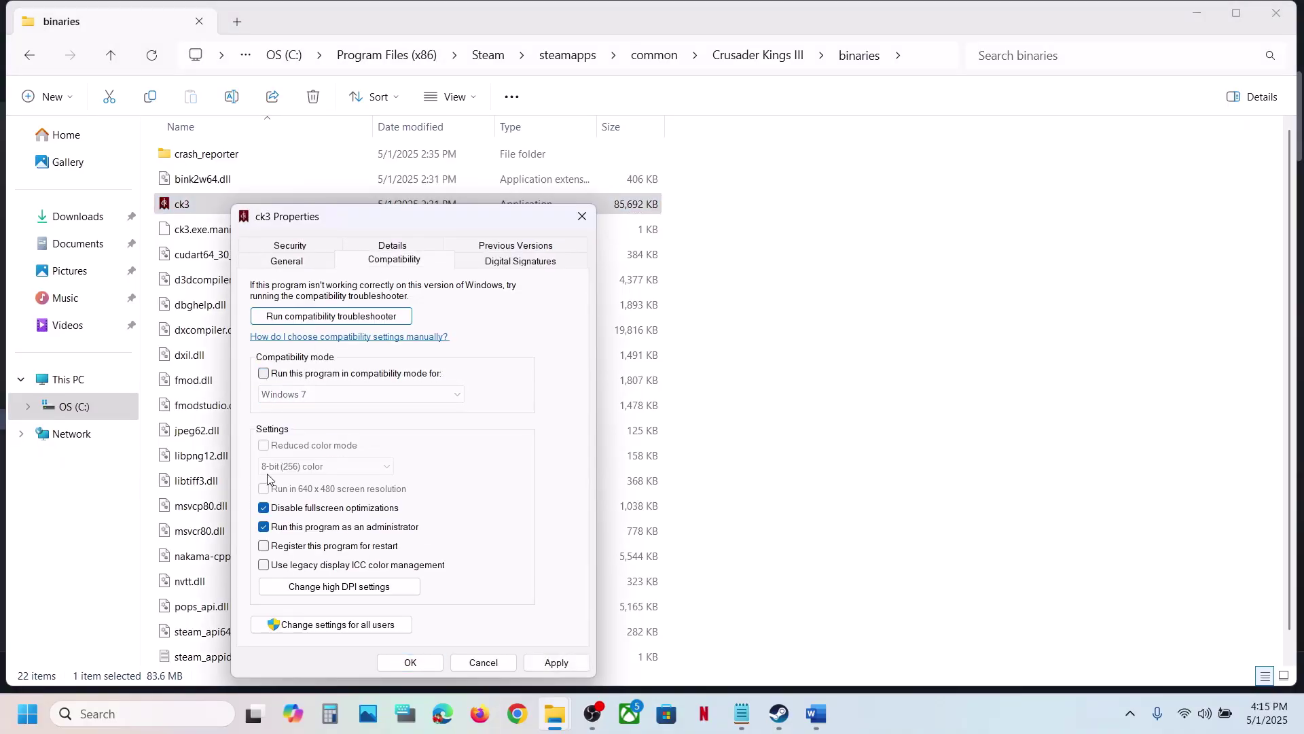
click(263, 508)
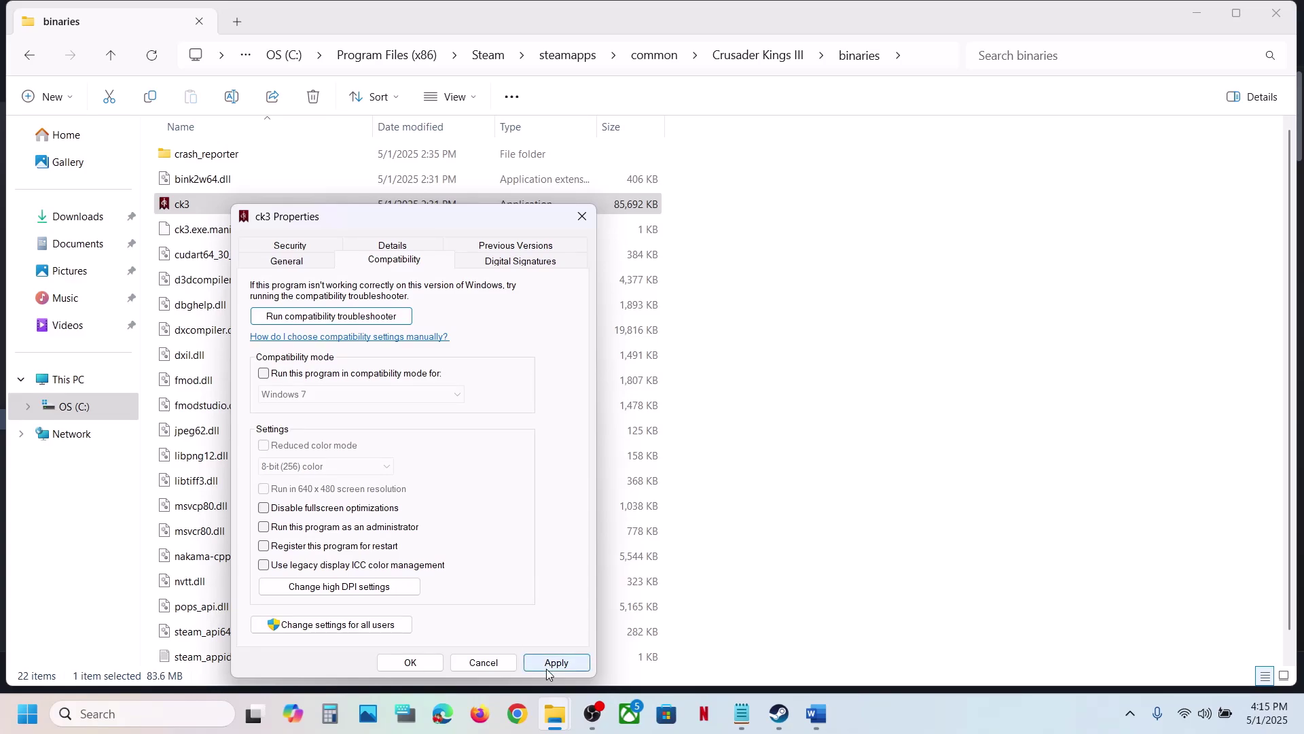
click(546, 665)
click(410, 664)
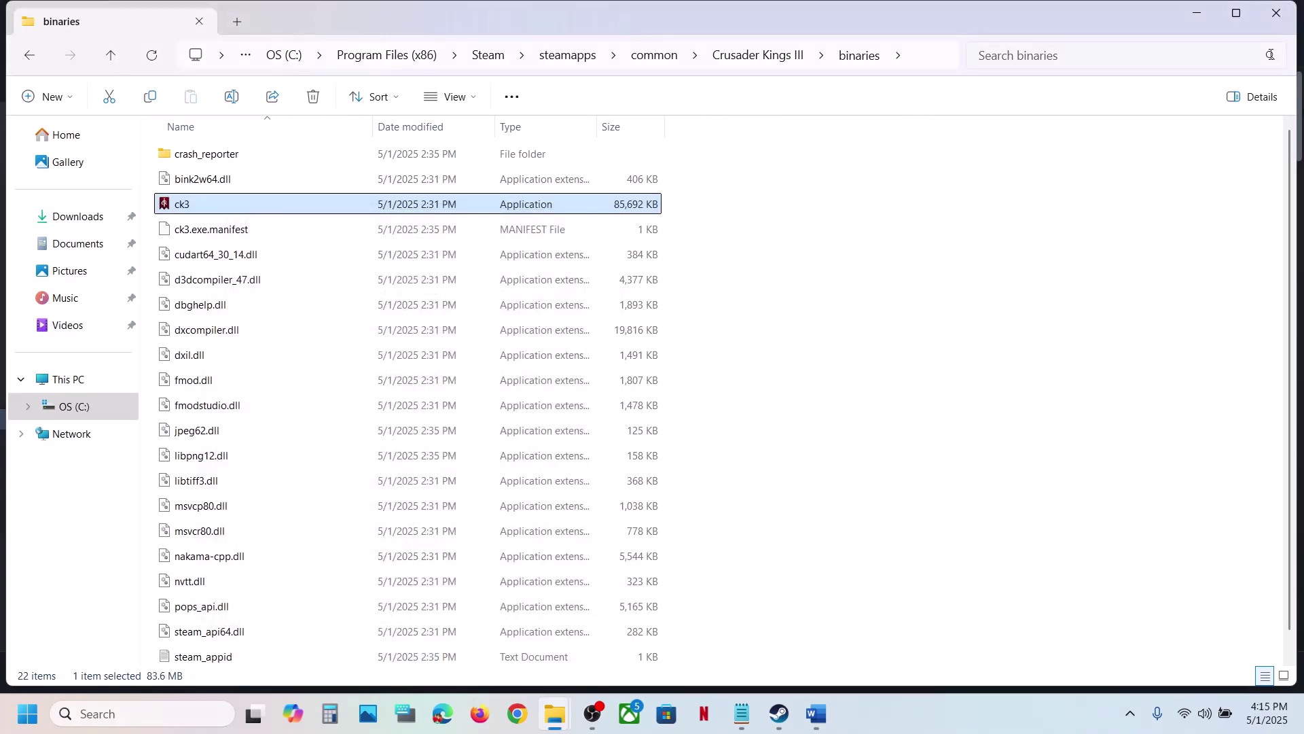
click(1276, 13)
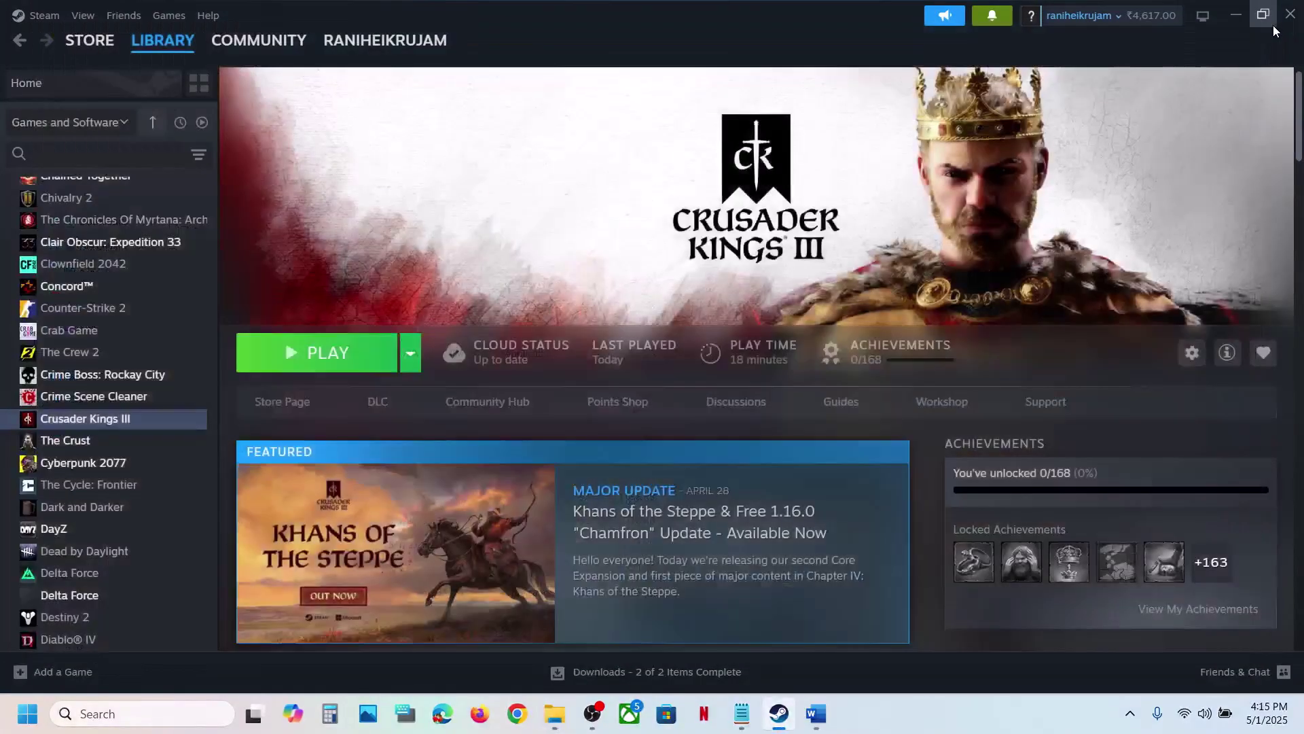
- Highlight Step 6's notes on renaming save game files, lost progress, and backing up first
click(816, 713)
scroll(565, 473, down, 3)
scroll(565, 473, down, 1)
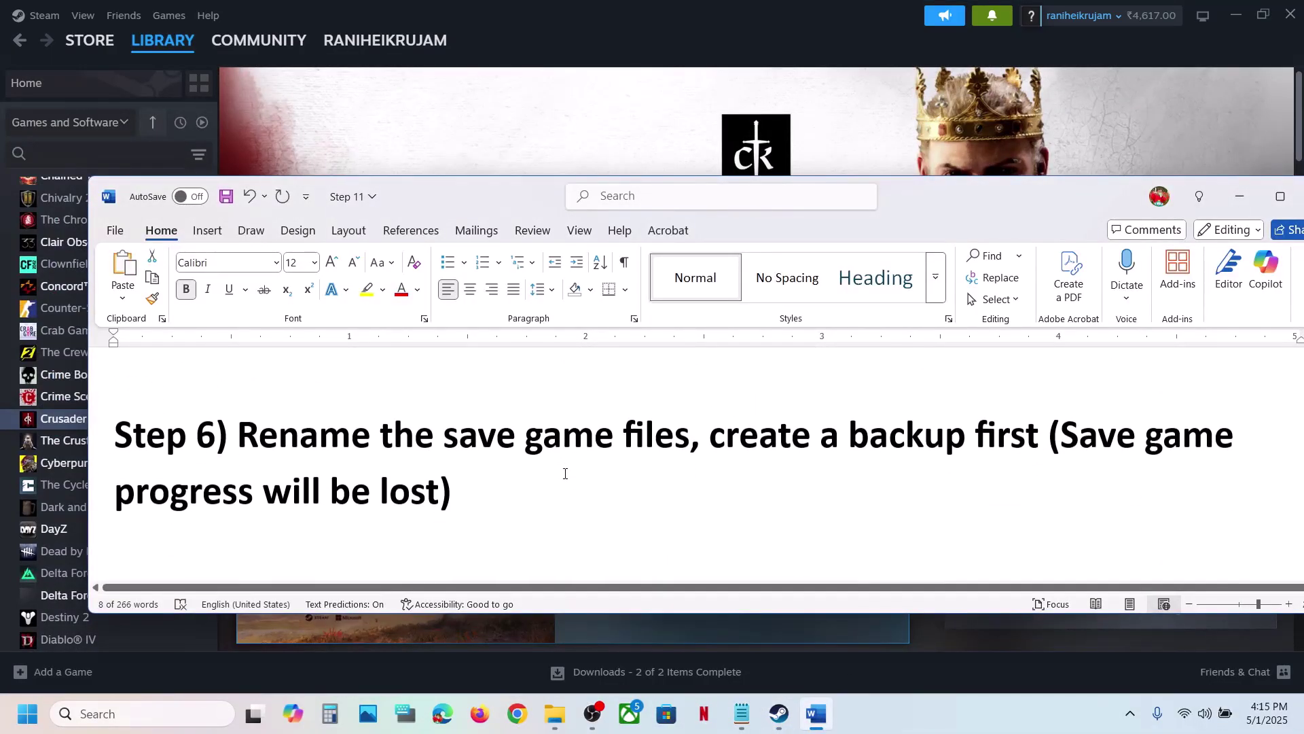
drag(241, 438, 973, 442)
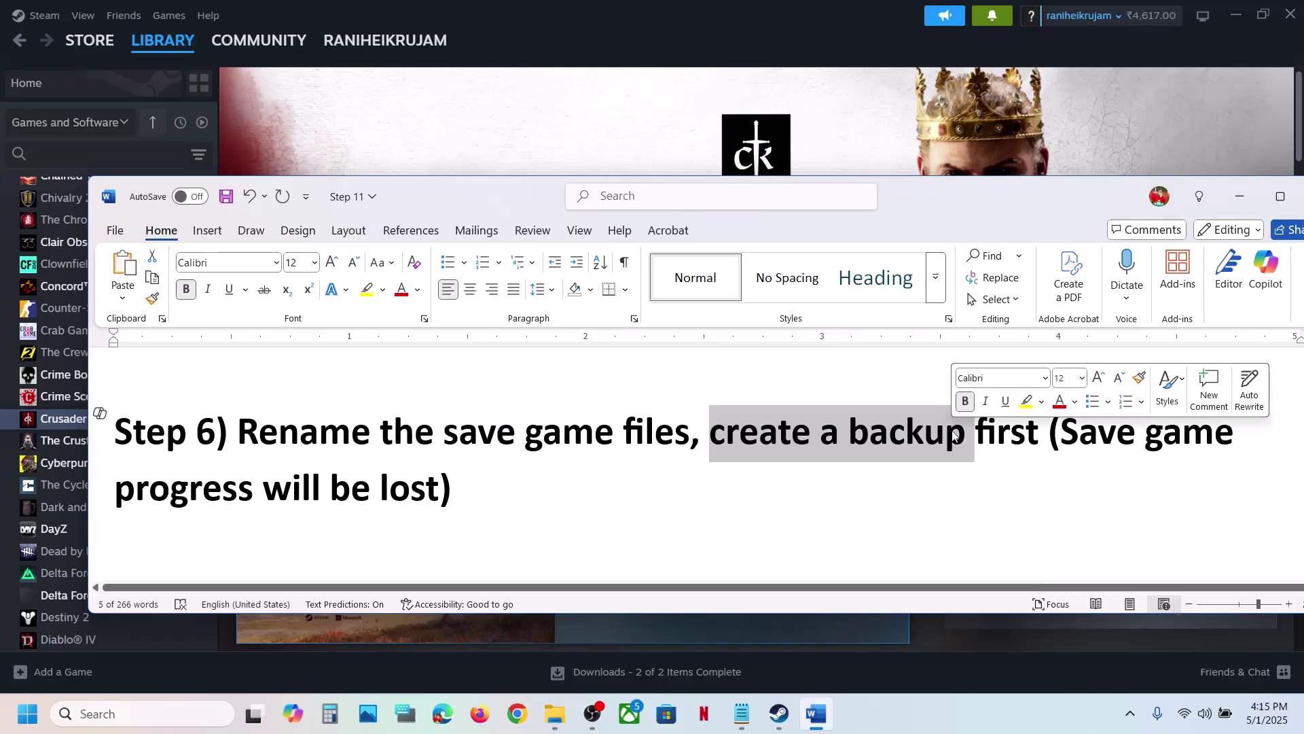
drag(1068, 440, 448, 494)
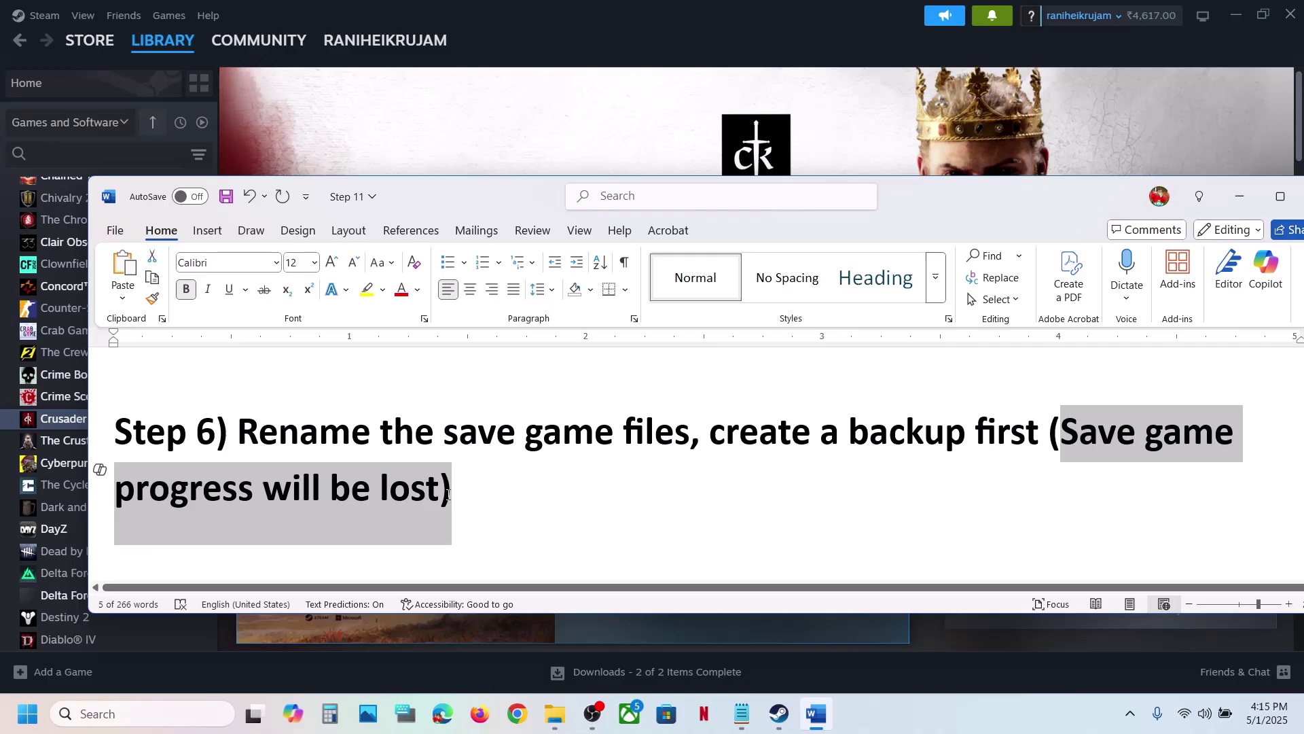
drag(850, 435, 1033, 435)
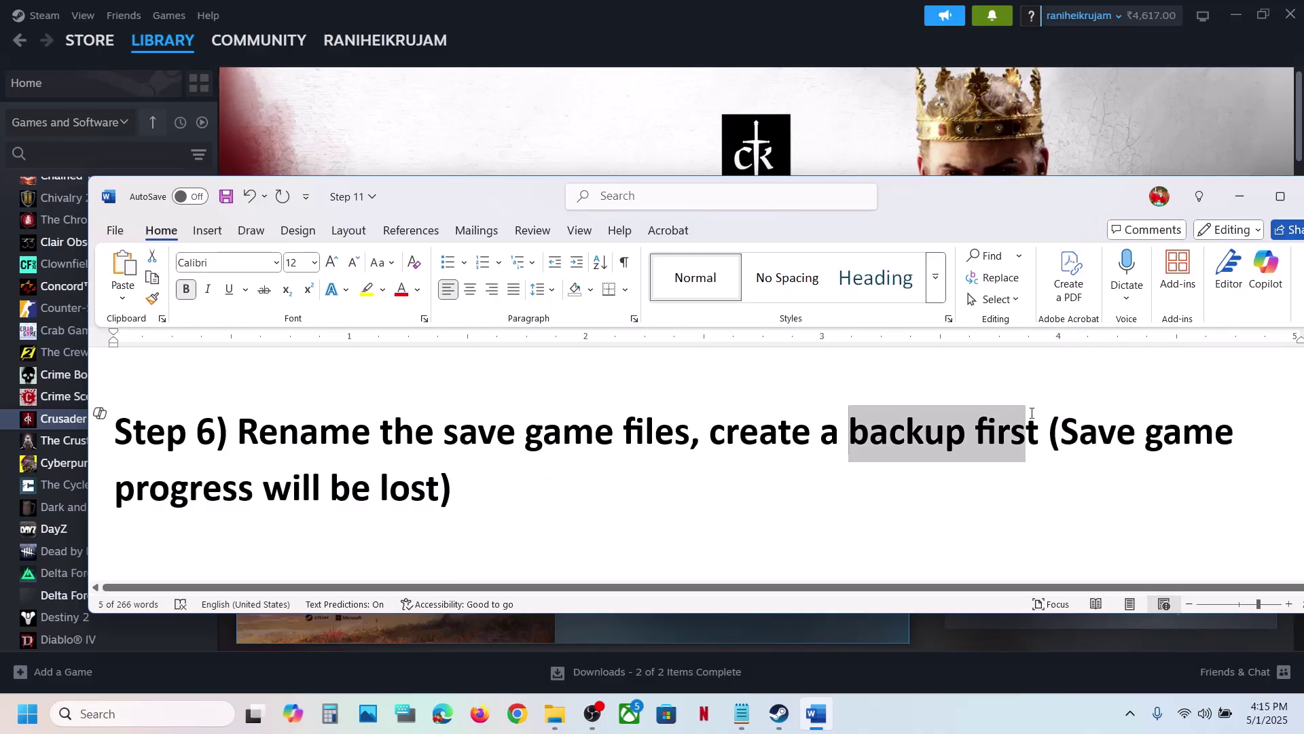
click(585, 168)
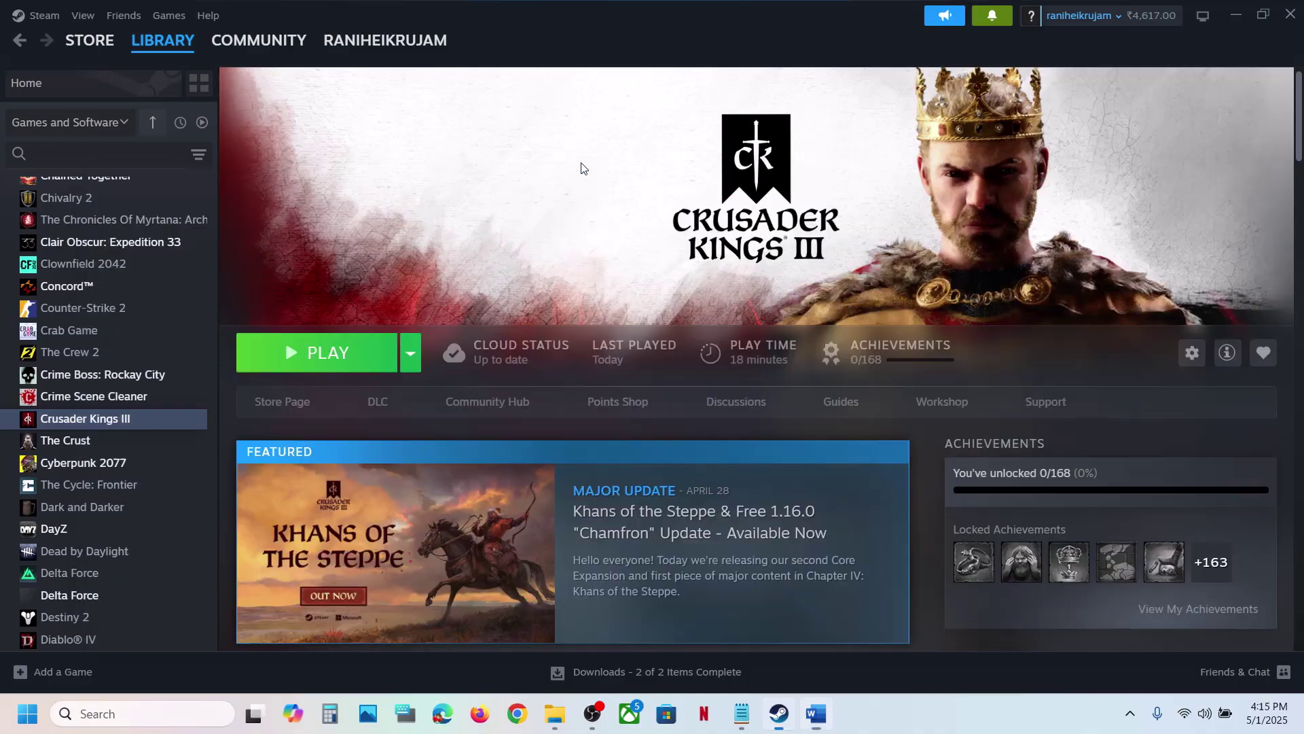
- Copy the Crusader Kings III folder from Documents > Paradox Interactive onto the desktop
click(555, 713)
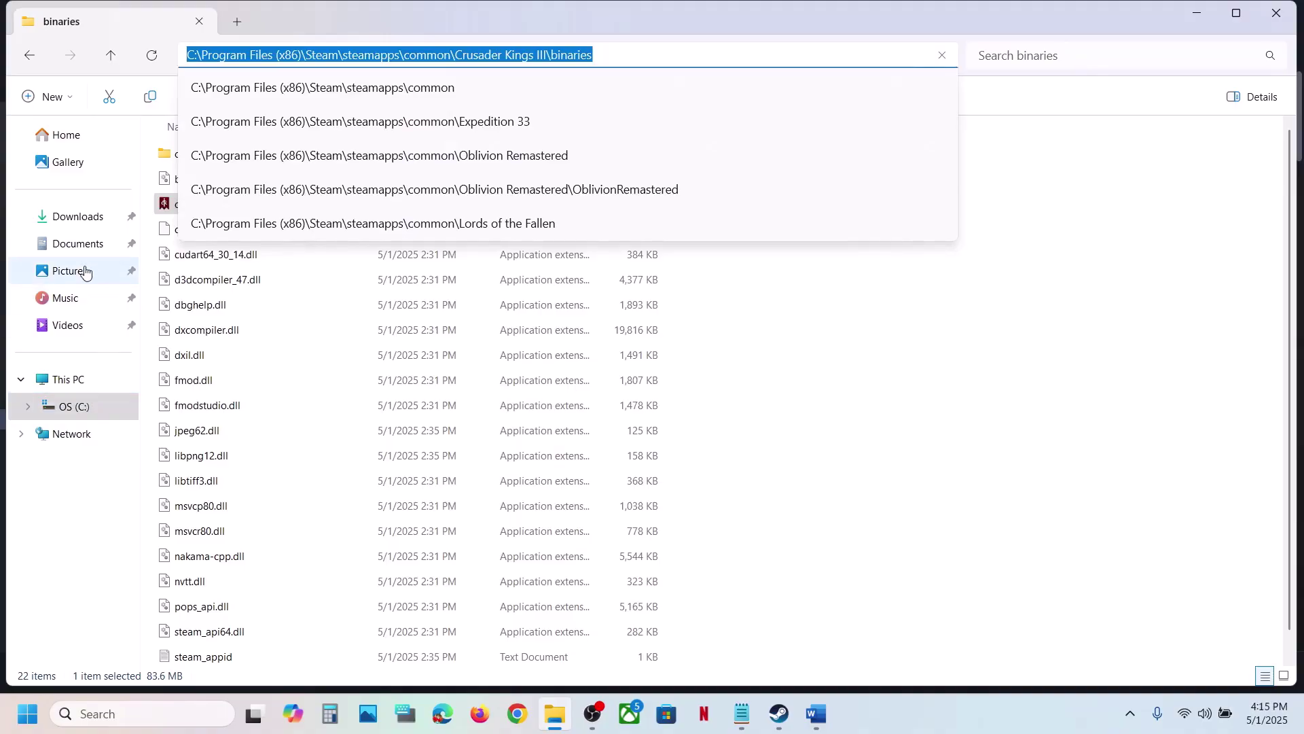
click(69, 251)
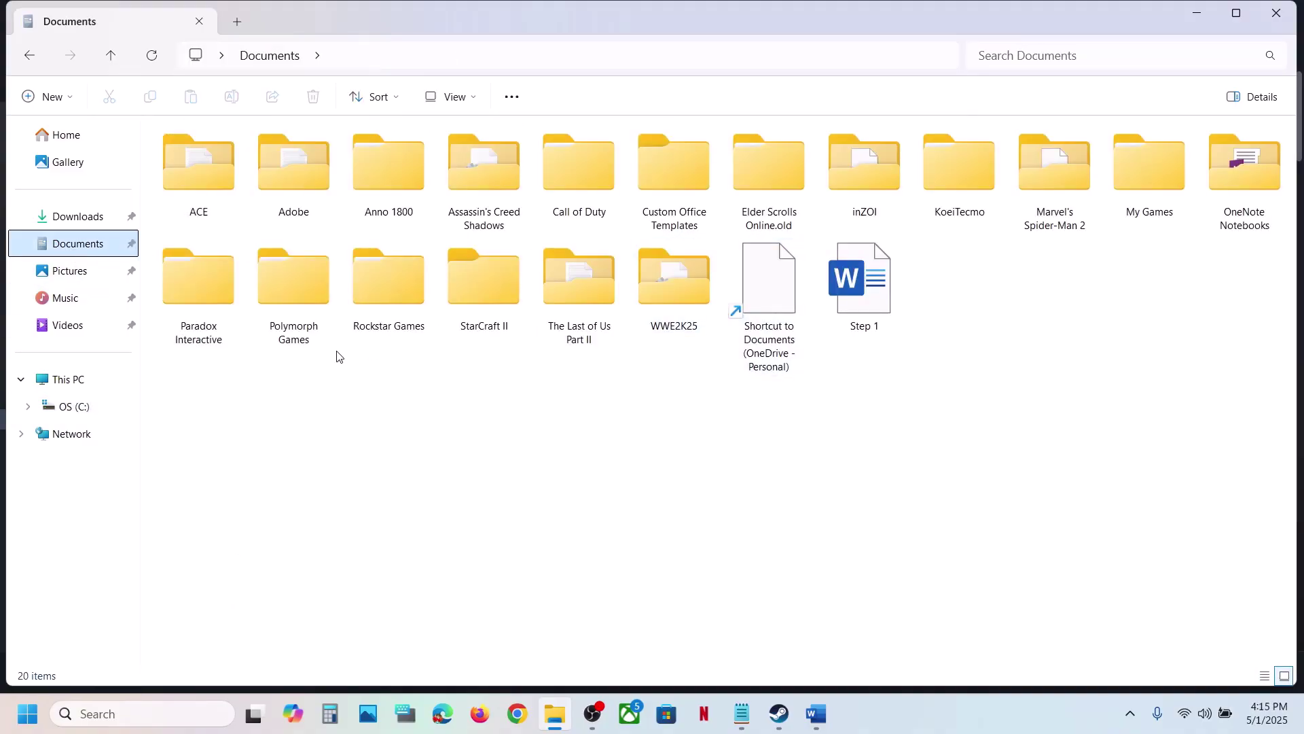
double_click(166, 323)
click(218, 161)
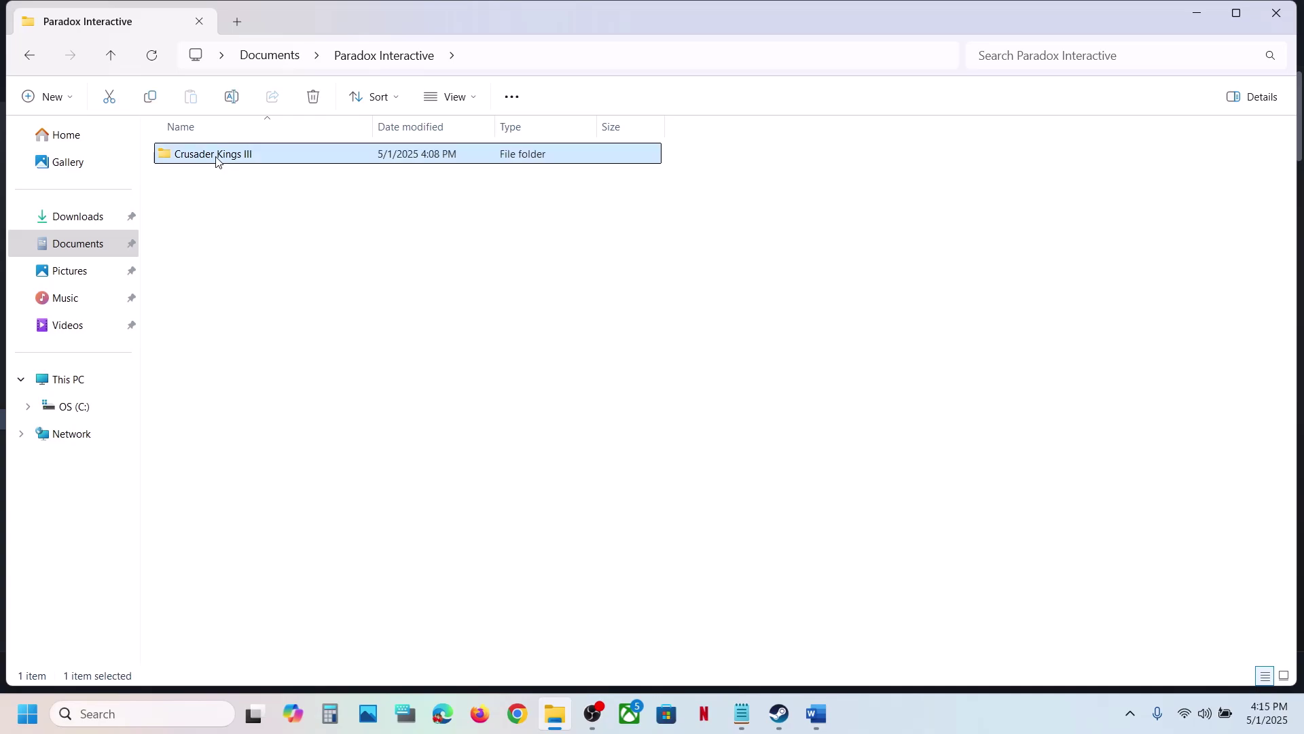
right_click(219, 161)
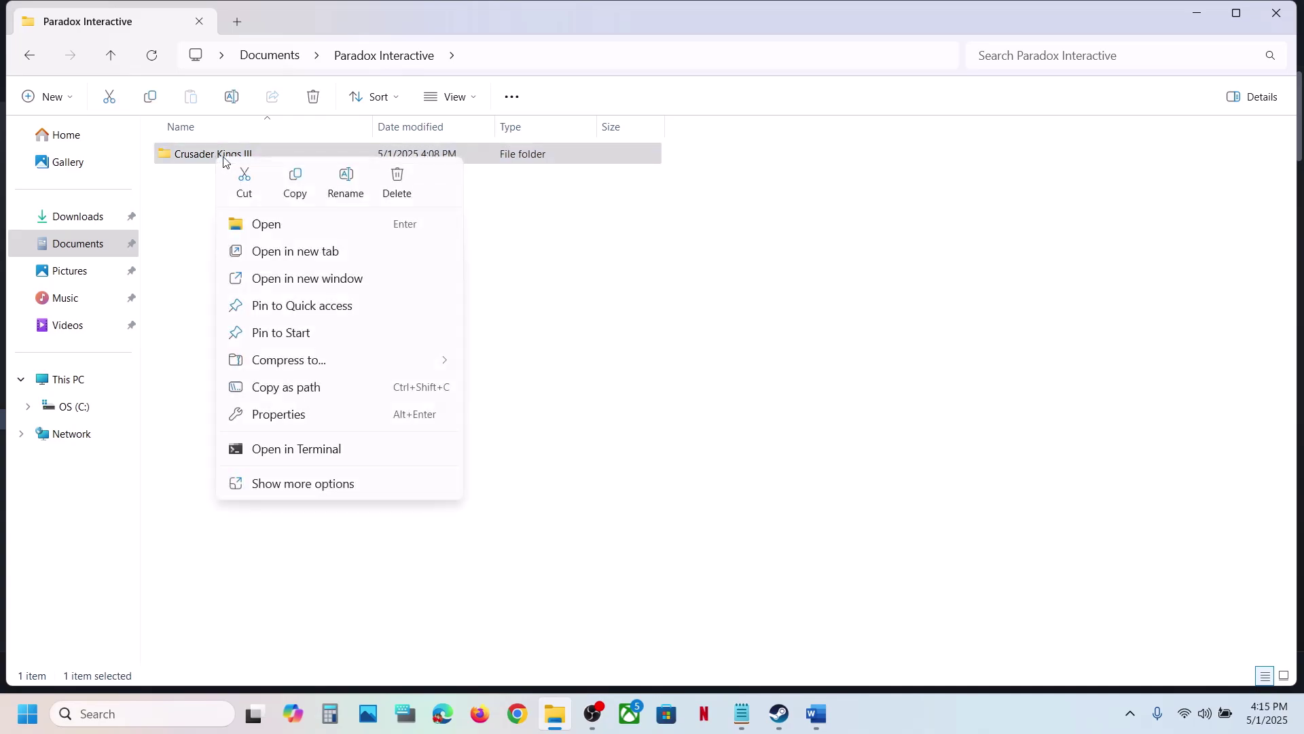
click(302, 183)
key(super+d)
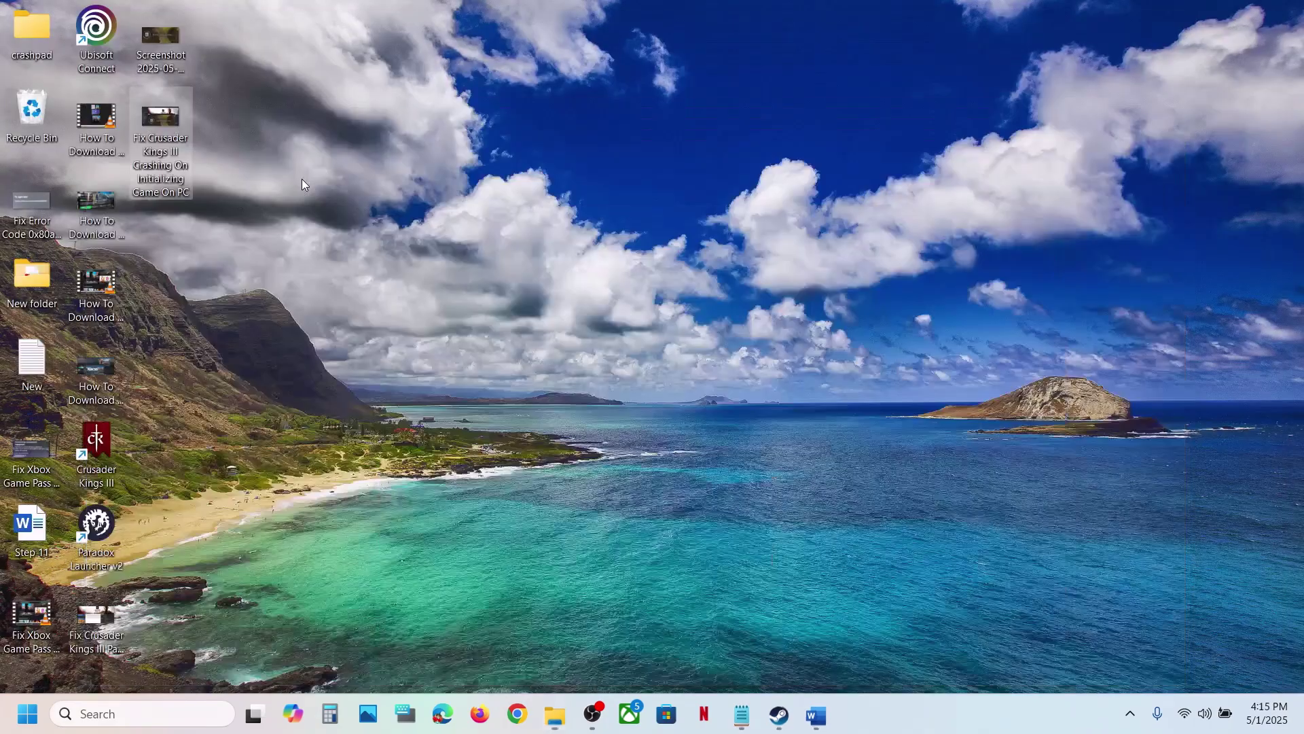
key(ctrl+v)
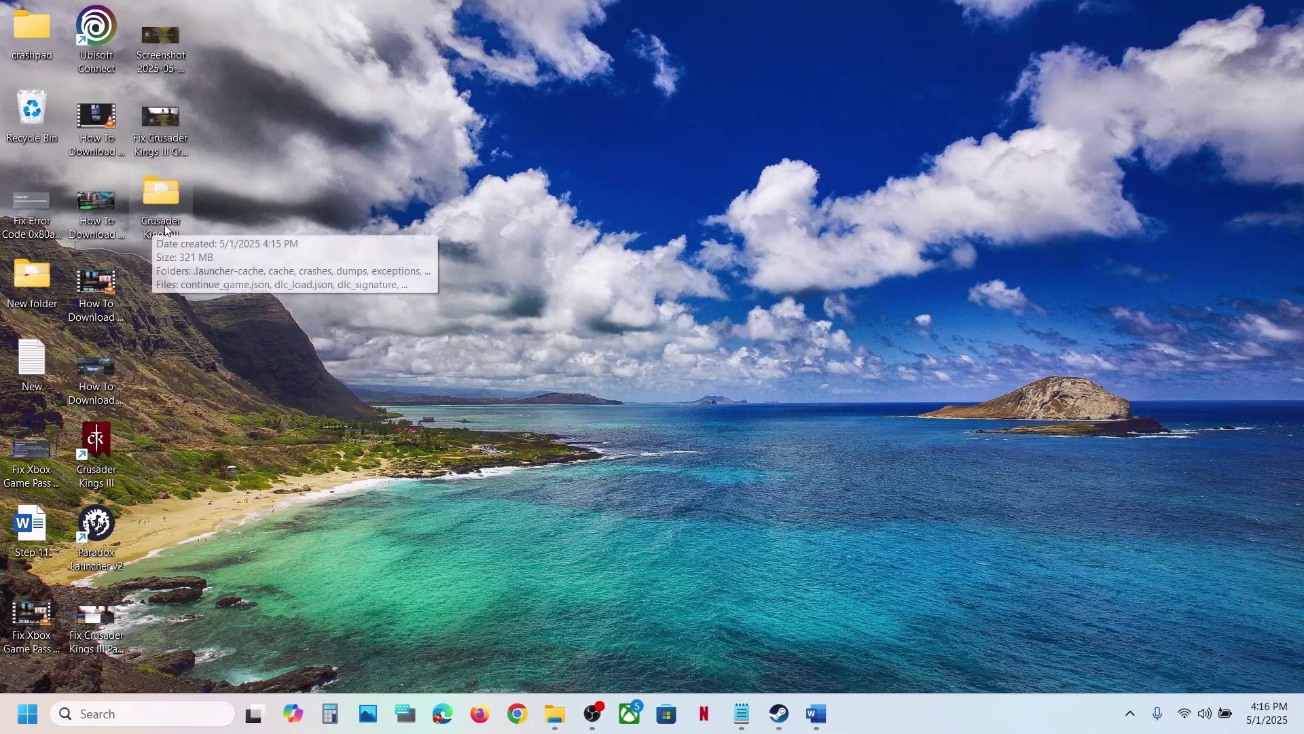
drag(151, 227, 625, 290)
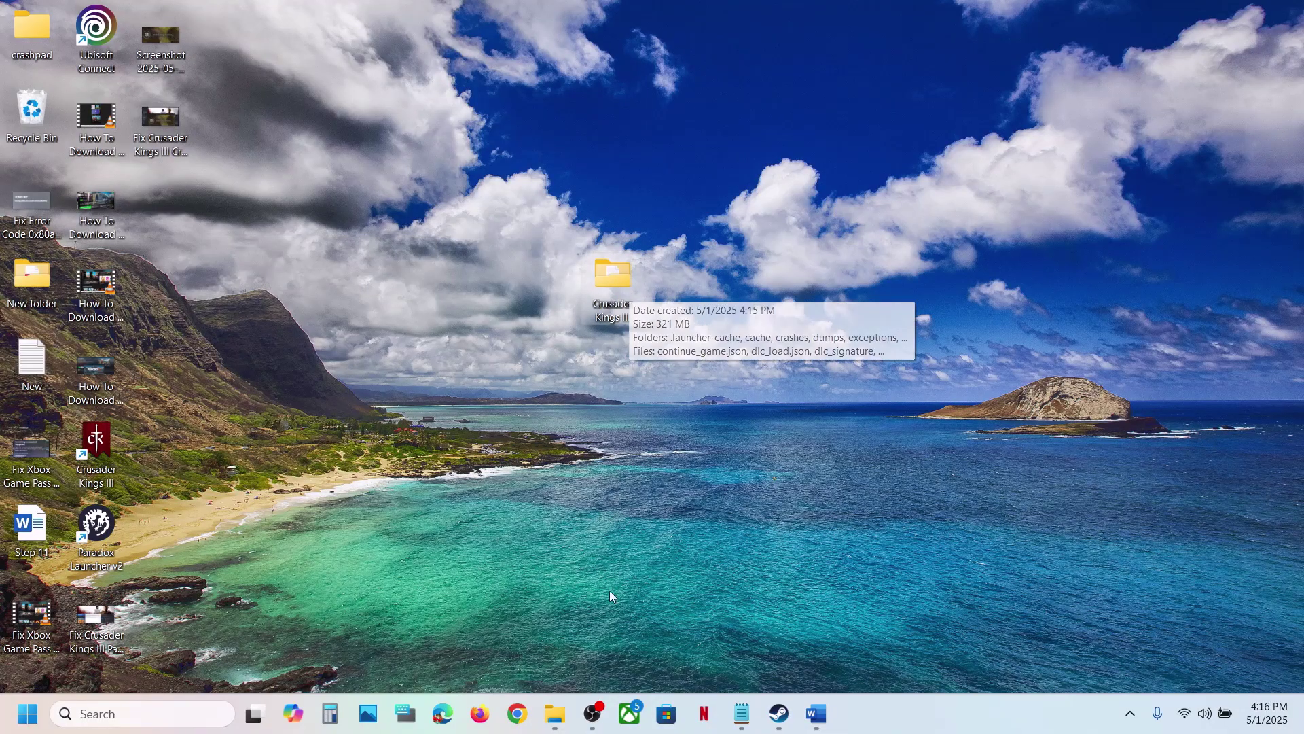
click(556, 715)
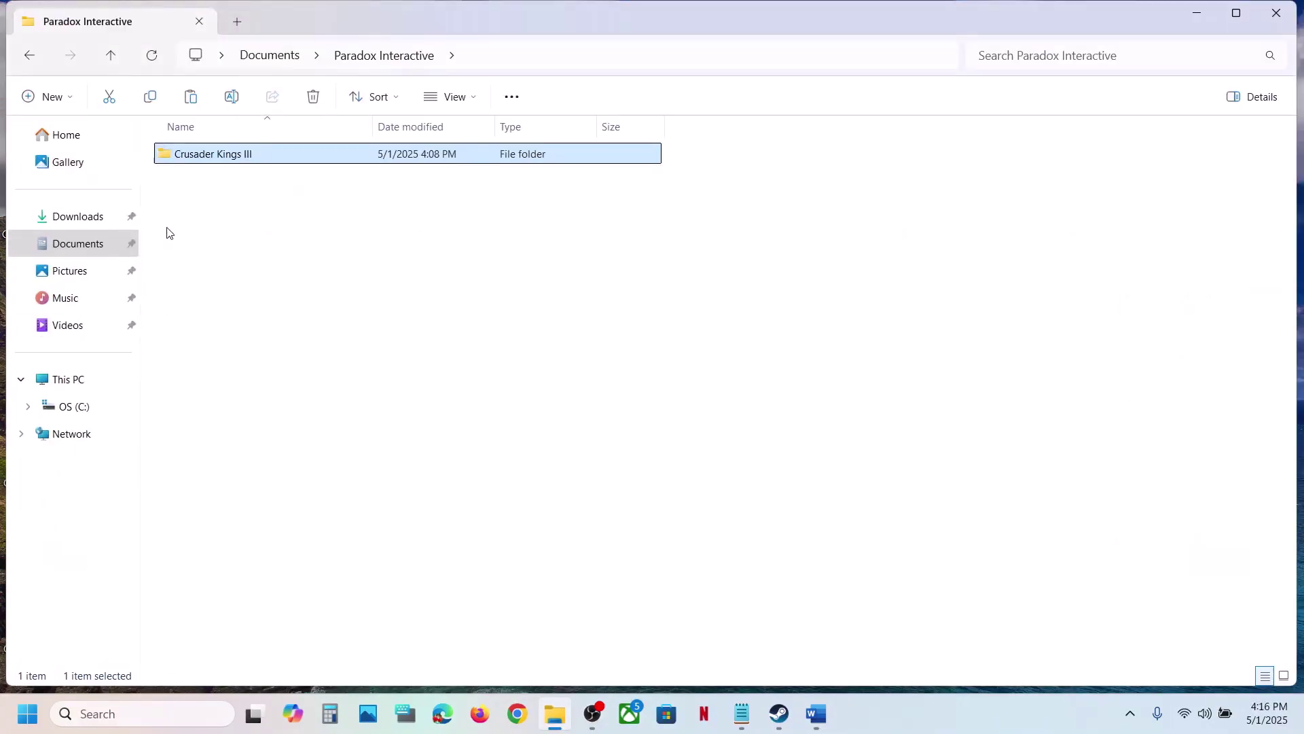
- Rename the Crusader Kings III folder to 'Crusader Kings III.old'
right_click(224, 157)
click(407, 178)
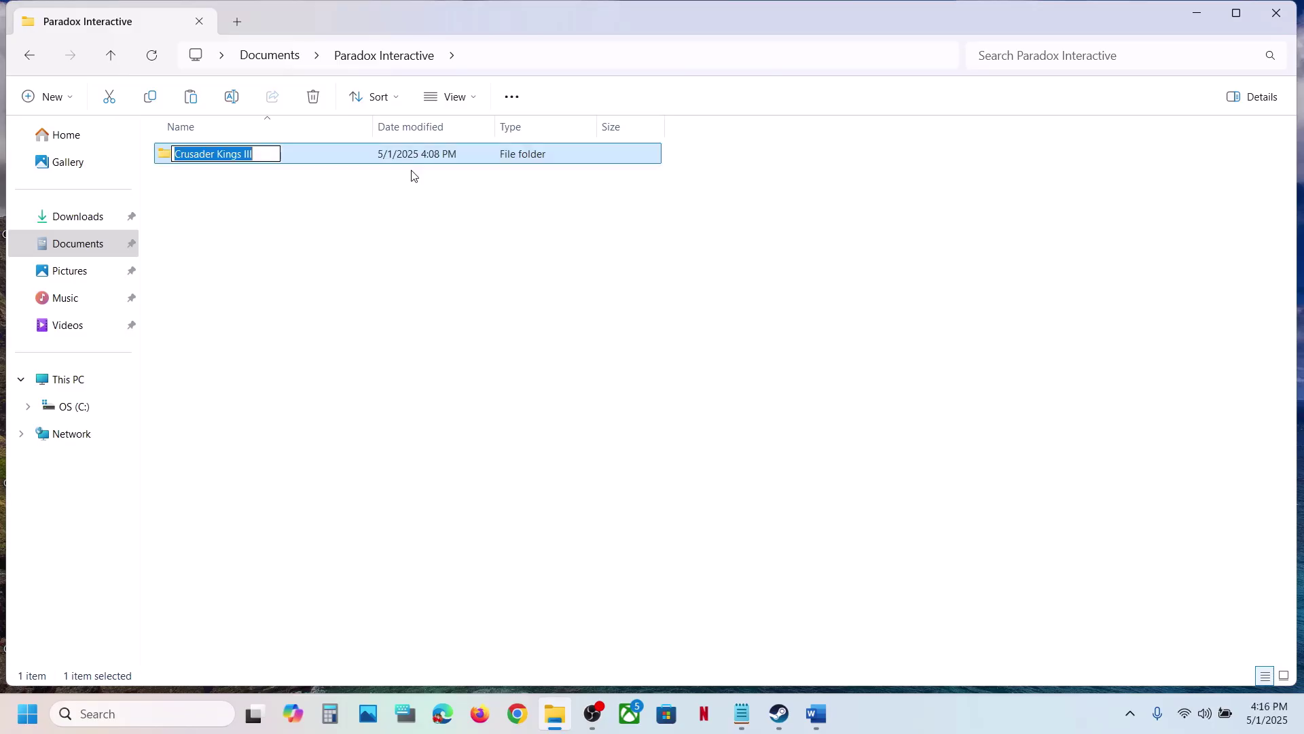
click(271, 156)
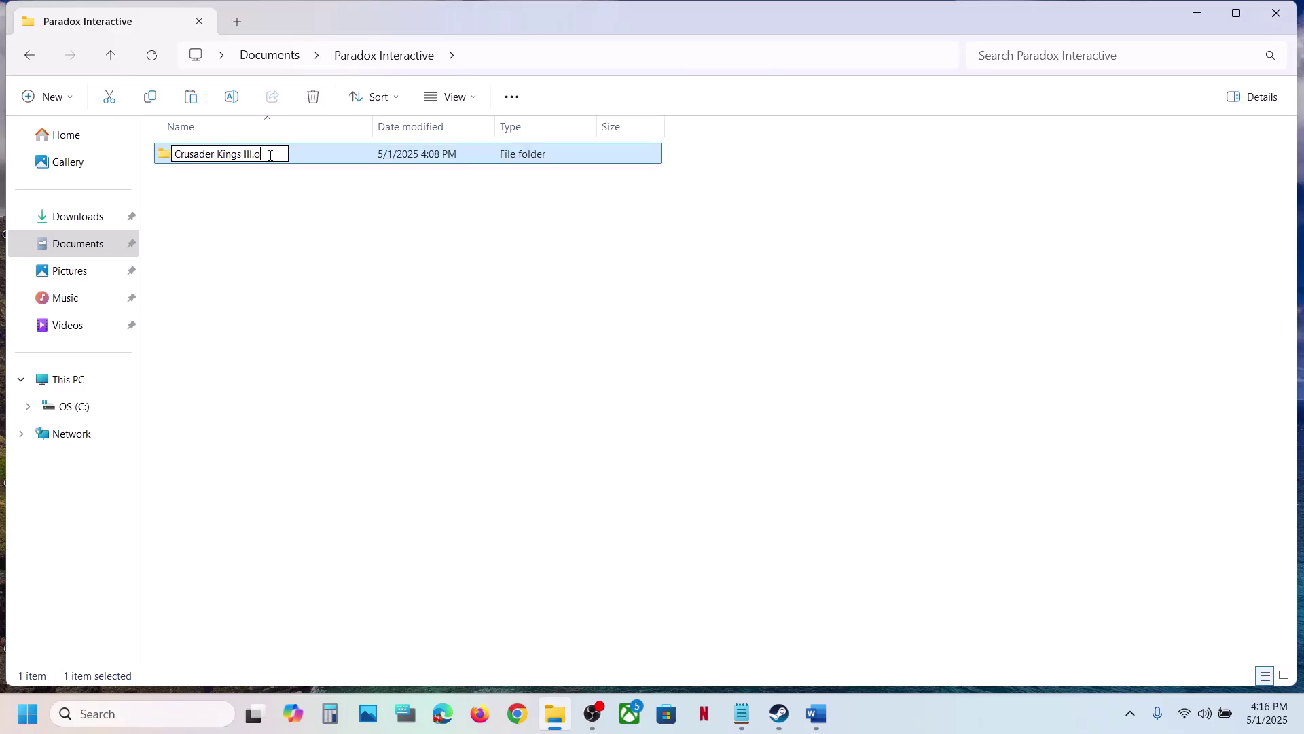
text(.old)
click(274, 175)
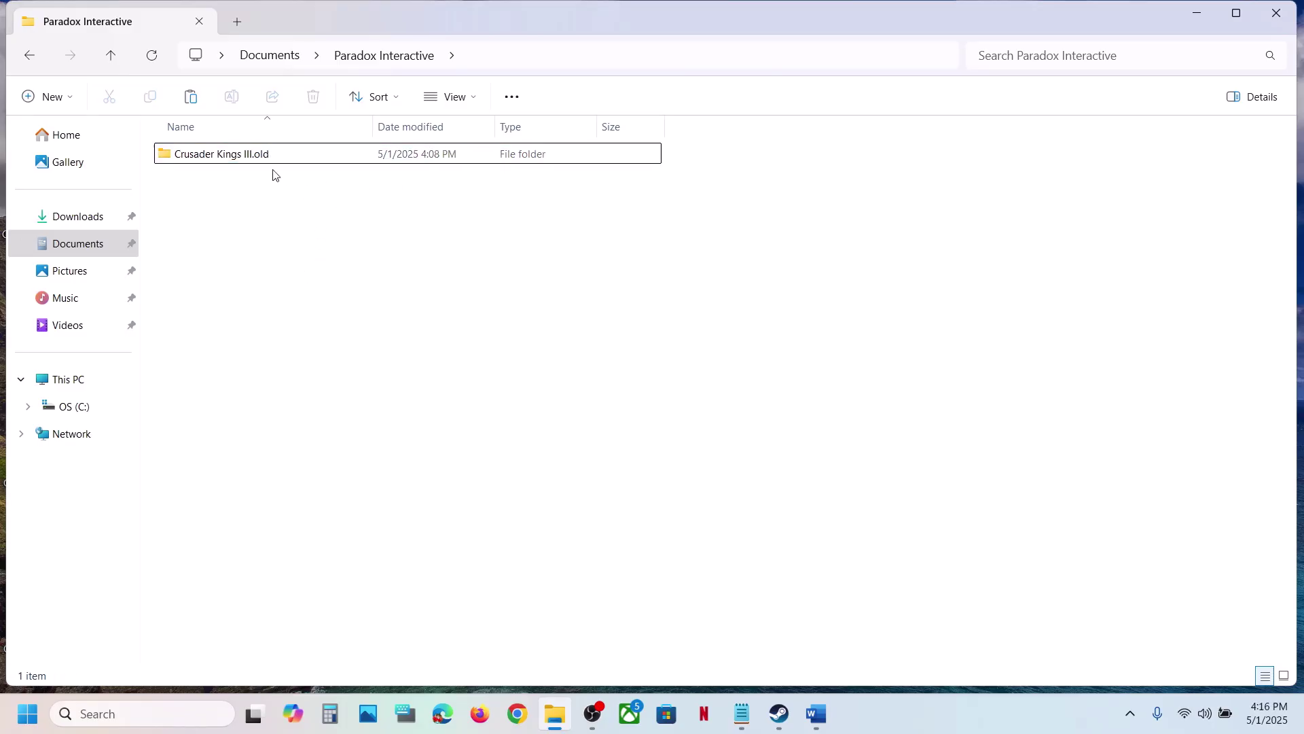
click(779, 713)
- Highlight 'Verify the game files' in the Word guide's Step 7
click(816, 714)
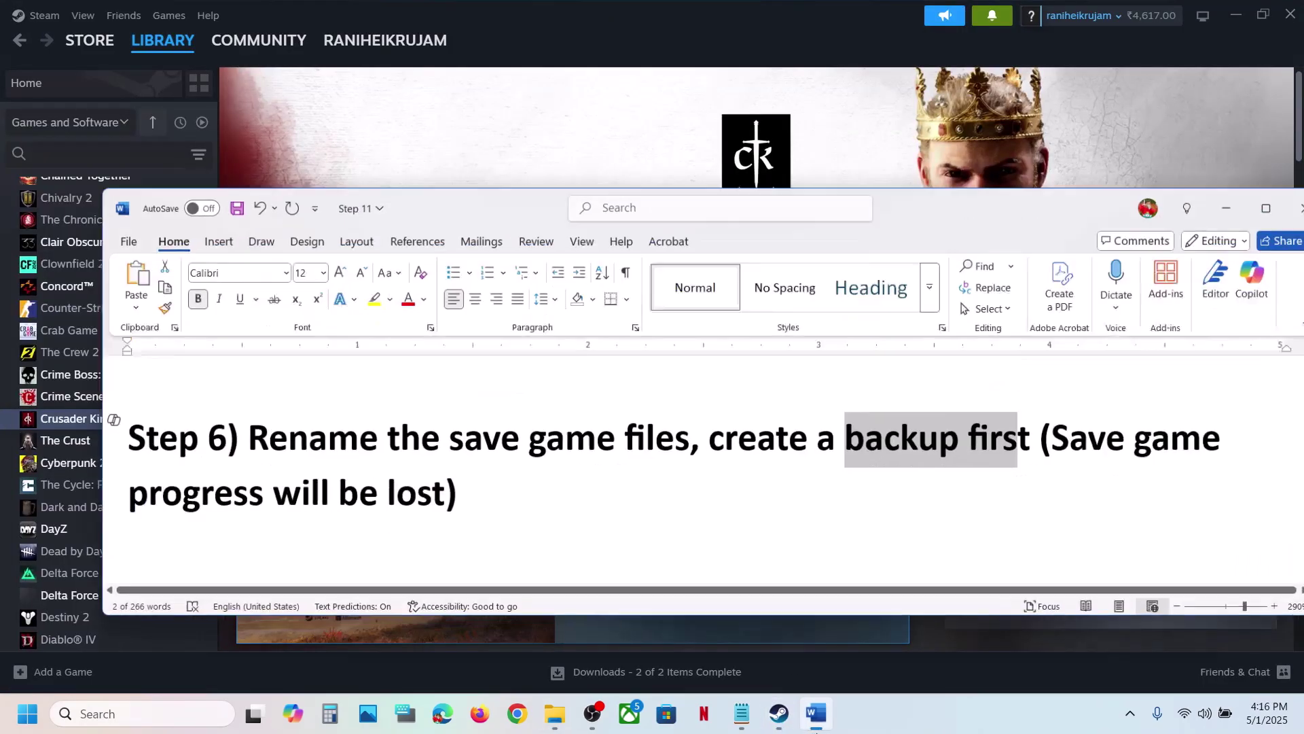
scroll(527, 371, down, 3)
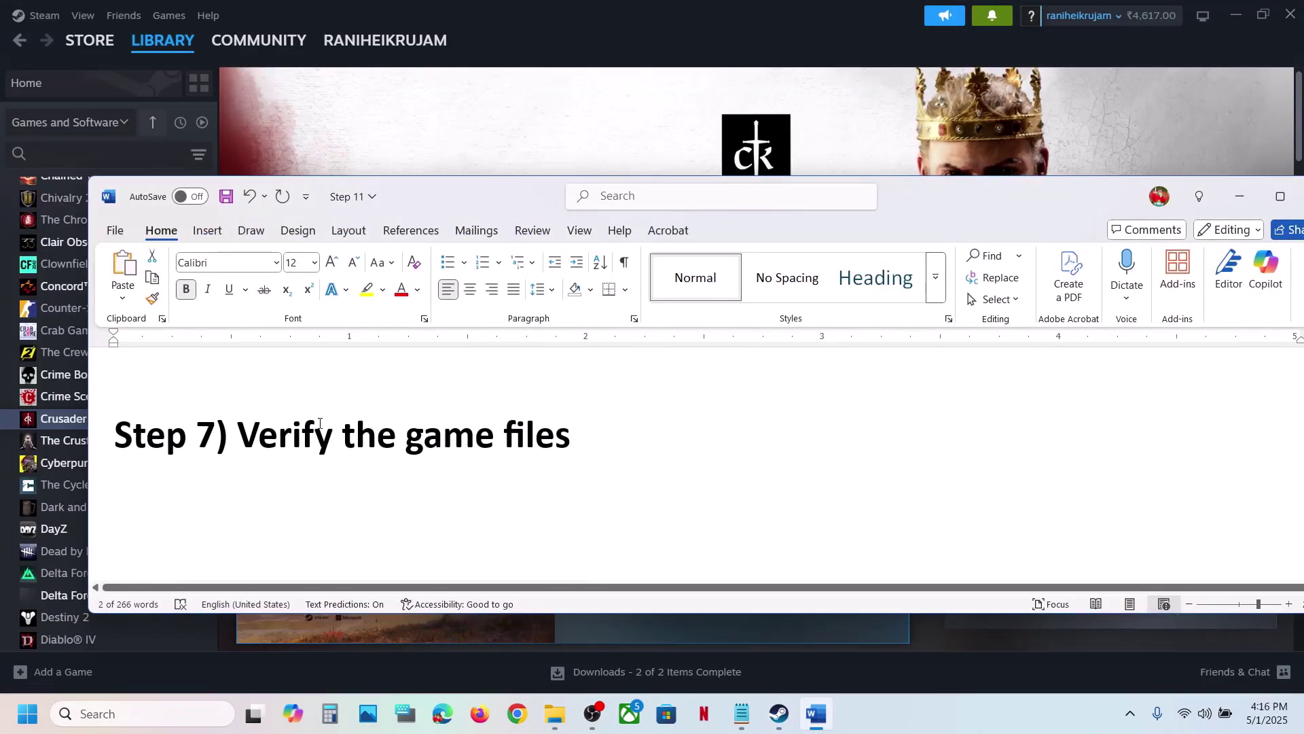
drag(238, 443, 536, 445)
- Run Verify integrity of game files from Crusader Kings III's Installed Files properties in Steam
click(530, 142)
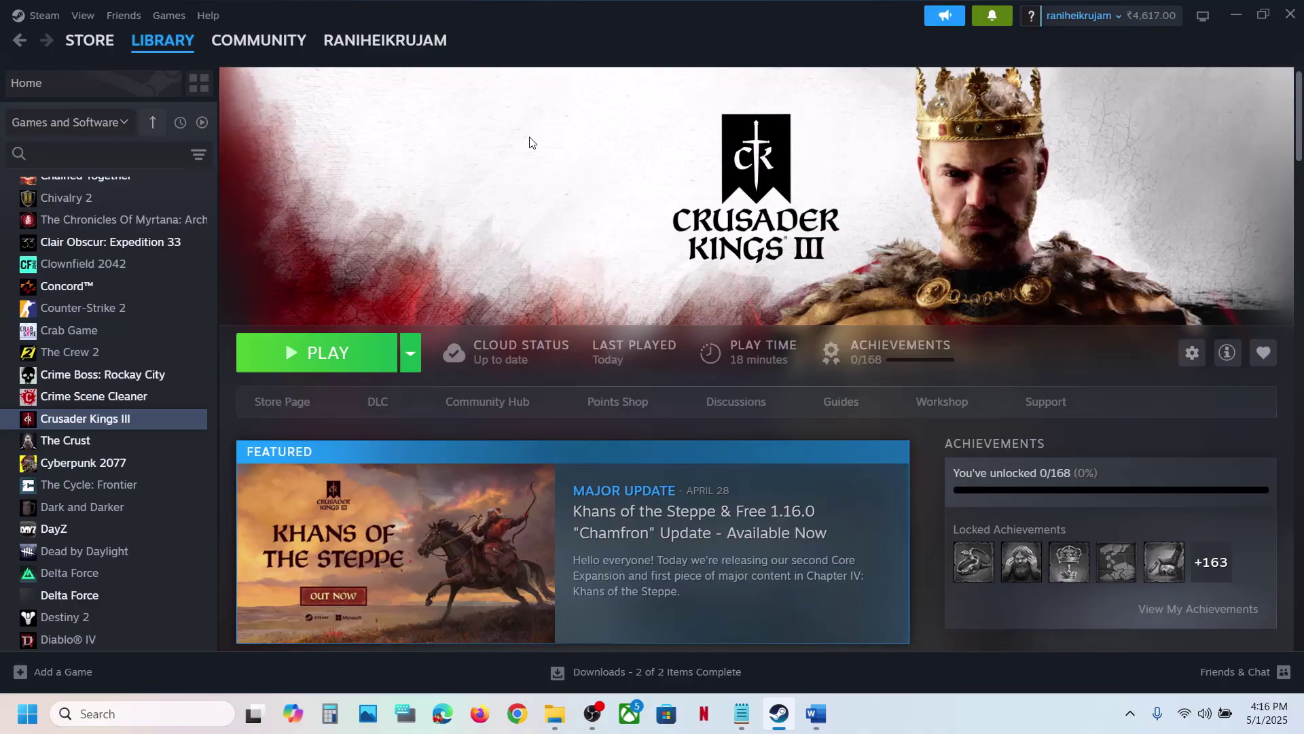
right_click(146, 418)
click(190, 549)
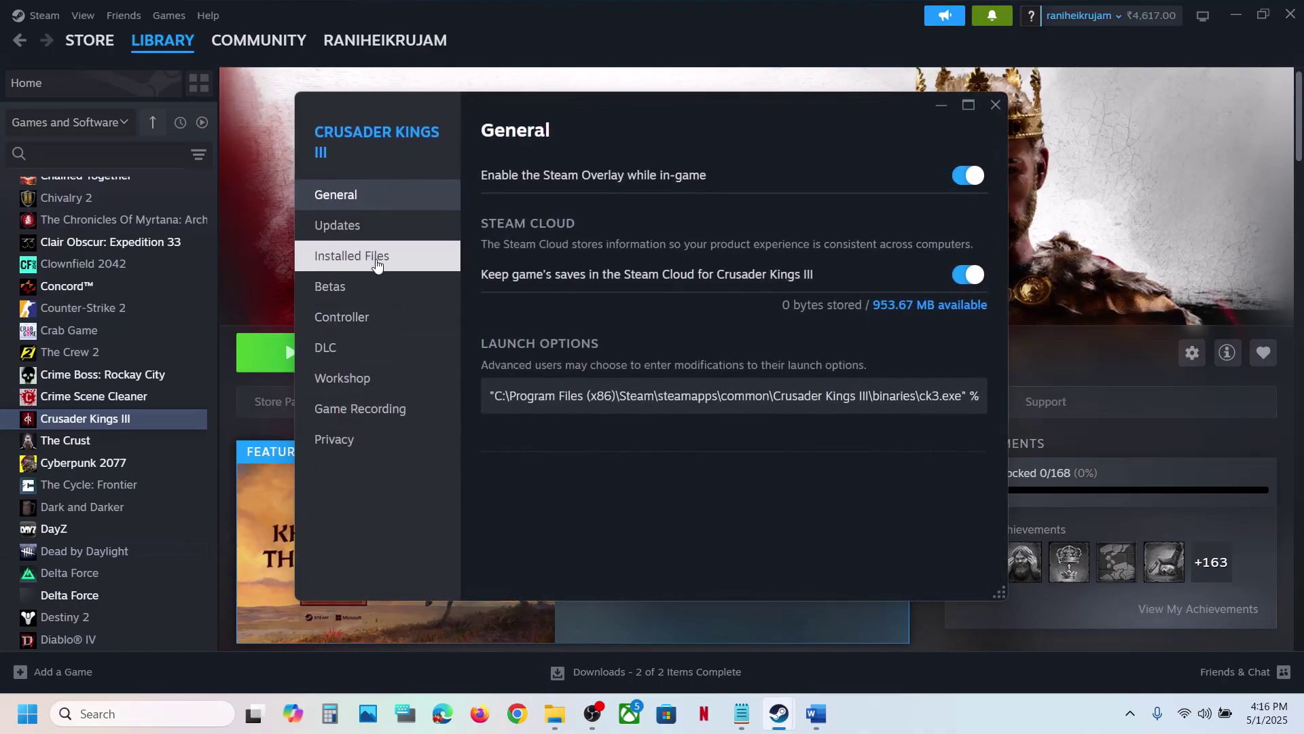
click(373, 258)
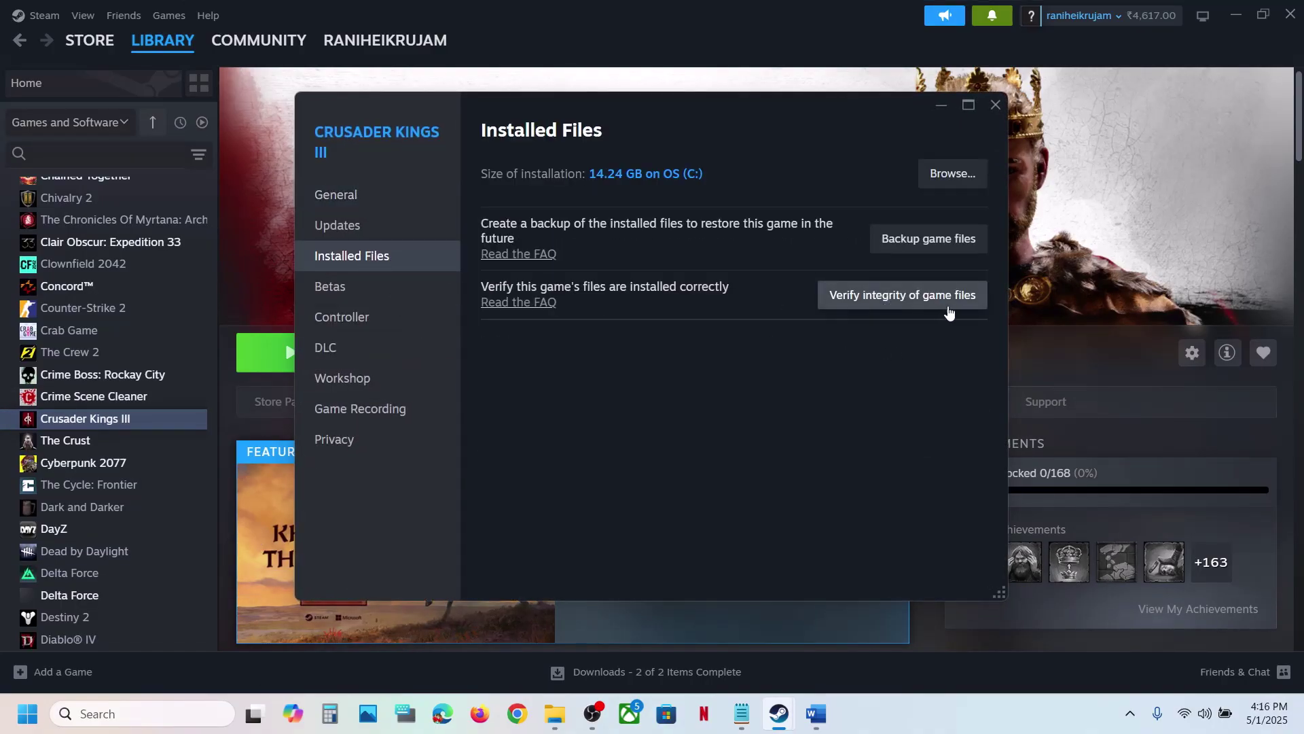
click(918, 307)
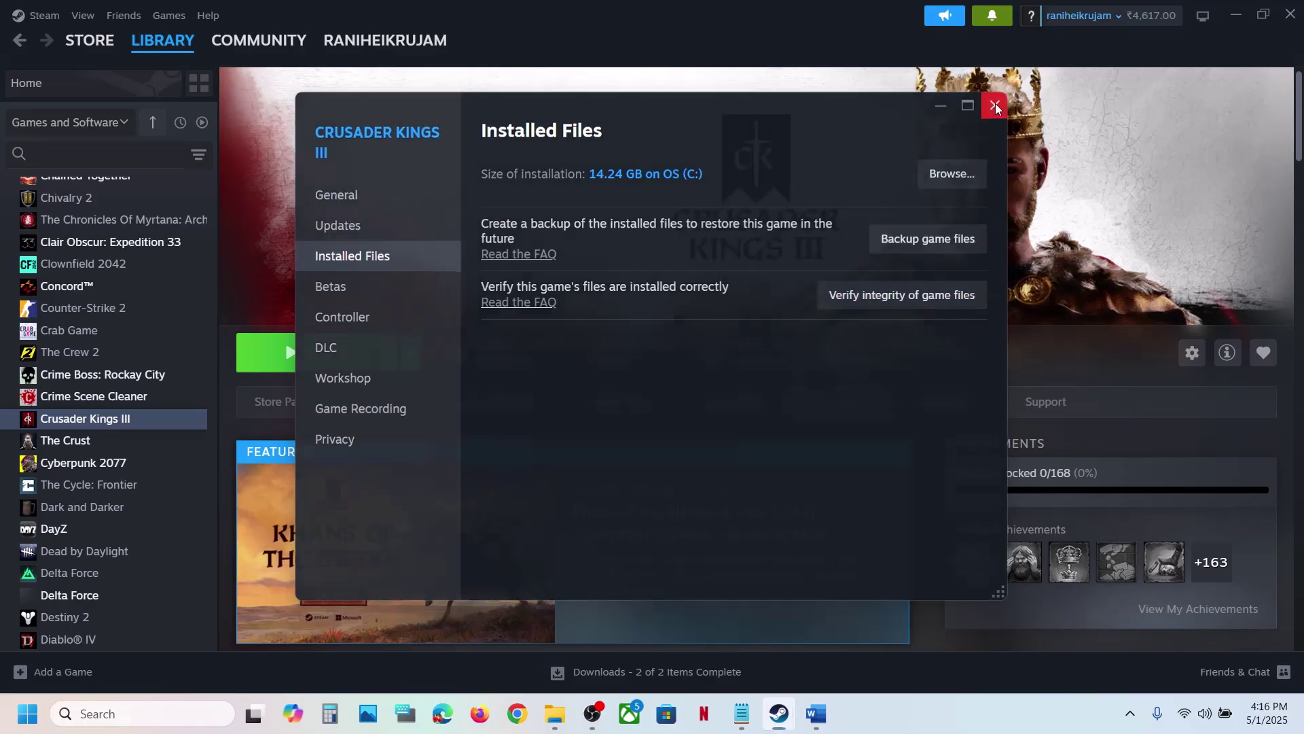
click(996, 103)
mouse_move(817, 729)
click(823, 611)
- Restore the Word guide, move it fully onscreen, and maximize it
scroll(617, 394, down, 5)
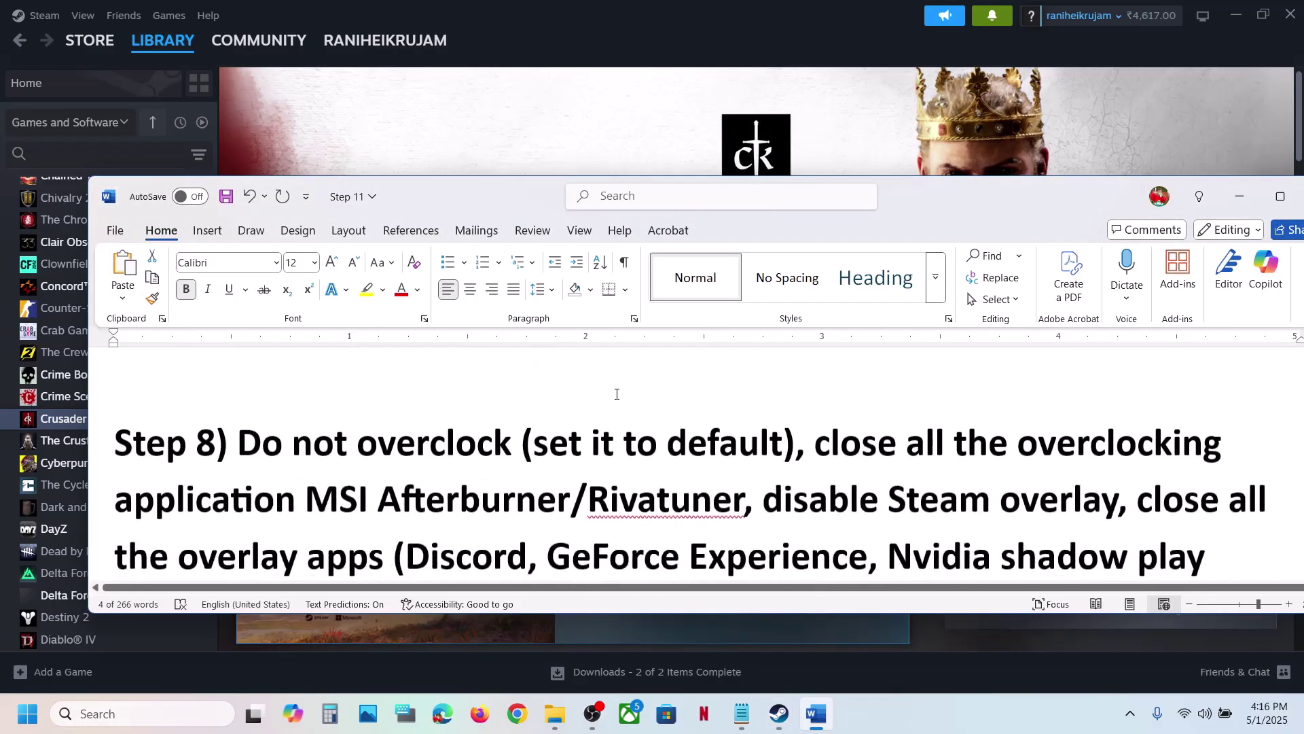
click(816, 713)
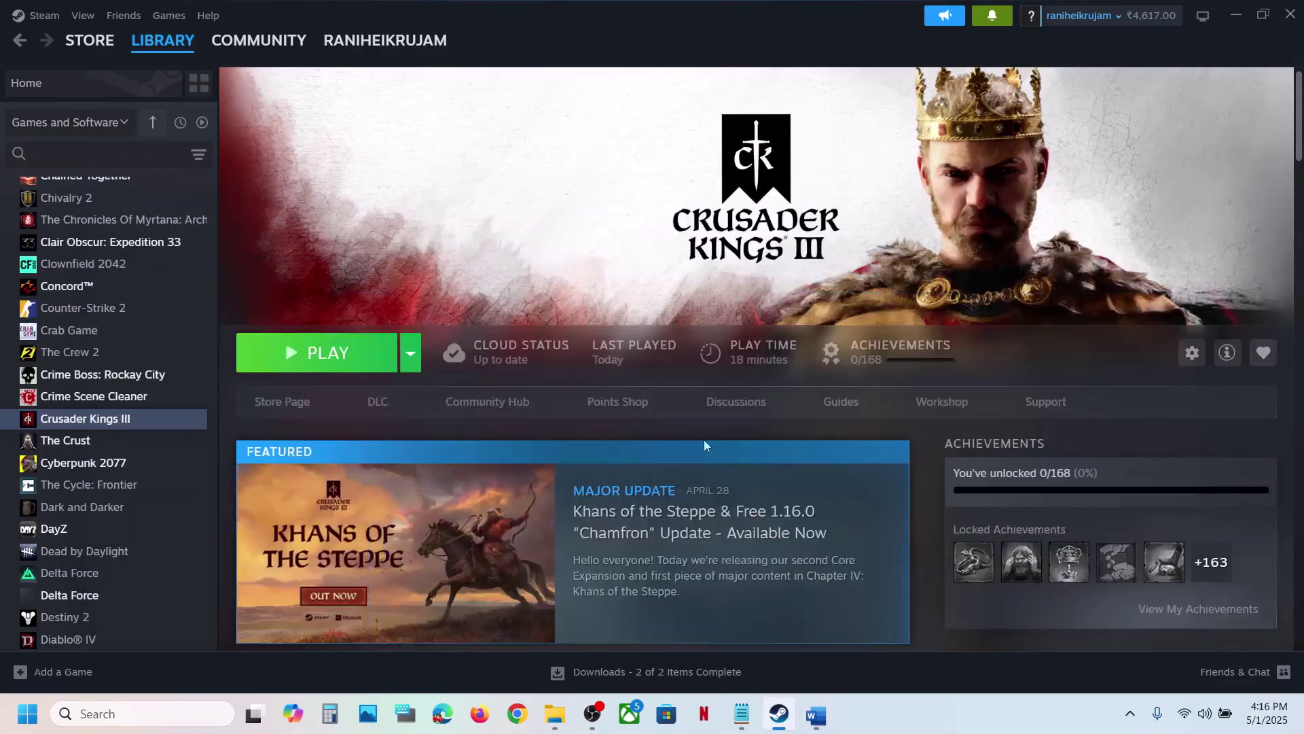
mouse_move(816, 712)
click(825, 655)
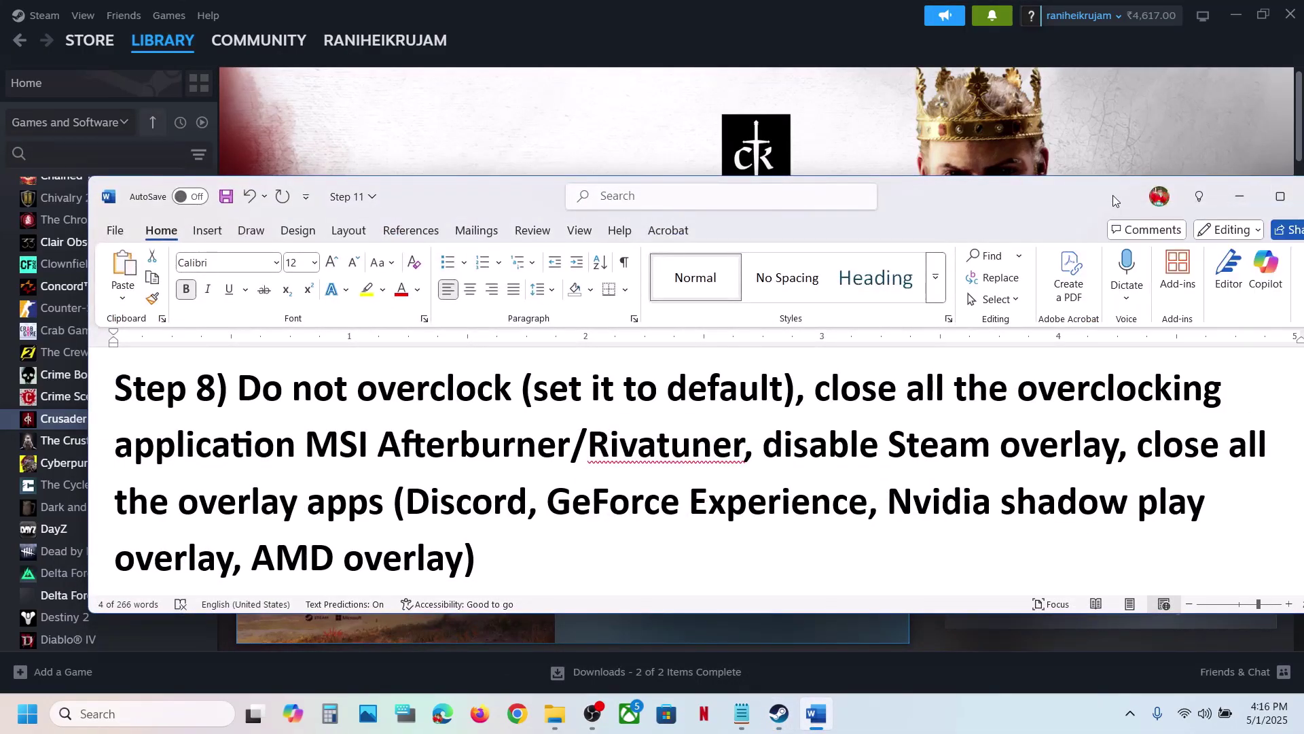
drag(1110, 195, 1062, 191)
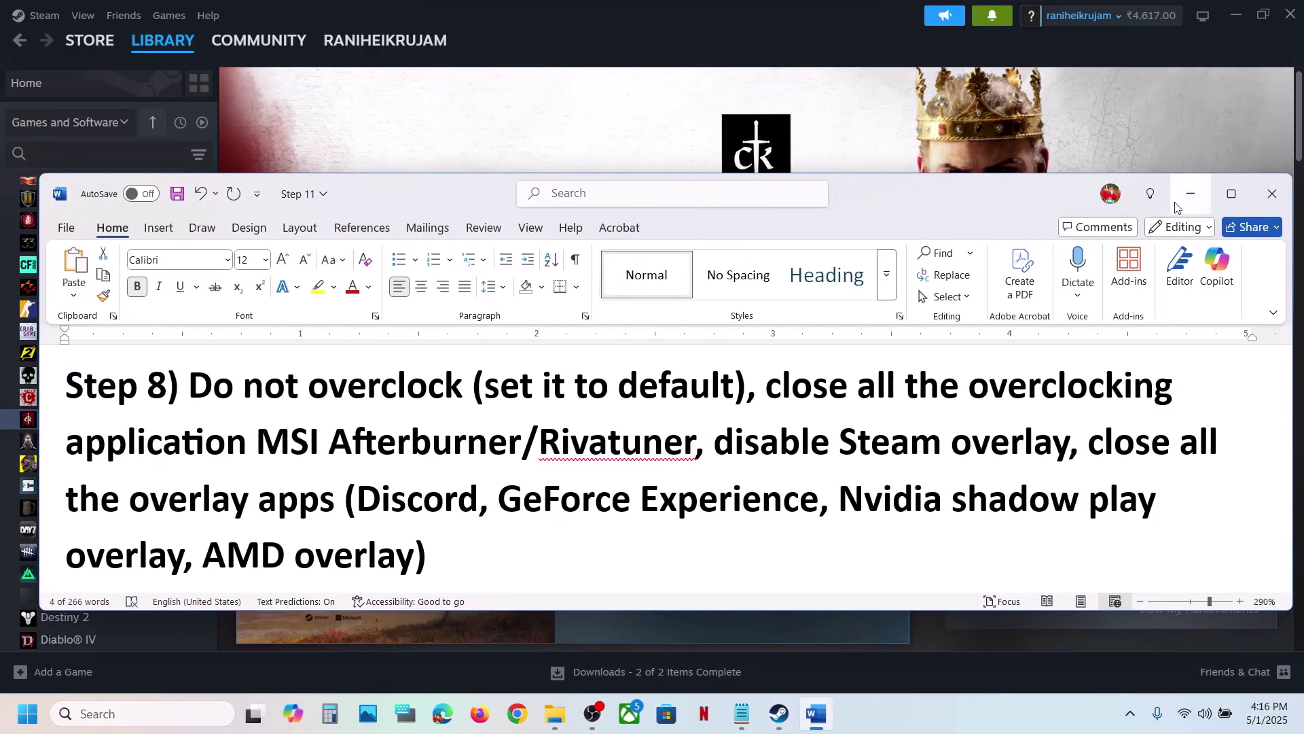
click(1232, 194)
scroll(847, 310, up, 2)
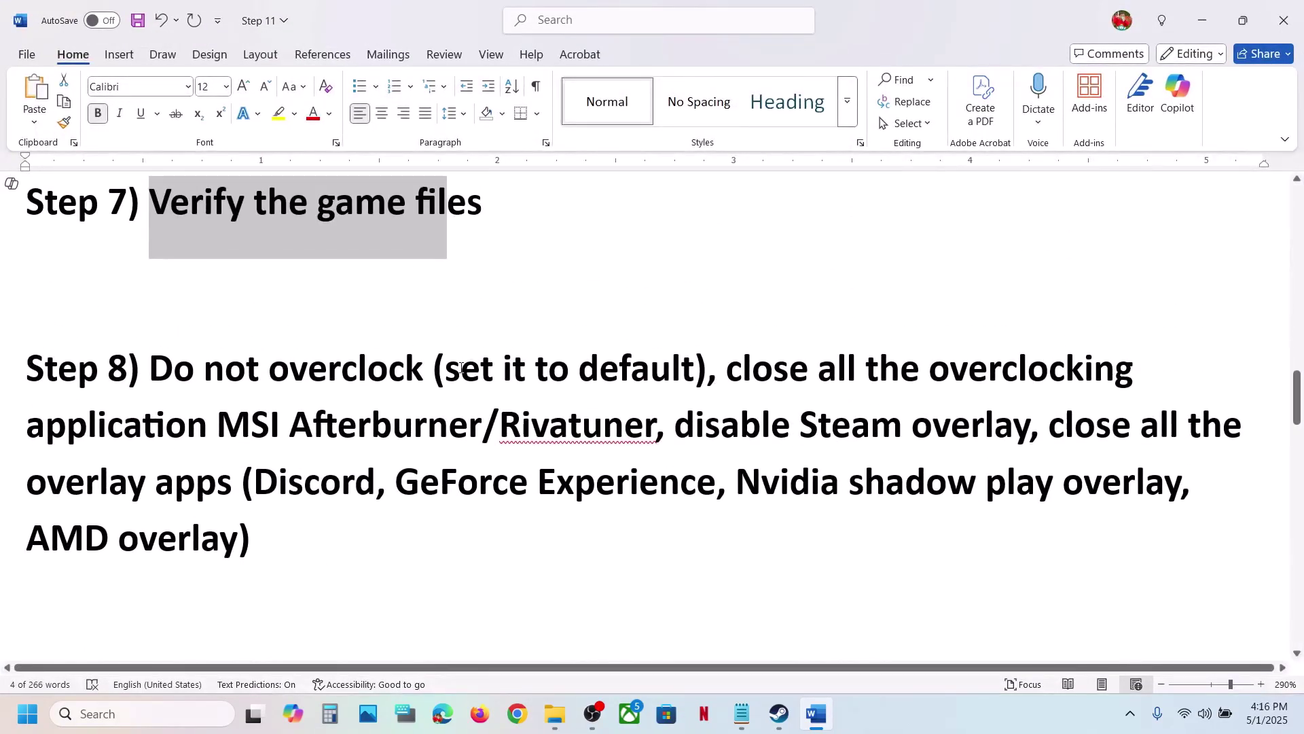
- Highlight Step 8's mentions of Rivatuner, overclocking, and disabling the Steam overlay
drag(446, 370, 328, 434)
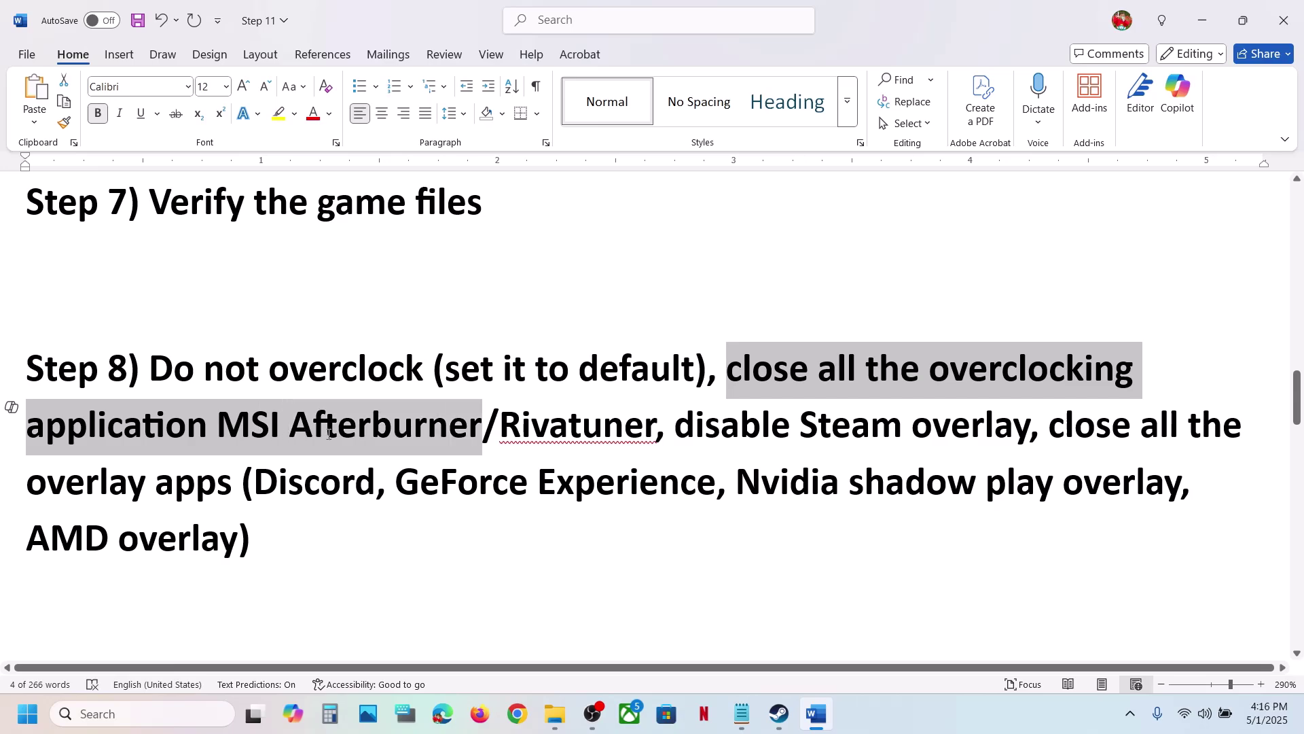
drag(435, 422, 589, 425)
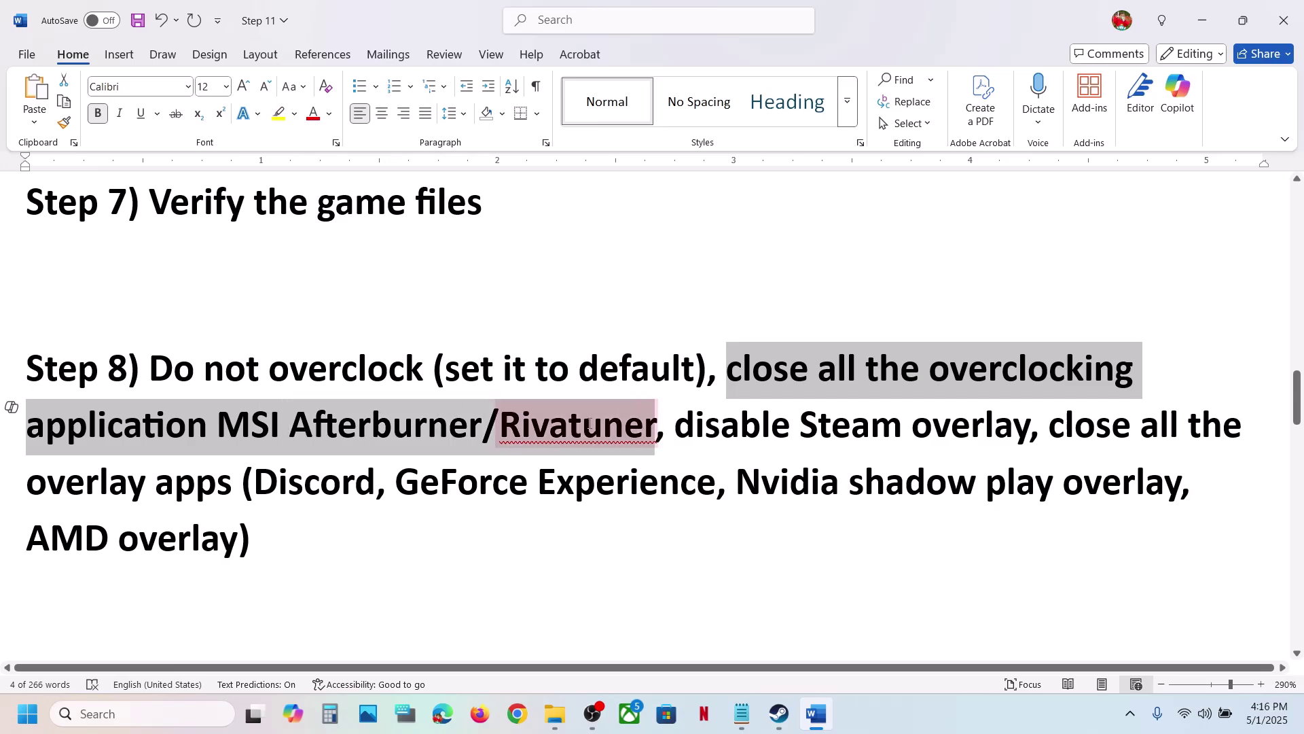
click(653, 427)
drag(931, 377, 1094, 372)
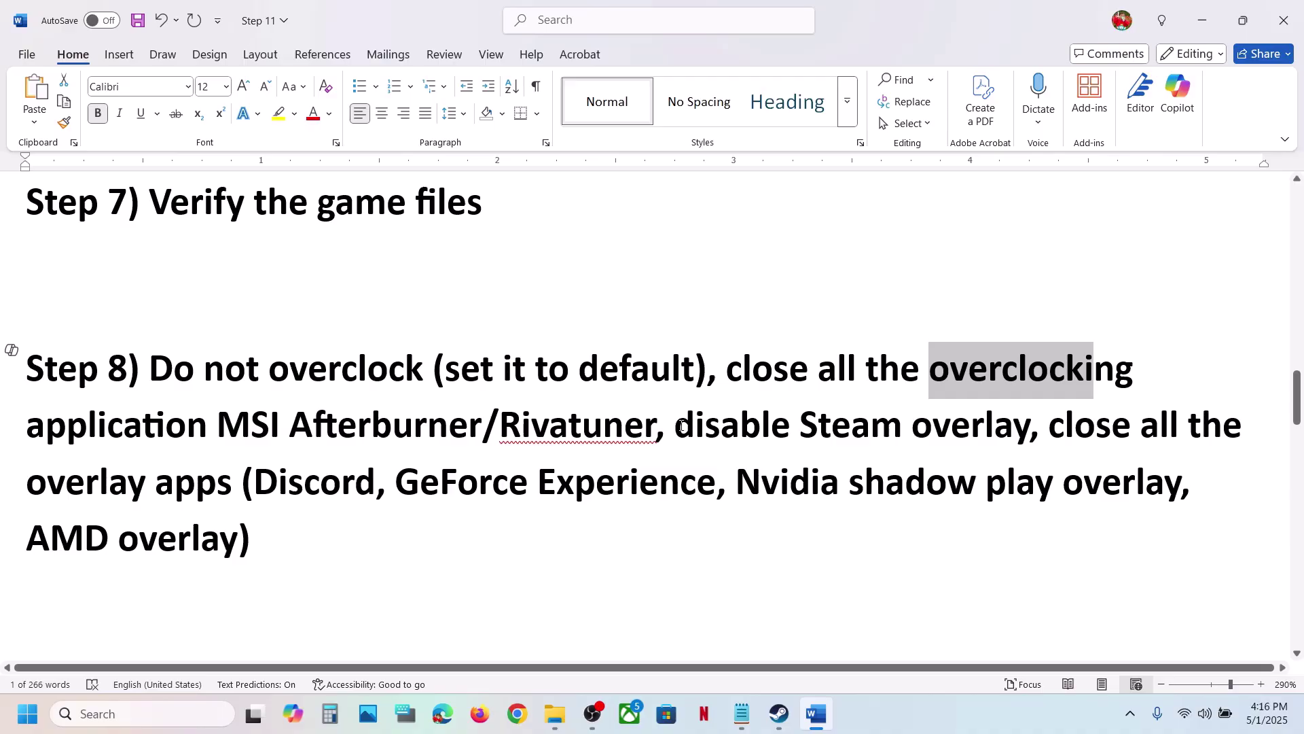
drag(682, 427, 1033, 426)
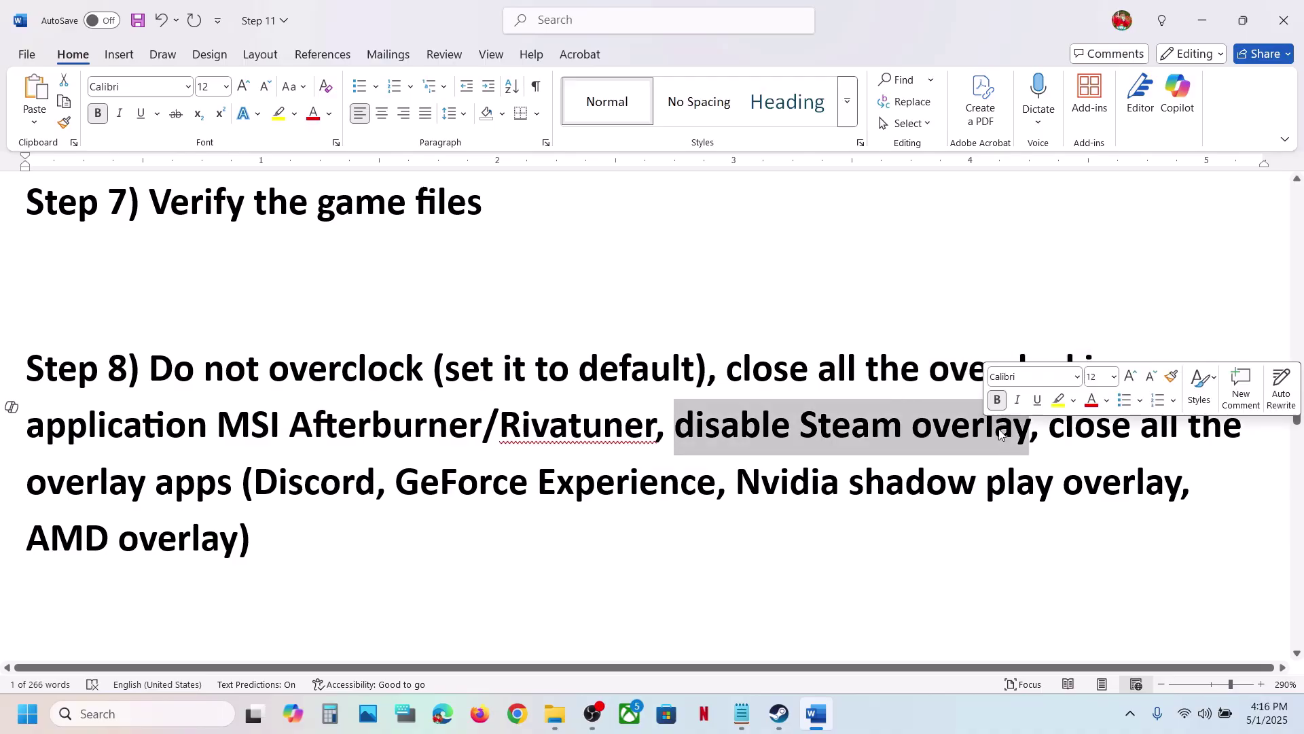
- Switch off 'Enable the Steam Overlay while in-game' in Crusader Kings III's properties and return to Word
click(779, 713)
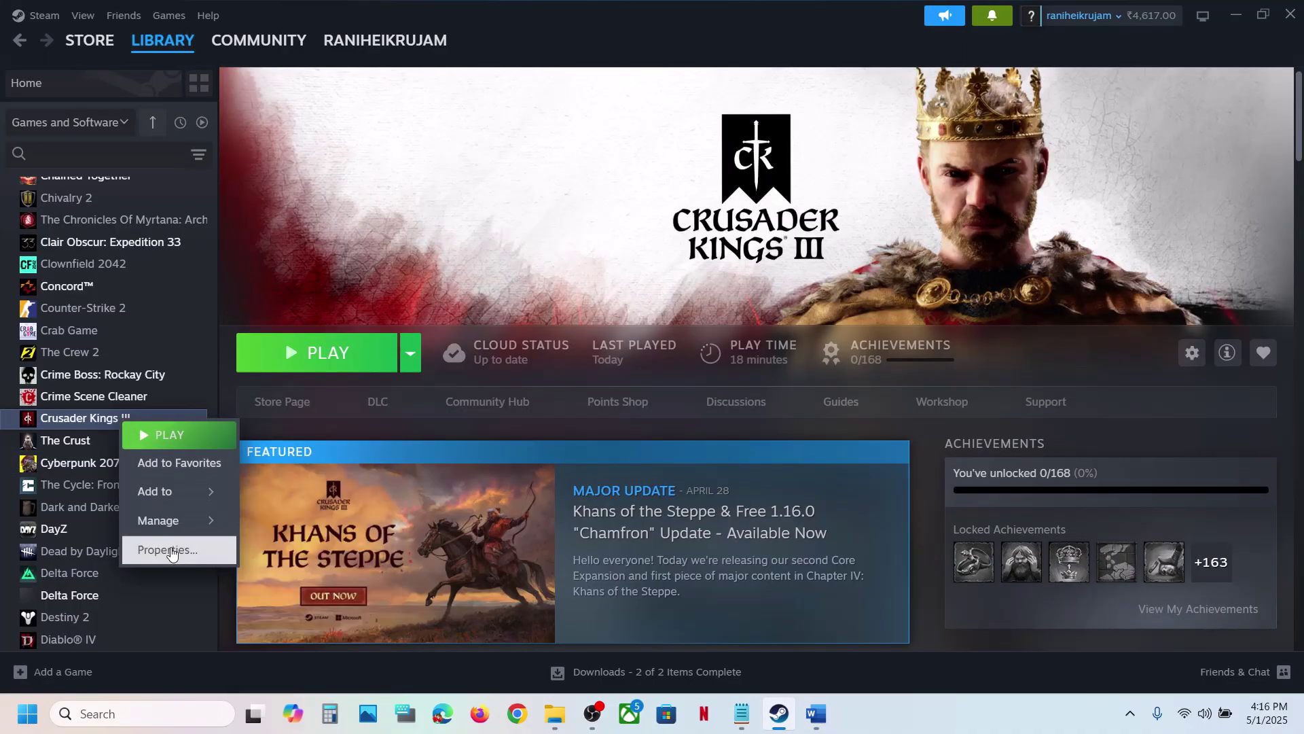
click(167, 550)
click(956, 181)
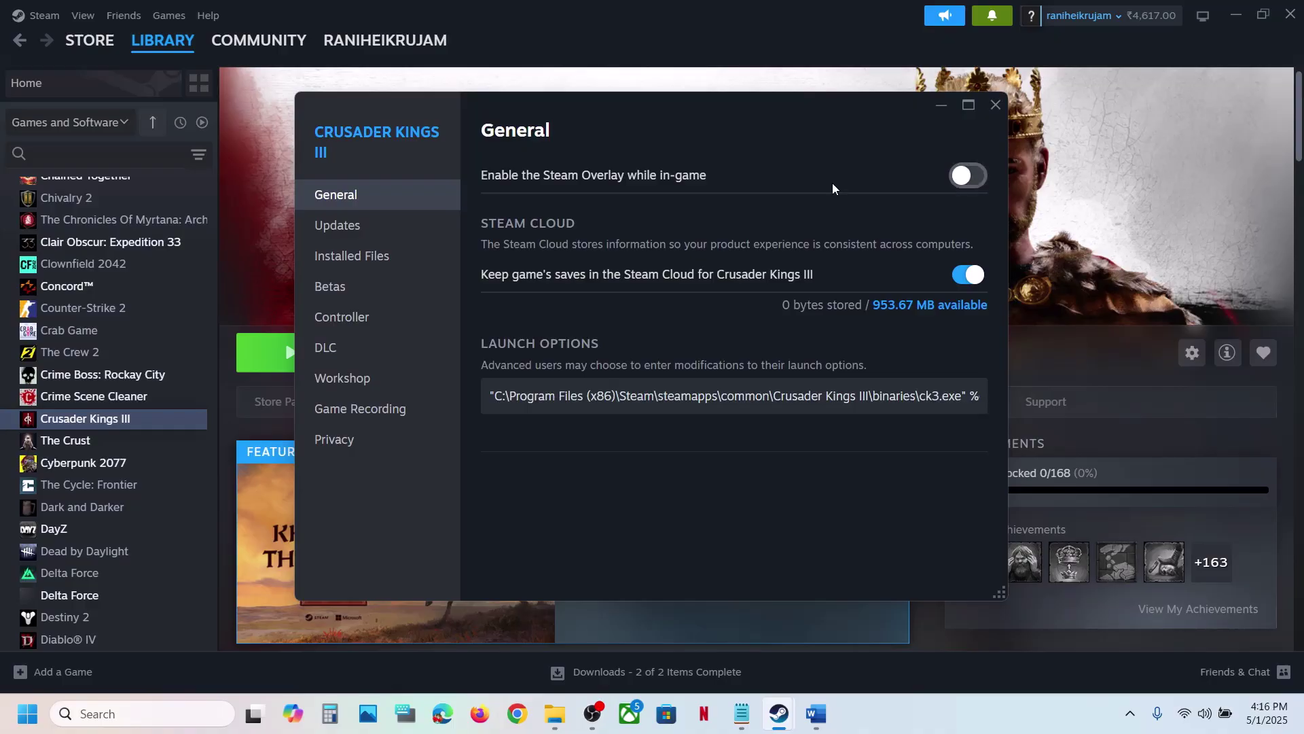
click(995, 105)
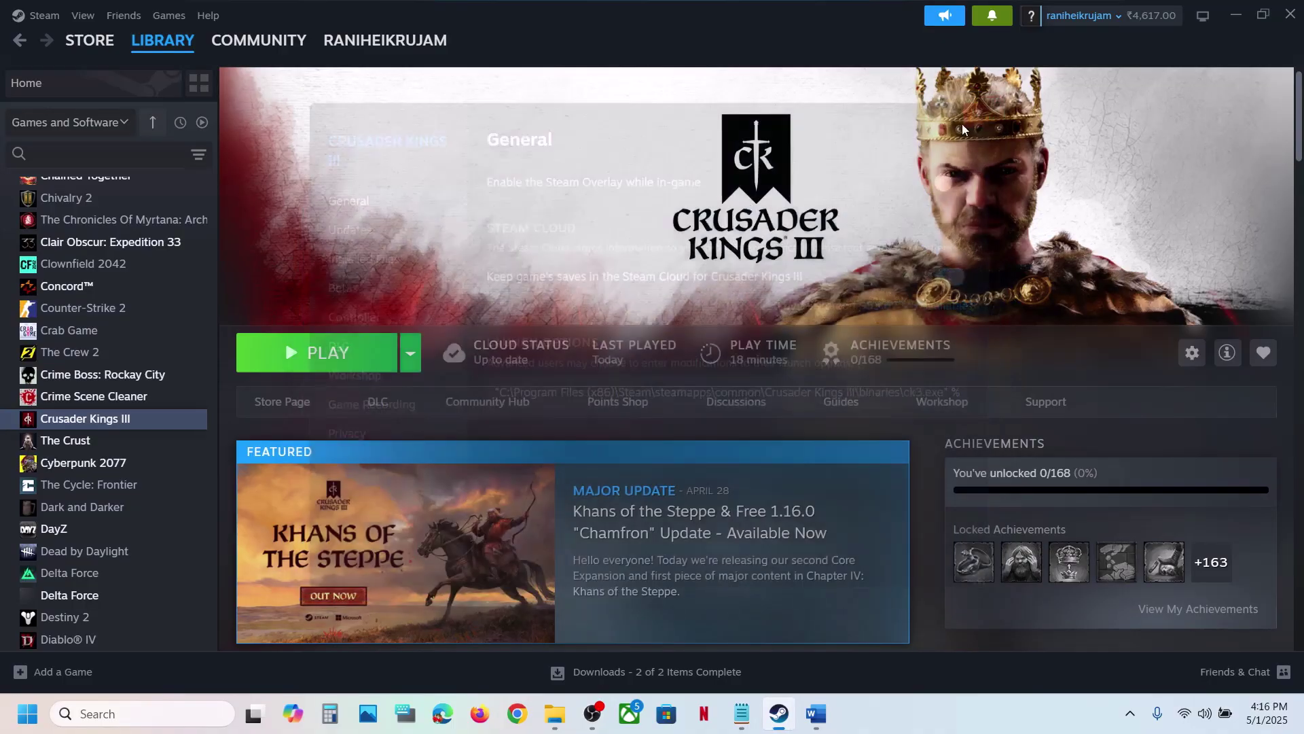
click(822, 720)
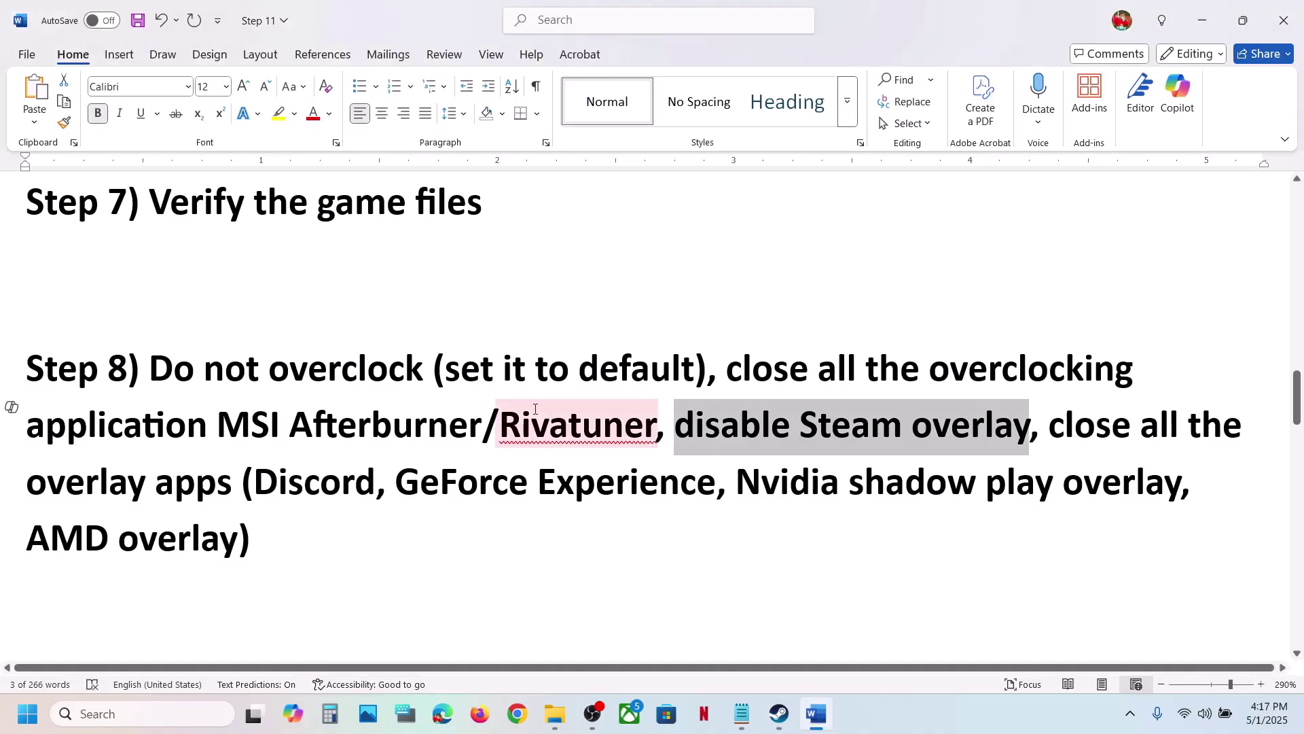
- Launch NVIDIA App via an 'nvi' search, confirm the NVIDIA overlay is off, and close it
scroll(856, 416, down, 1)
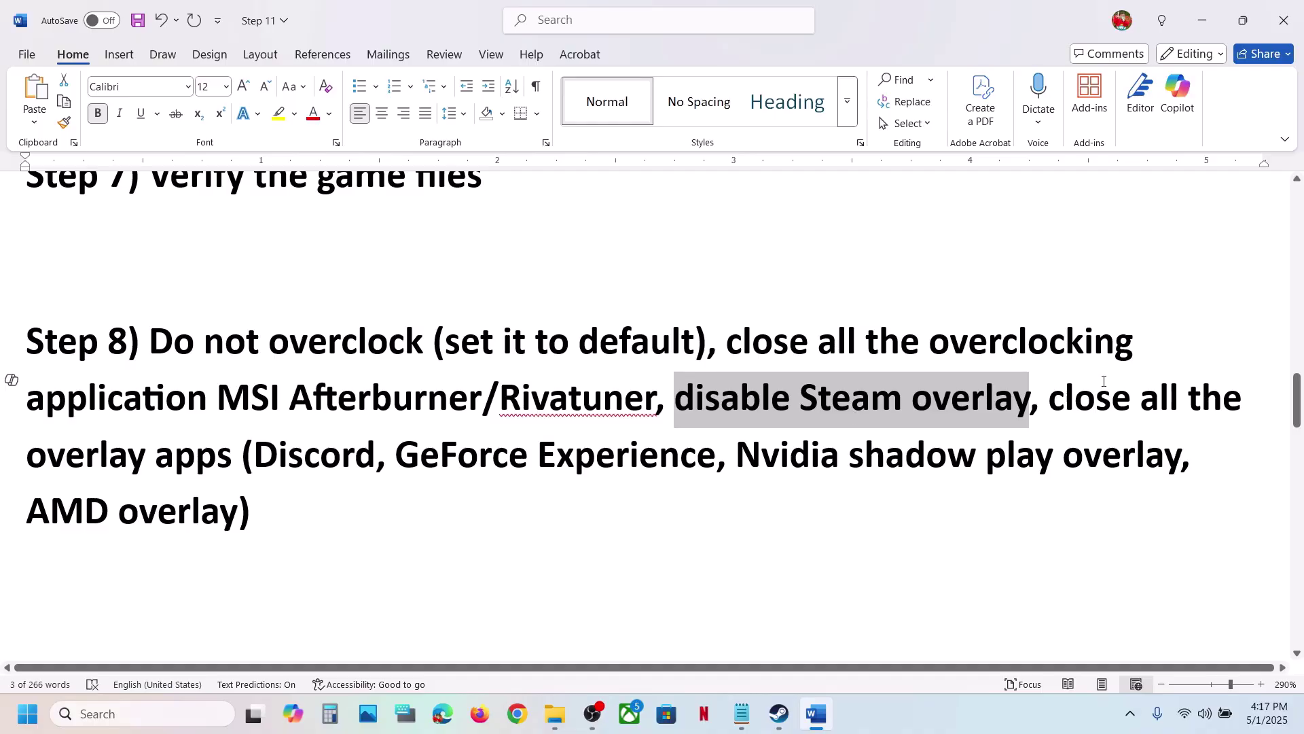
drag(1065, 391, 376, 457)
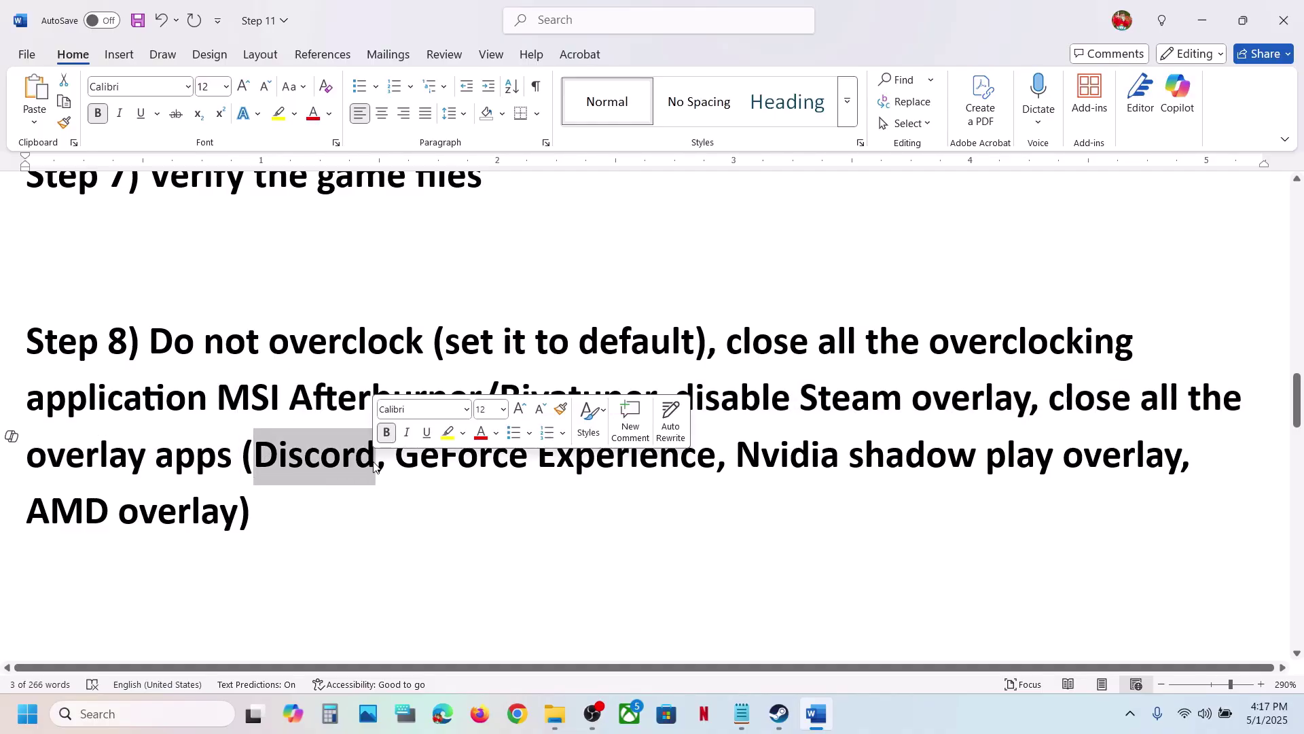
click(170, 725)
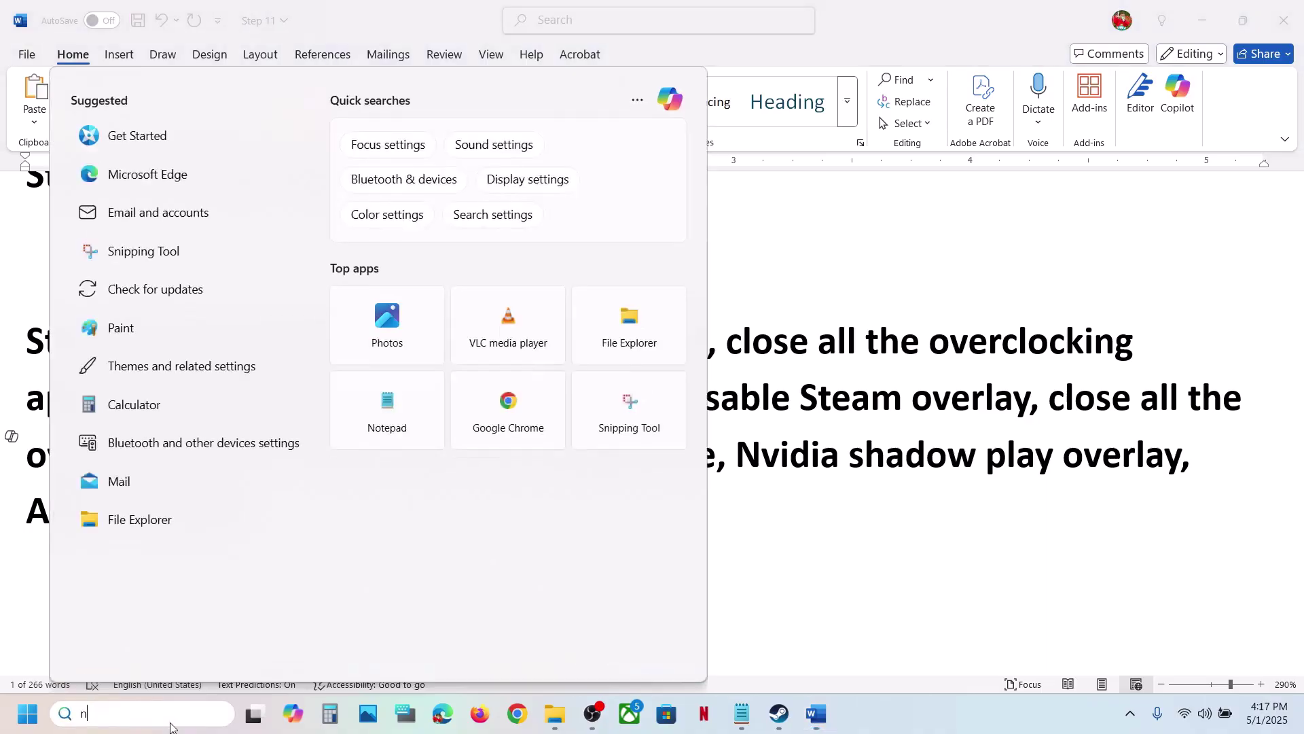
text(nvi)
key(Return)
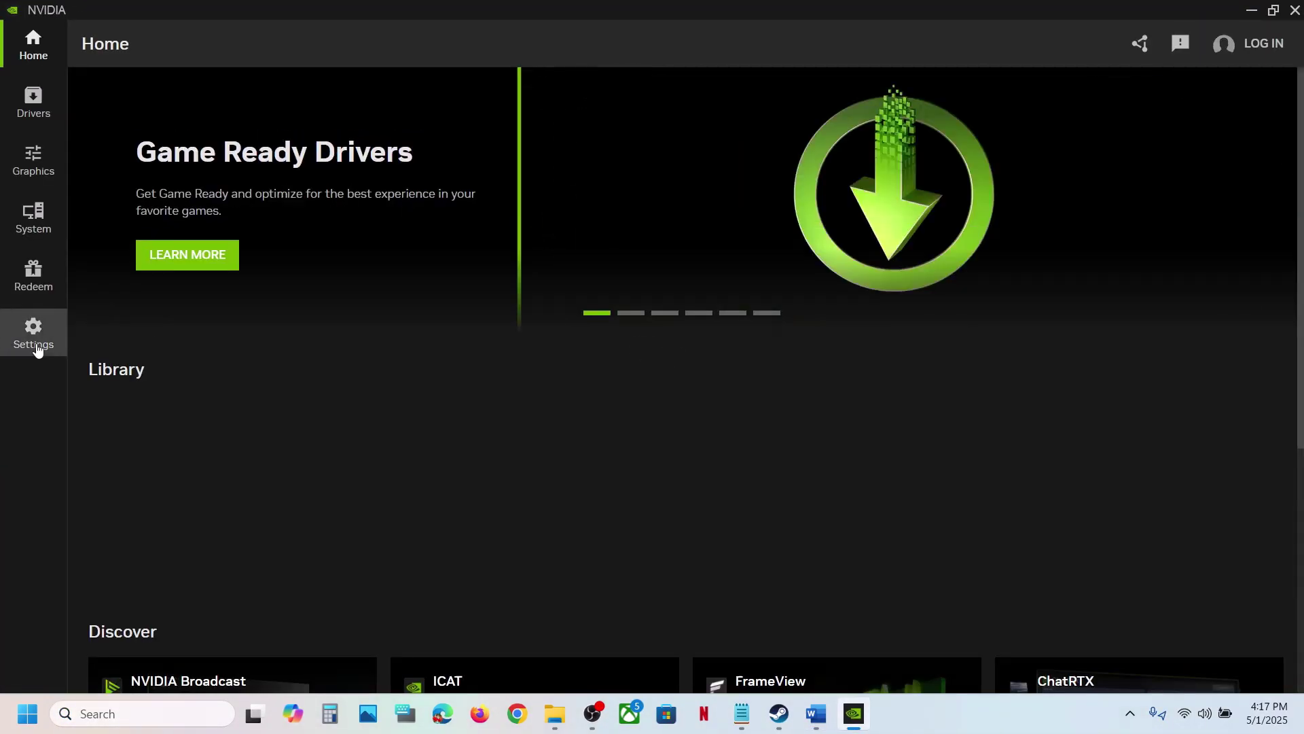
click(37, 340)
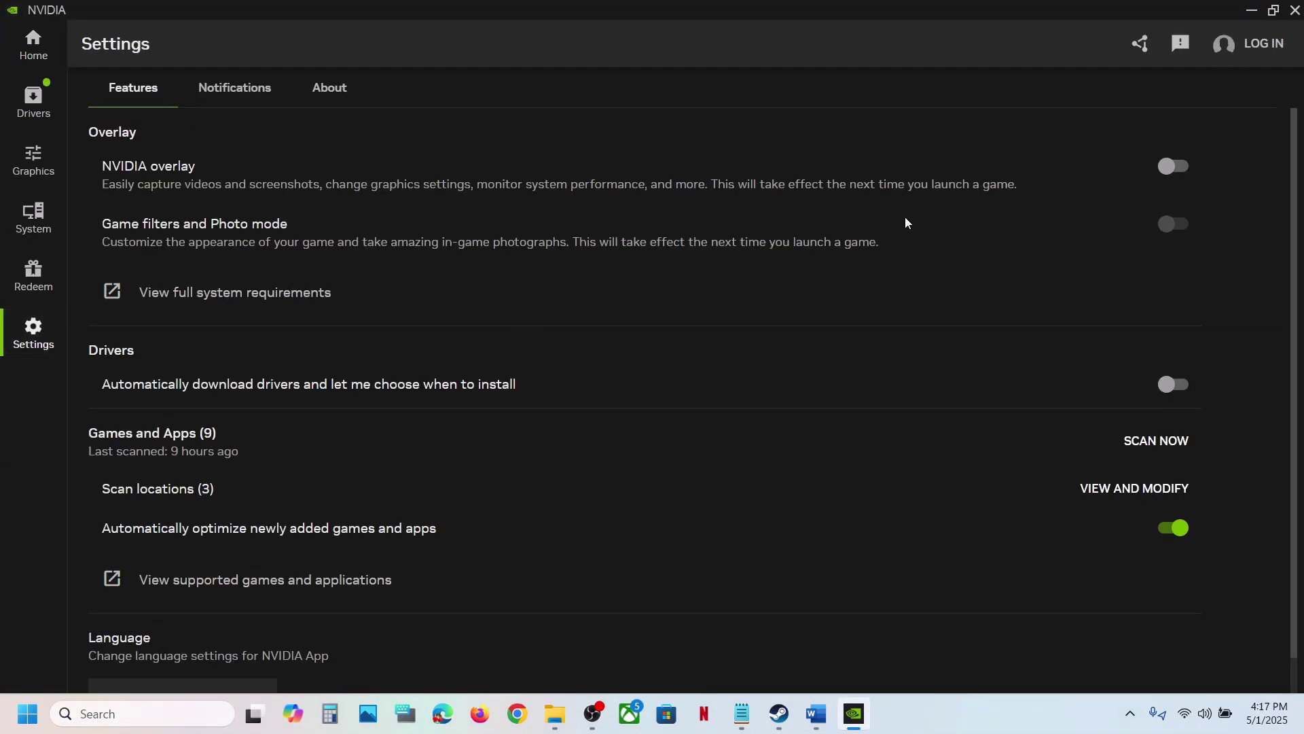
click(1298, 9)
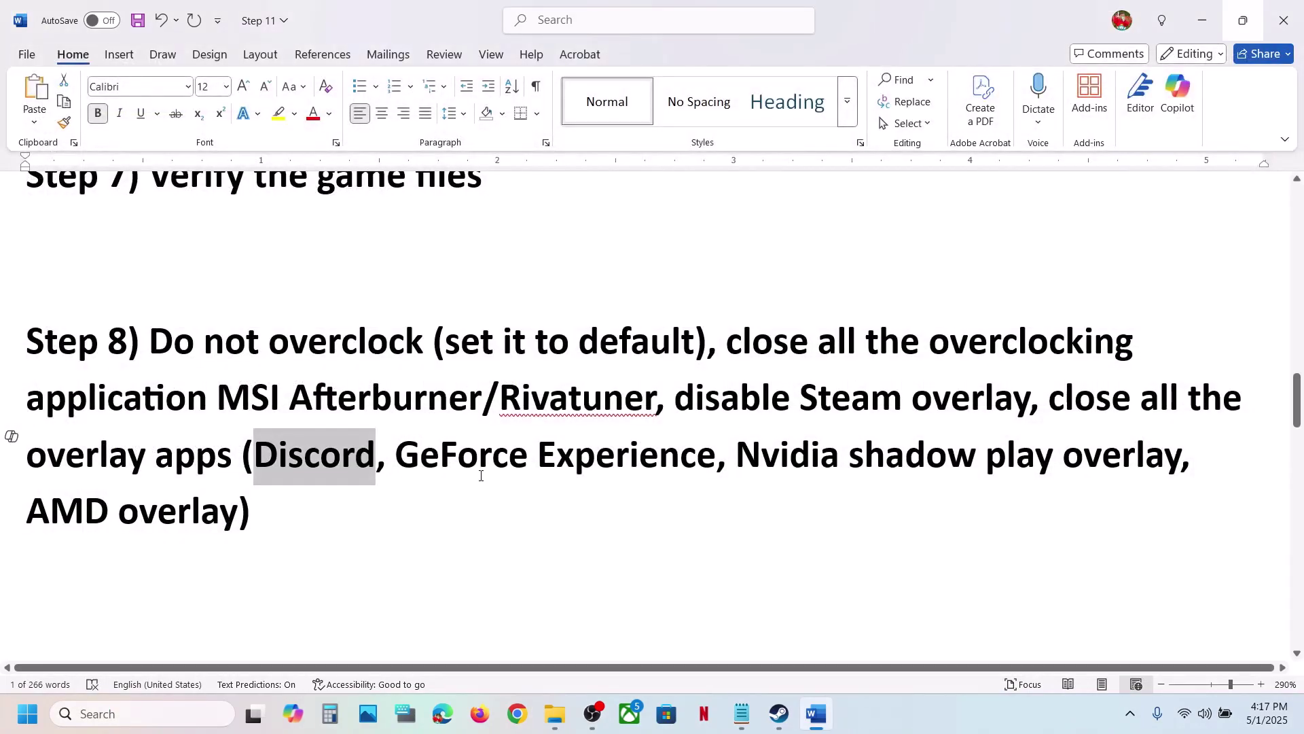
- Scroll the Word notes to Step 9 and open the NVIDIA driver download link
drag(1060, 401, 253, 498)
click(256, 504)
scroll(257, 505, down, 3)
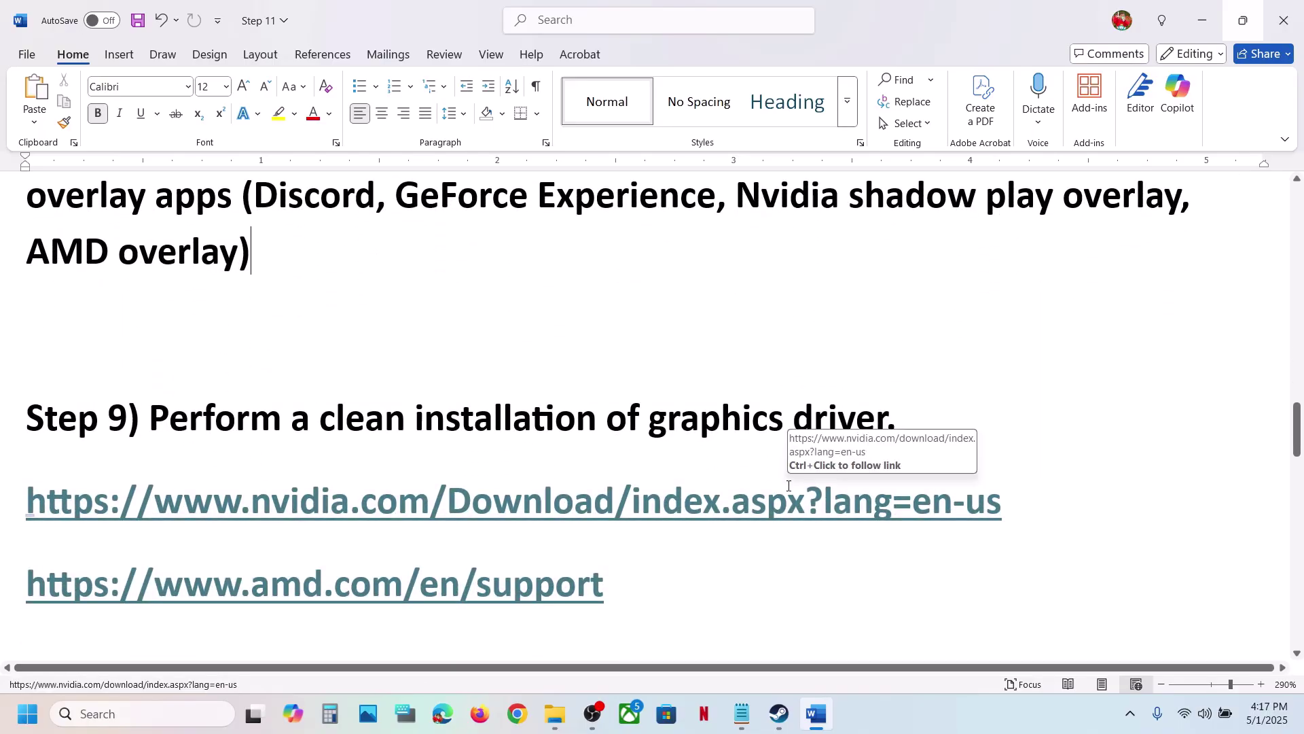
drag(291, 496, 1071, 509)
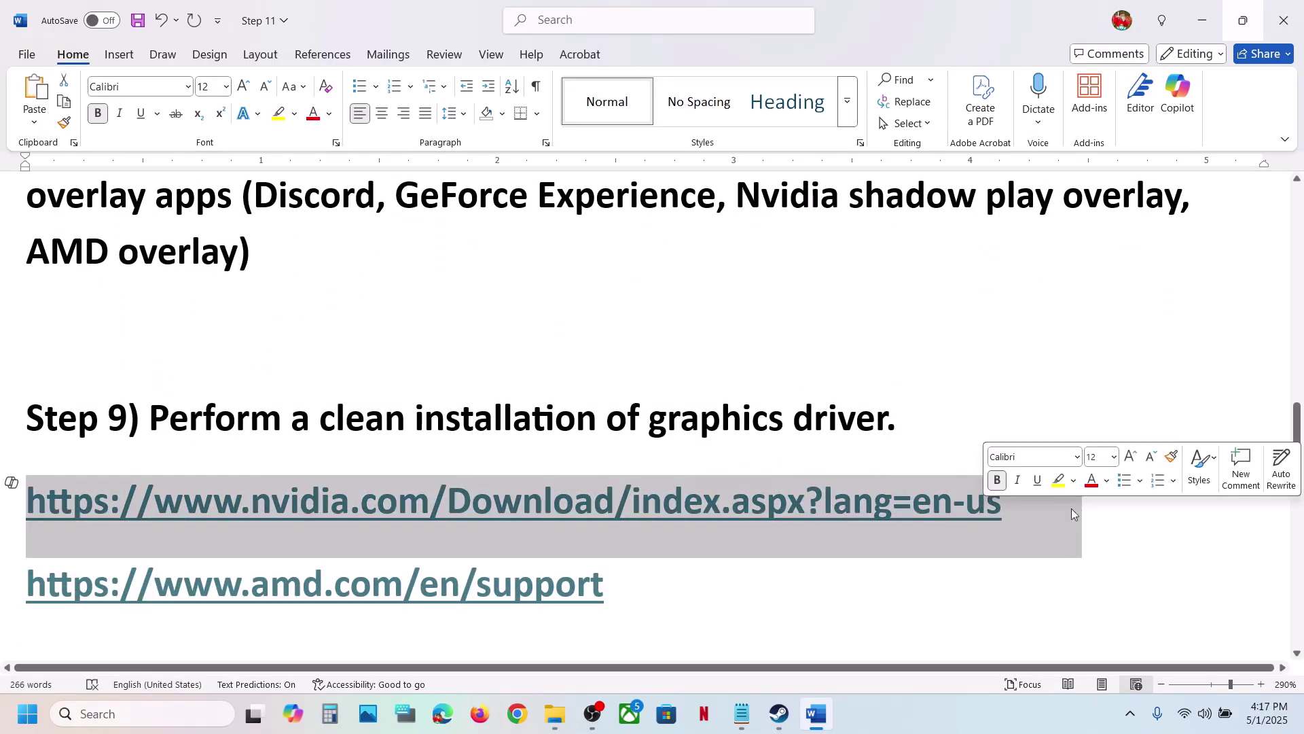
scroll(568, 534, down, 1)
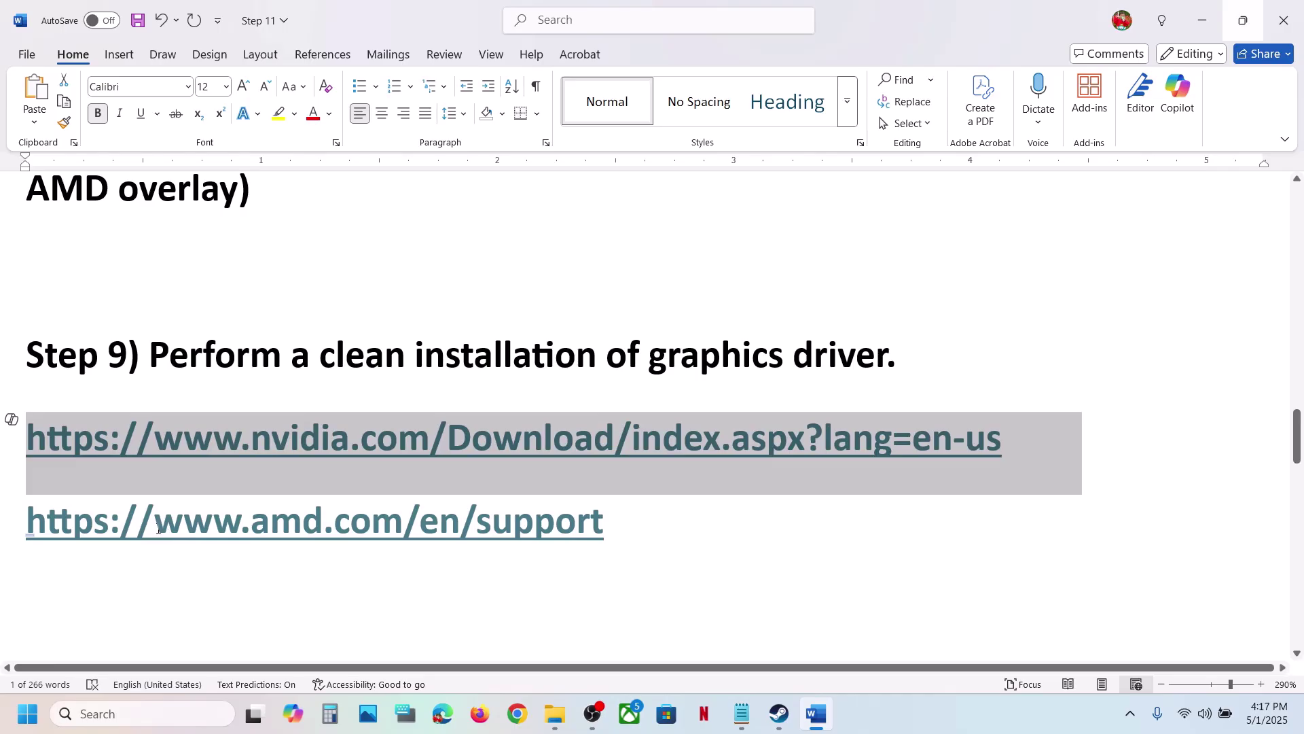
drag(159, 529, 666, 533)
drag(241, 441, 732, 445)
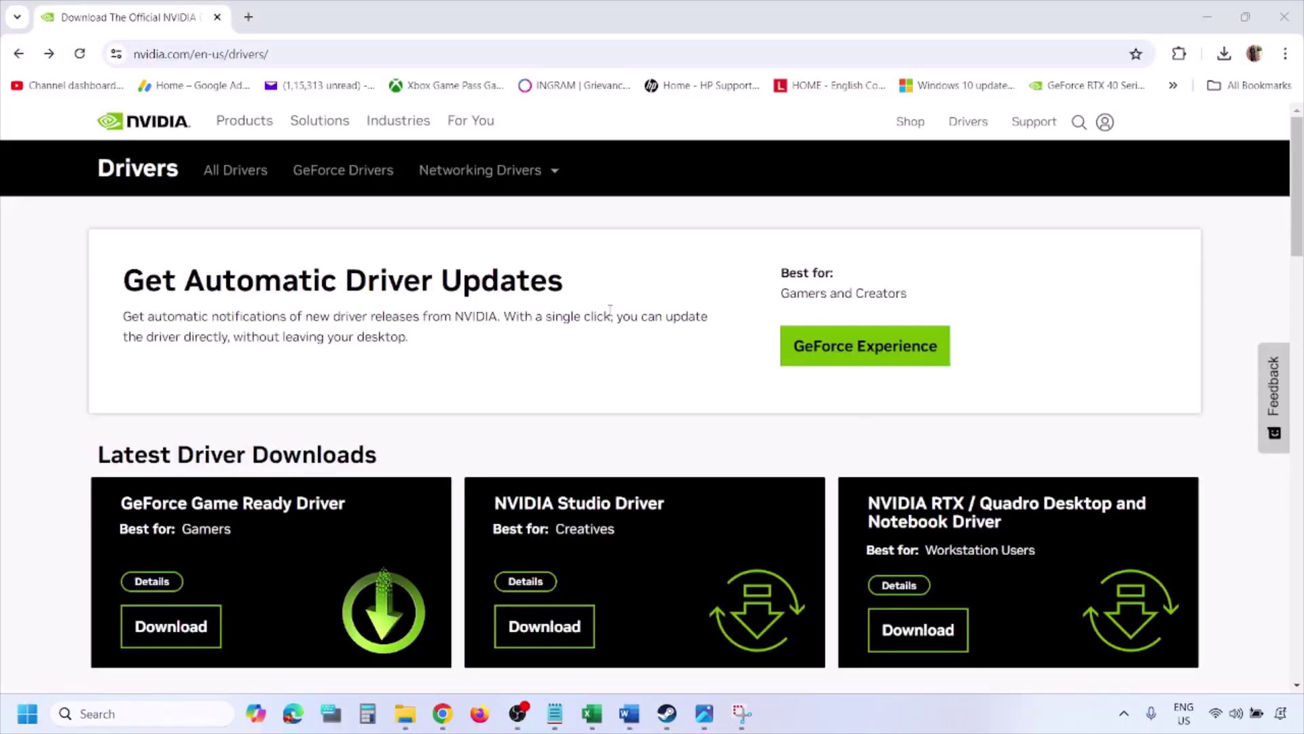
- Run NVIDIA's manual driver search for the RTX 3050 Laptop GPU with Windows 11 kept
scroll(305, 416, down, 9)
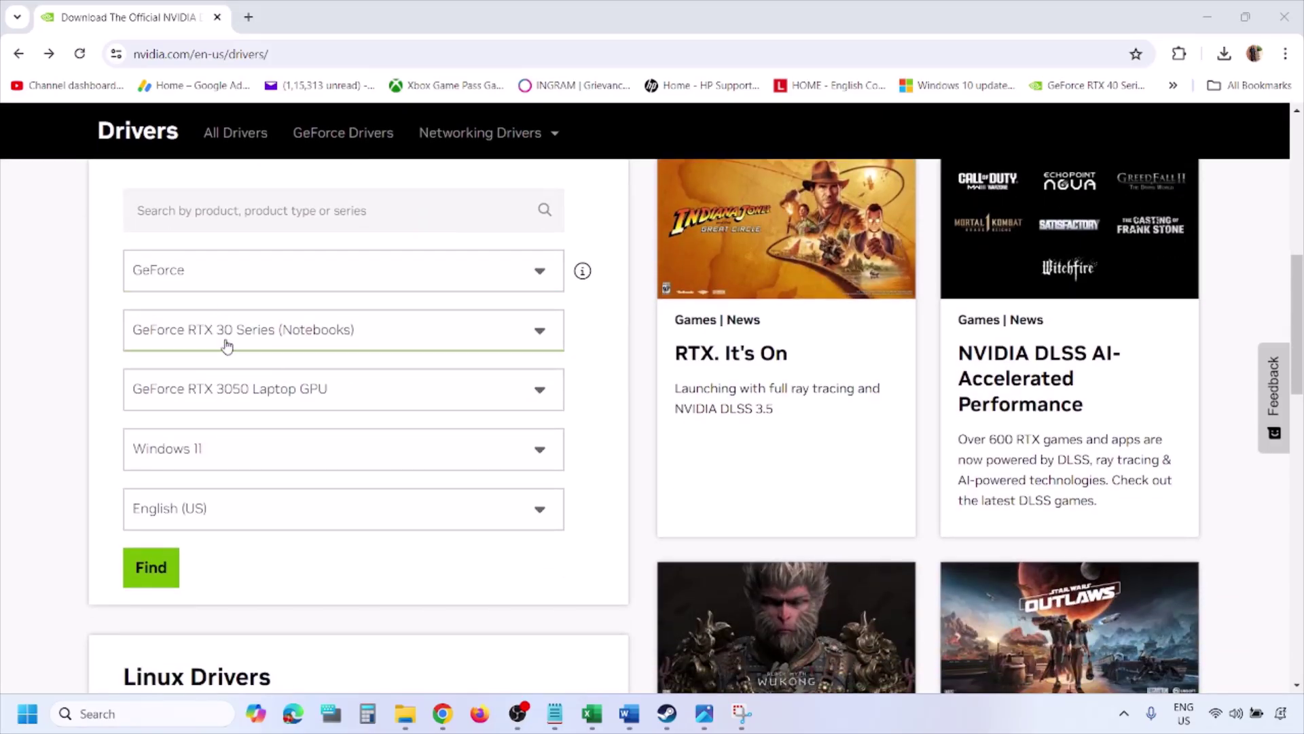
click(216, 454)
click(216, 455)
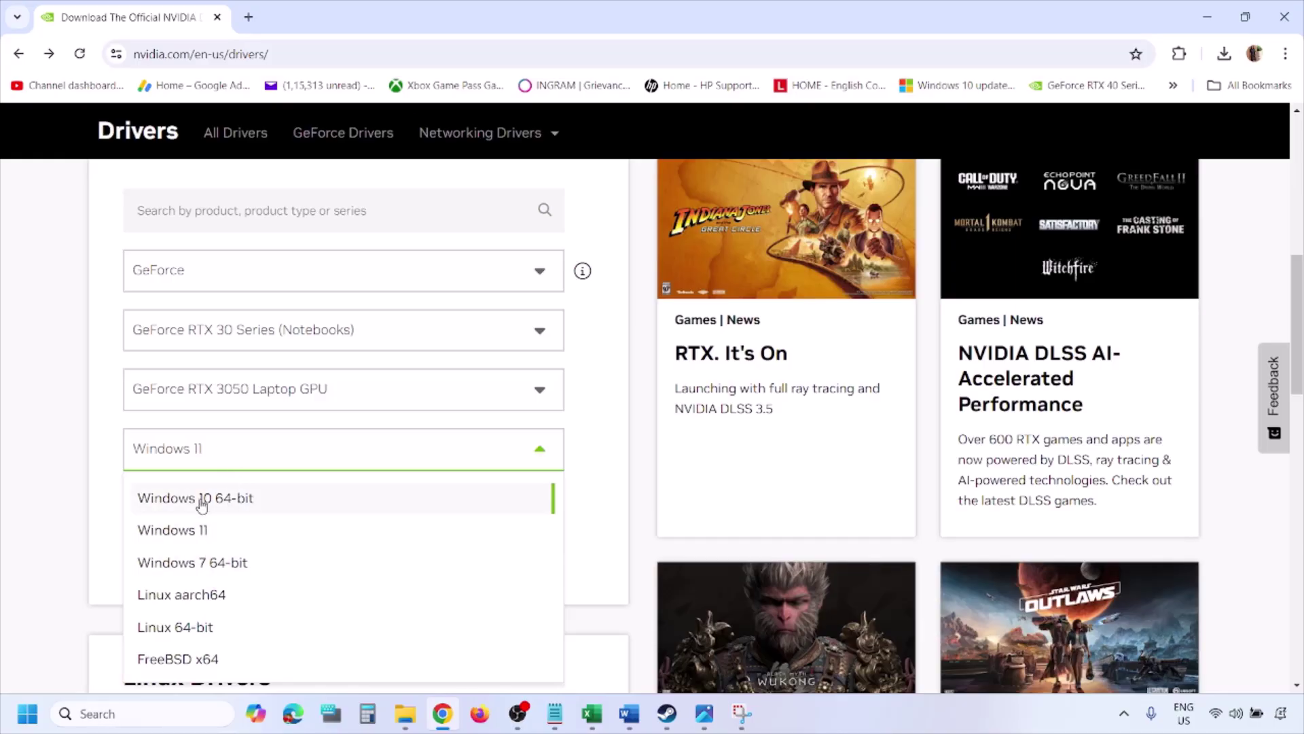
click(193, 531)
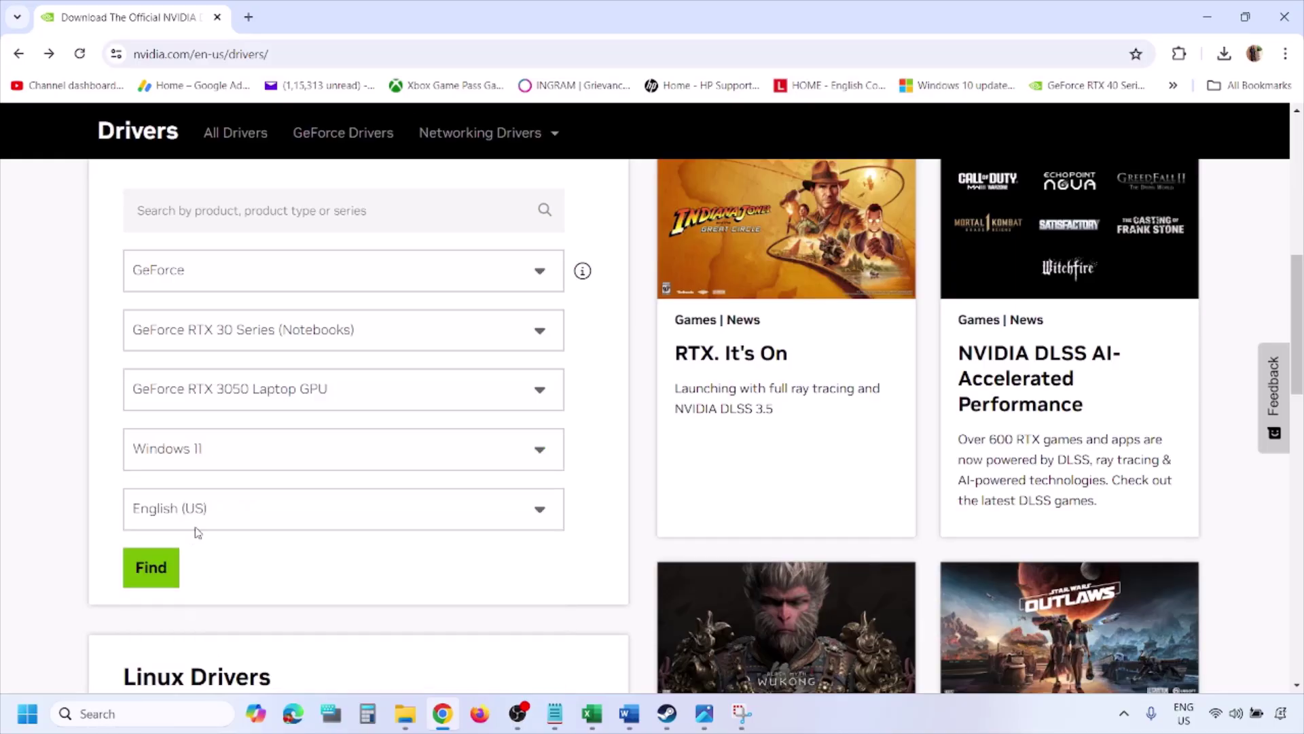
click(153, 568)
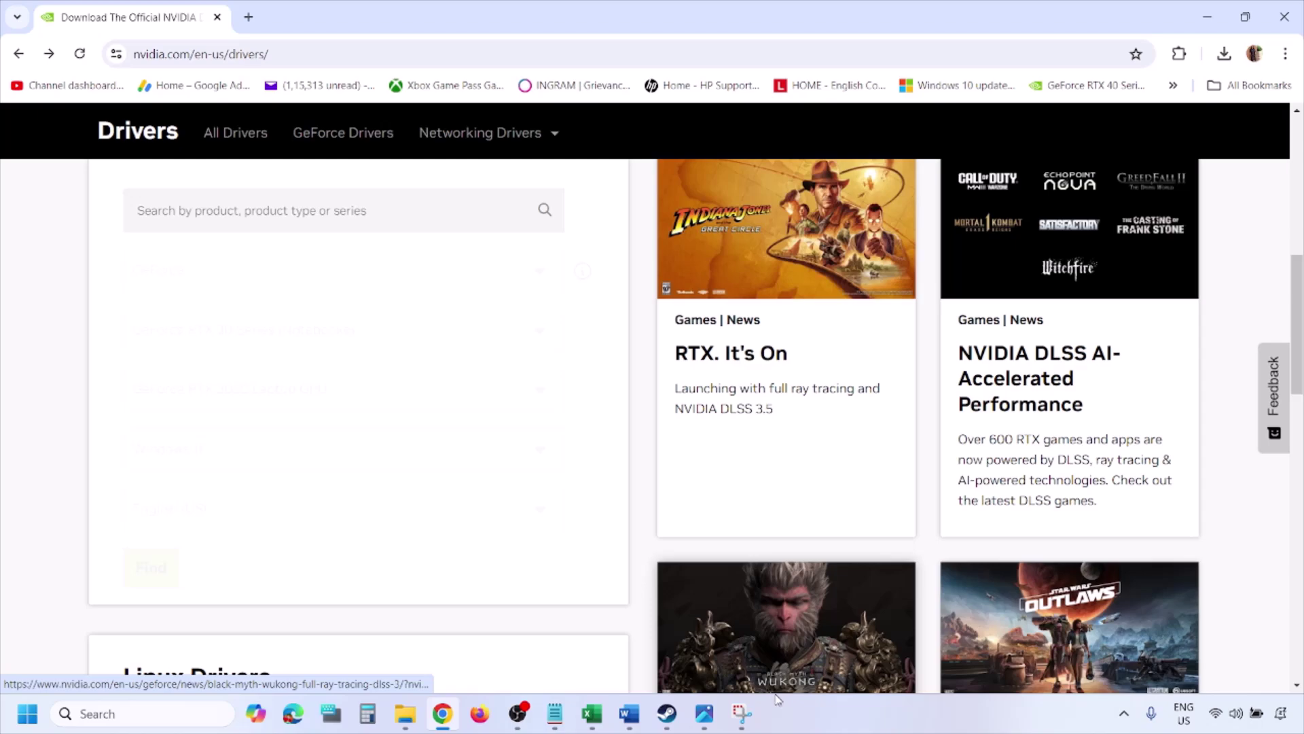
click(705, 714)
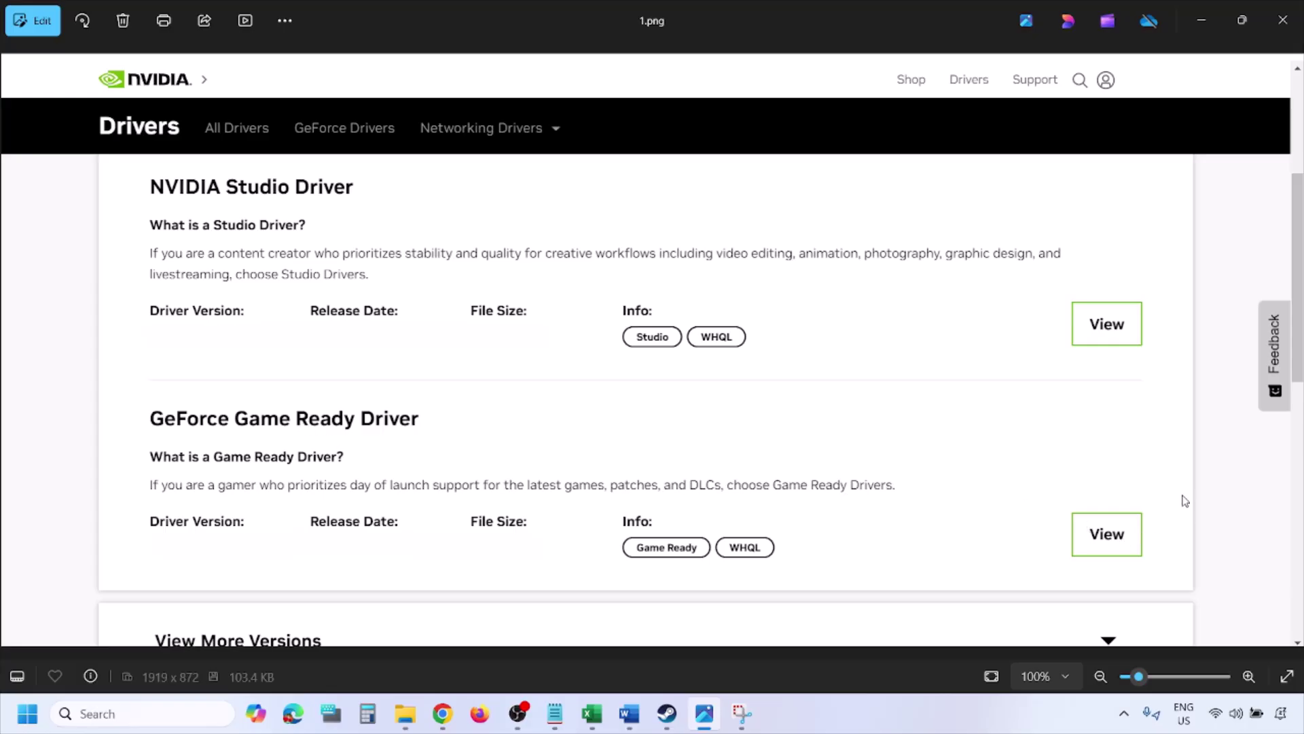
- Step through the driver screenshots from 1.png to 5.png's clean-installation options
key(Right)
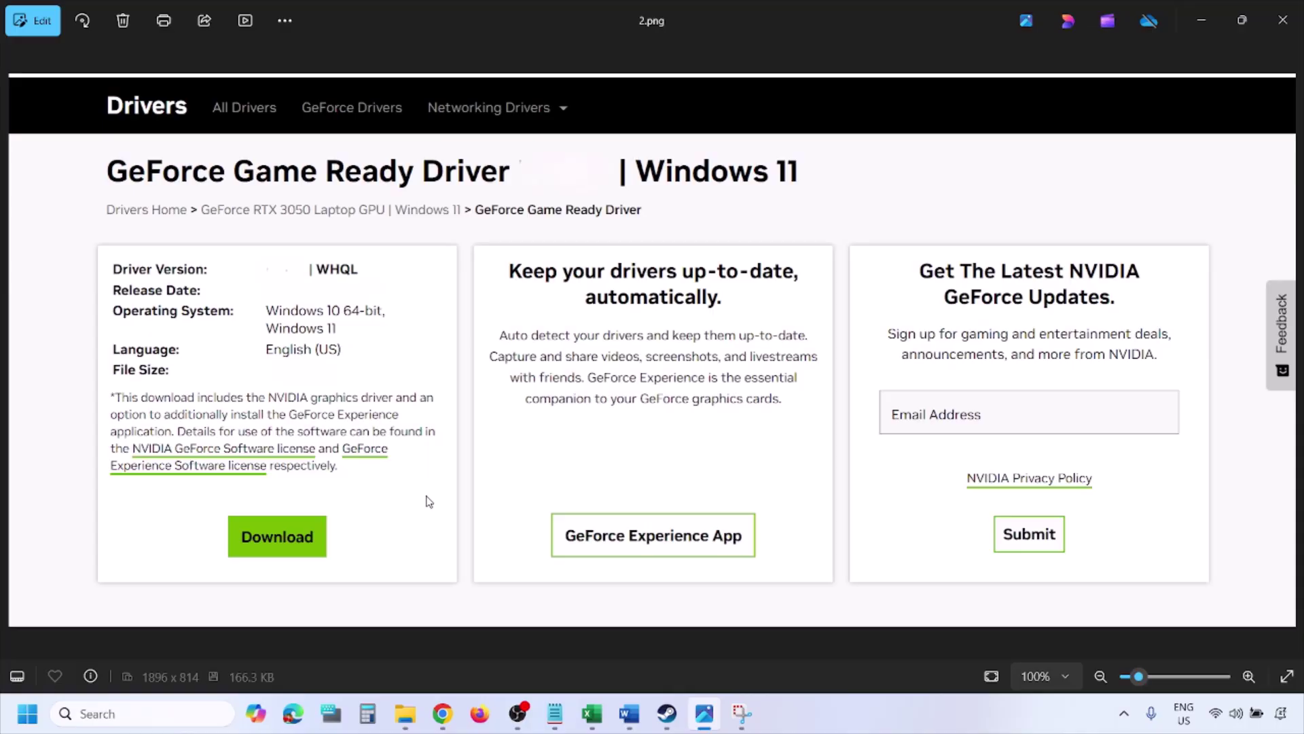
key(Right)
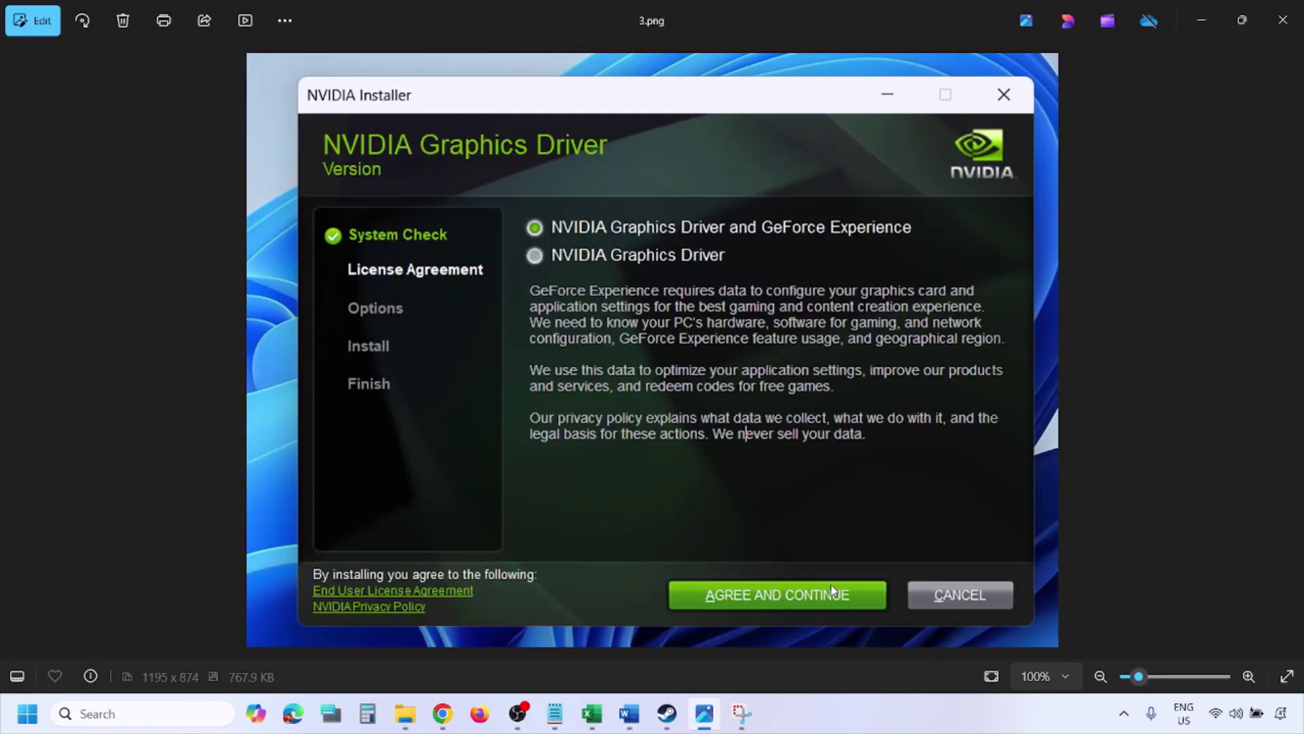
key(Right)
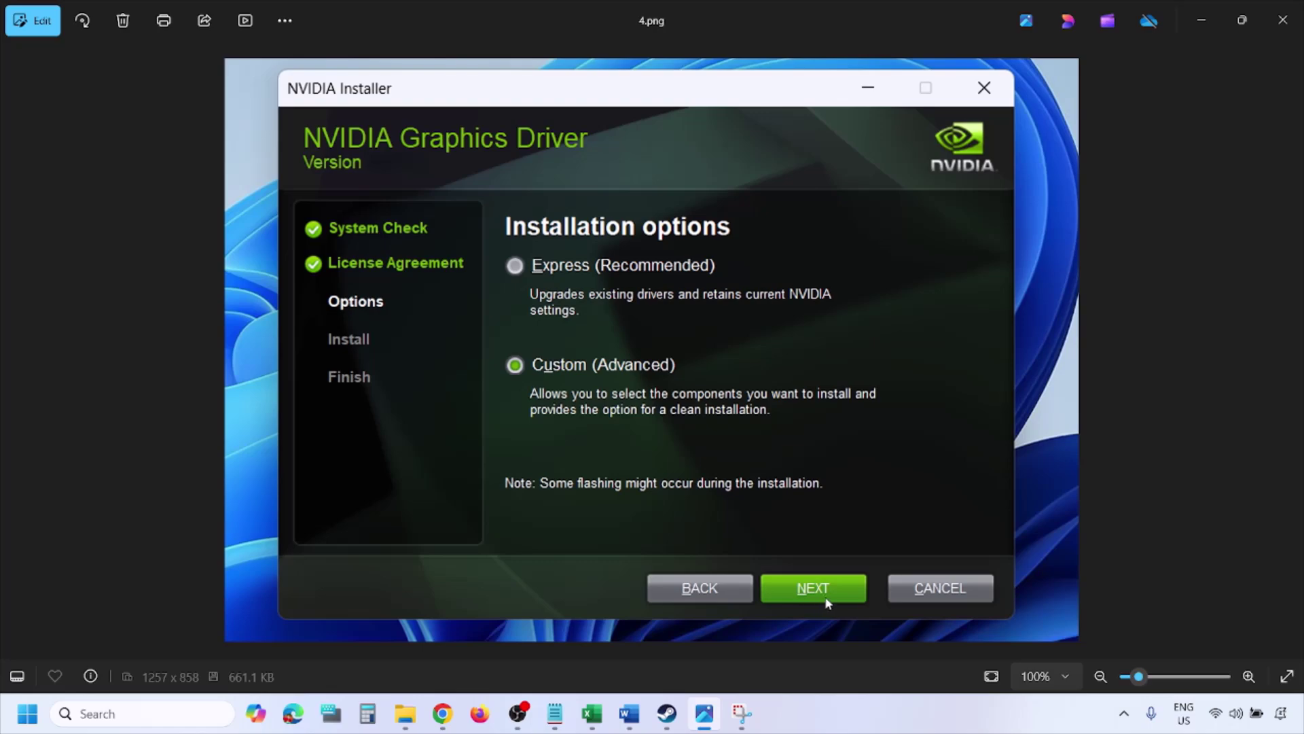
key(Right)
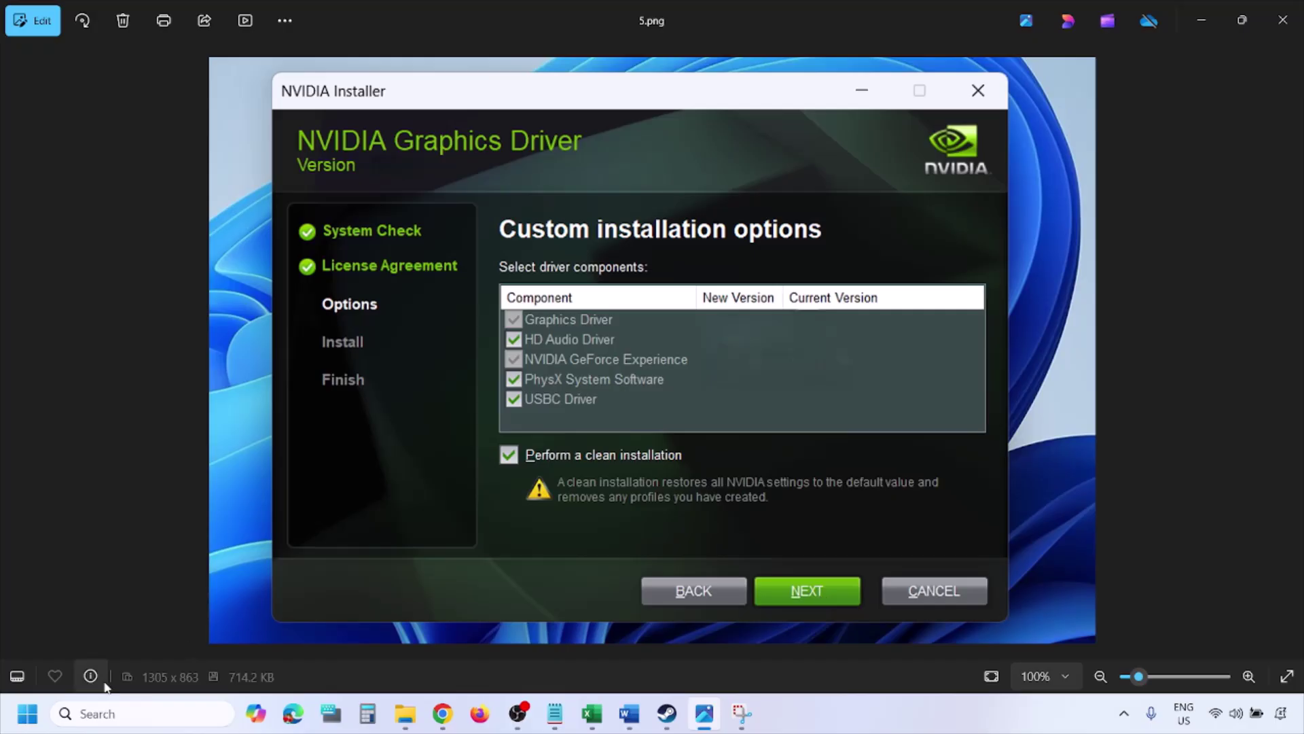
- Restart the computer from Start > Power
click(26, 713)
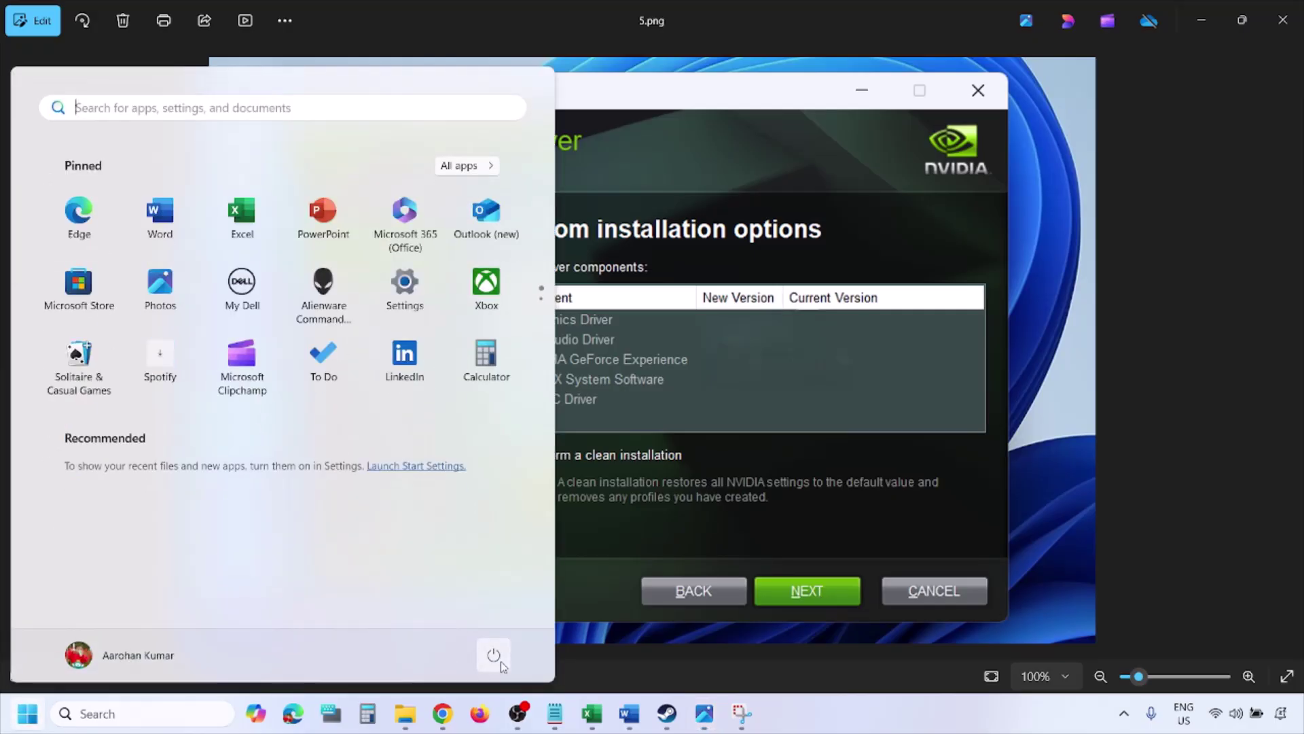
click(494, 656)
click(495, 619)
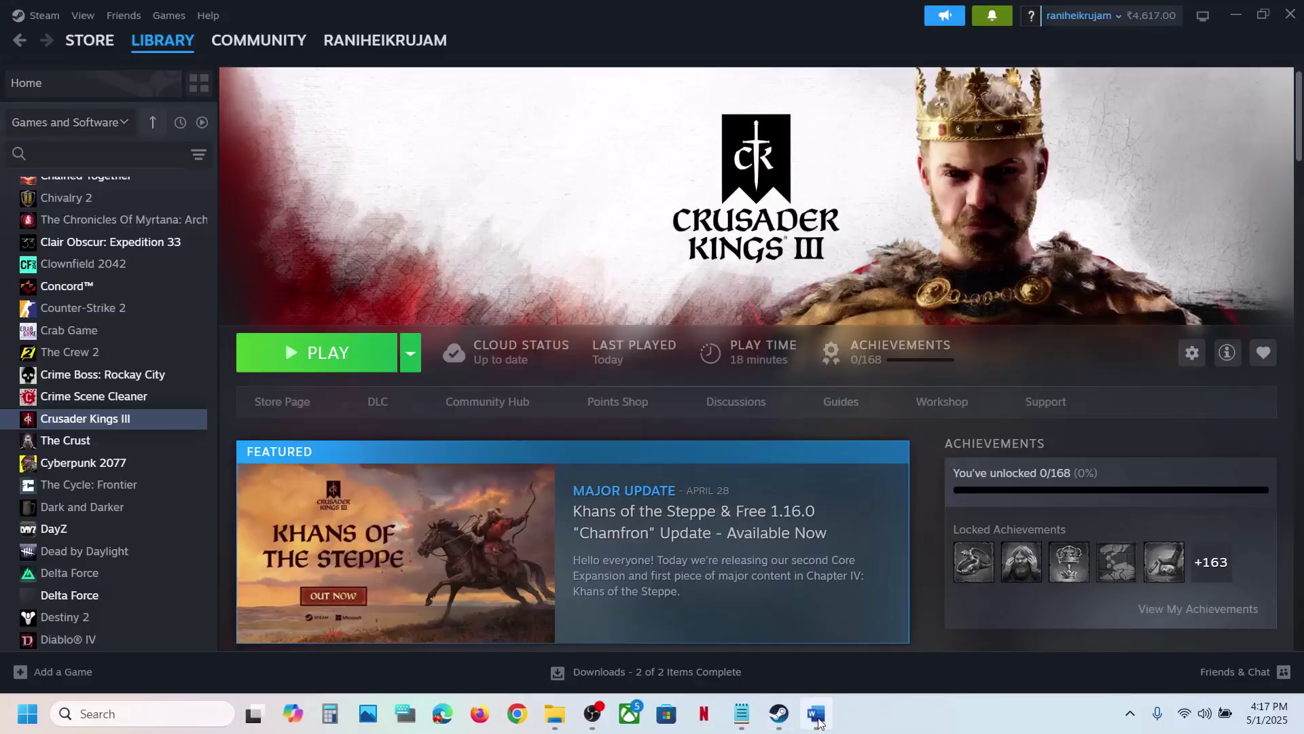
- Select and then deselect the AMD support link in the Word notes
click(815, 713)
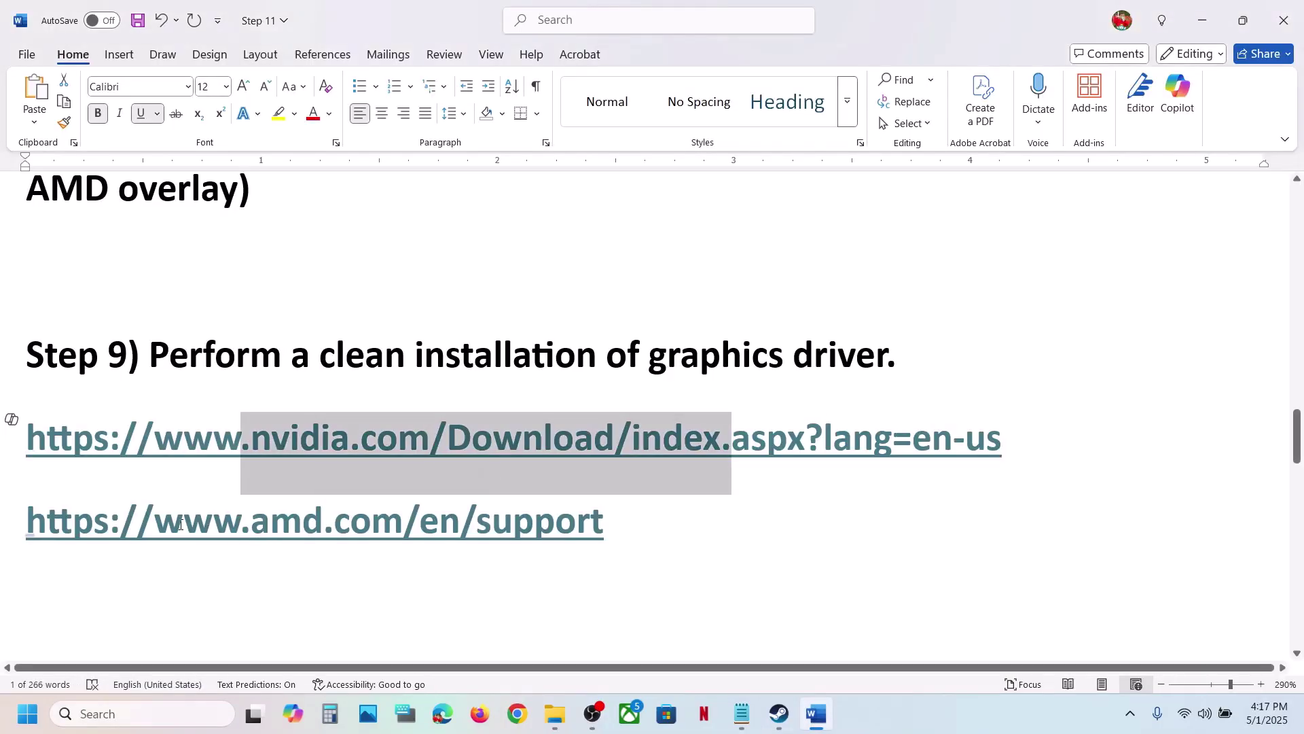
drag(181, 525, 591, 533)
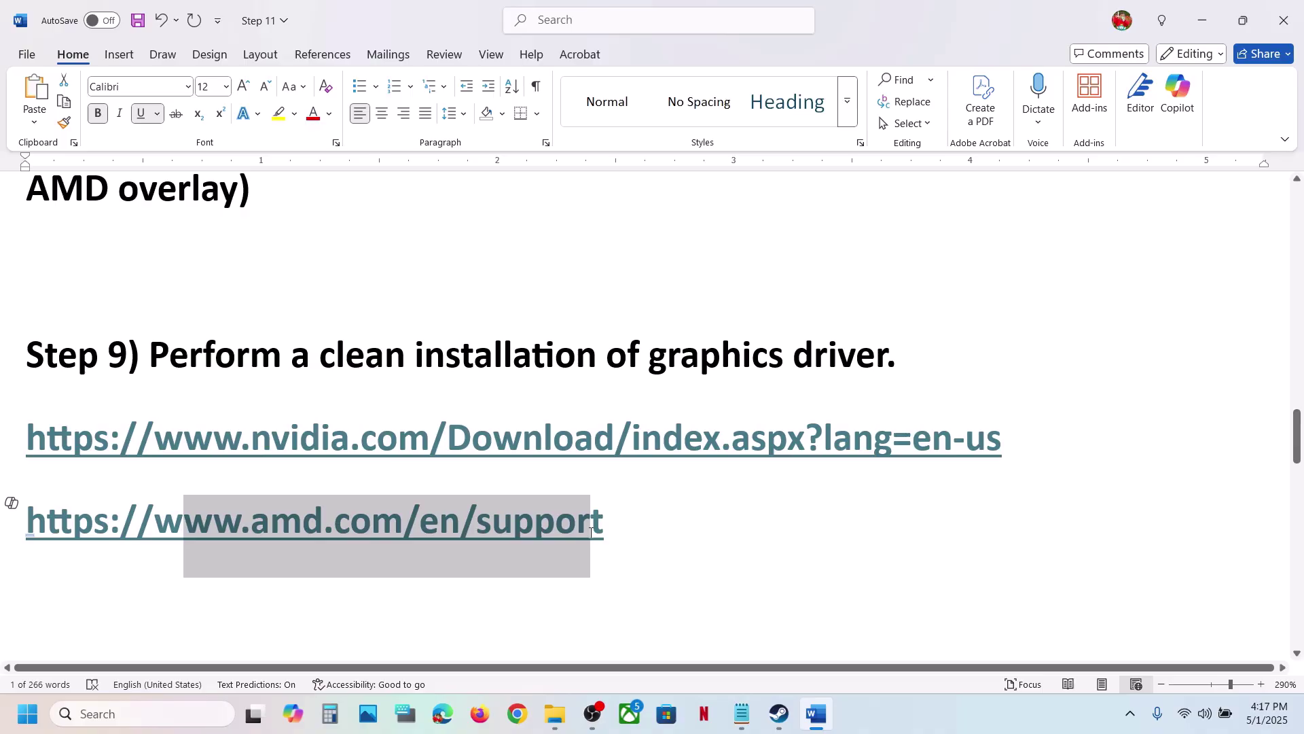
triple_click(655, 548)
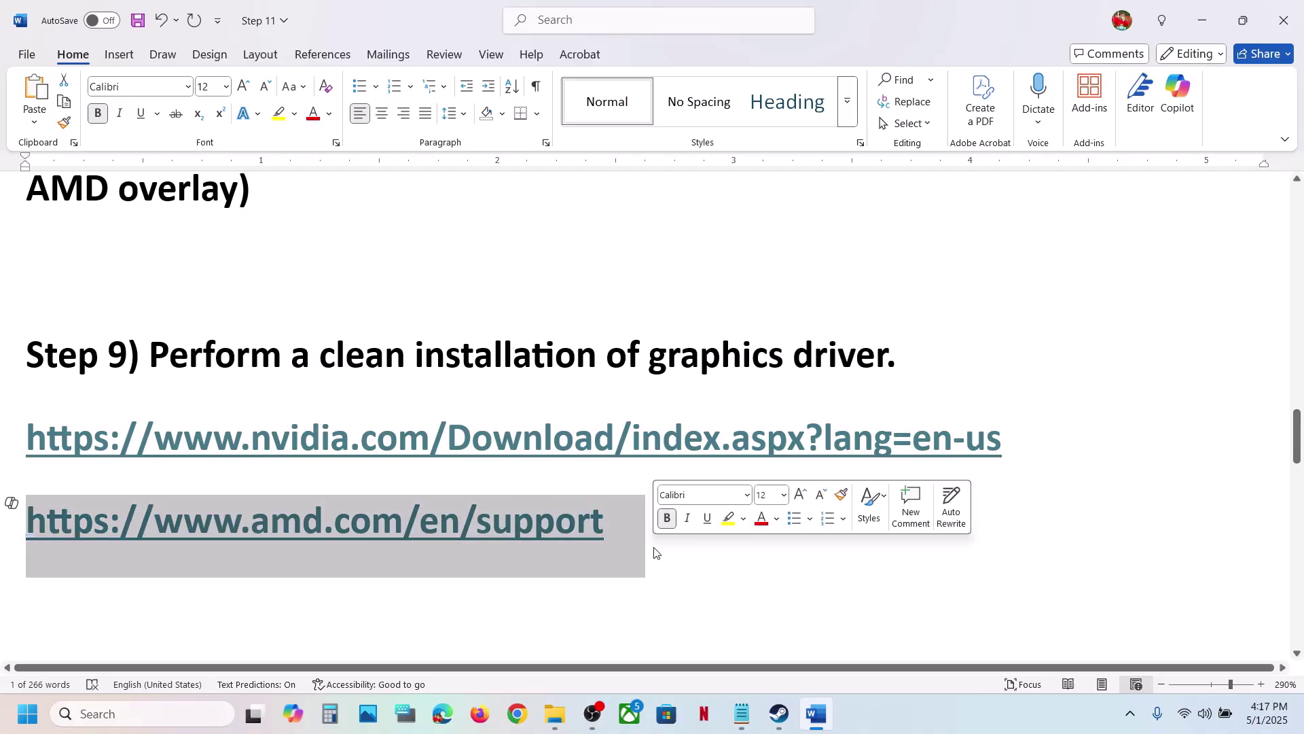
click(655, 548)
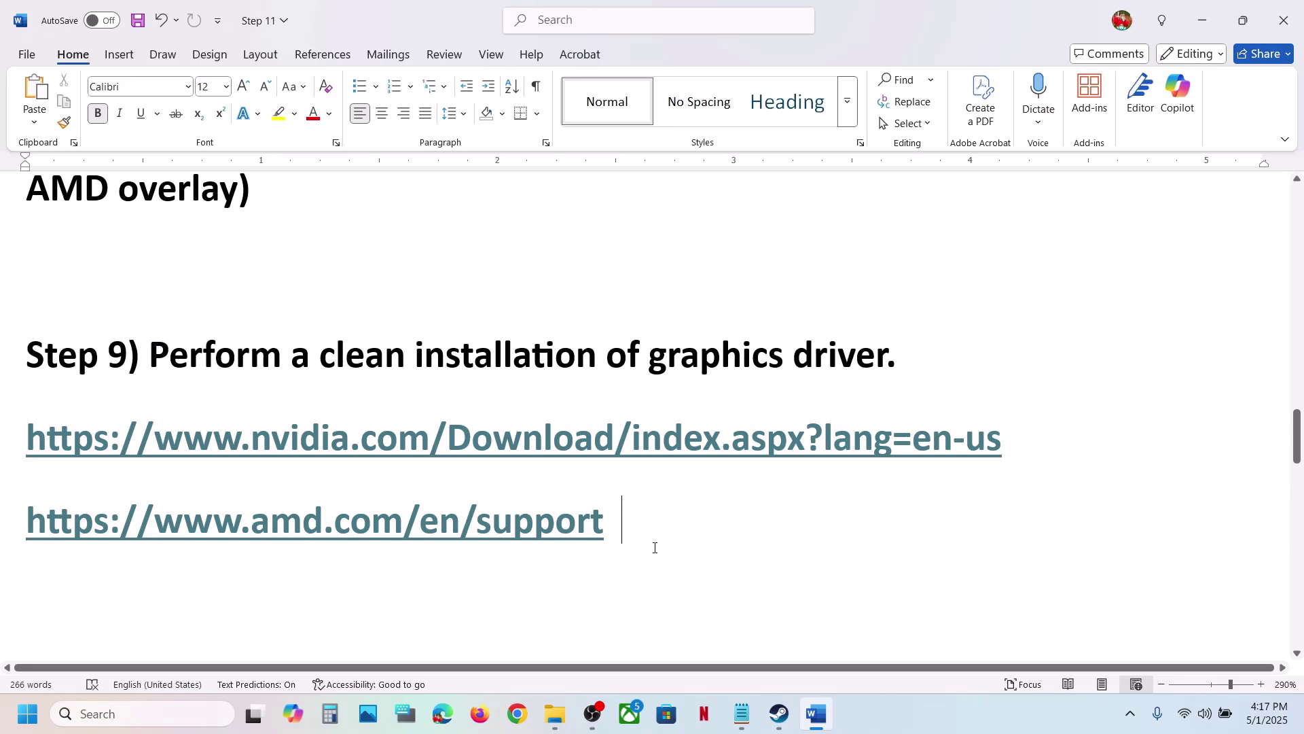
- Copy 'graphics' from the Step 10 heading and paste it into Windows search
scroll(585, 489, down, 3)
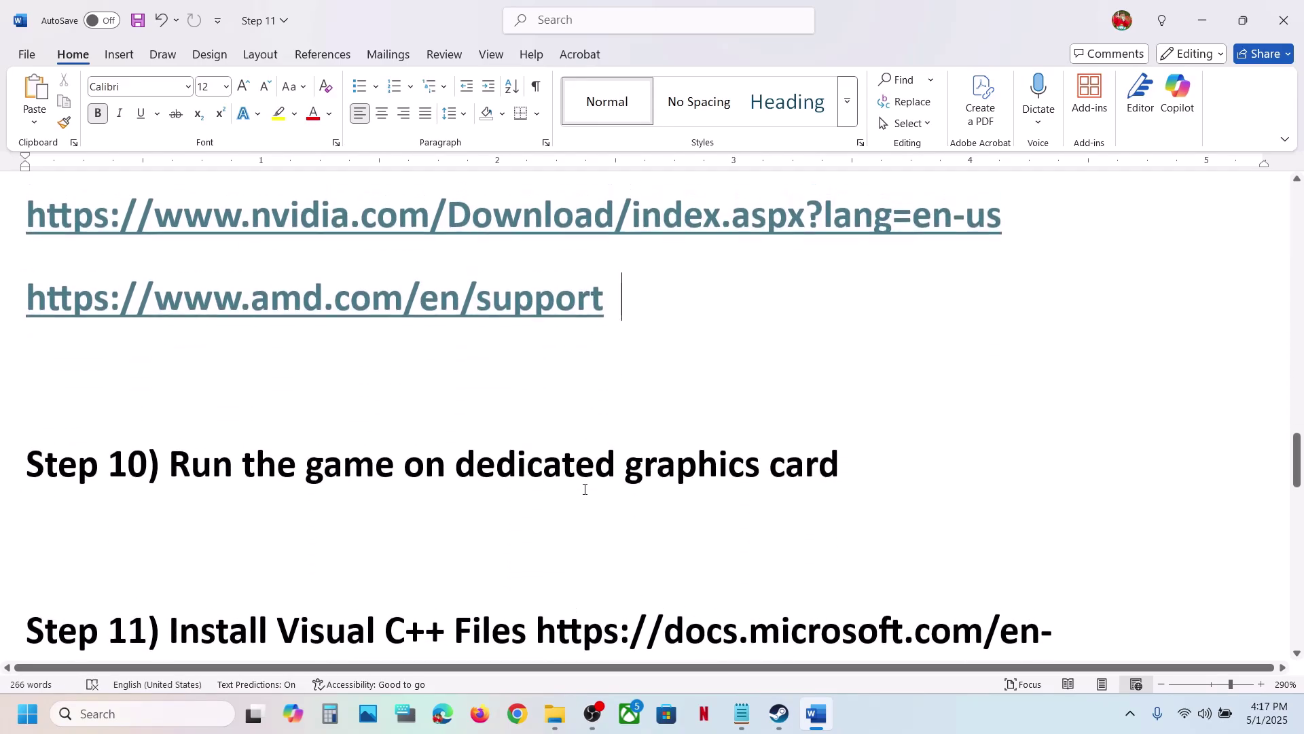
scroll(585, 489, up, 1)
double_click(698, 523)
key(ctrl+c)
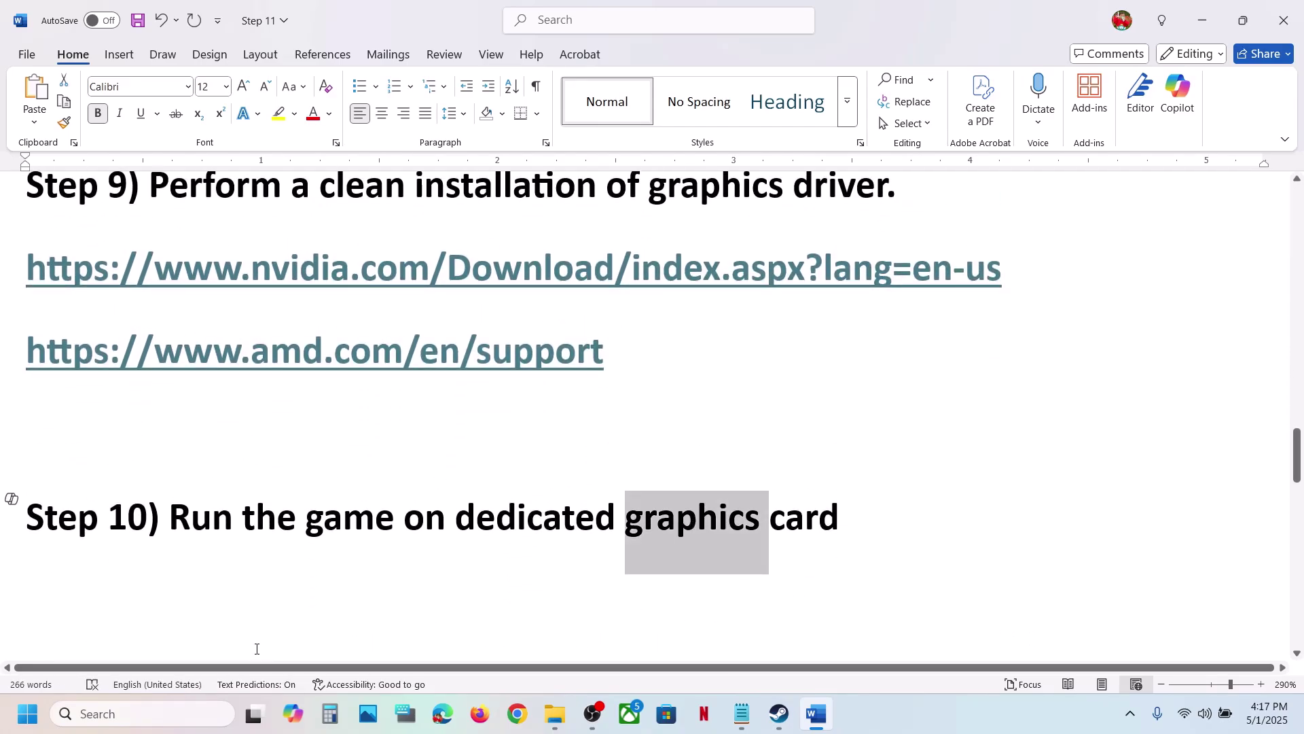
click(136, 714)
key(ctrl+v)
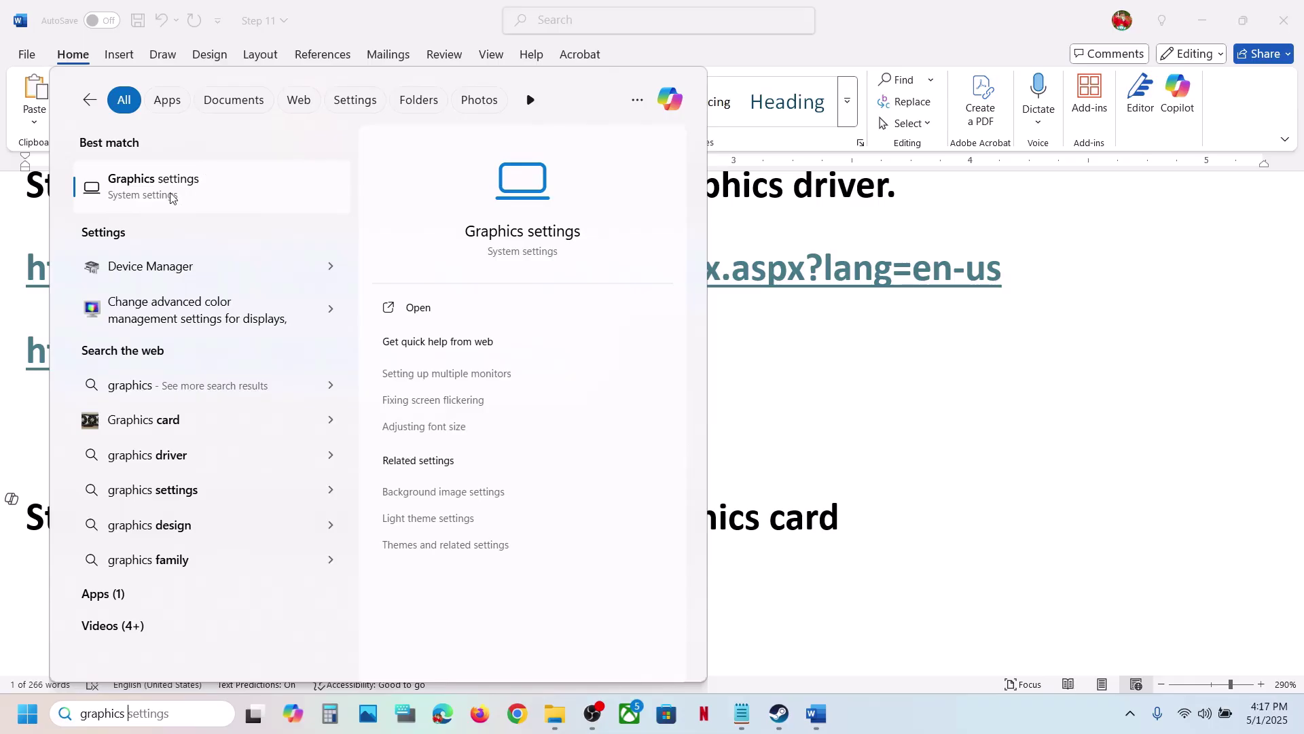
- Add Crusader Kings III\binaries\ck3 to the Graphics settings app list
click(172, 197)
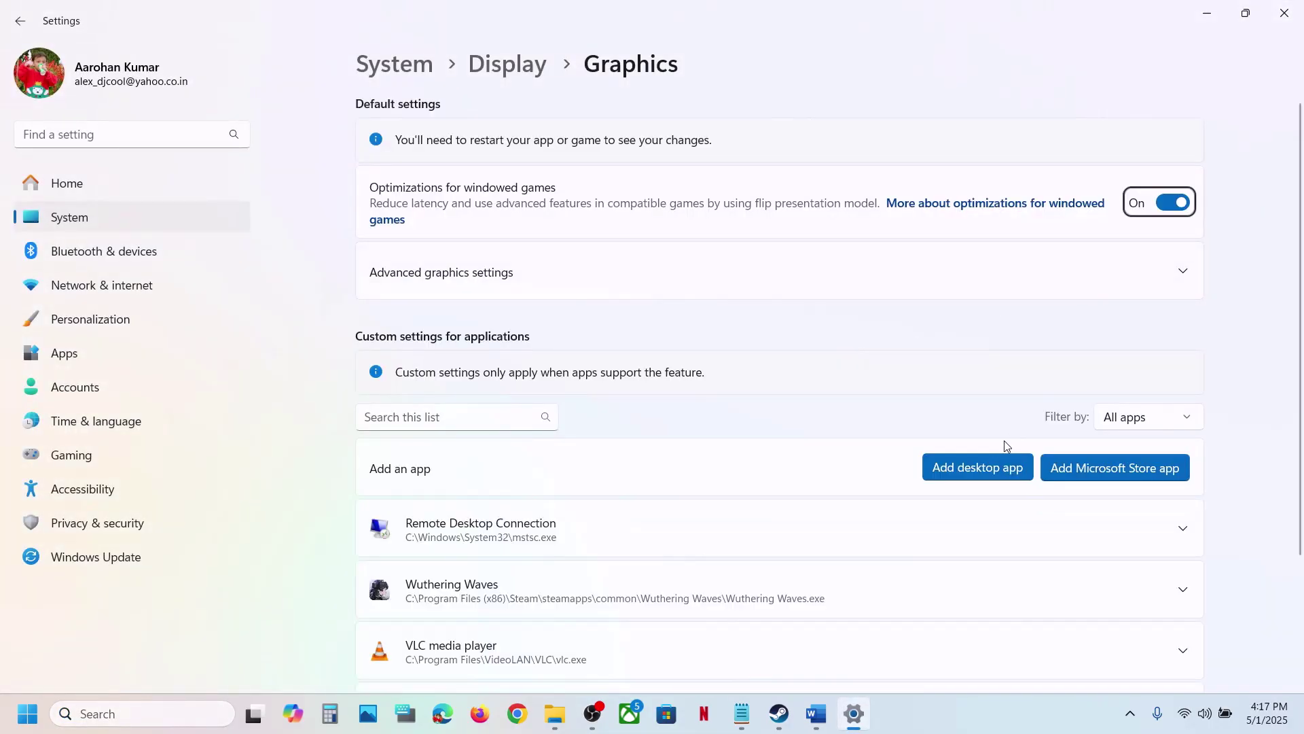
click(975, 467)
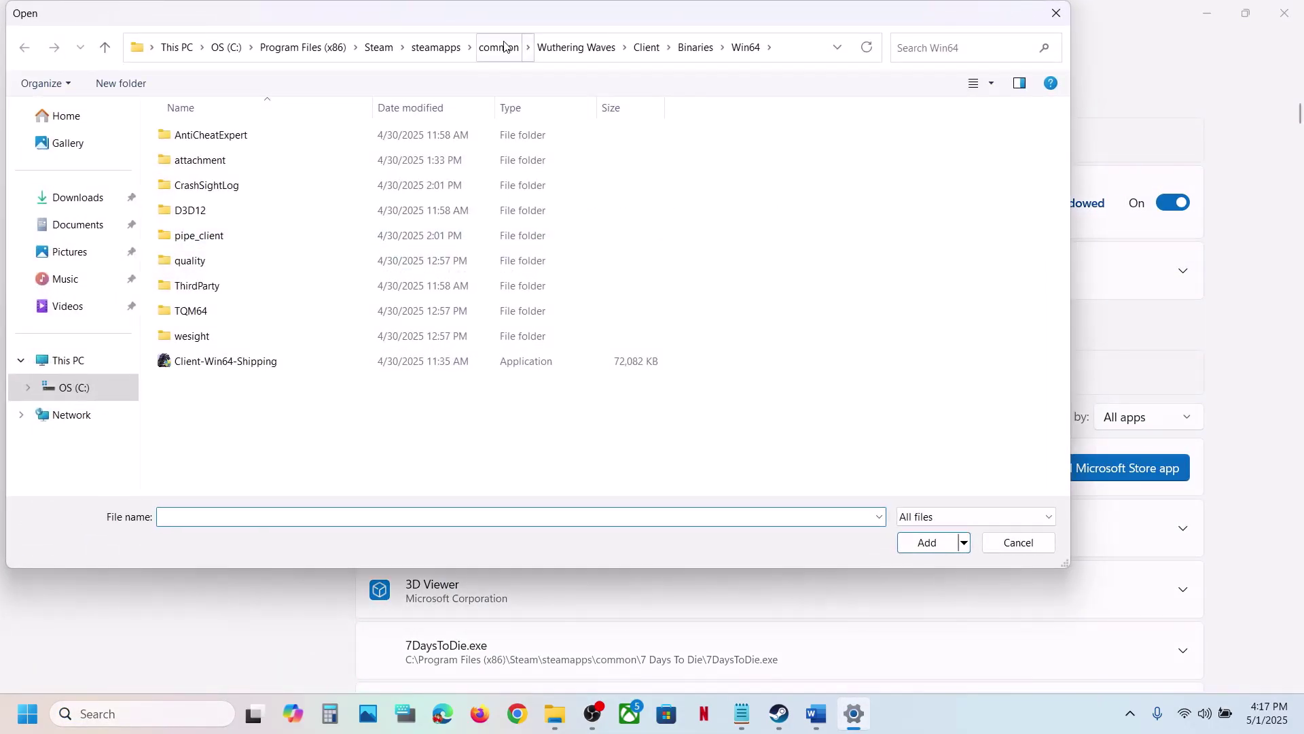
click(504, 46)
double_click(231, 131)
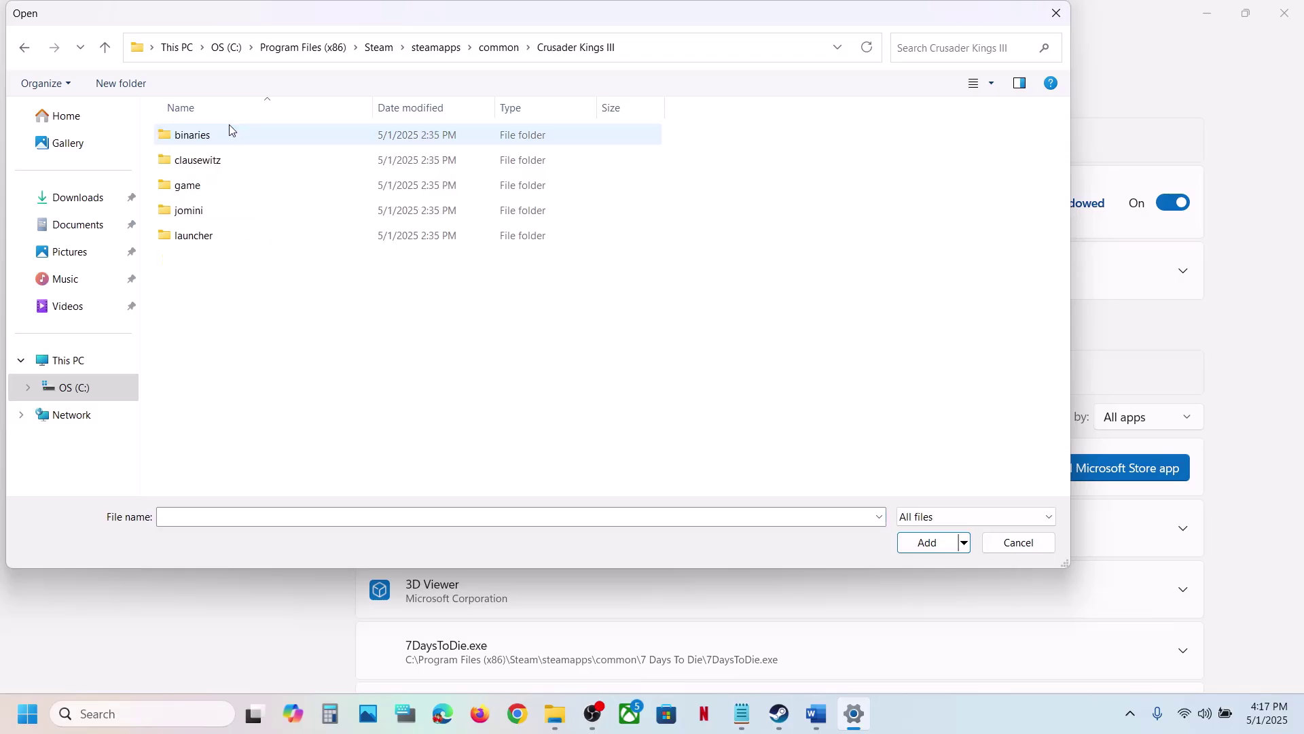
double_click(203, 134)
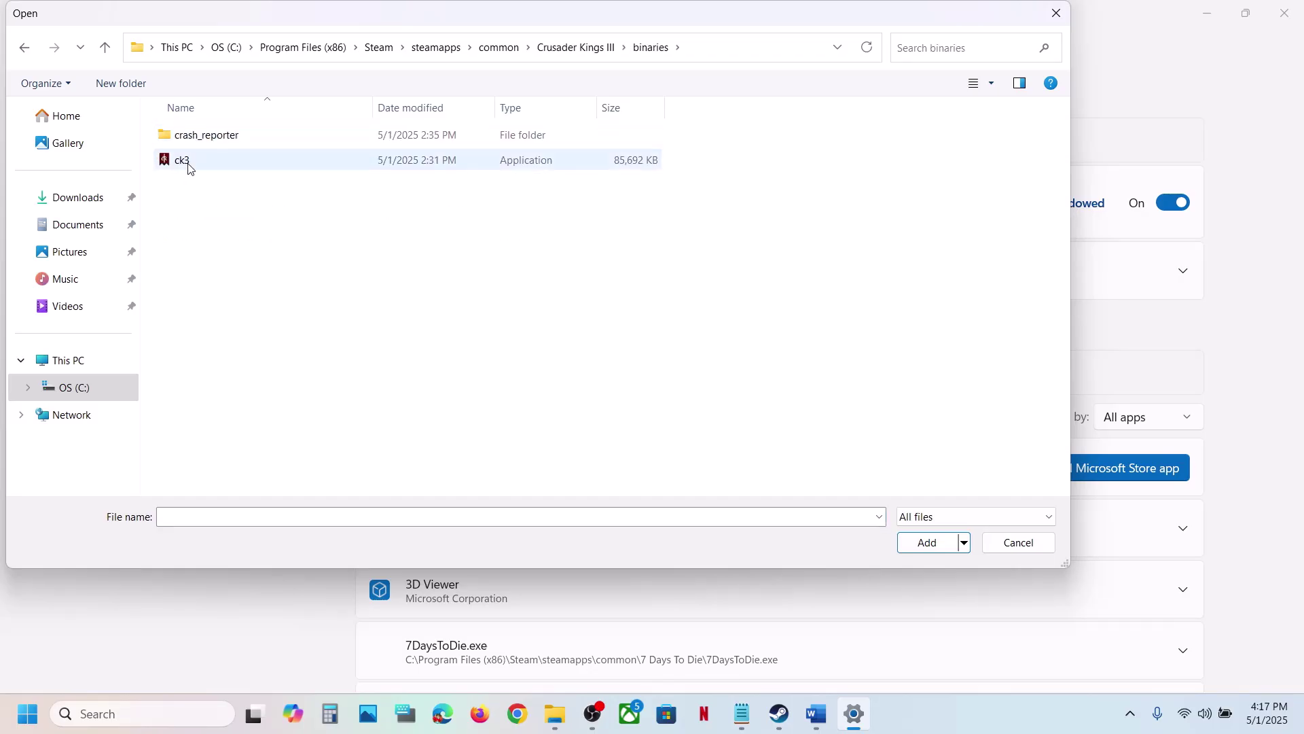
click(183, 162)
click(928, 542)
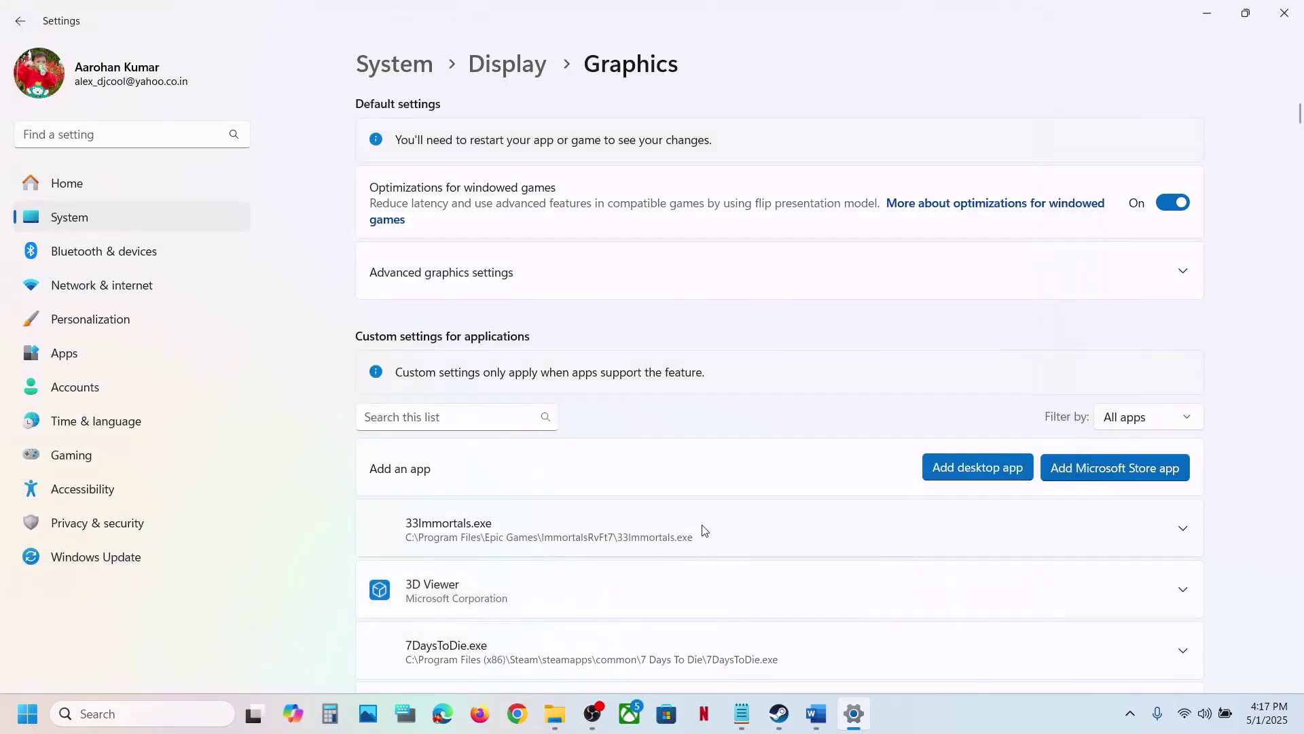
- Set ck3's GPU preference to High Performance (NVIDIA GeForce RTX 3050 Laptop GPU)
scroll(702, 530, down, 5)
scroll(672, 529, down, 10)
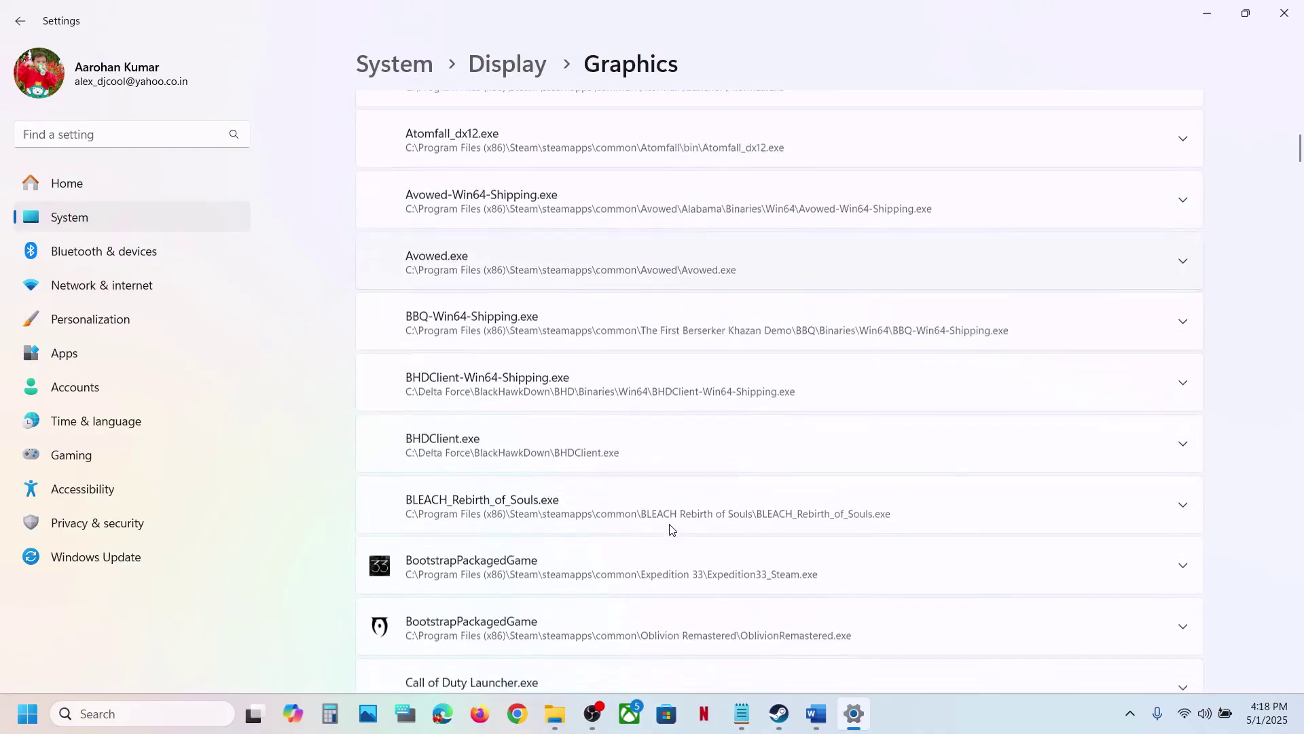
scroll(672, 529, down, 10)
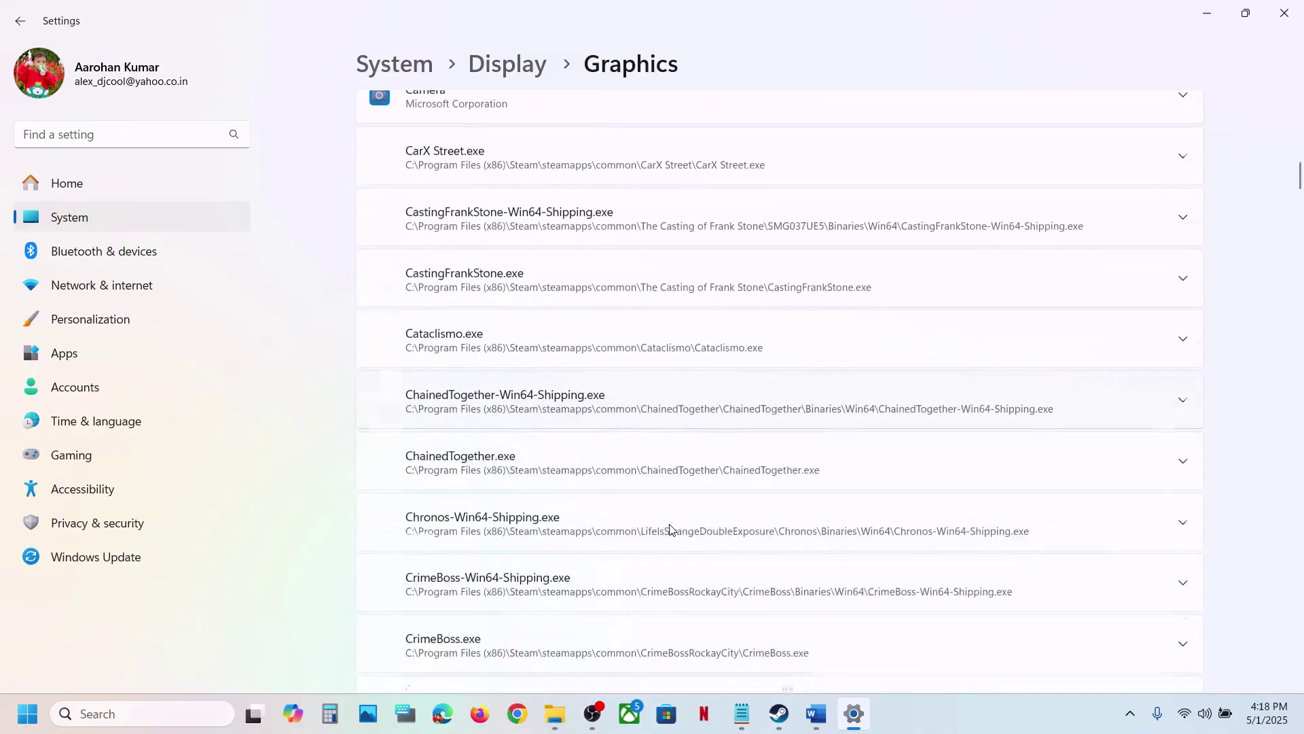
scroll(672, 529, down, 3)
scroll(671, 529, up, 10)
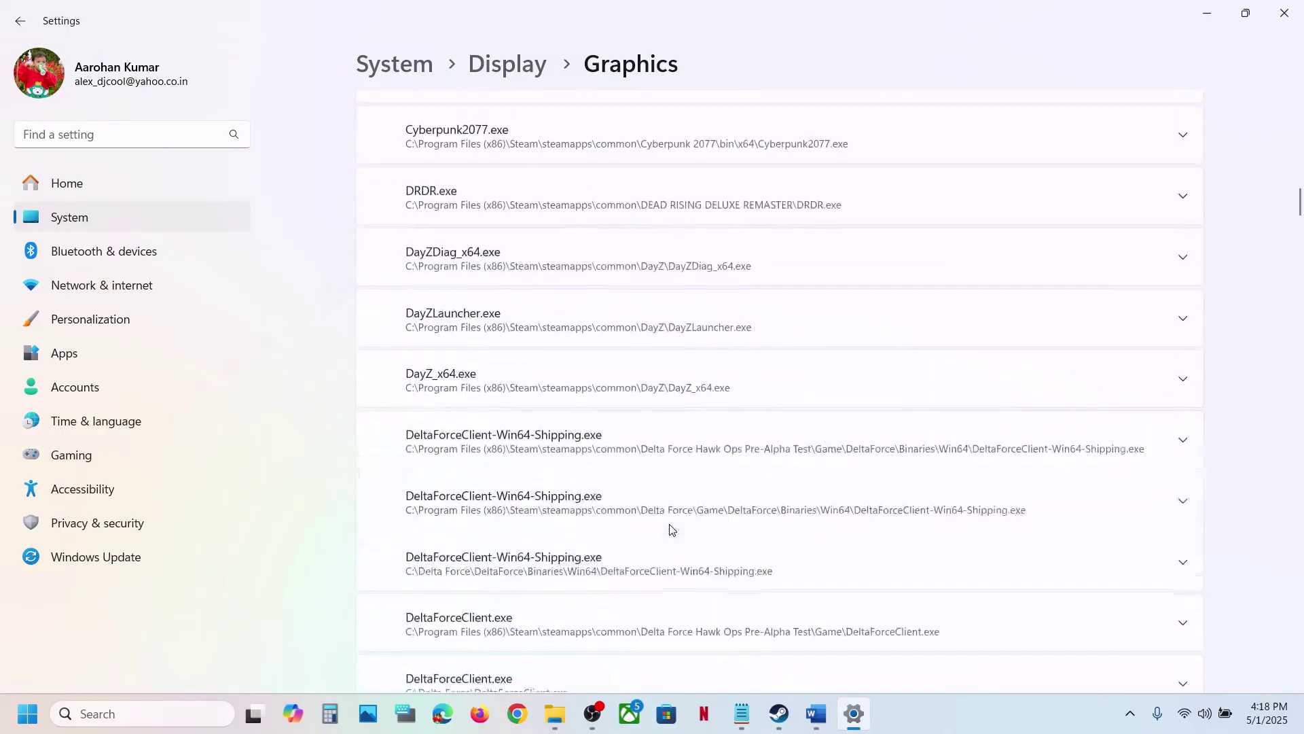
scroll(672, 529, up, 5)
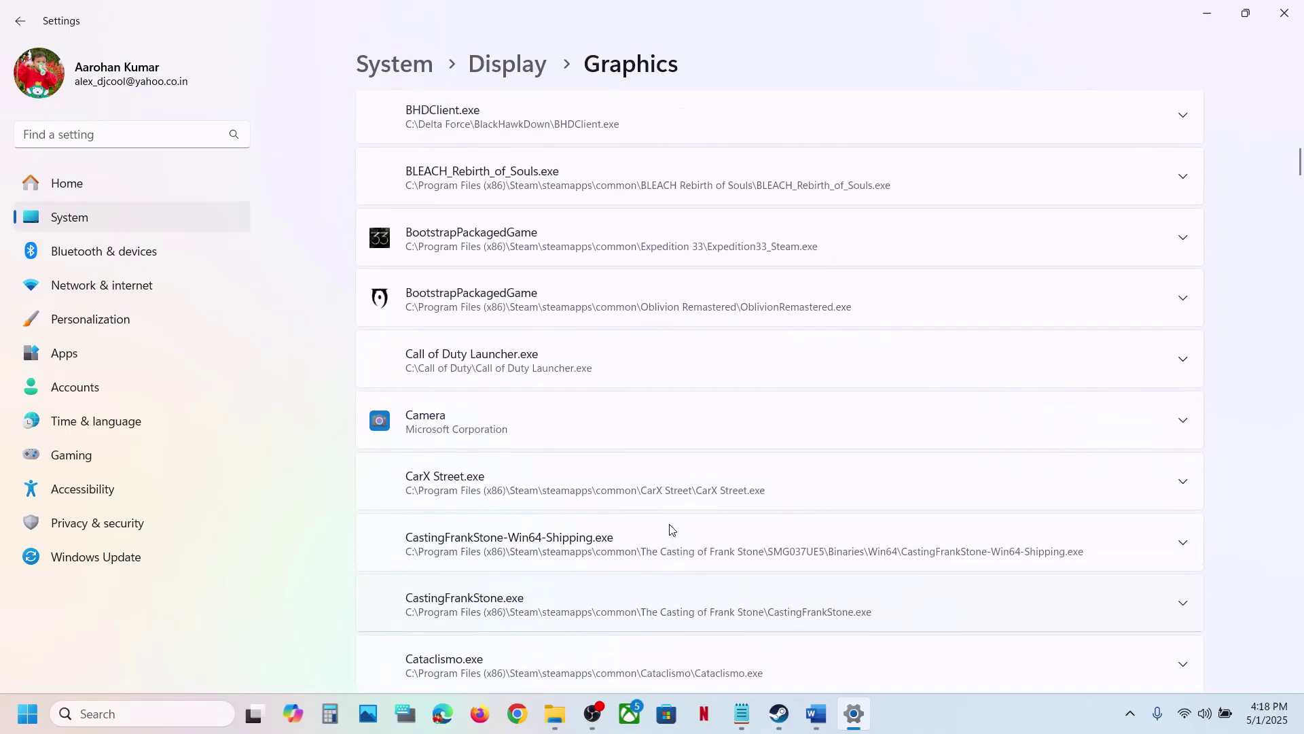
scroll(672, 529, down, 8)
scroll(672, 529, up, 10)
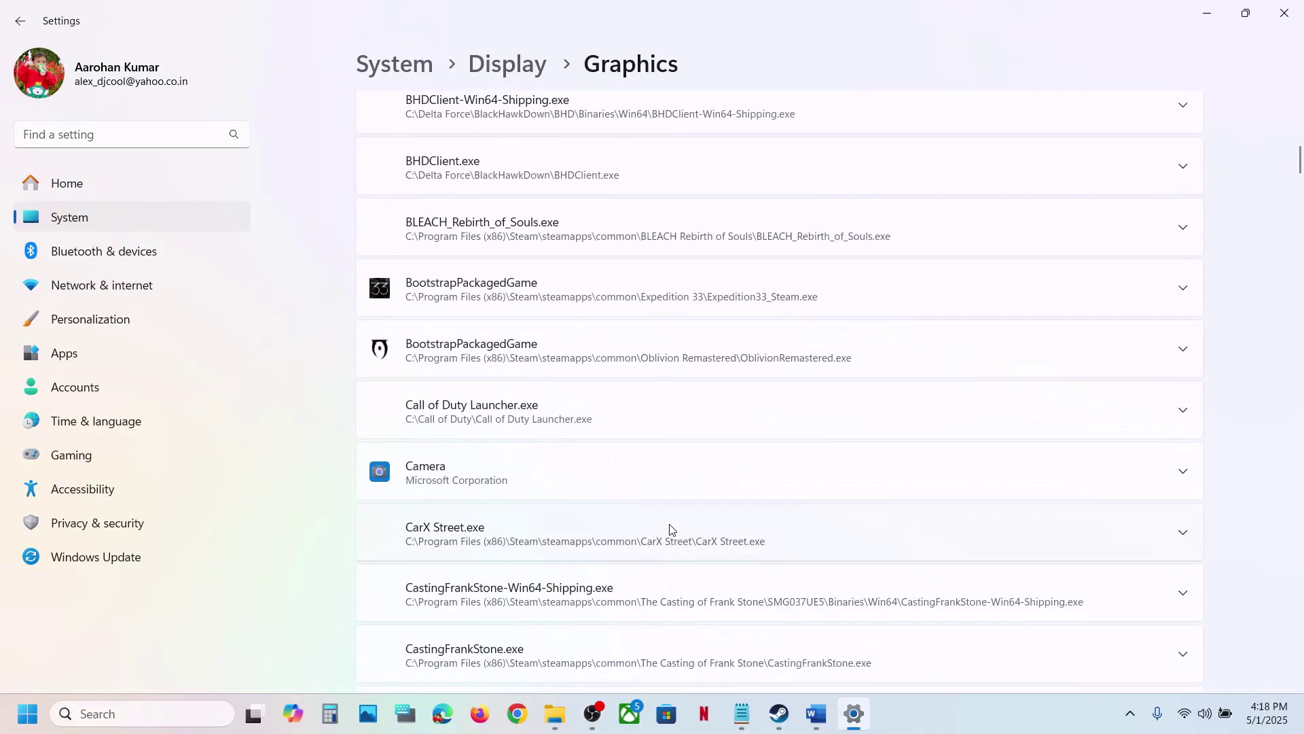
scroll(672, 529, down, 15)
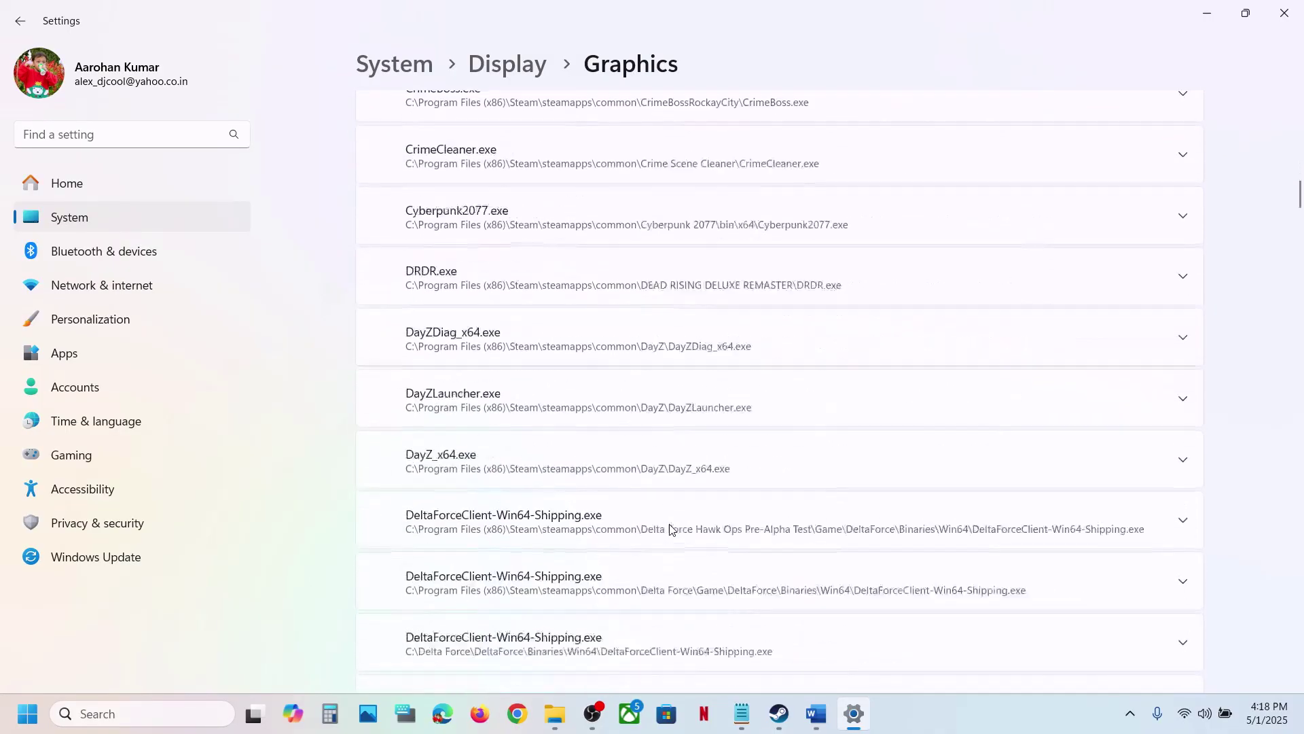
scroll(671, 529, down, 20)
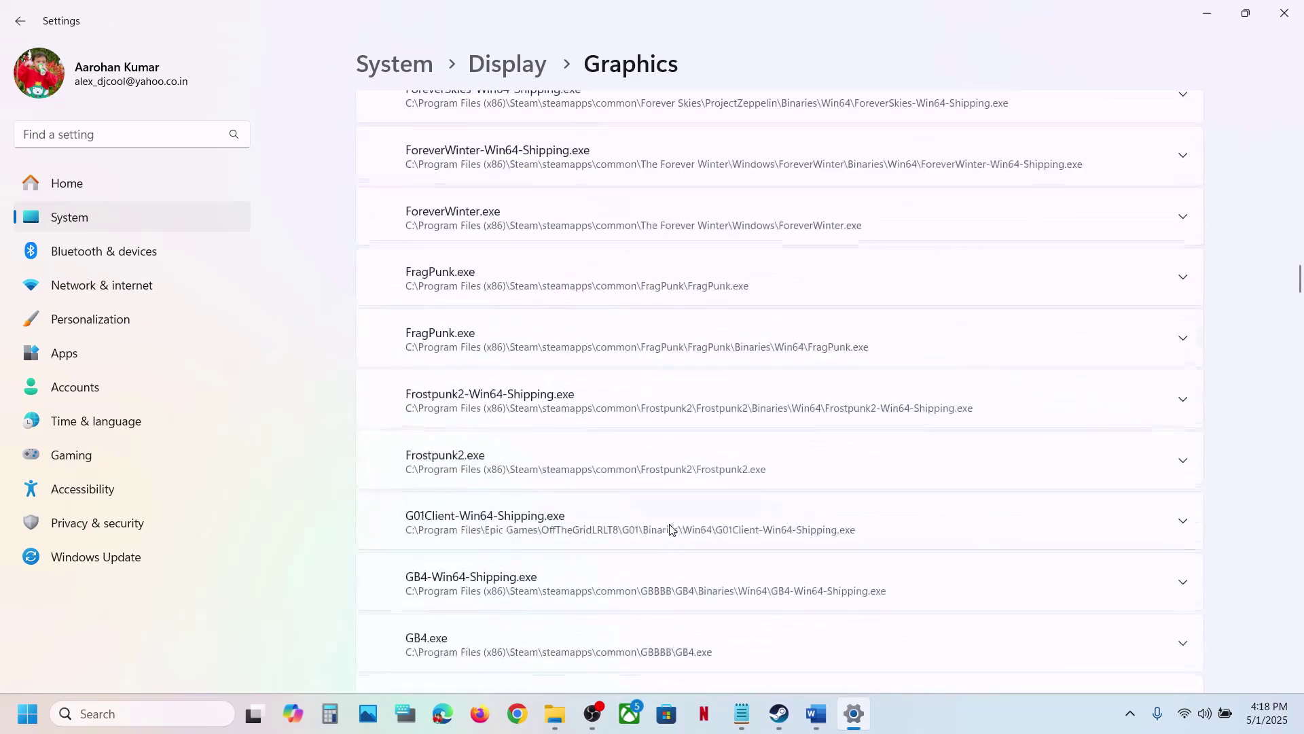
scroll(671, 529, down, 20)
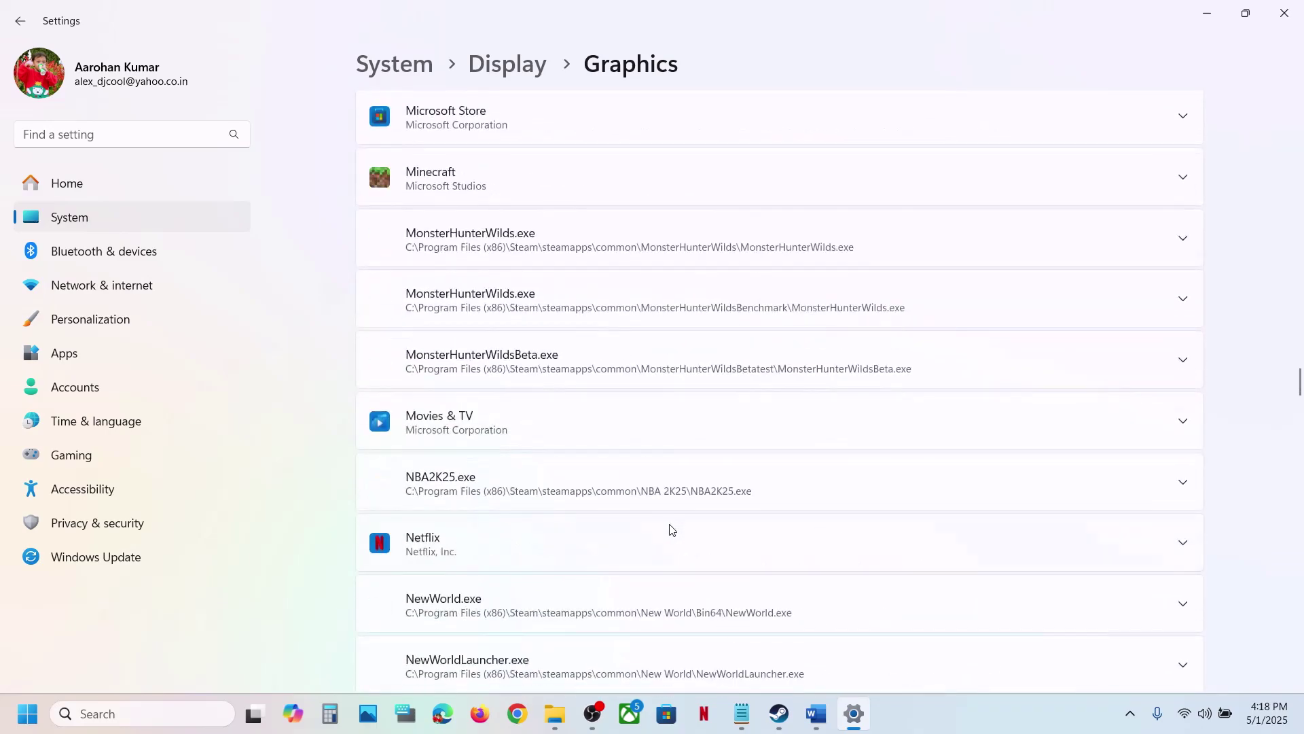
scroll(672, 530, down, 20)
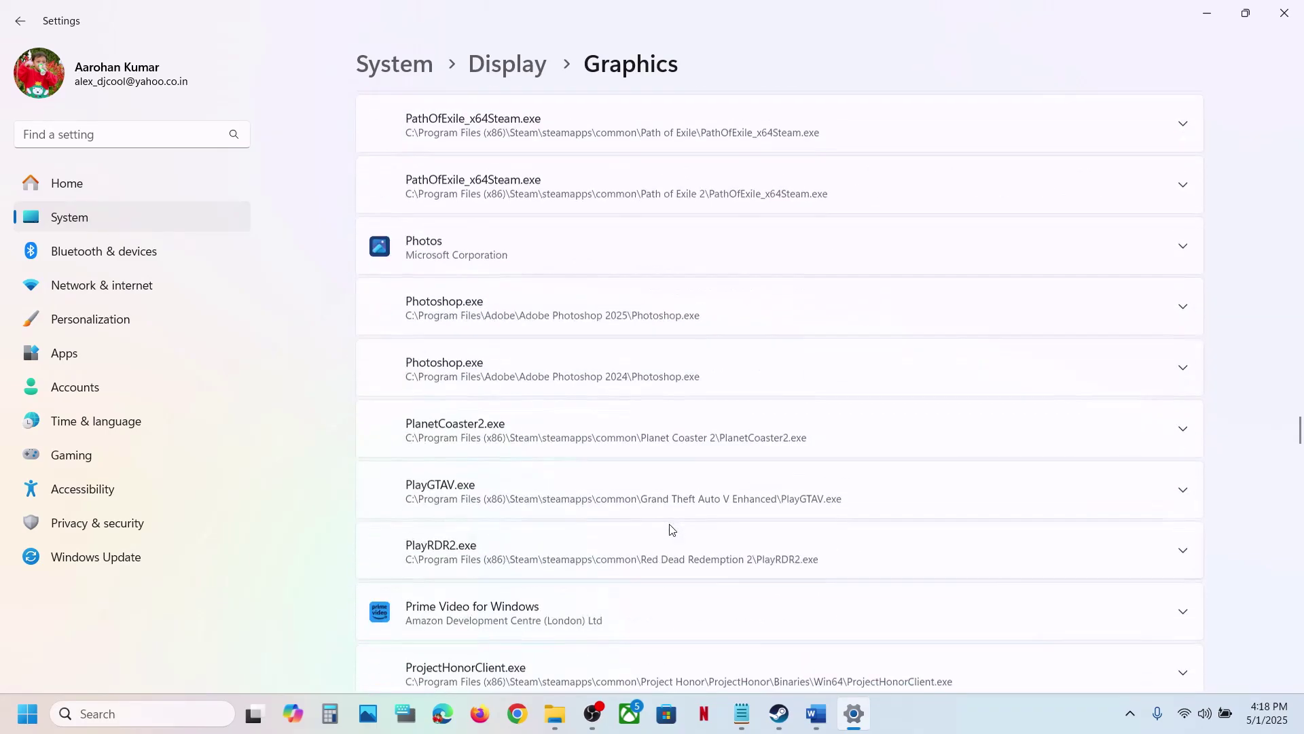
scroll(672, 530, down, 20)
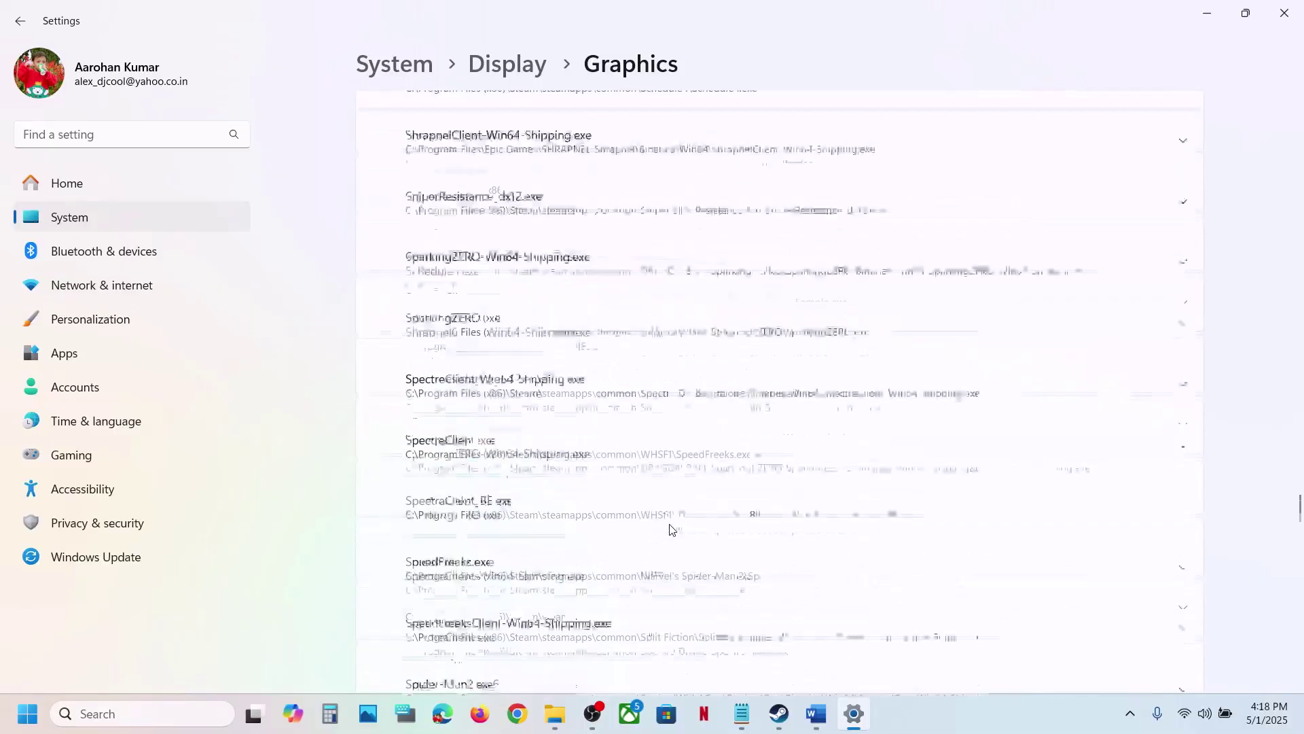
scroll(672, 529, down, 15)
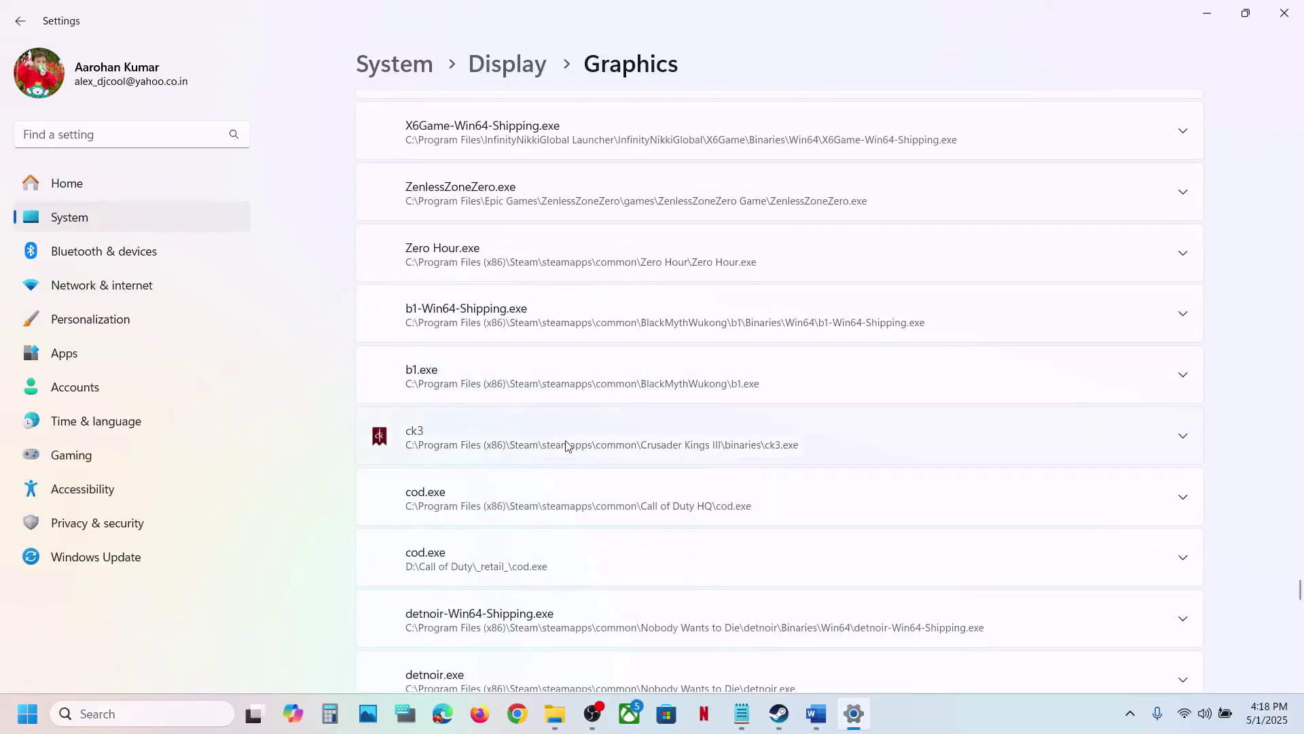
click(568, 445)
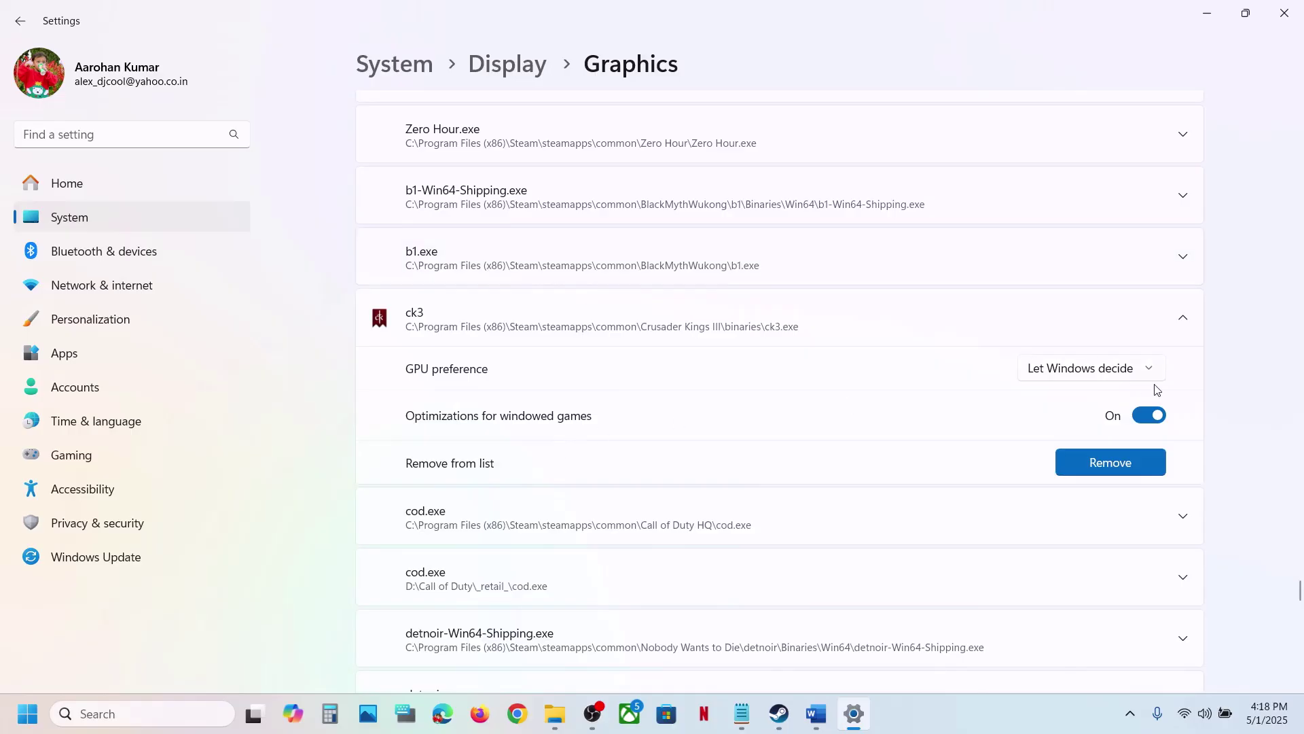
click(1088, 379)
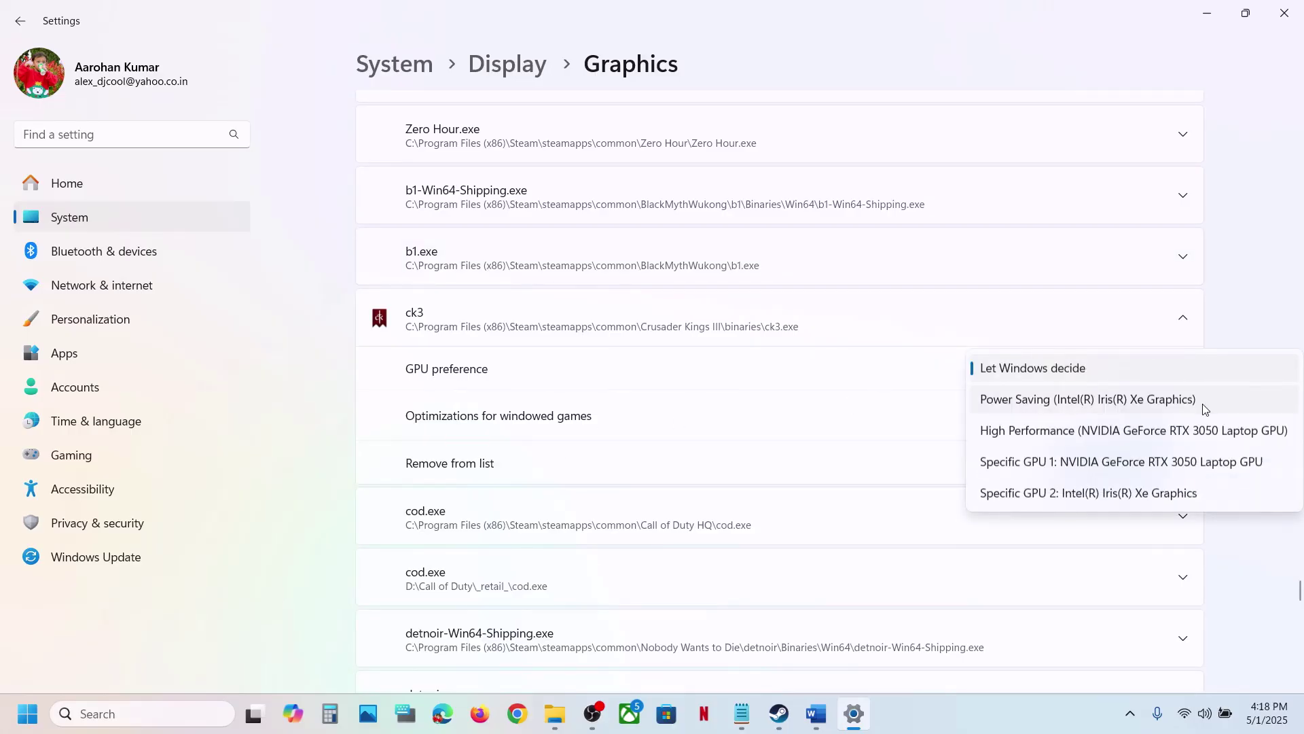
click(1120, 432)
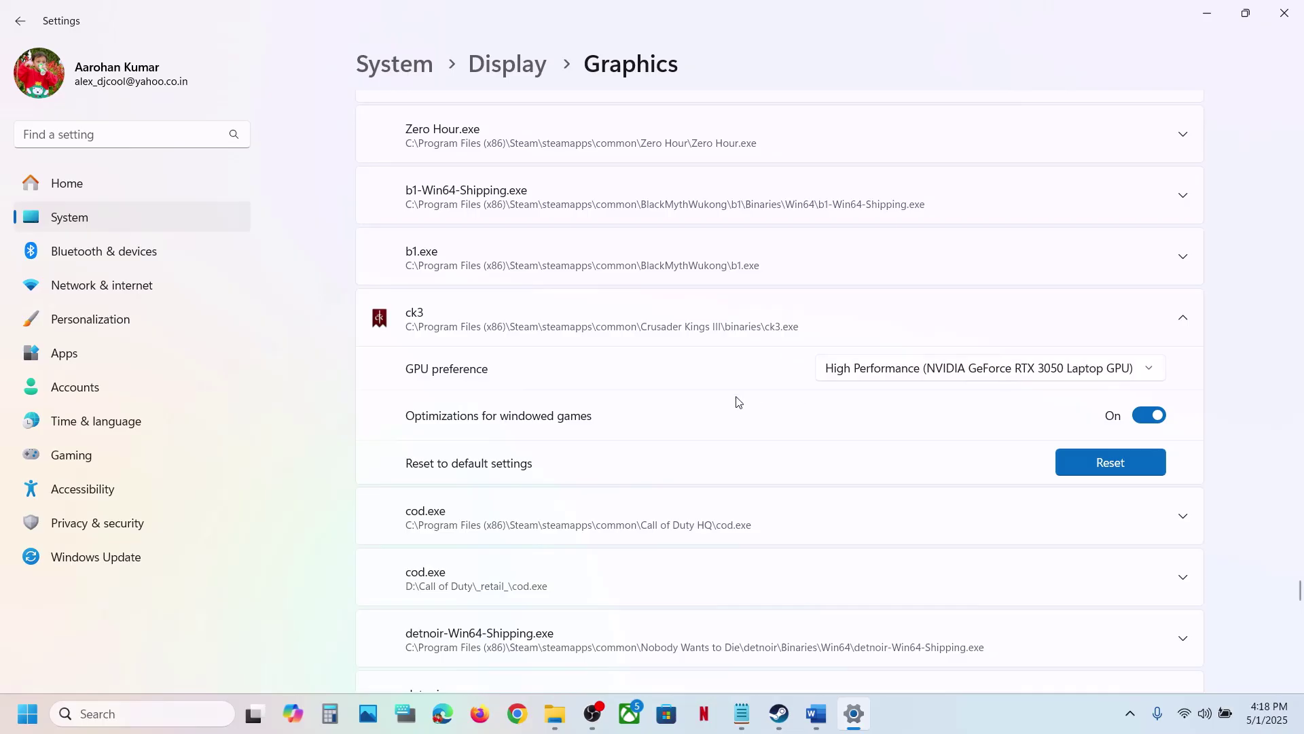
click(779, 713)
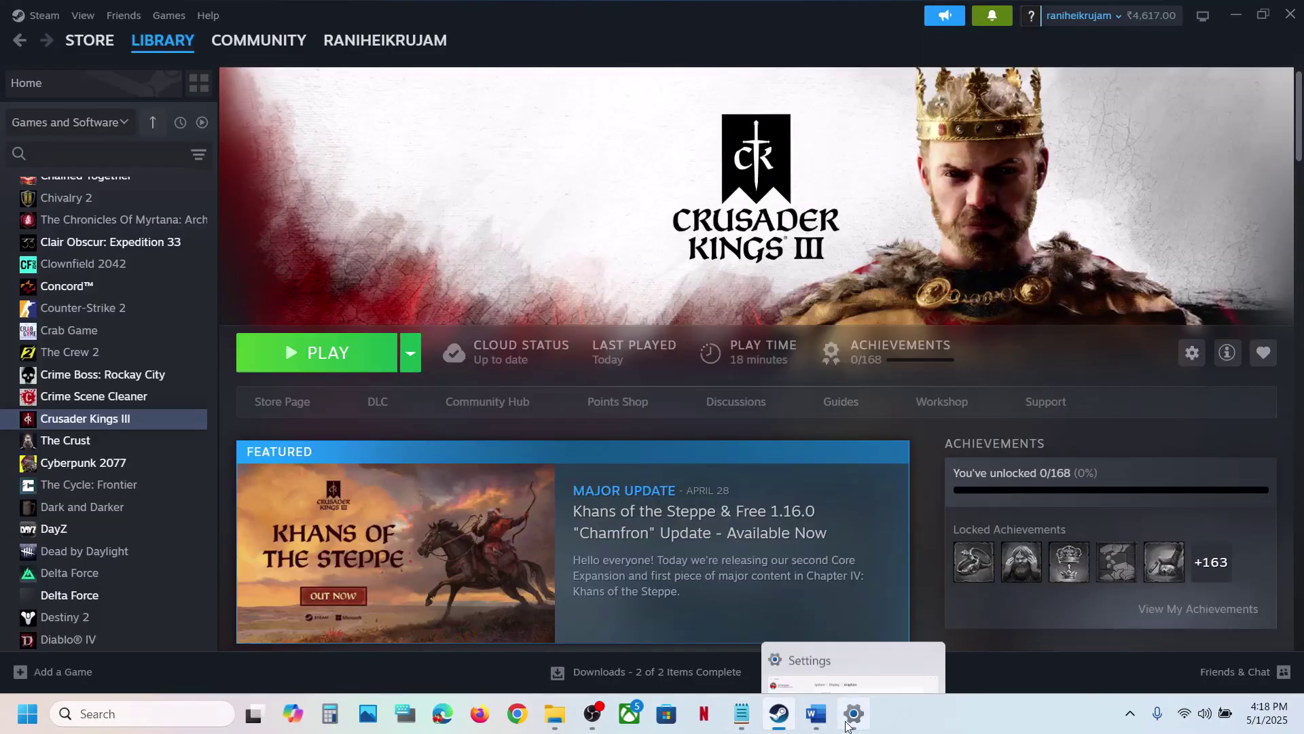
- Open the Step 11 Visual C++ redistributable URL in a new Chrome window
click(816, 713)
scroll(555, 454, down, 3)
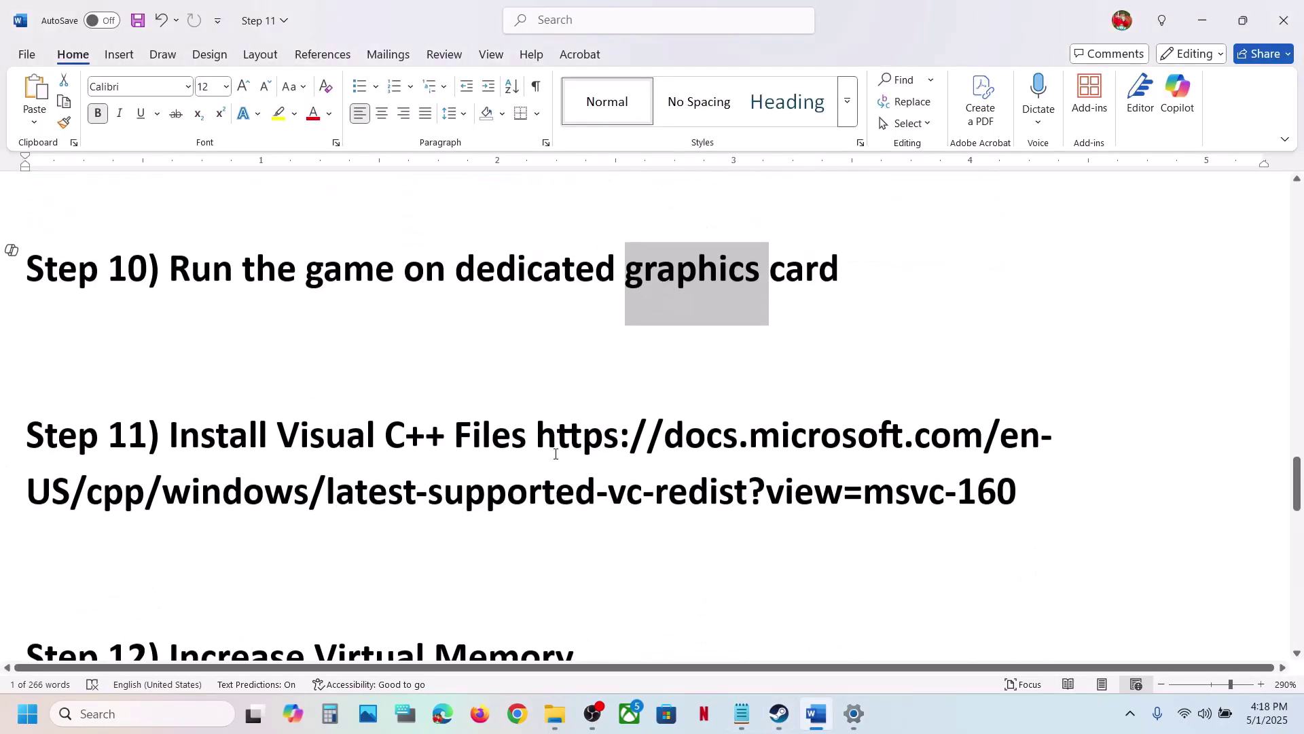
click(1014, 473)
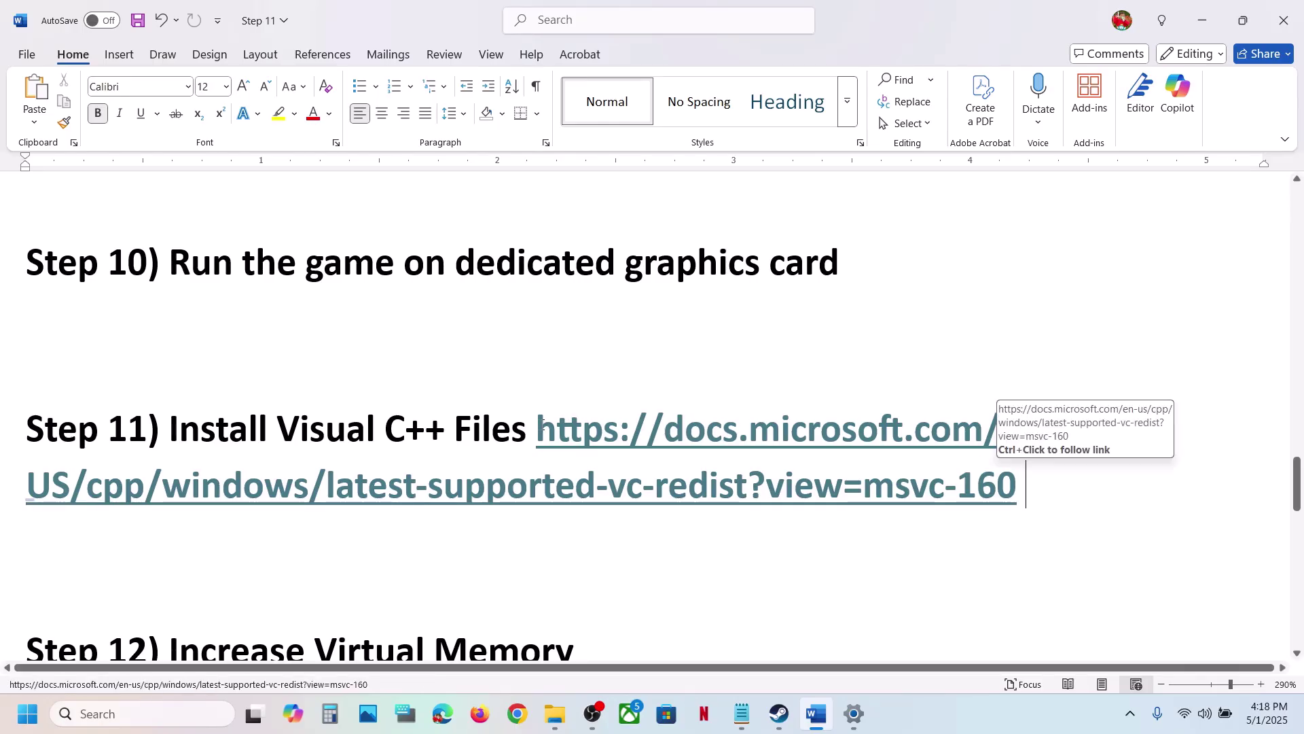
drag(538, 429, 1021, 494)
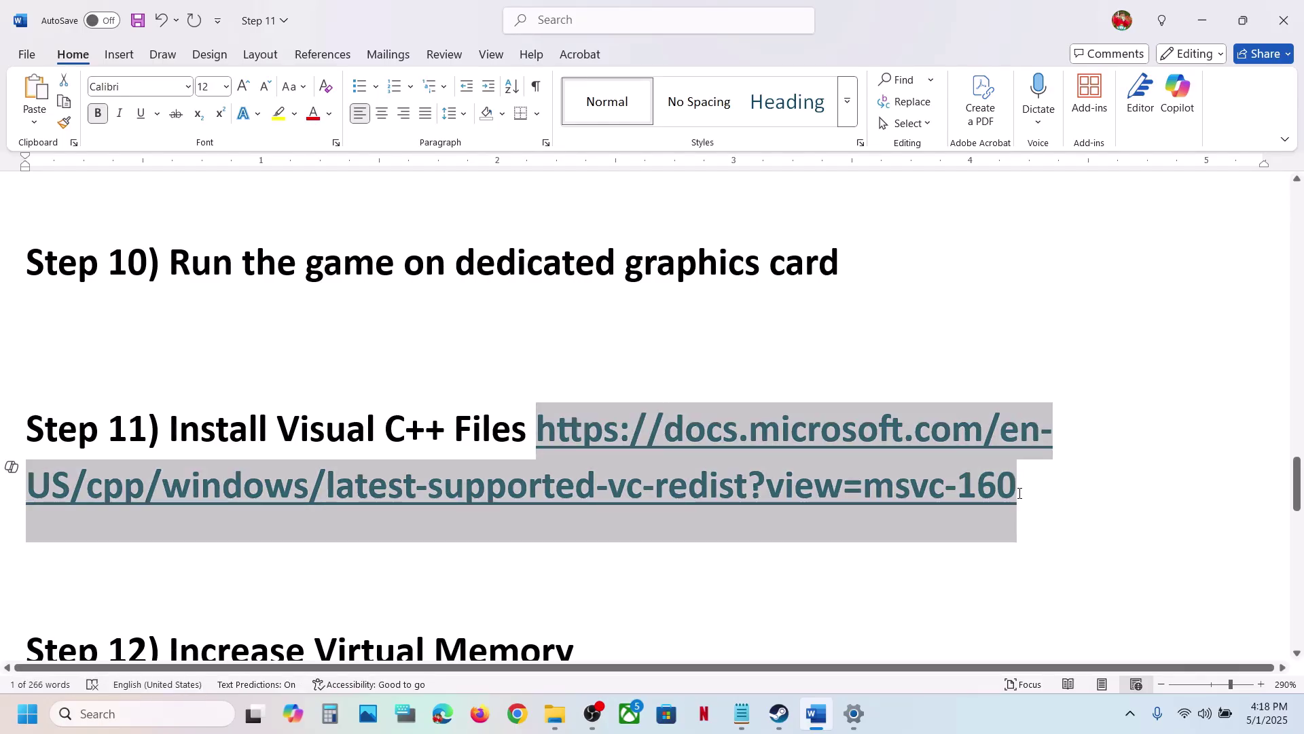
click(517, 713)
text(https://docs.microsoft.com/en-us/cpp/windows/latest-supported-vc-redist?view=msvc-160)
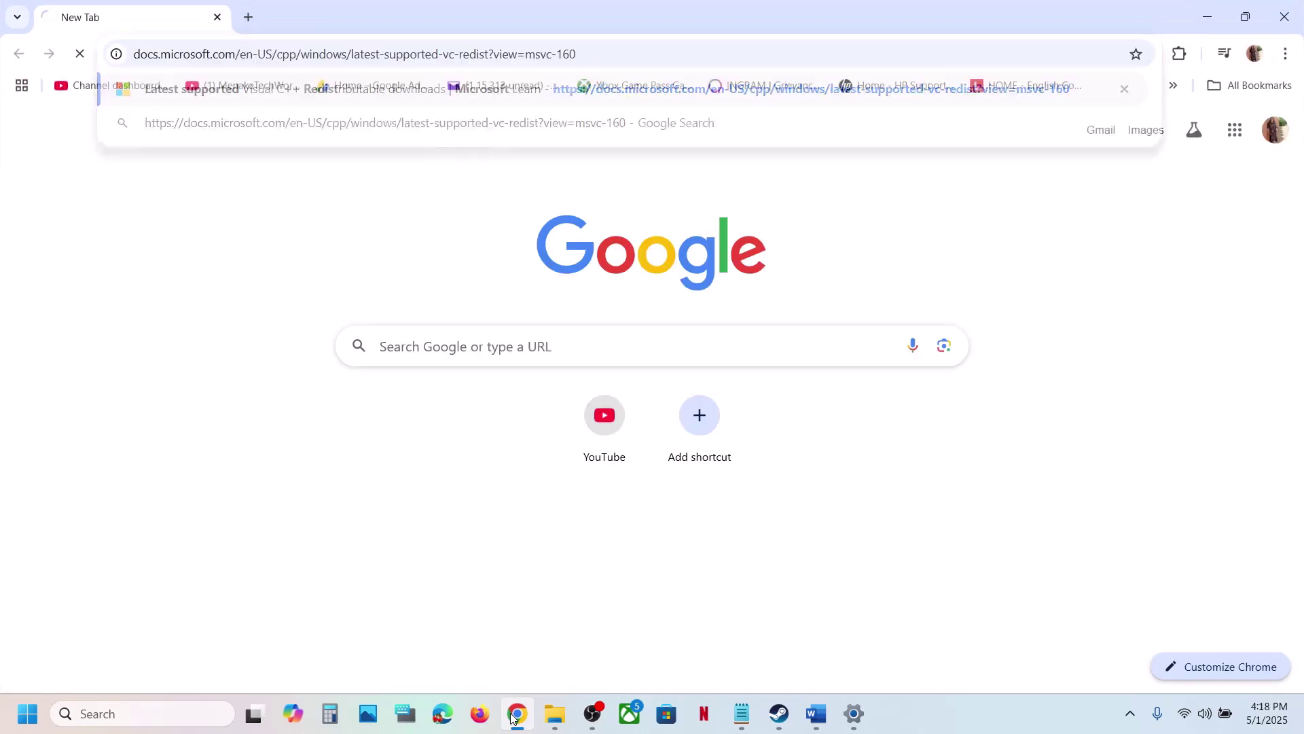
key(Return)
- Download the x86 Visual C++ 2015-2022 redistributable and run its Repair
scroll(626, 492, down, 6)
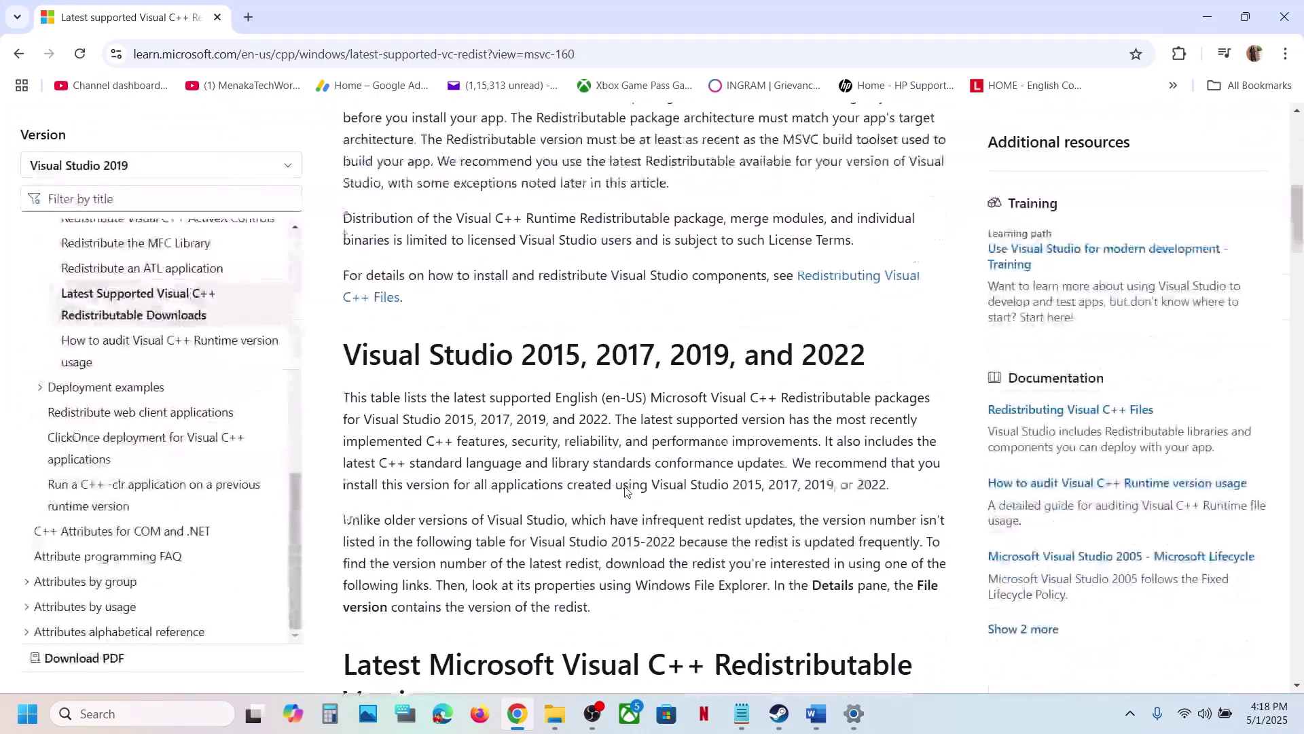
drag(460, 343, 824, 382)
scroll(358, 486, down, 6)
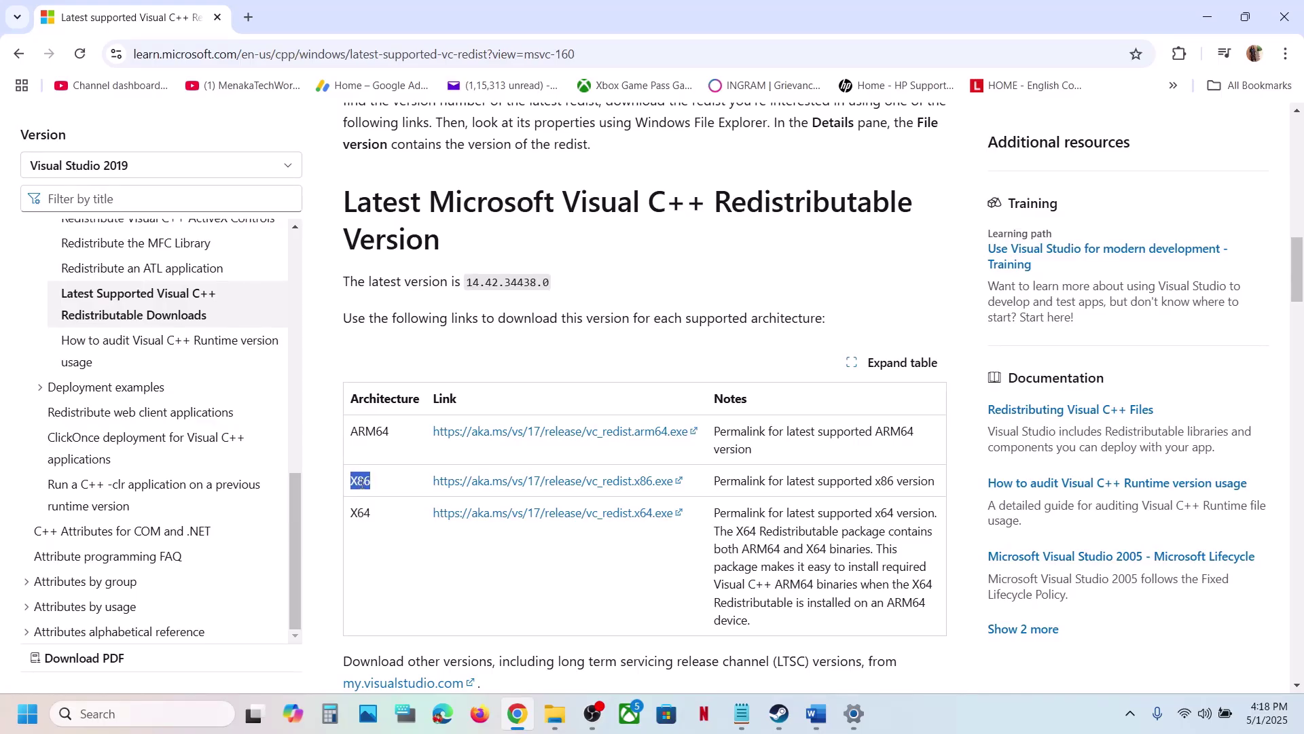
click(585, 483)
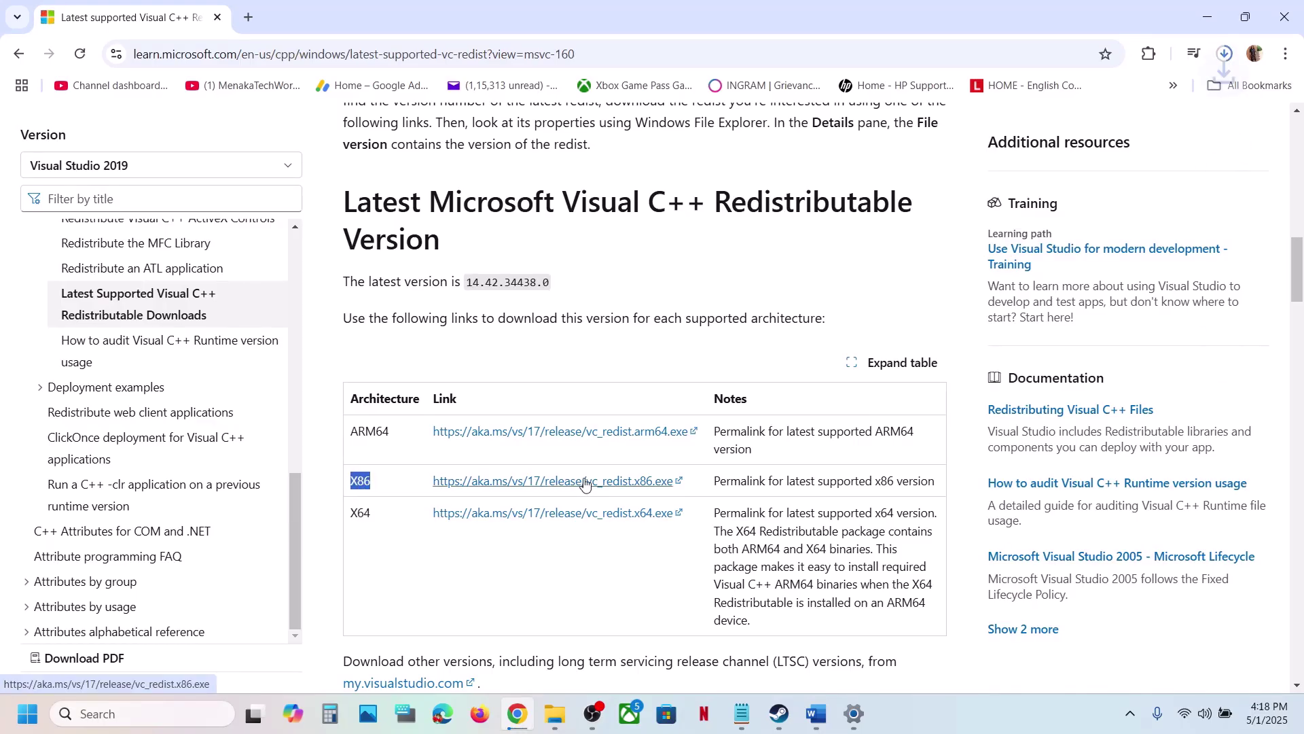
click(1140, 88)
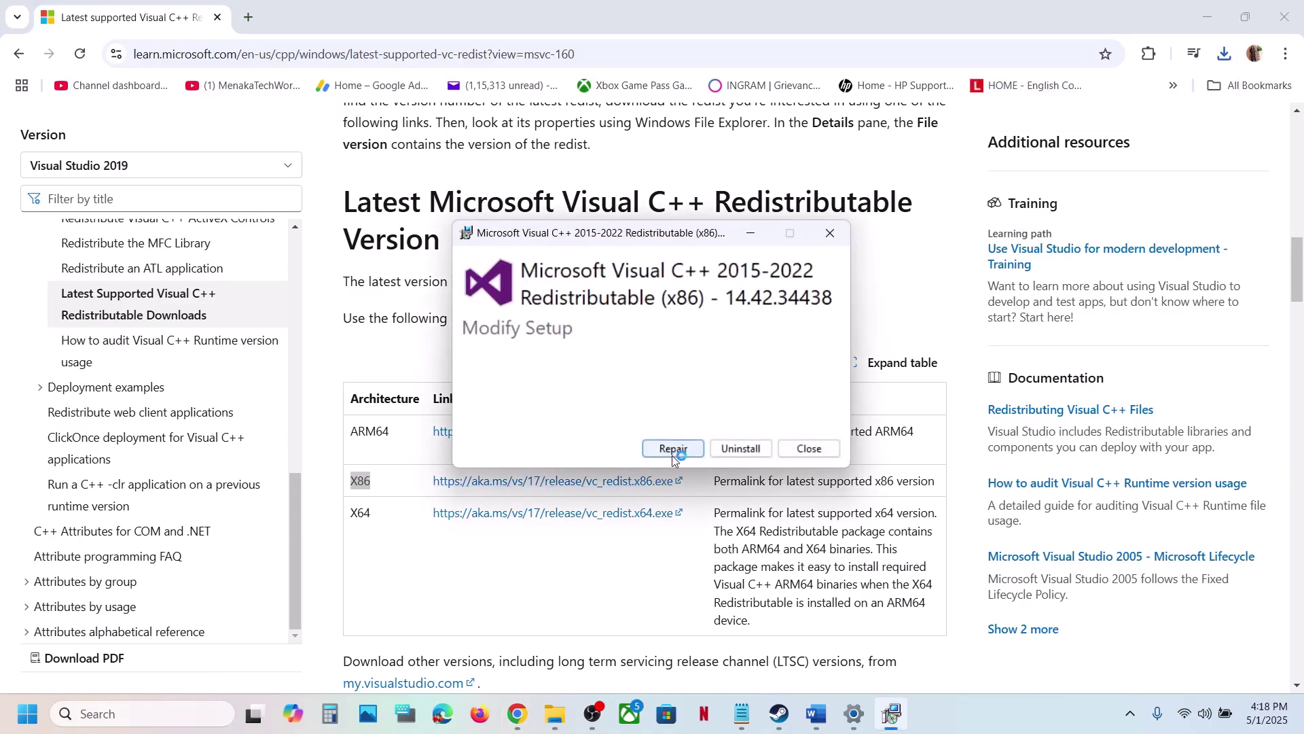
click(672, 450)
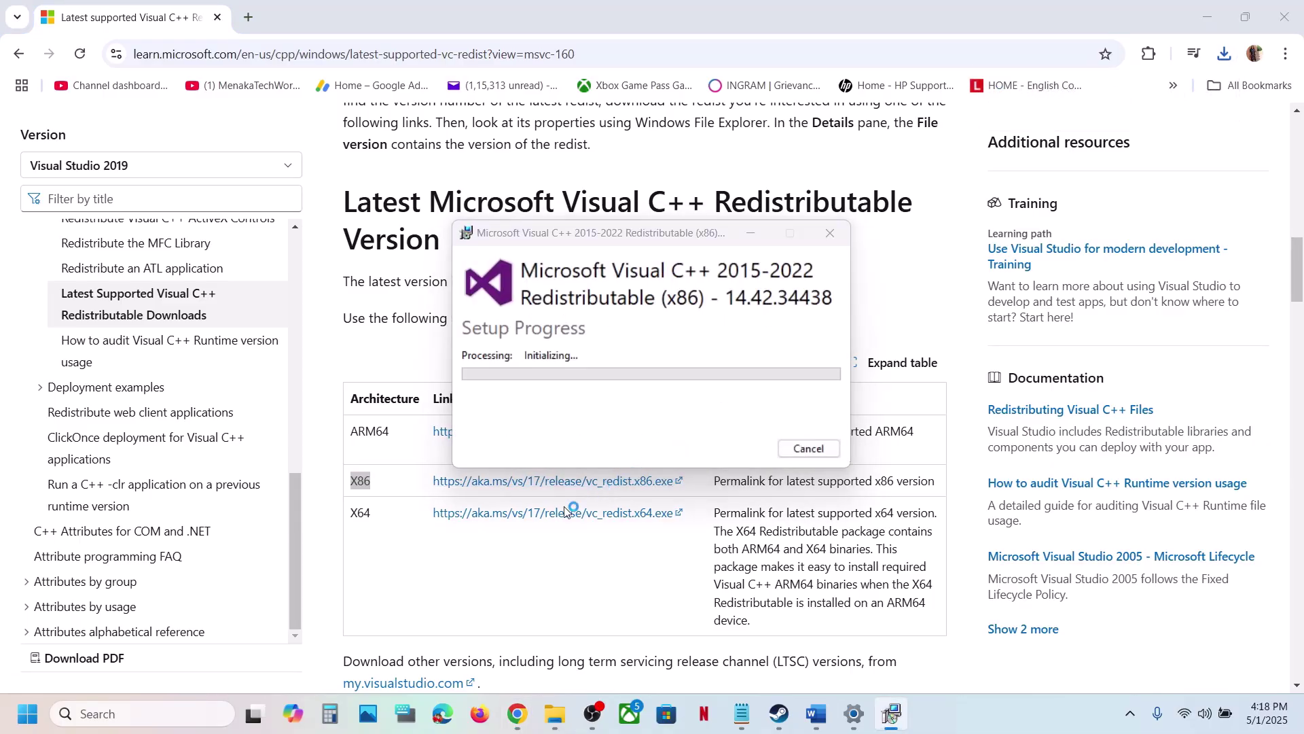
- Download and repair the x64 redistributable, then close its Setup Successful dialog
click(492, 518)
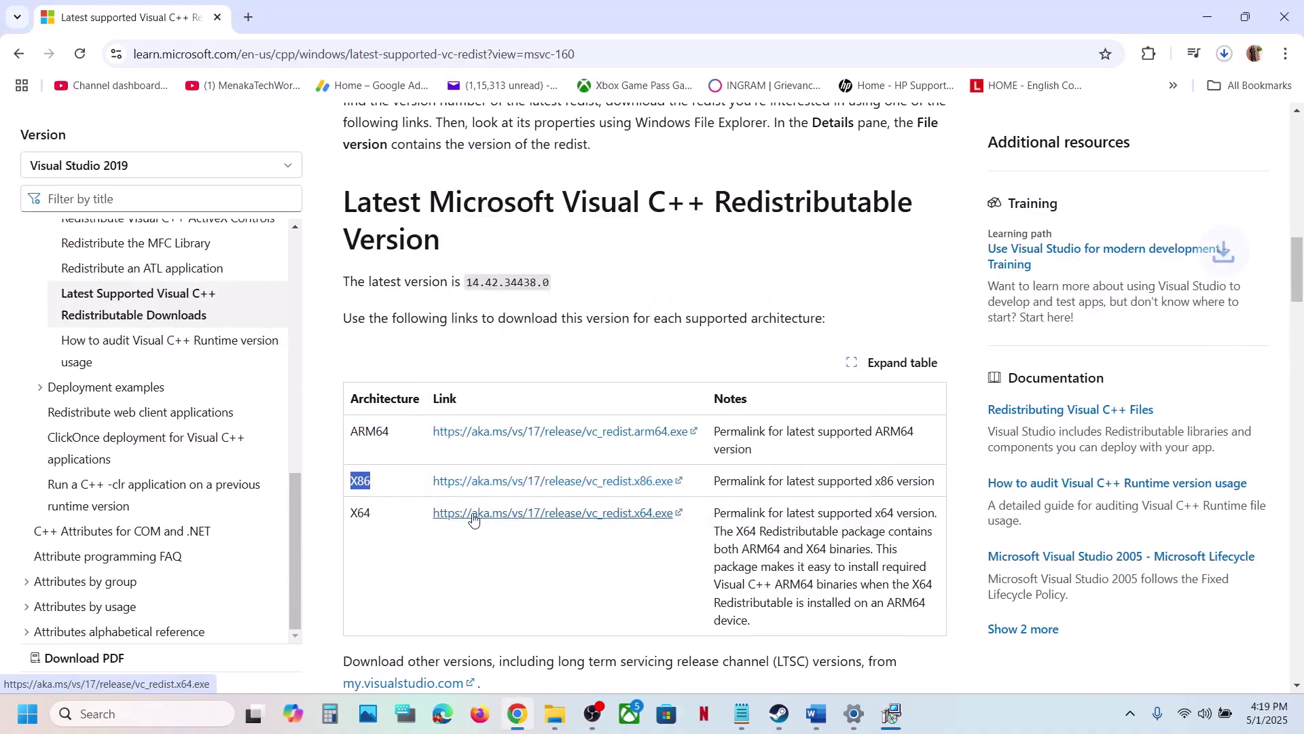
click(1225, 53)
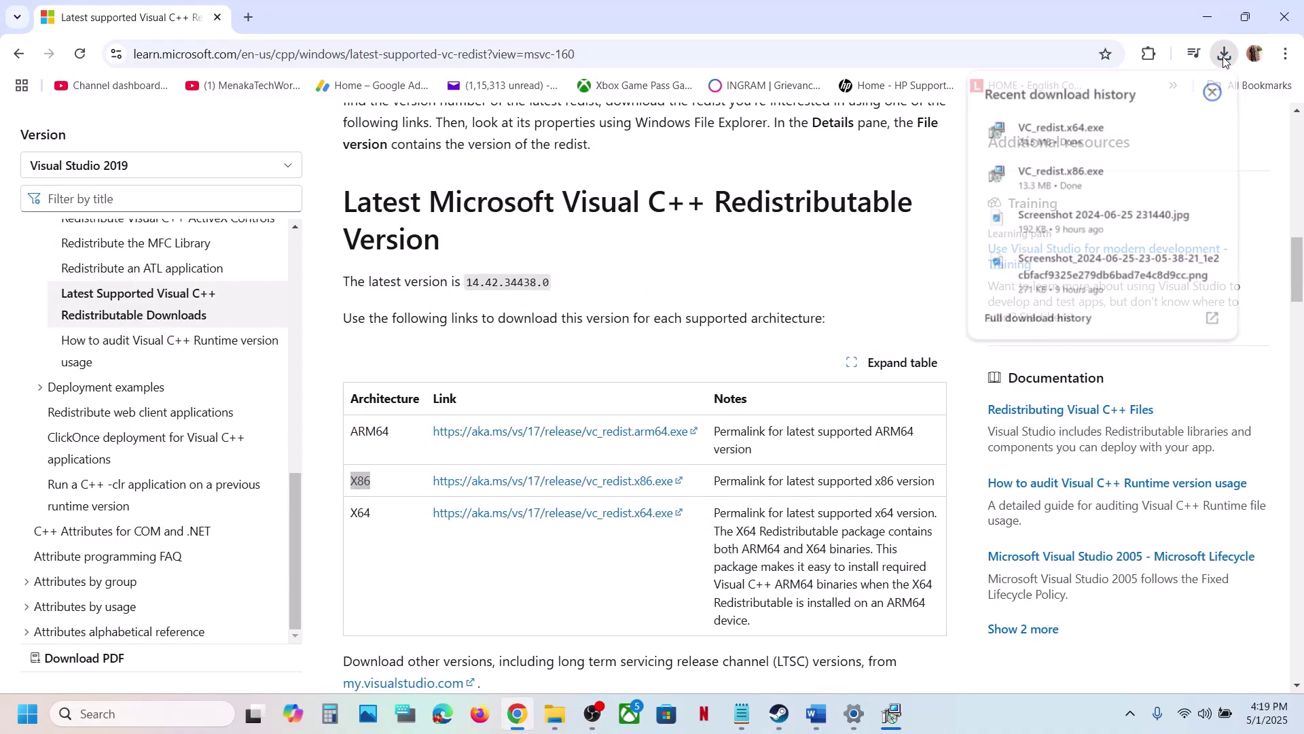
click(926, 238)
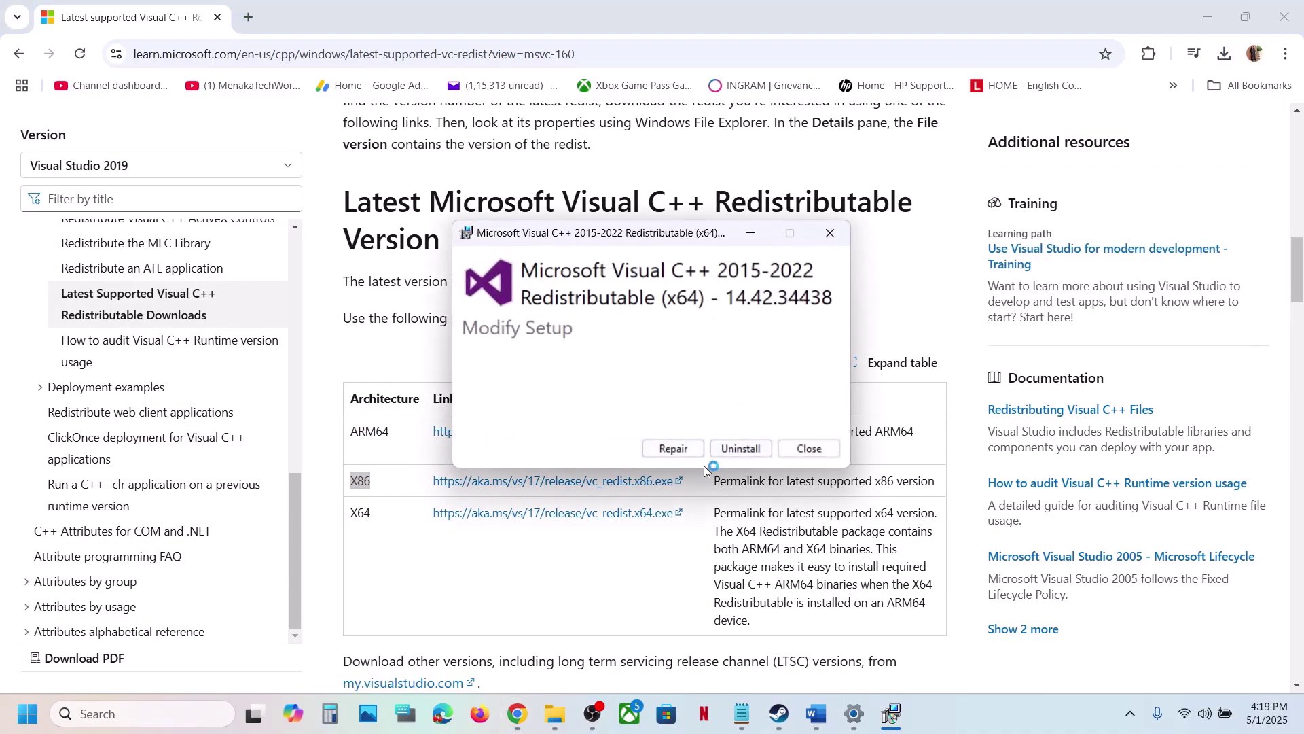
click(674, 450)
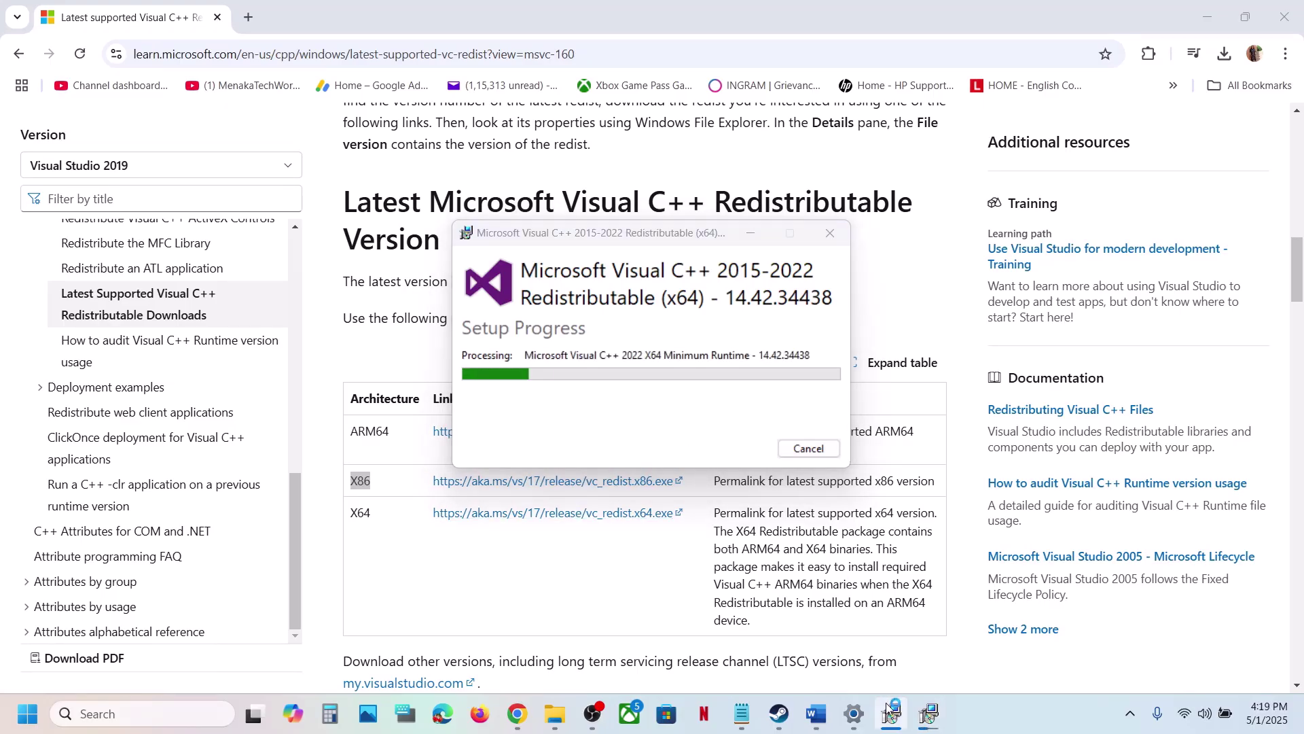
drag(665, 246, 1005, 267)
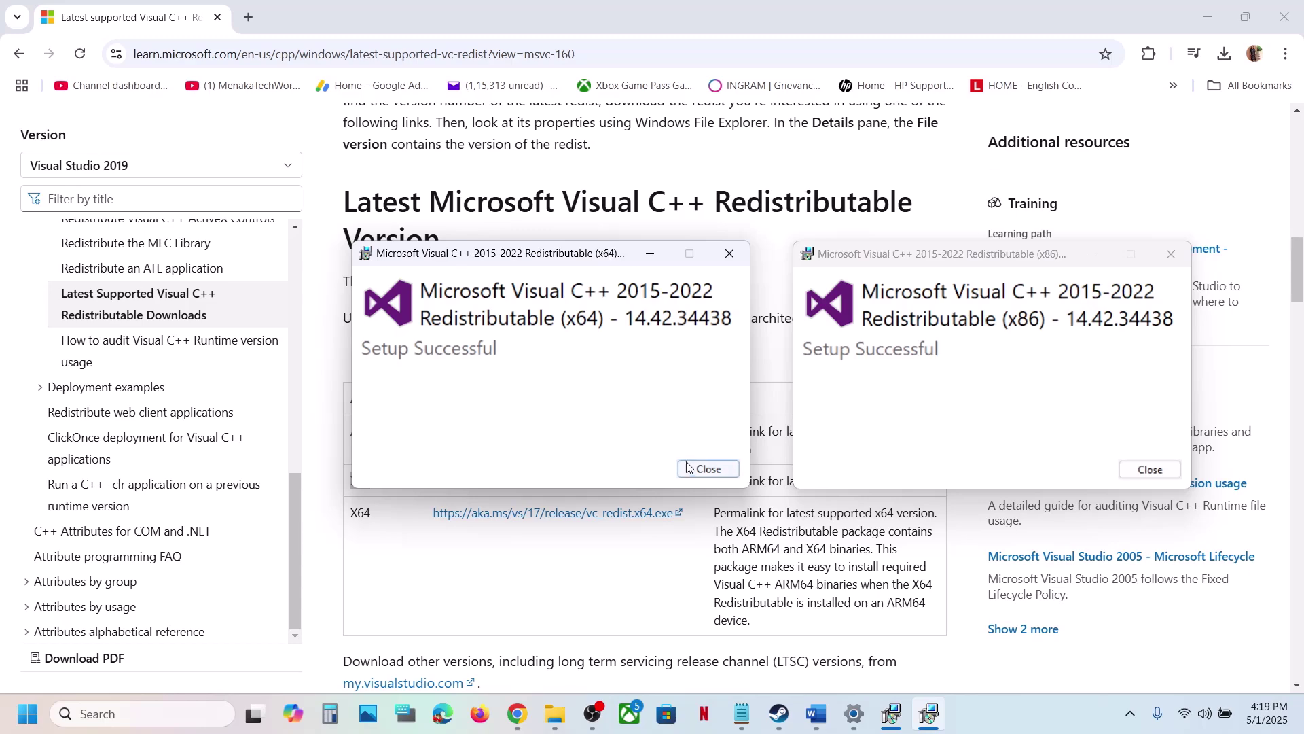
click(708, 469)
- Close the x86 Setup Successful window and view the Start menu's power options
click(1149, 469)
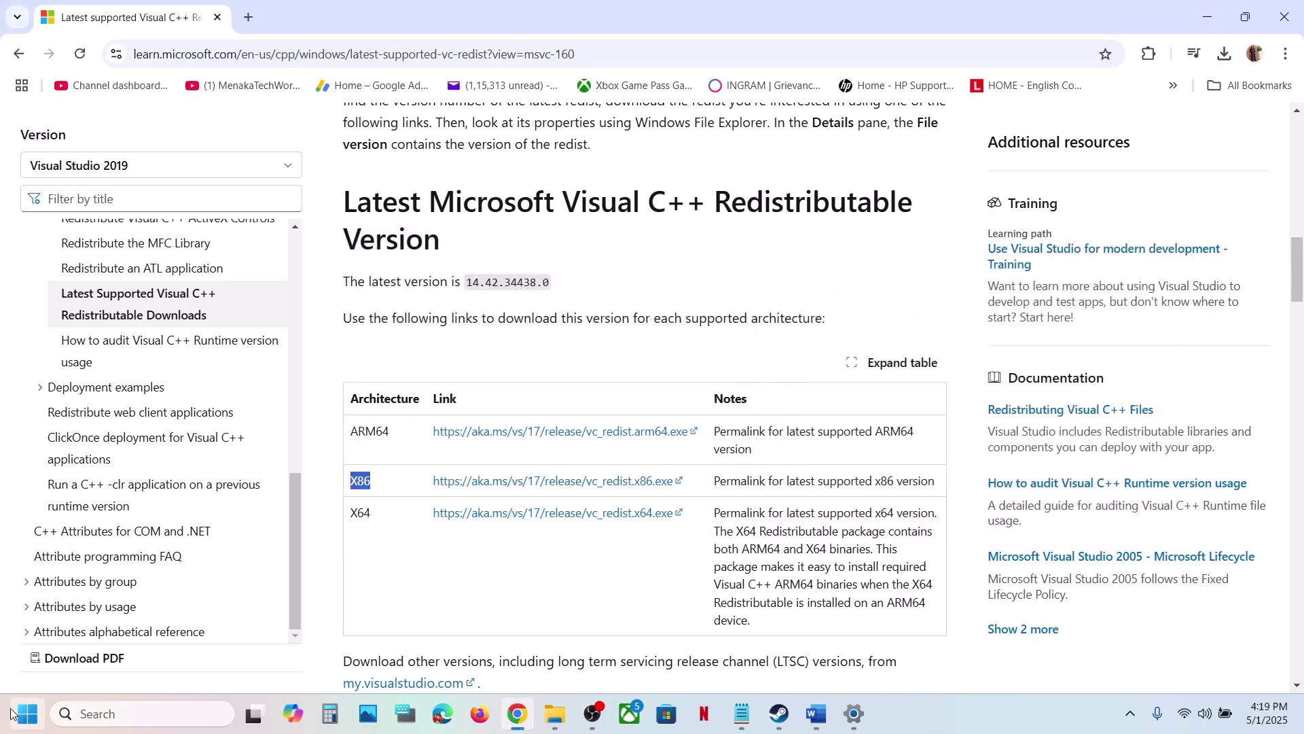
click(27, 713)
click(506, 664)
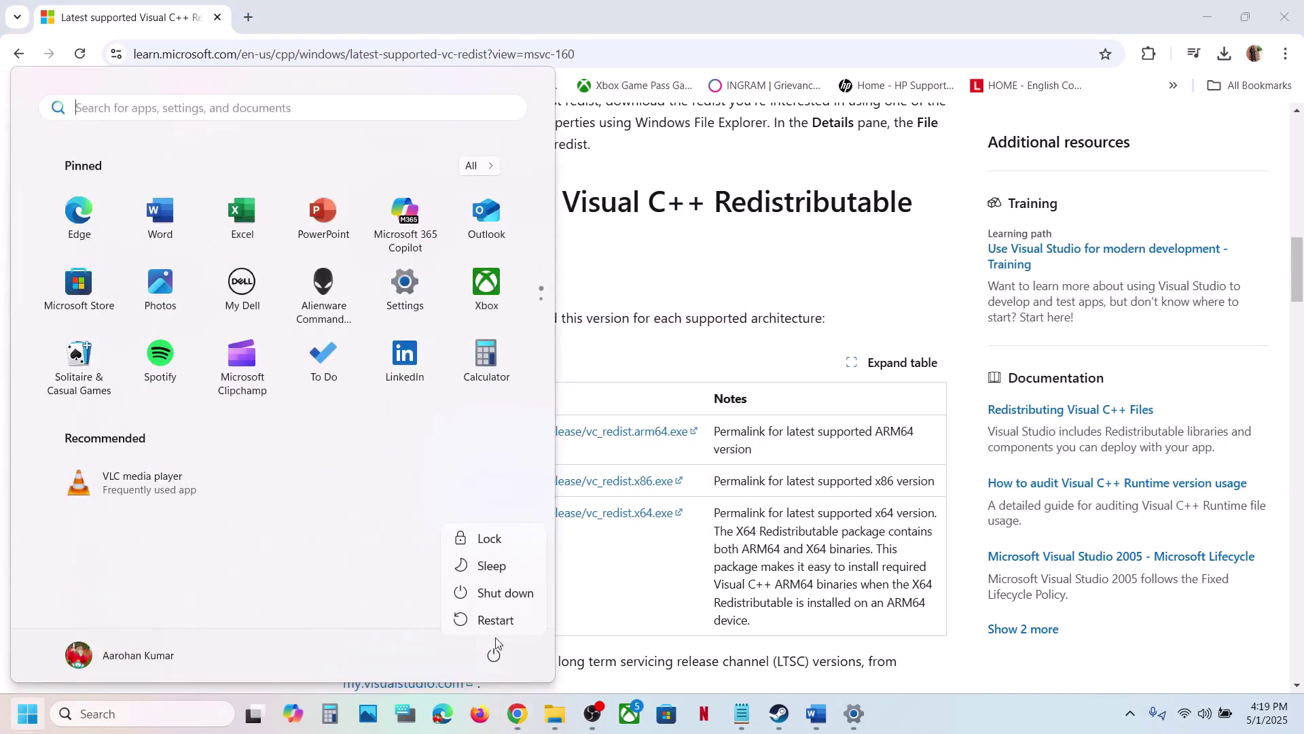
click(788, 722)
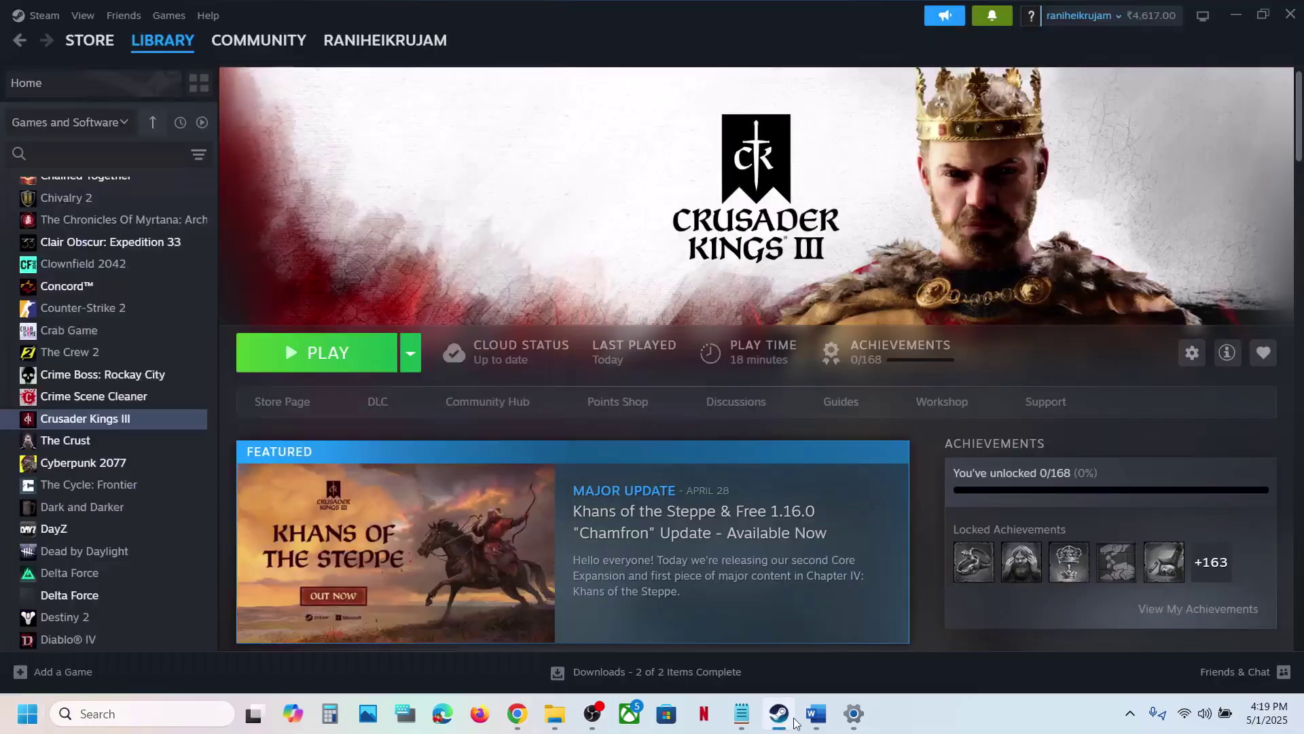
- Copy 'View Advanced system settings' from the Word notes
click(816, 713)
scroll(556, 451, down, 3)
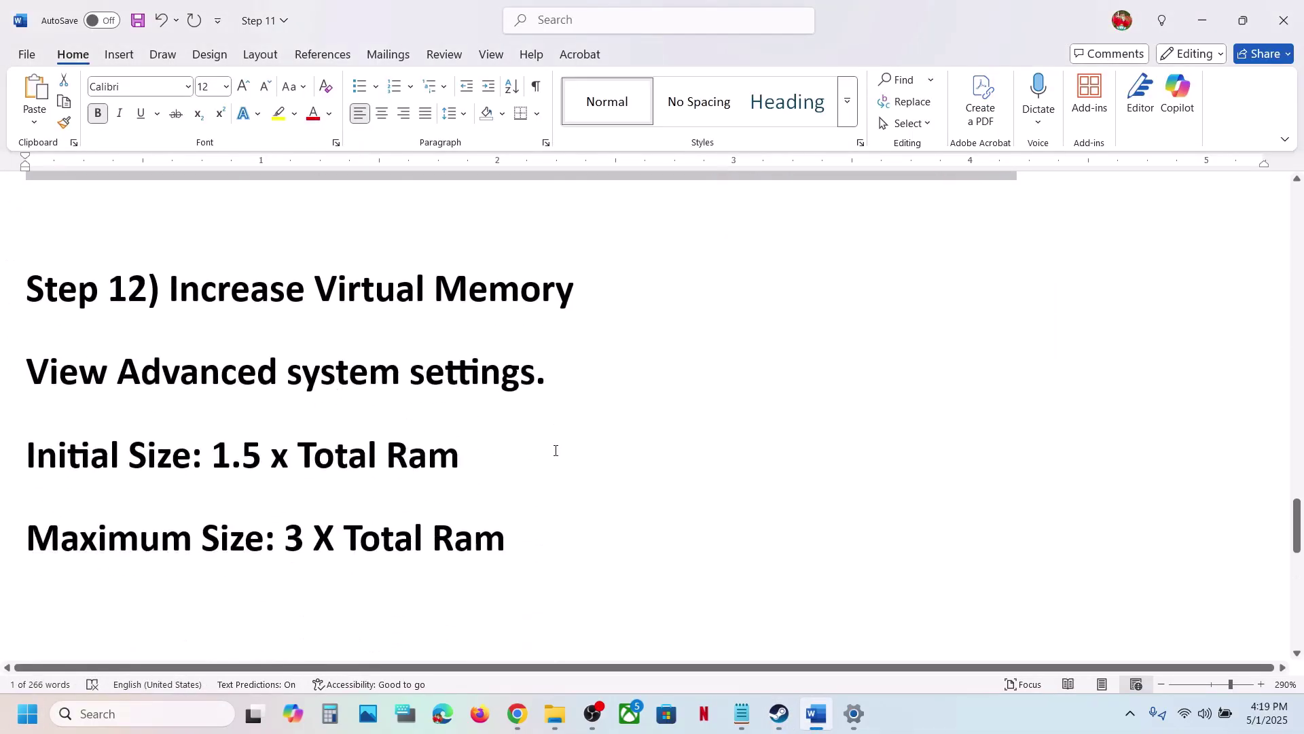
click(993, 708)
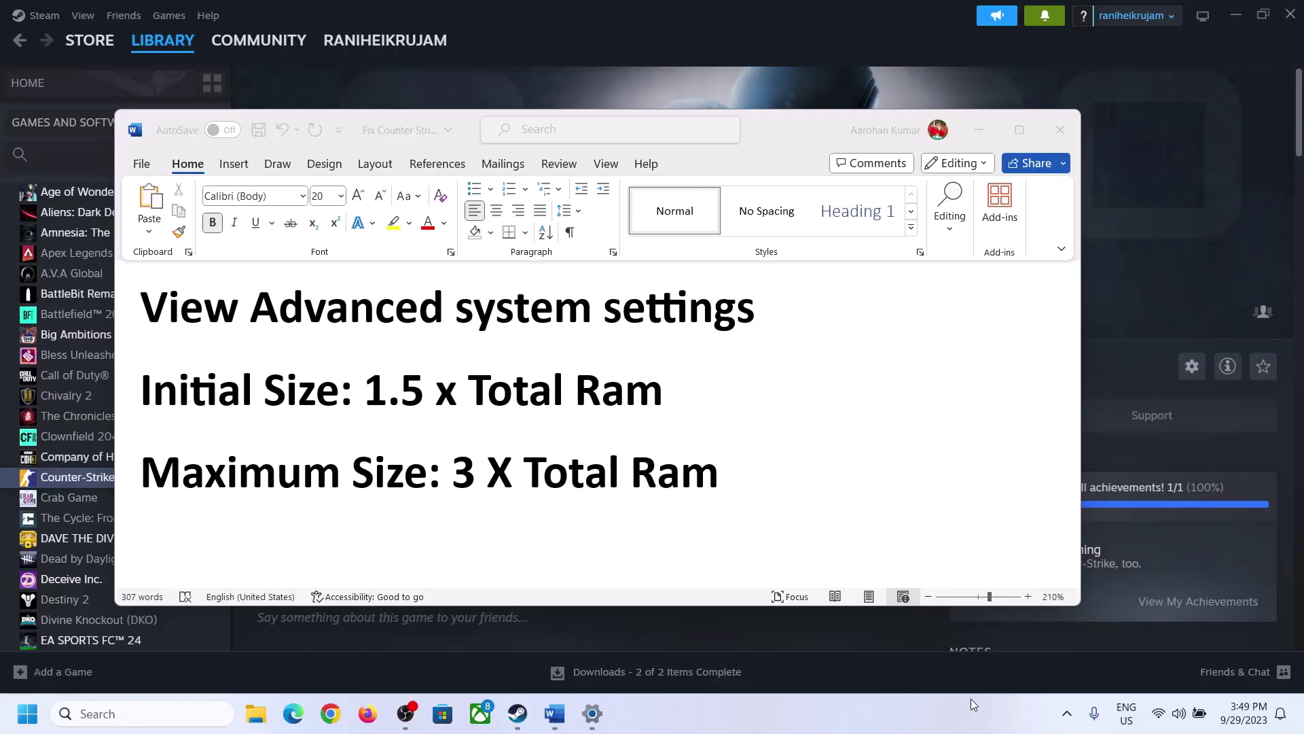
click(193, 317)
drag(153, 313, 740, 309)
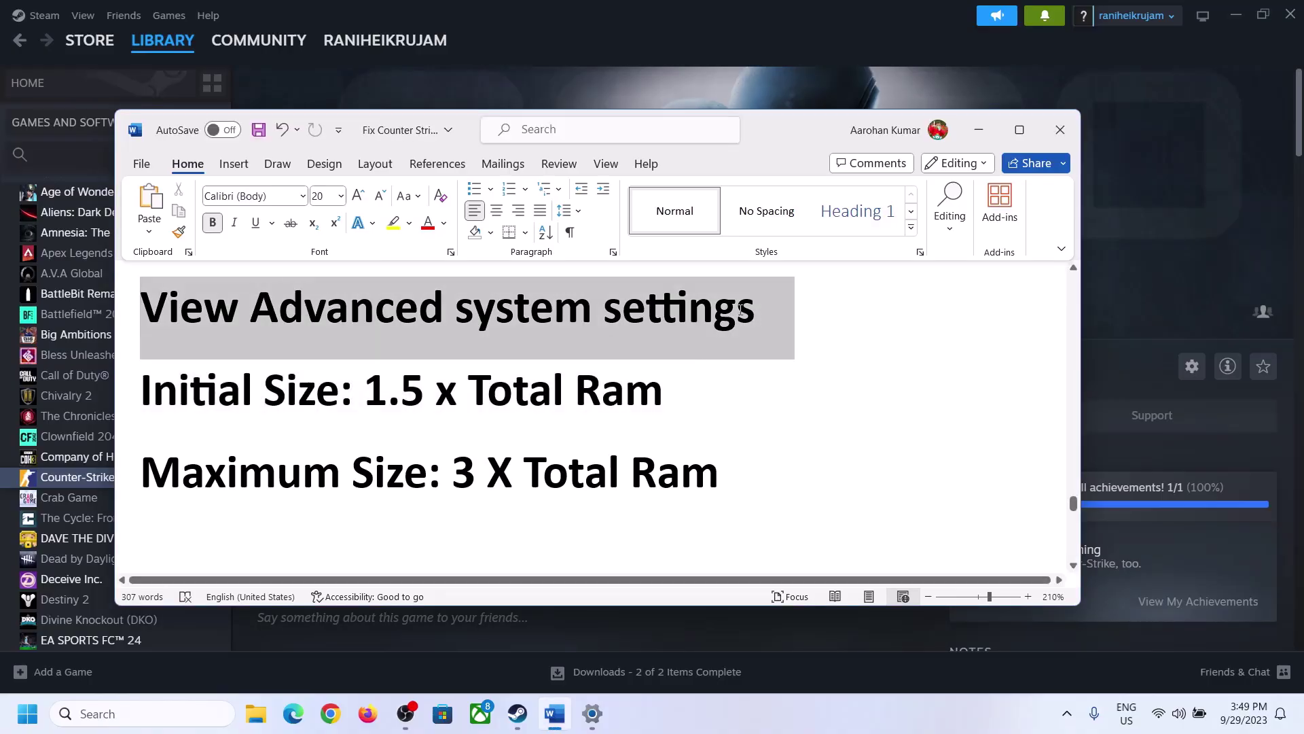
key(ctrl+c)
- Search for and open View advanced system settings
click(155, 713)
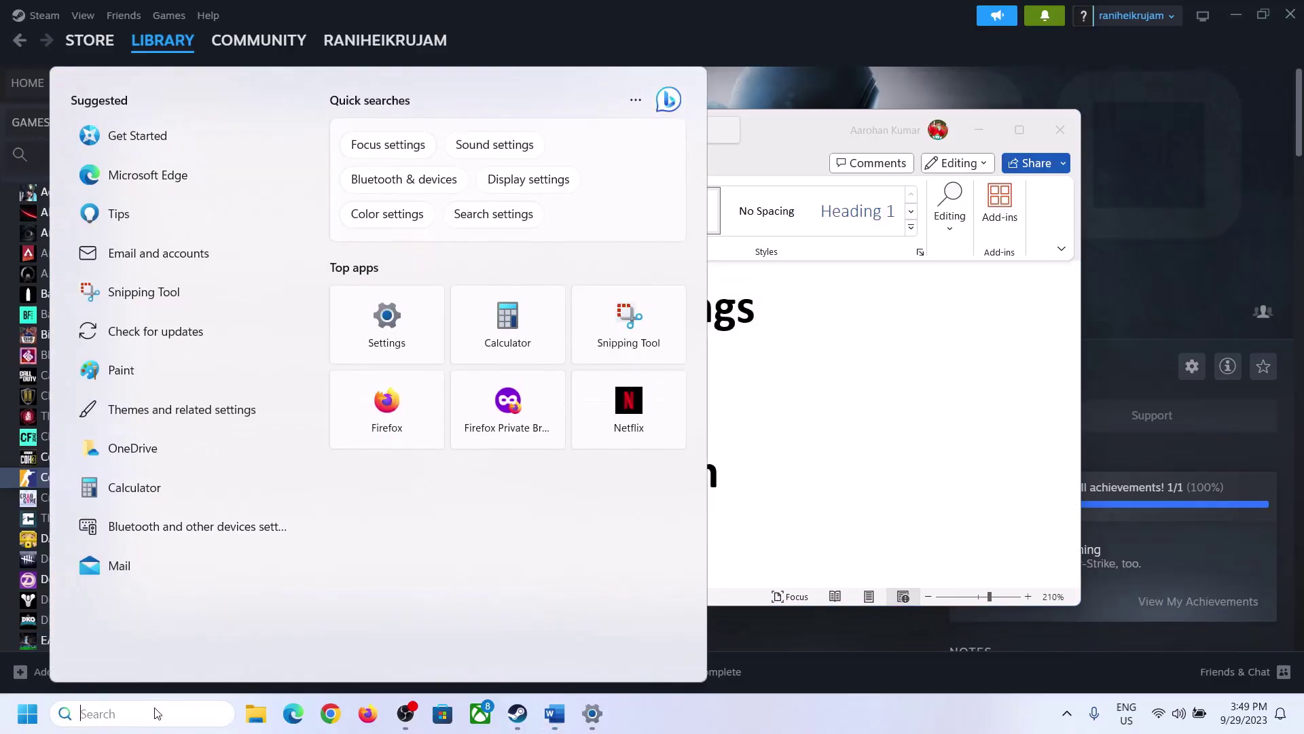
key(ctrl+v)
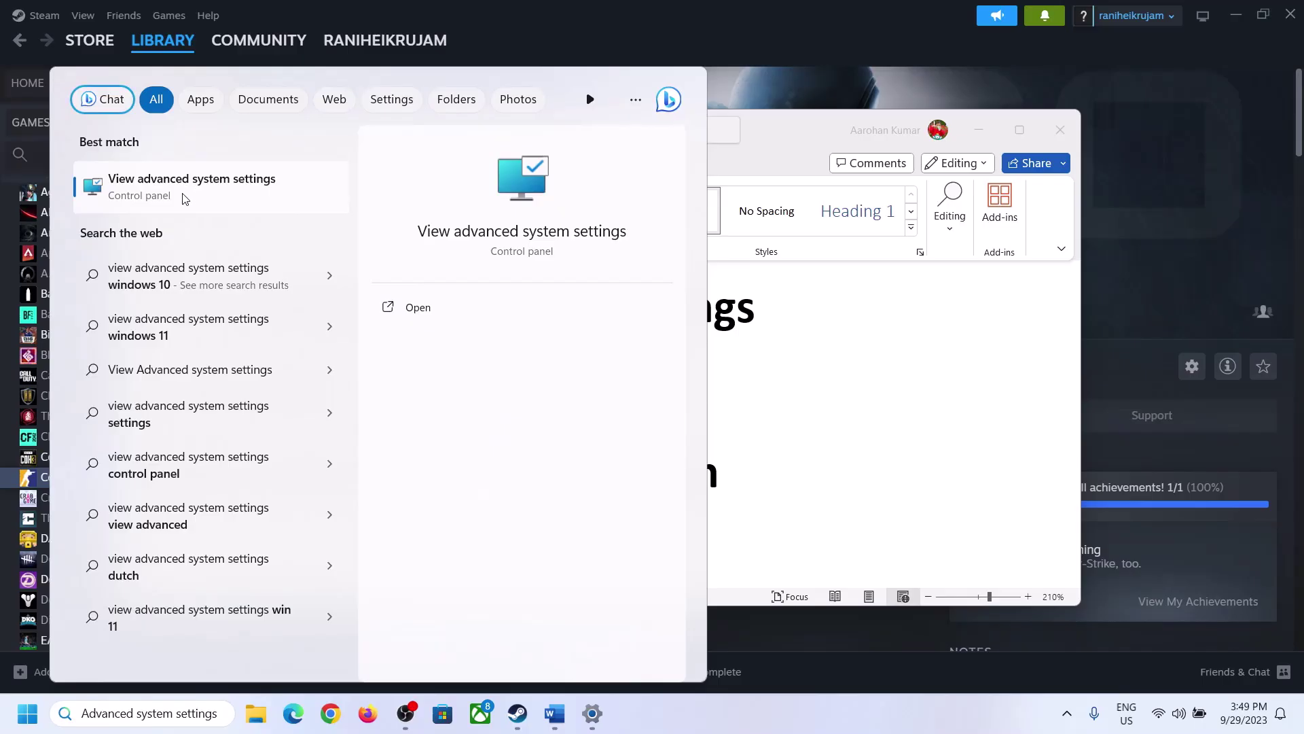
click(185, 197)
drag(271, 130, 582, 234)
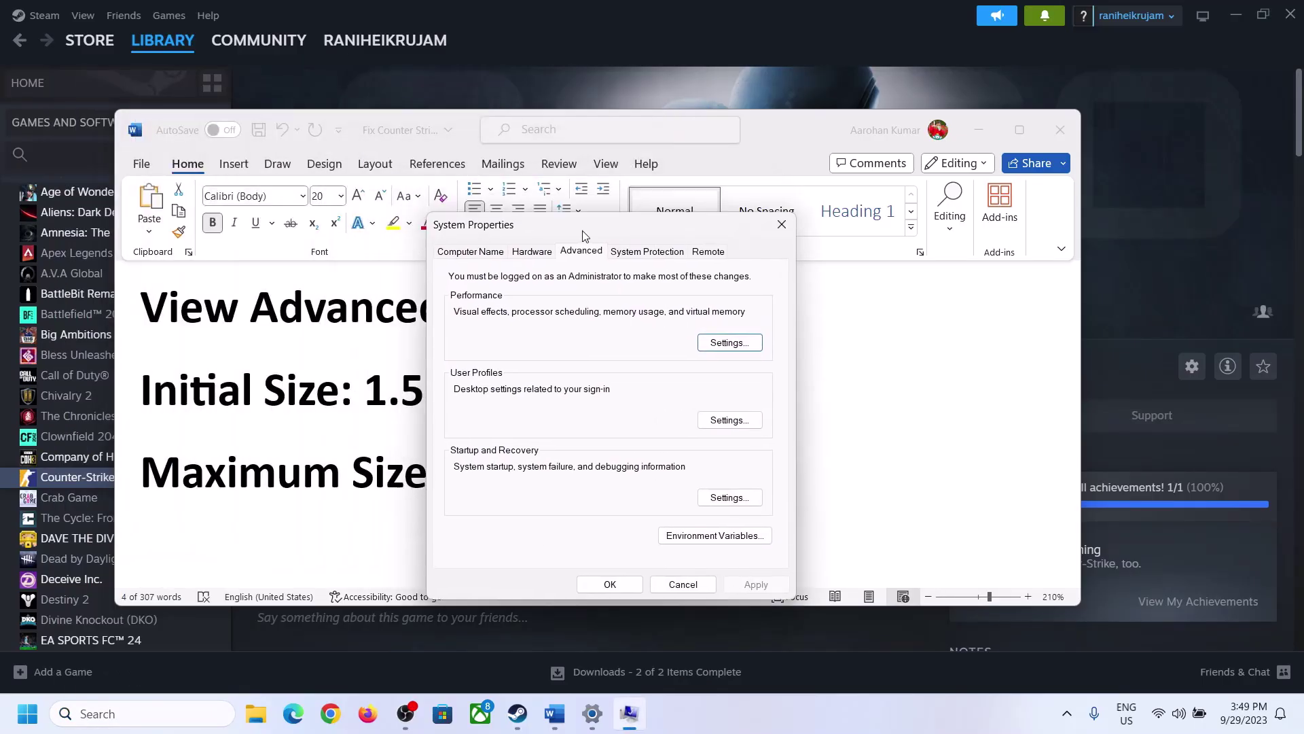
- Turn off automatic paging file management and choose Custom size for drive C:
click(729, 343)
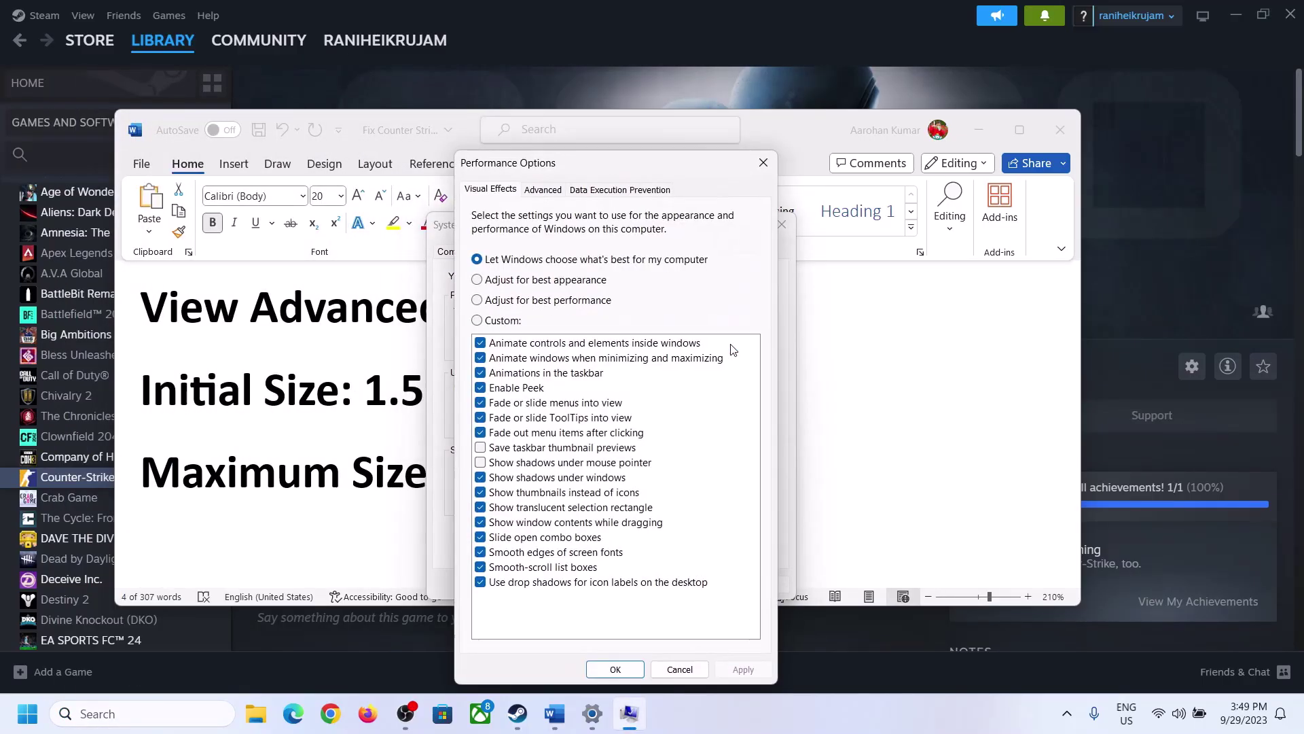
click(549, 191)
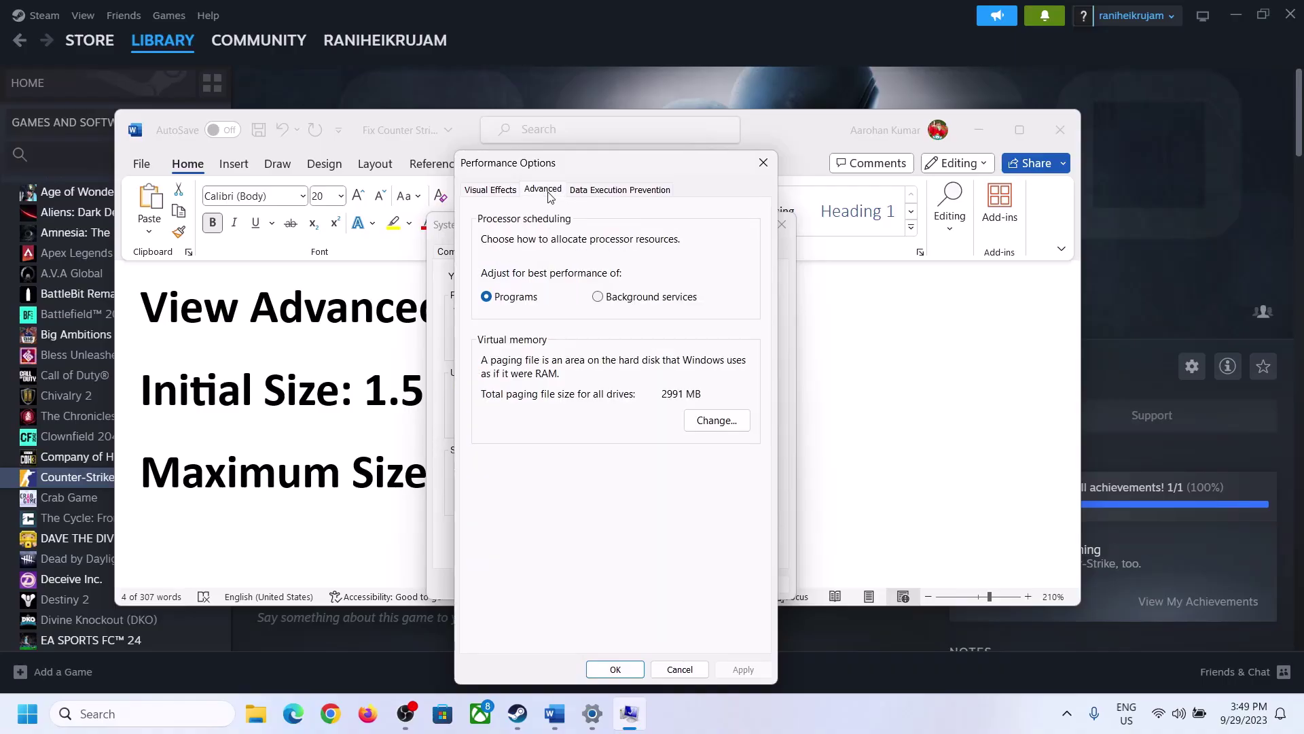
click(721, 420)
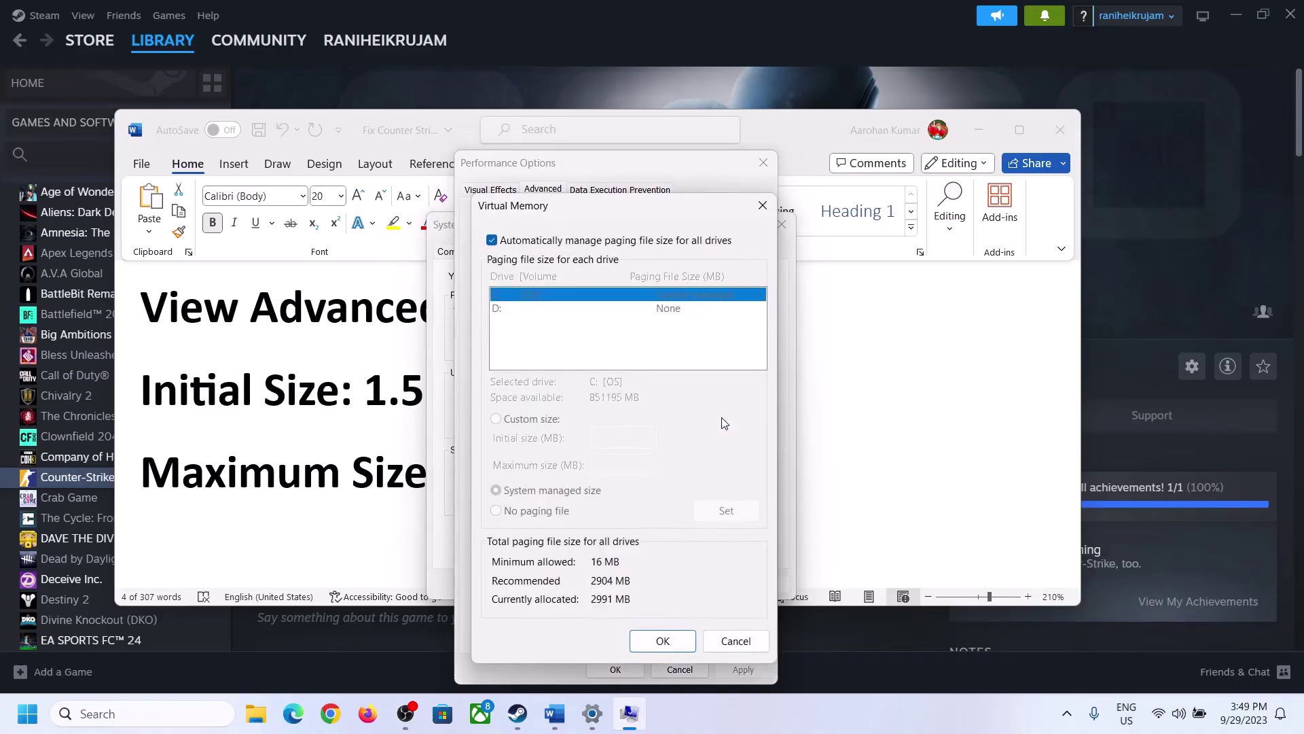
click(492, 241)
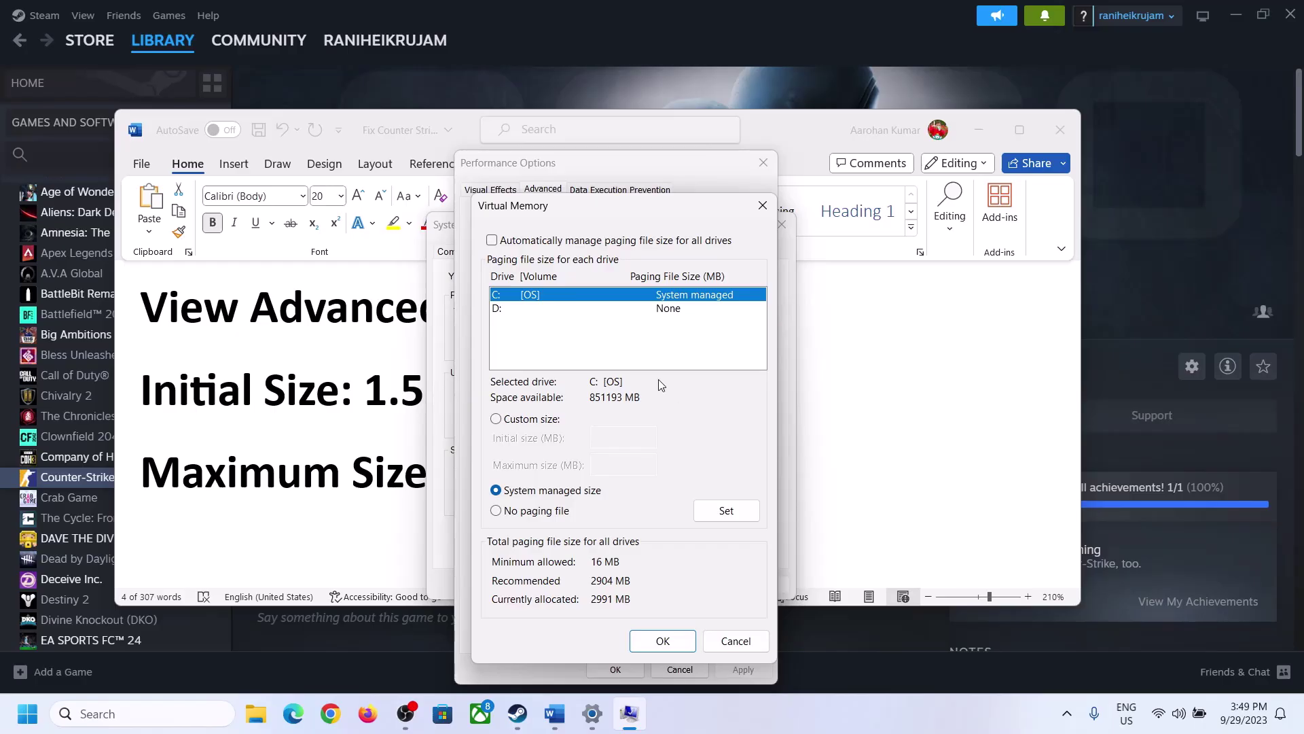
click(497, 421)
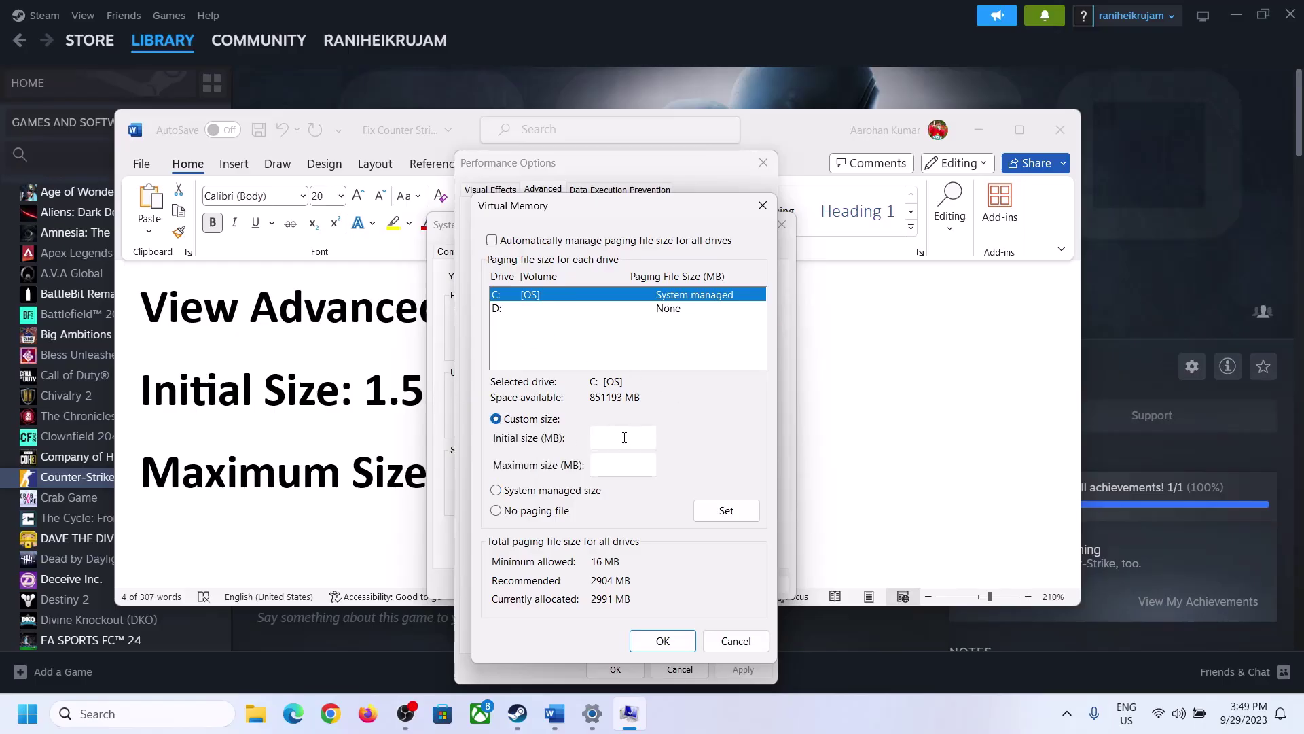
click(353, 399)
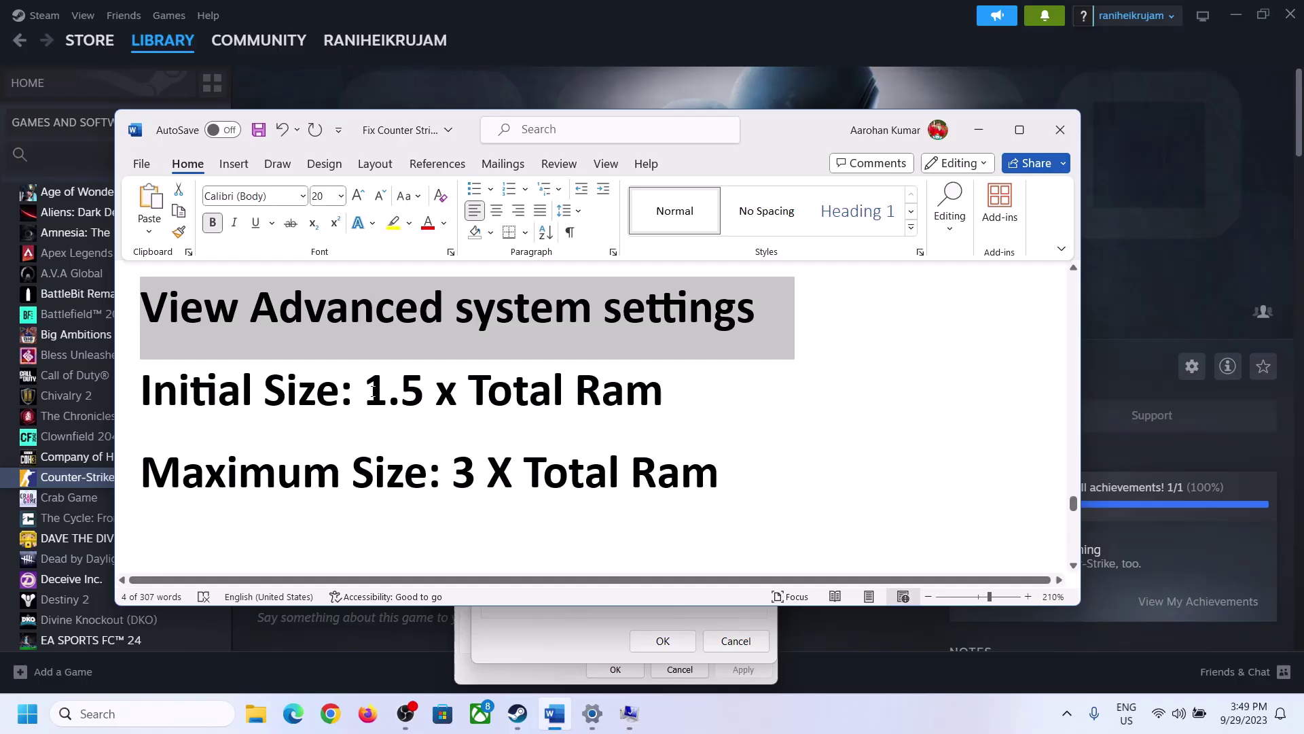
- Mark the 1.5 x Total RAM formula, then go to System > About in Windows Settings
drag(373, 391, 604, 406)
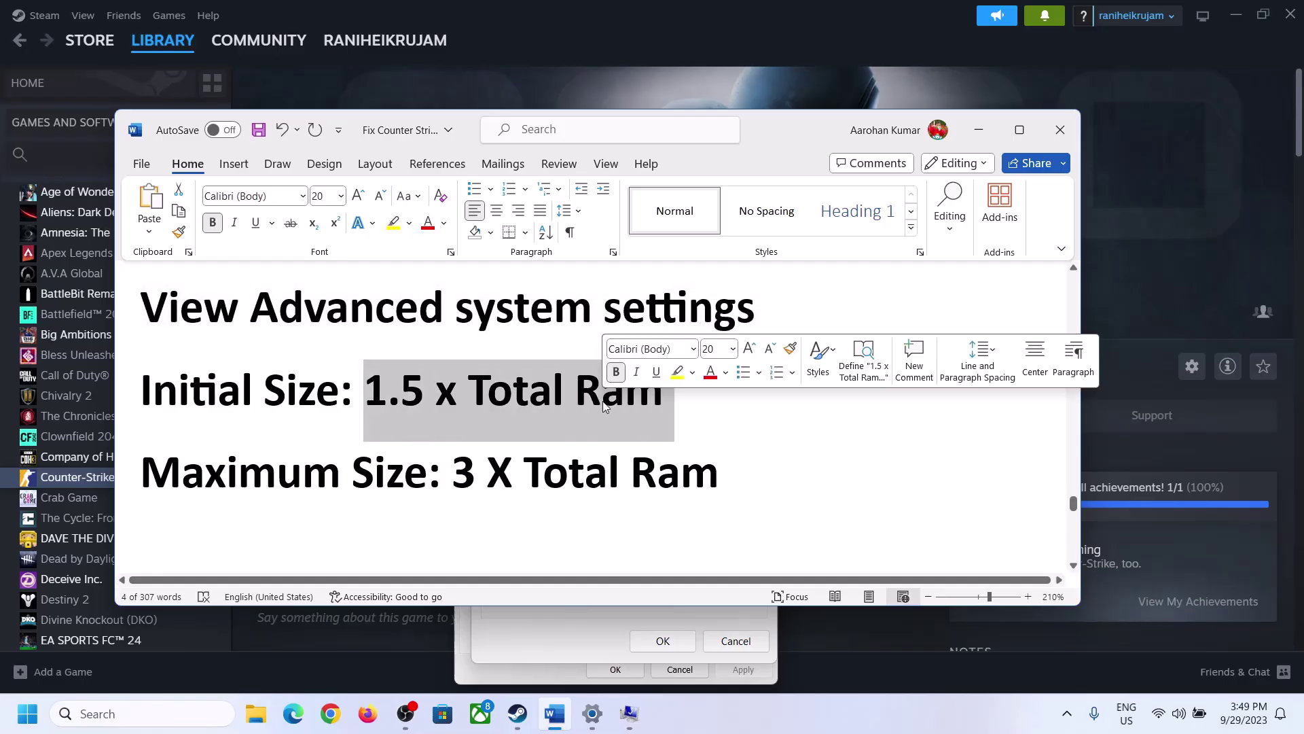
click(592, 717)
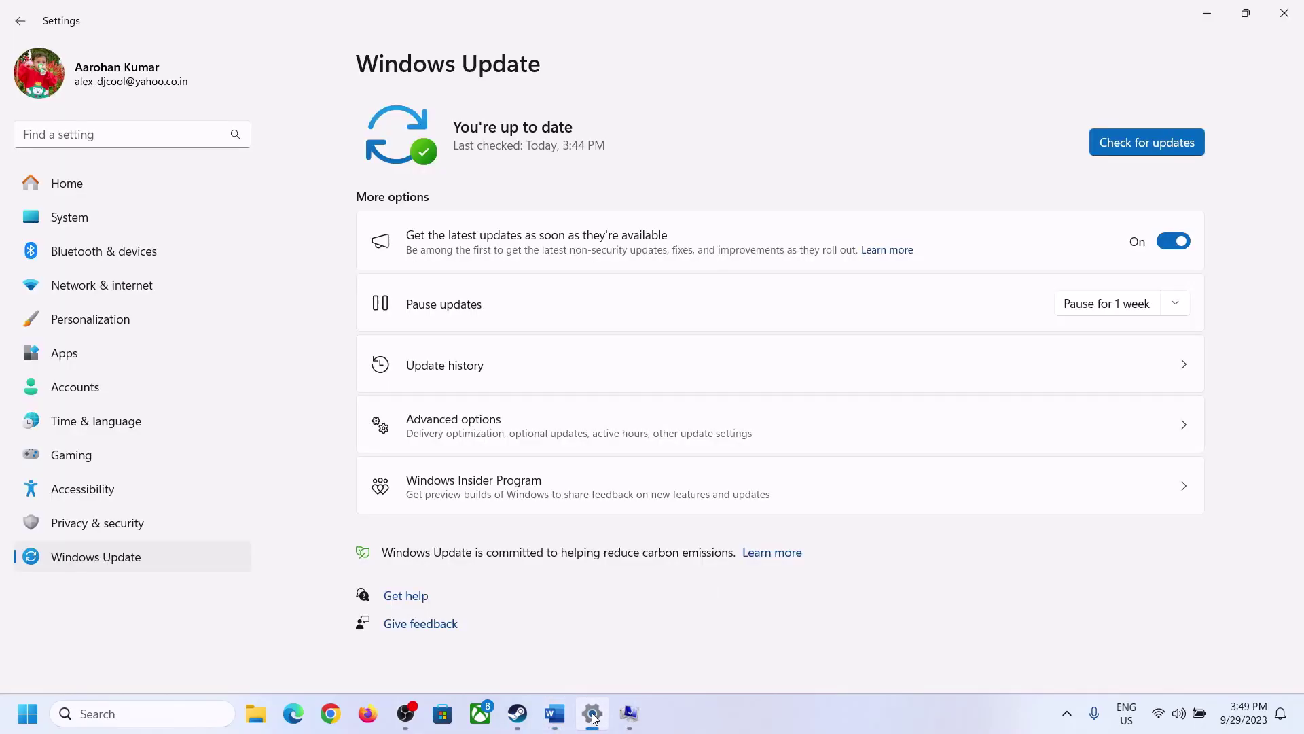
click(60, 226)
scroll(450, 496, down, 10)
click(437, 637)
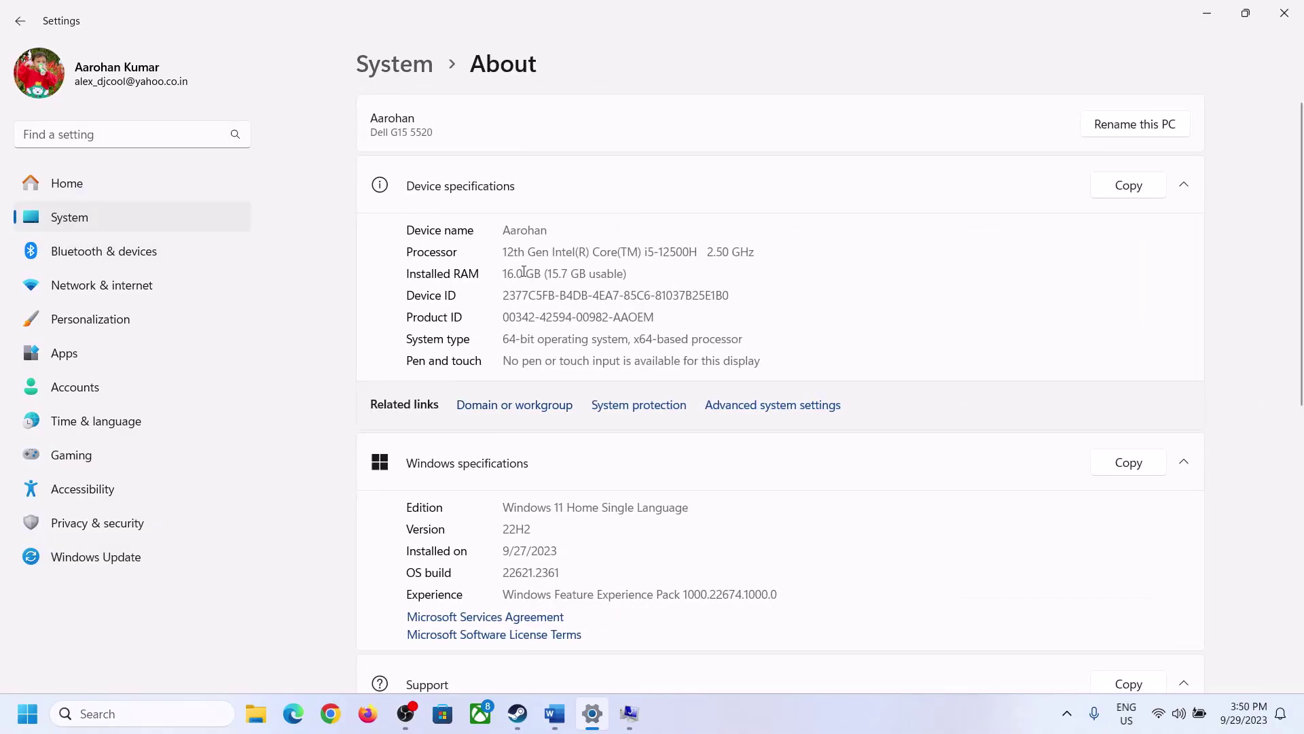
- Highlight the 16 GB installed RAM value and return to the Virtual Memory dialog
drag(516, 273, 496, 273)
click(523, 275)
drag(519, 273, 503, 267)
click(630, 715)
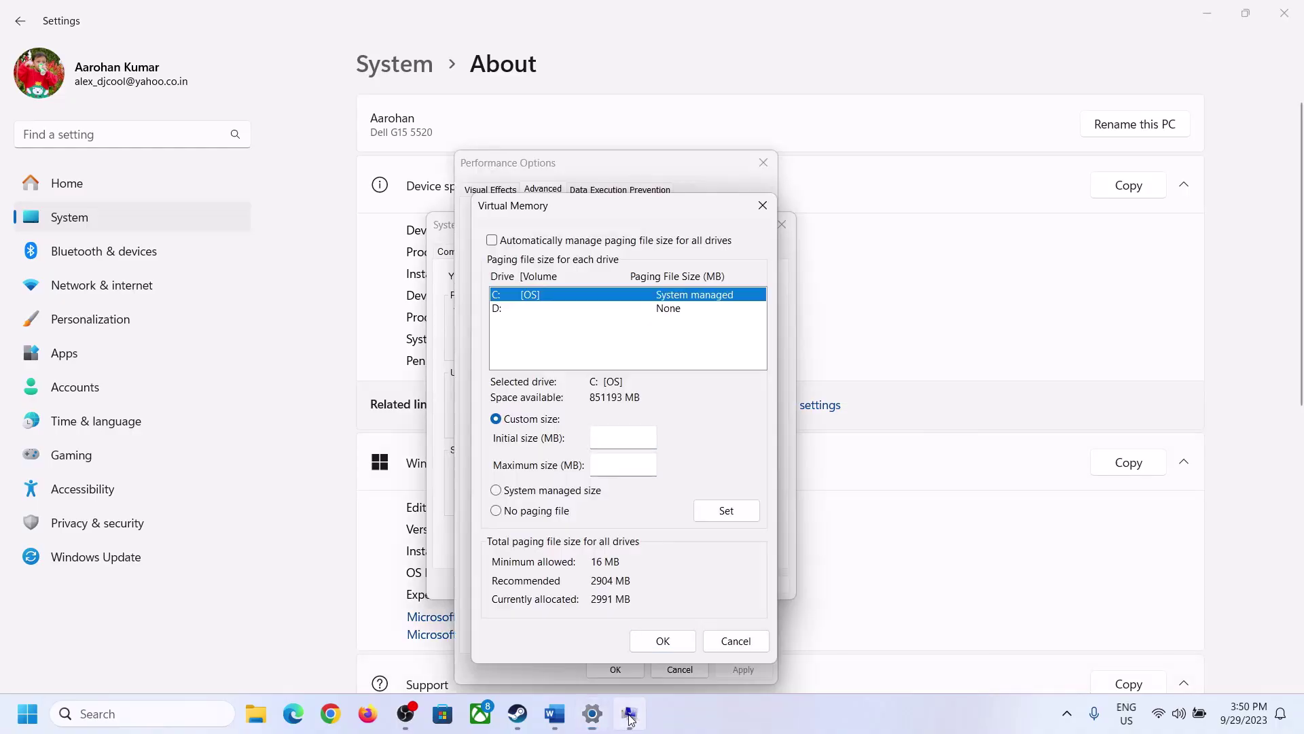